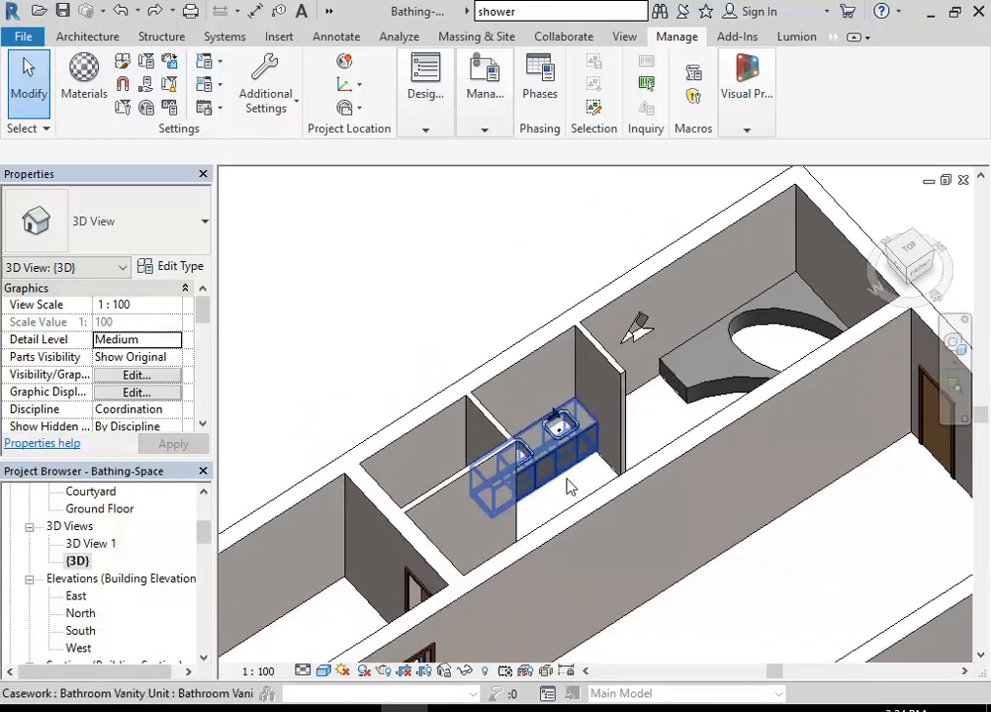
- Open the type properties of the Generic 100mm partition wall beside the double-sink vanity
{"action": "scroll", "coordinate": [567, 485], "scroll_direction": "up", "scroll_amount": 2}
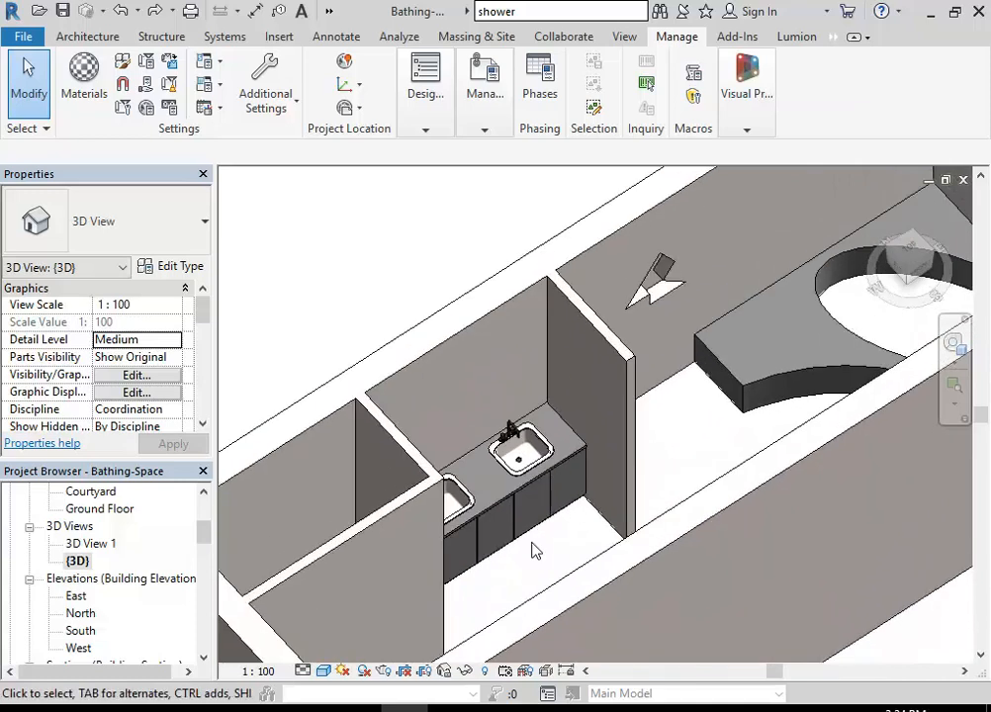
{"action": "scroll", "coordinate": [538, 540], "scroll_direction": "down", "scroll_amount": 1}
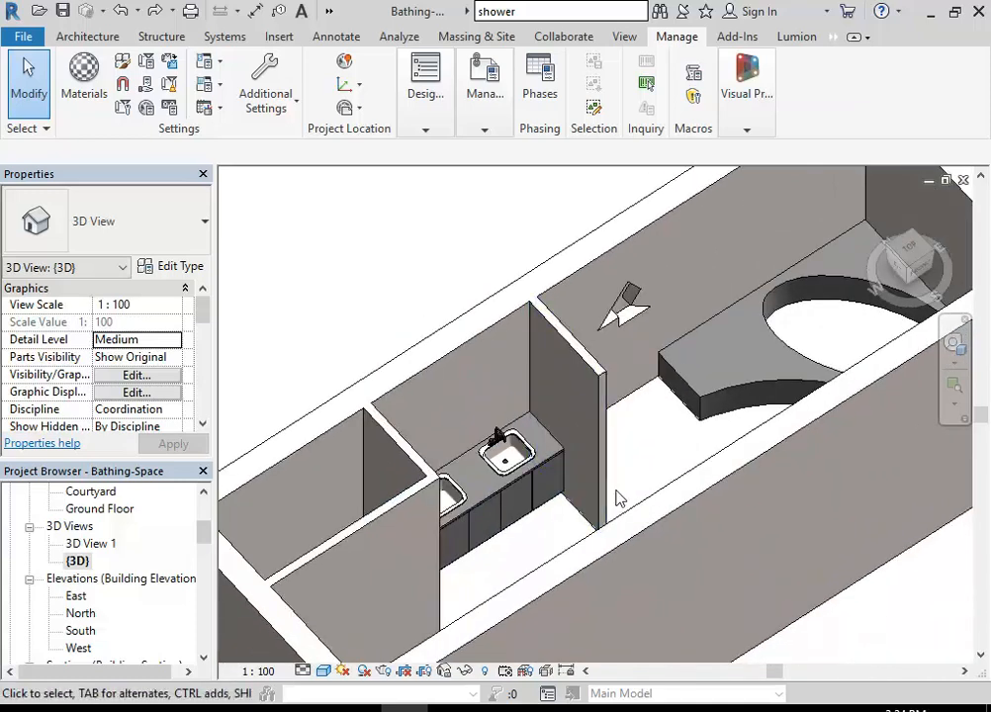
{"action": "scroll", "coordinate": [600, 483], "scroll_direction": "up", "scroll_amount": 2}
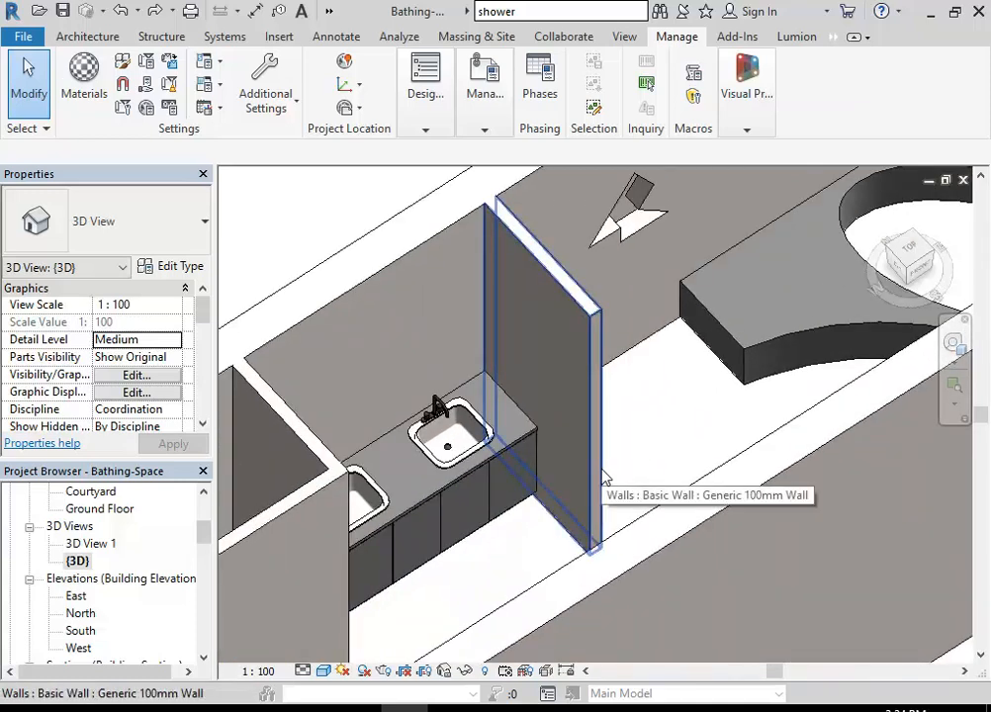
{"action": "middle_click_drag", "start_coordinate": [648, 407], "coordinate": [674, 420]}
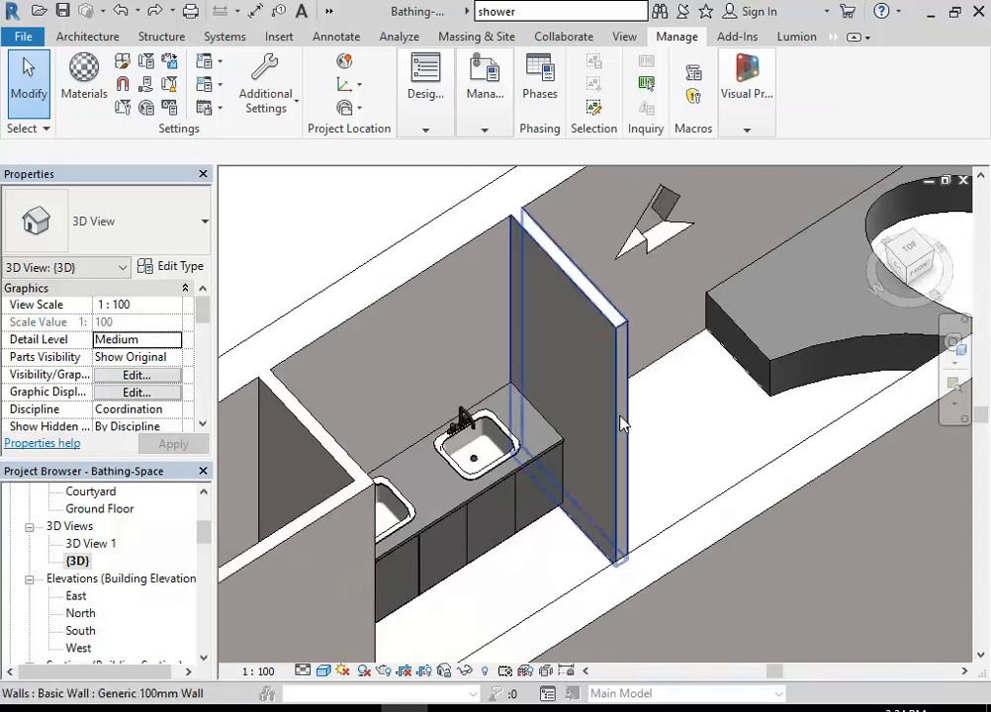
{"action": "left_click", "coordinate": [622, 417]}
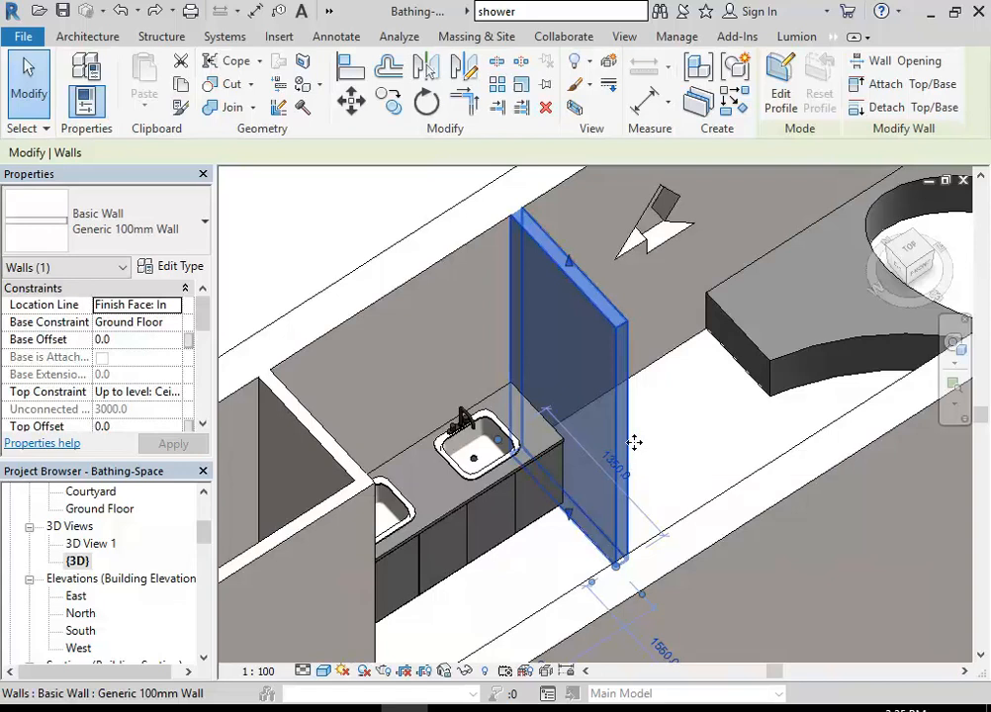
{"action": "left_click", "coordinate": [175, 269]}
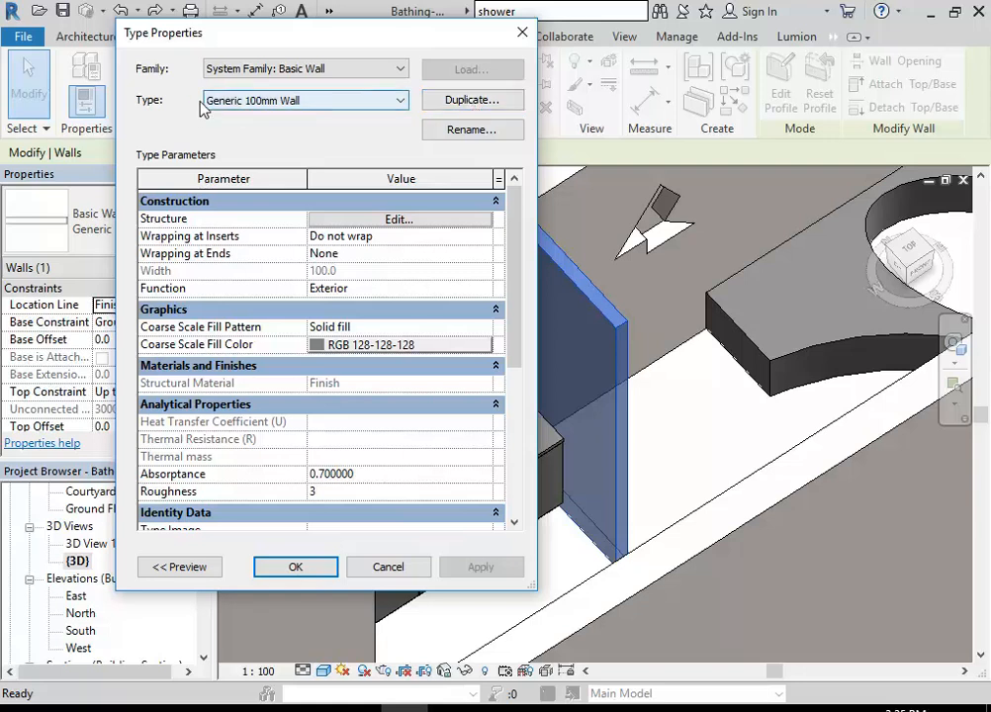
- Duplicate the wall type under the name "Timber Panelled 100mm Wall"
{"action": "left_click", "coordinate": [450, 101]}
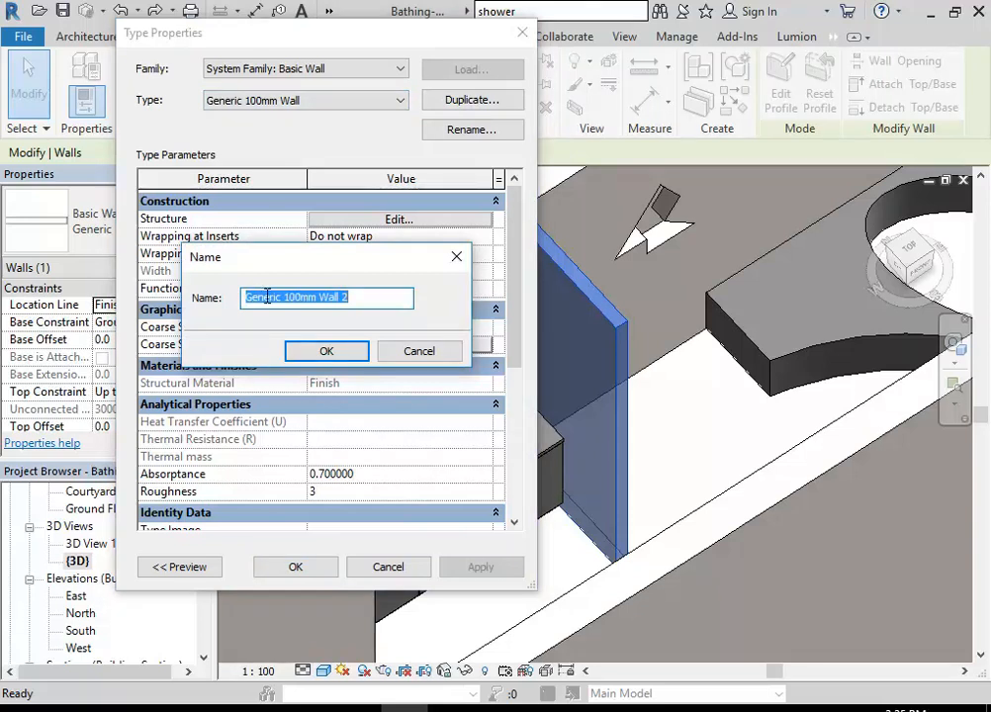
{"action": "left_click_drag", "start_coordinate": [248, 298], "coordinate": [282, 298]}
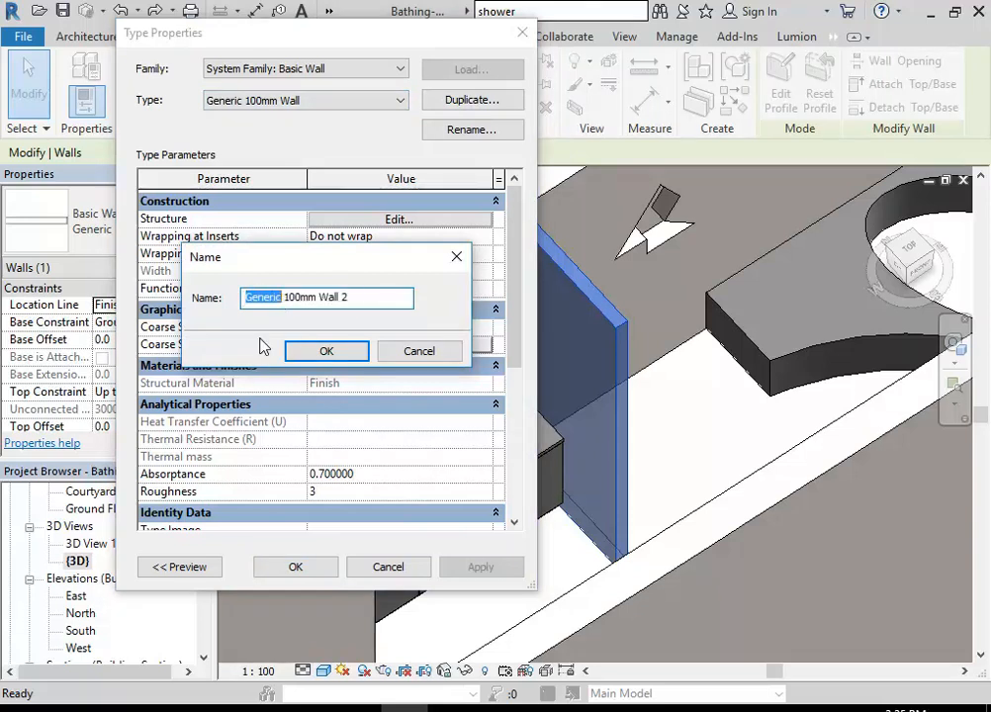
{"action": "type", "text": "Timber"}
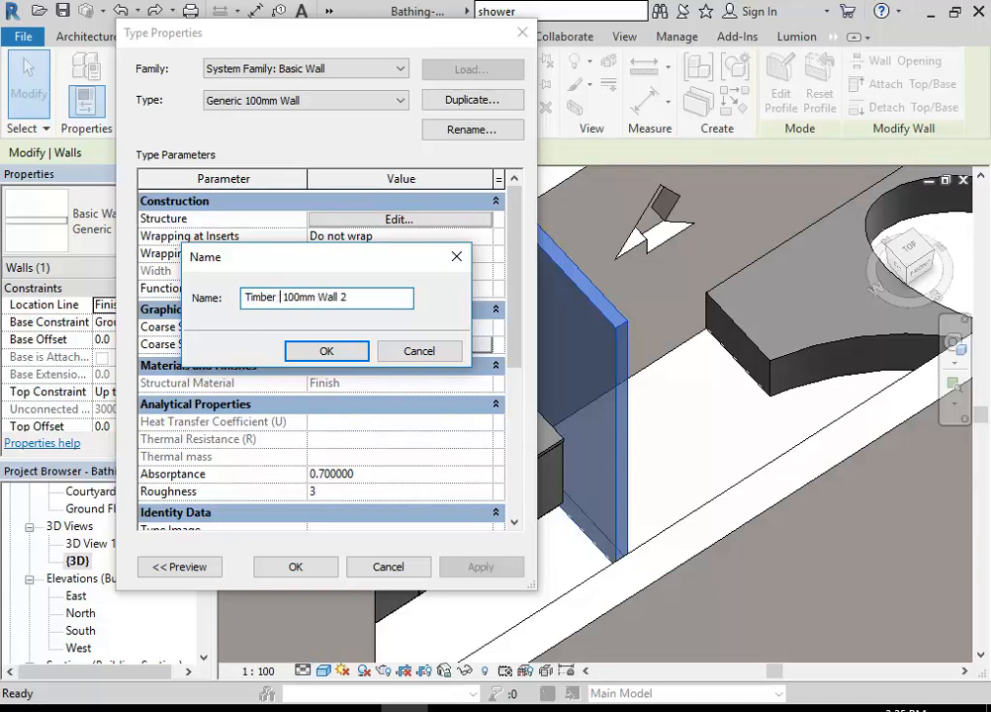
{"action": "type", "text": " Panel"}
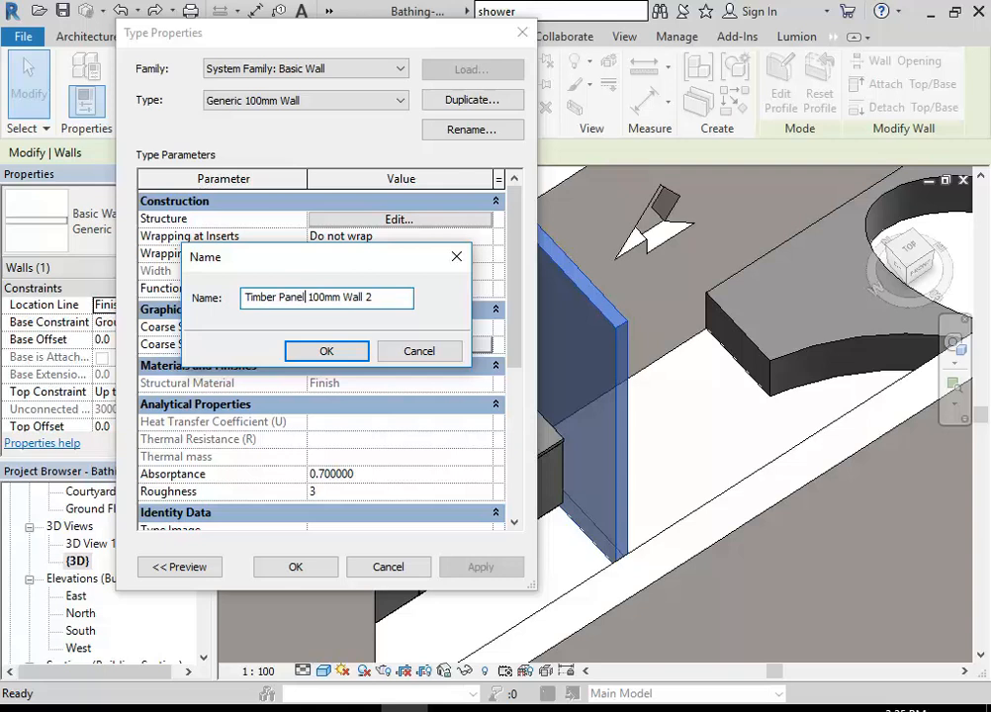
{"action": "type", "text": "led"}
{"action": "left_click", "coordinate": [405, 299]}
{"action": "key", "text": "BackSpace"}
{"action": "key", "text": "BackSpace"}
{"action": "left_click", "coordinate": [323, 353]}
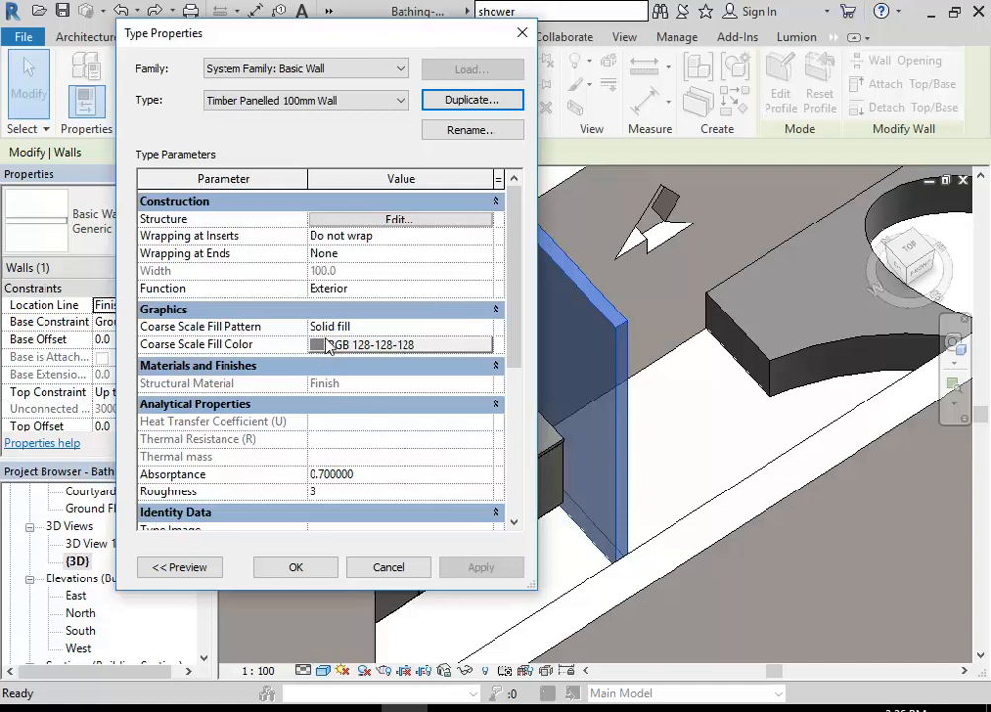
- Open the layer structure of the Timber Panelled 100mm Wall type for editing and show its floor plan preview
{"action": "left_click_drag", "start_coordinate": [332, 44], "coordinate": [803, 159]}
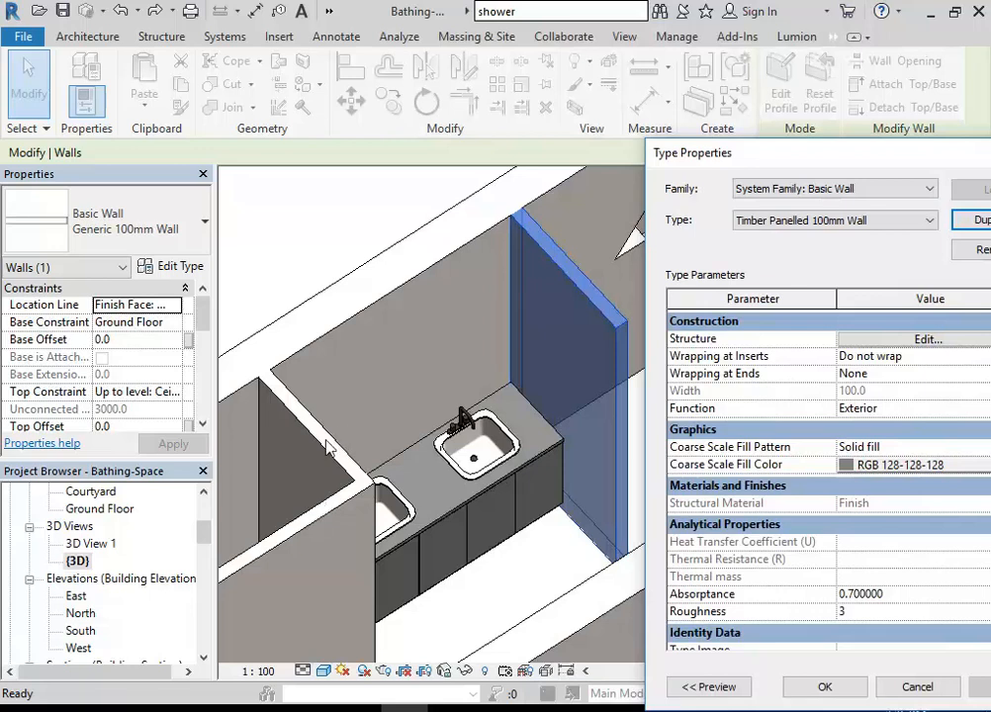
{"action": "left_click_drag", "start_coordinate": [792, 152], "coordinate": [203, 32]}
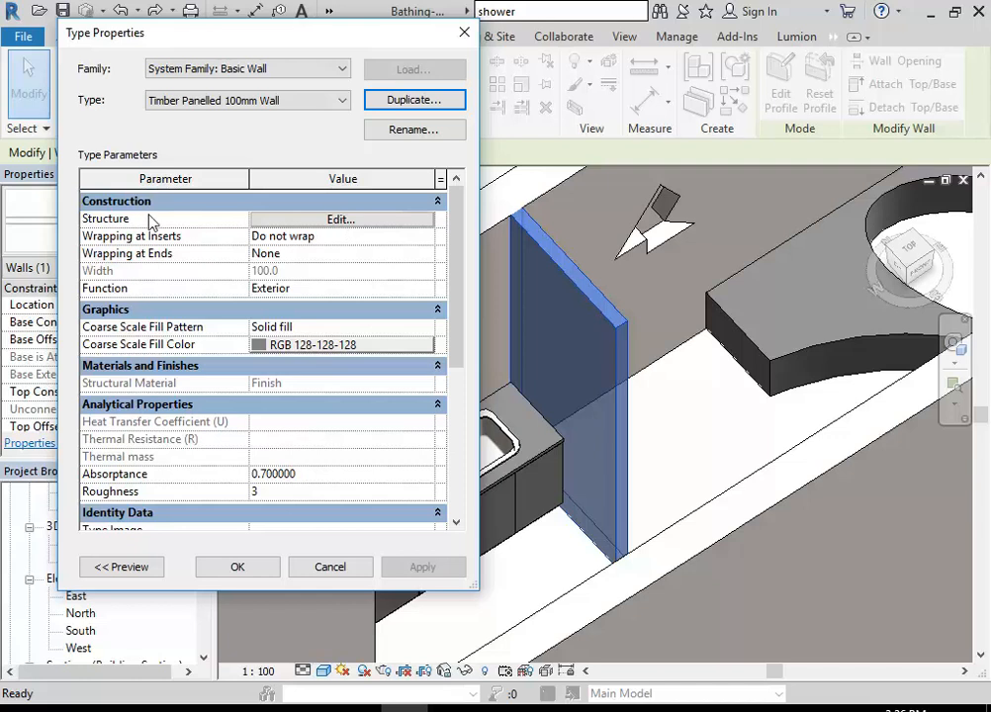
{"action": "left_click", "coordinate": [338, 224]}
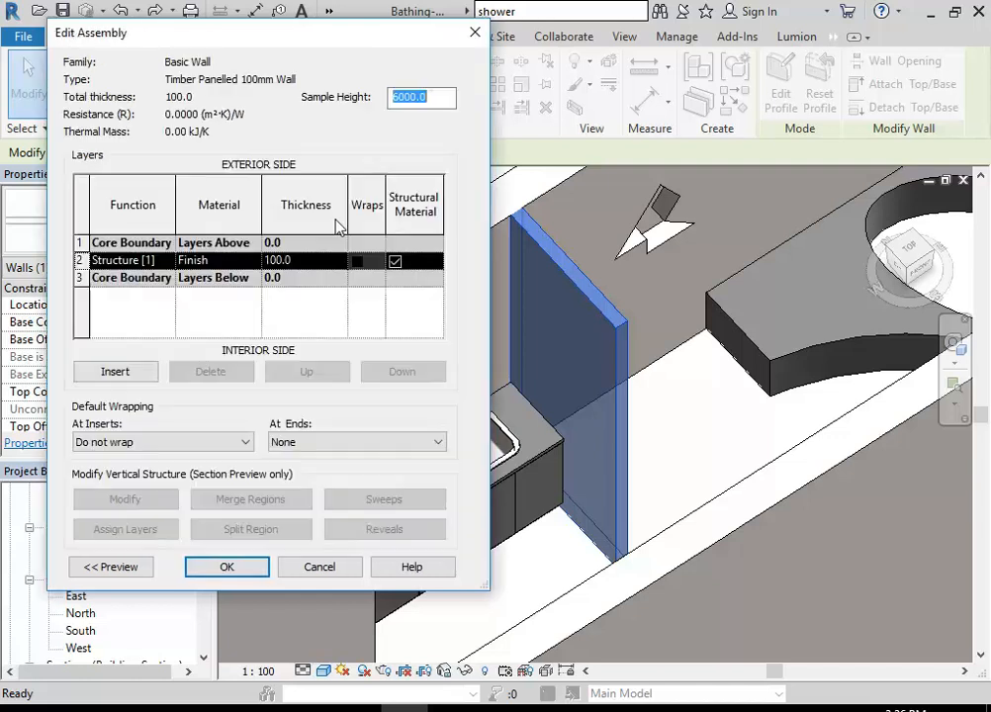
{"action": "left_click", "coordinate": [225, 261]}
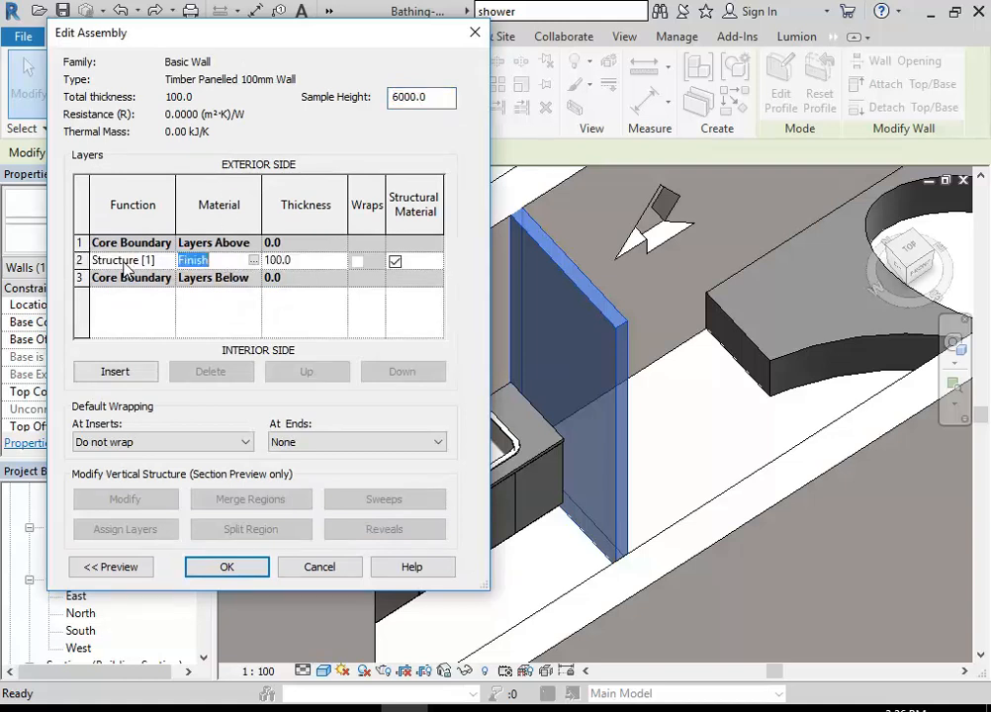
{"action": "left_click_drag", "start_coordinate": [233, 52], "coordinate": [387, 40]}
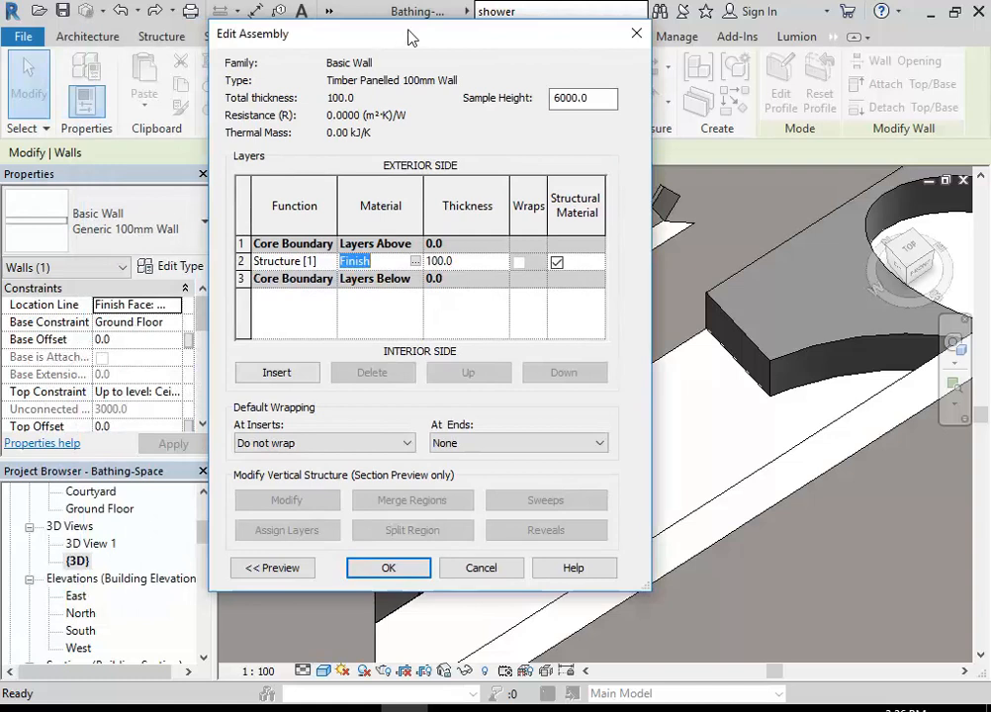
{"action": "left_click", "coordinate": [288, 262]}
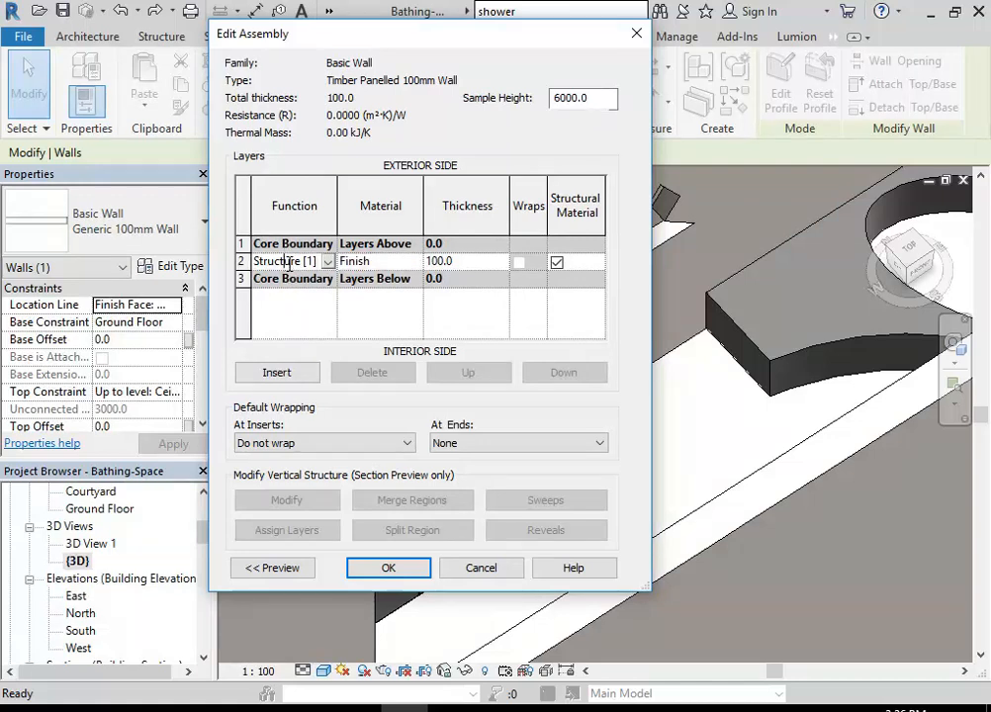
{"action": "left_click", "coordinate": [392, 261]}
{"action": "left_click", "coordinate": [283, 272]}
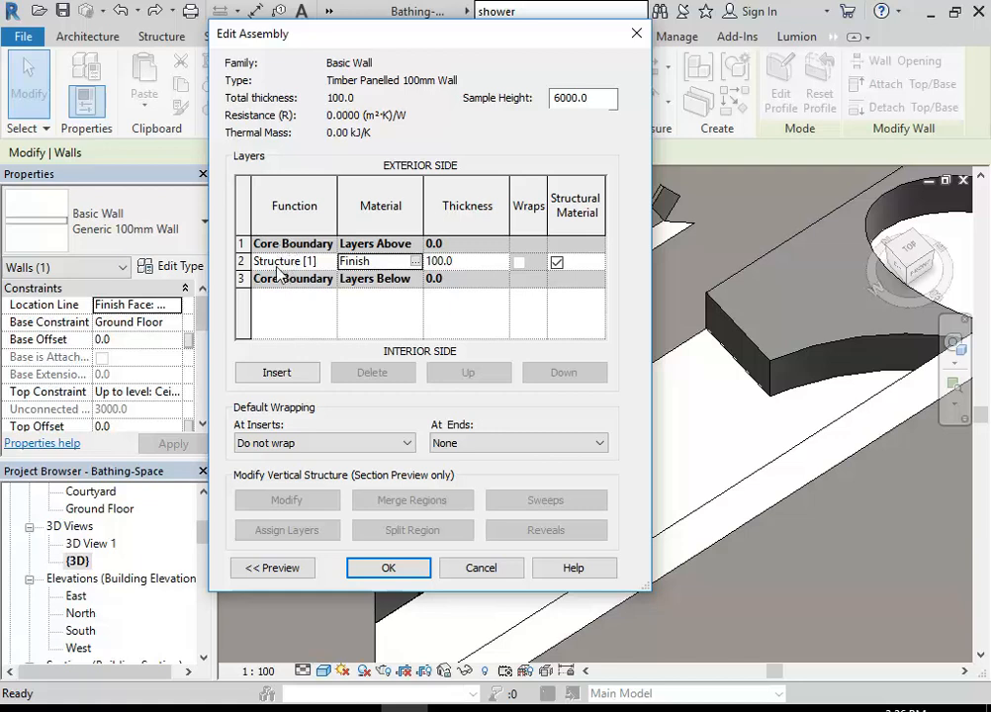
{"action": "left_click", "coordinate": [274, 263]}
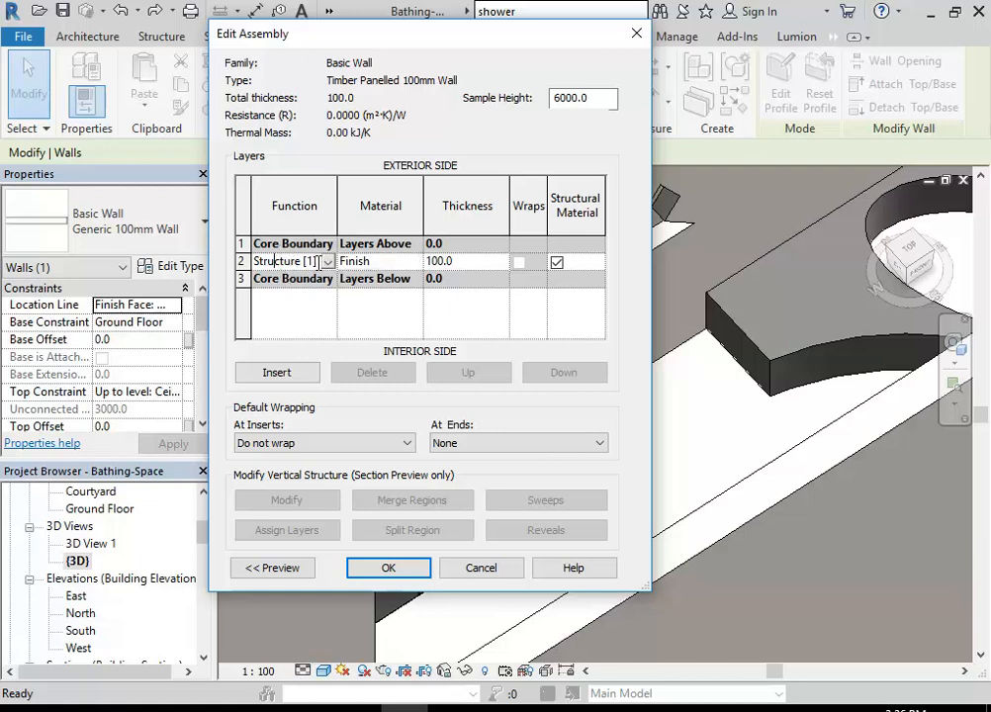
{"action": "left_click", "coordinate": [273, 568]}
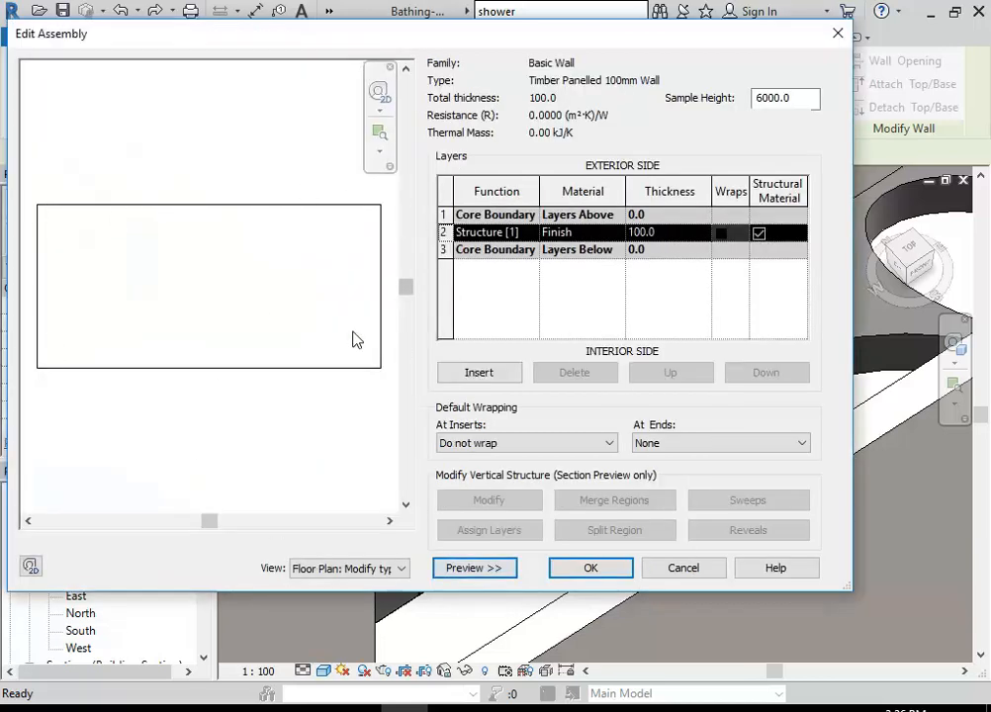
- Open the material of the Structure [1] layer and set the Finish material's wall paint color to white, RGB 255 255 255
{"action": "left_click", "coordinate": [578, 233]}
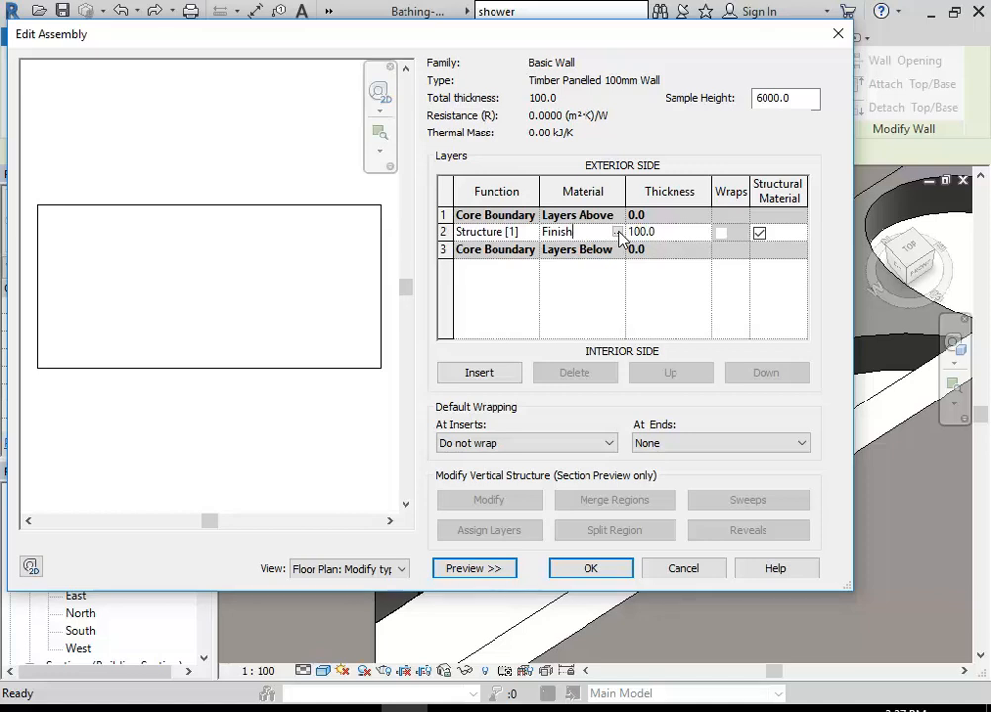
{"action": "left_click", "coordinate": [619, 232]}
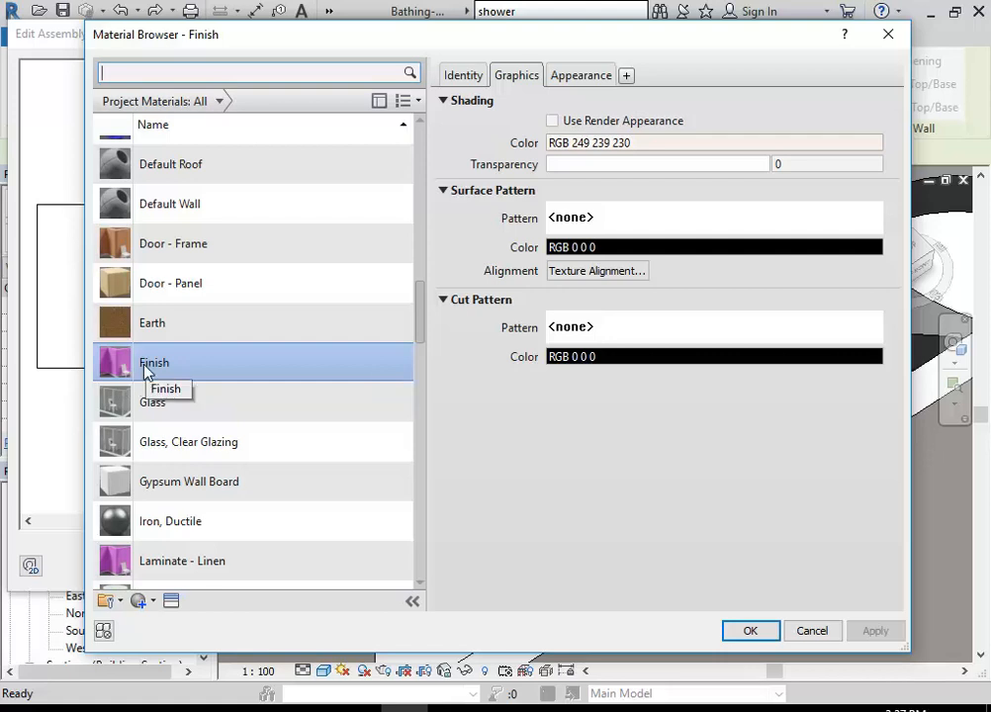
{"action": "left_click", "coordinate": [594, 77]}
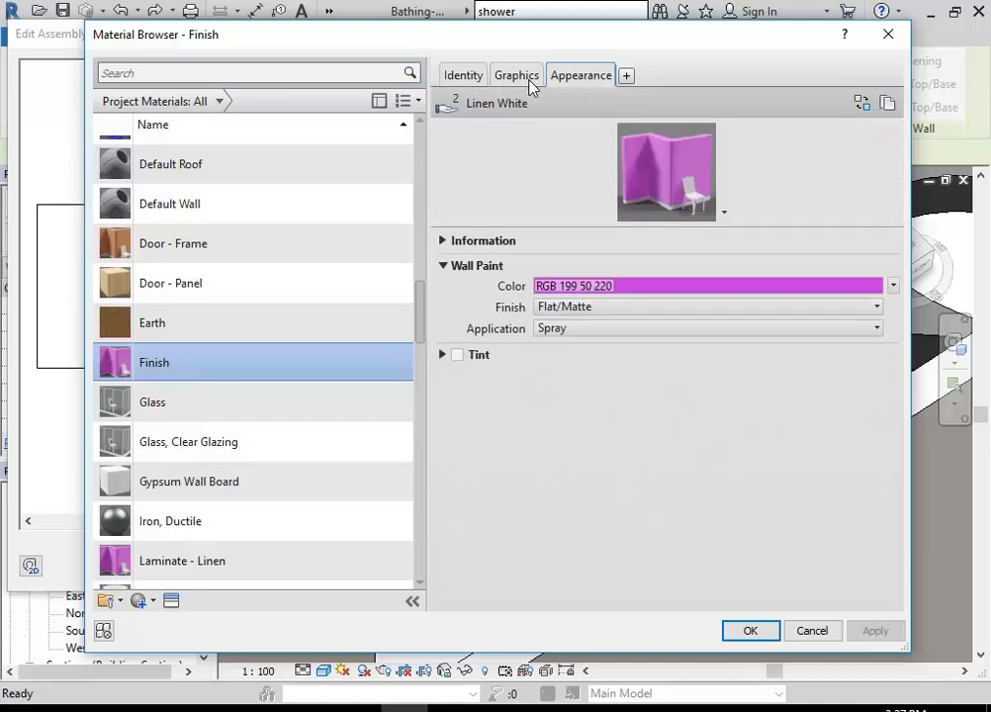
{"action": "left_click", "coordinate": [640, 287]}
{"action": "left_click_drag", "start_coordinate": [727, 260], "coordinate": [719, 200]}
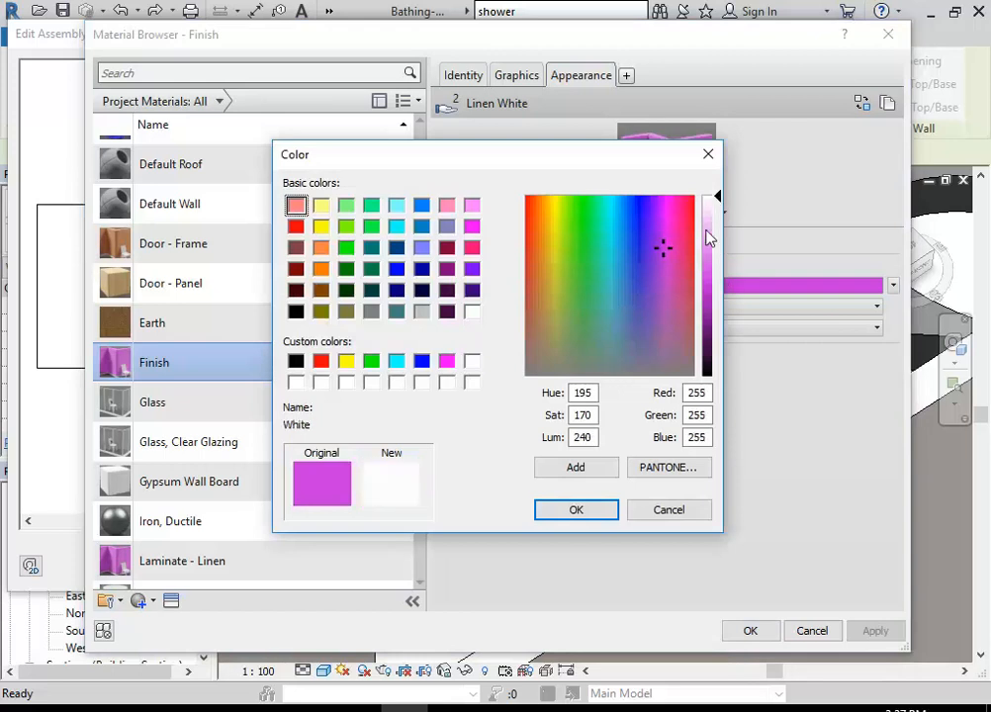
{"action": "left_click", "coordinate": [573, 507]}
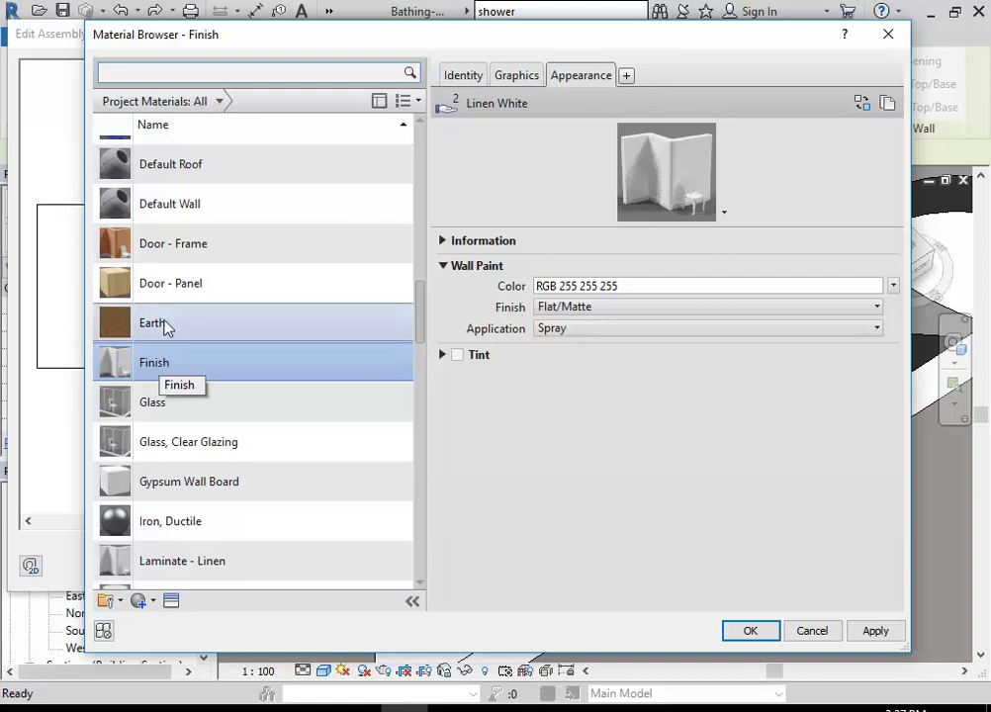
- Duplicate the "Wood Sheathing, Chipboard" material and name the copy "Wood Panels"
{"action": "scroll", "coordinate": [172, 177], "scroll_direction": "up", "scroll_amount": 1}
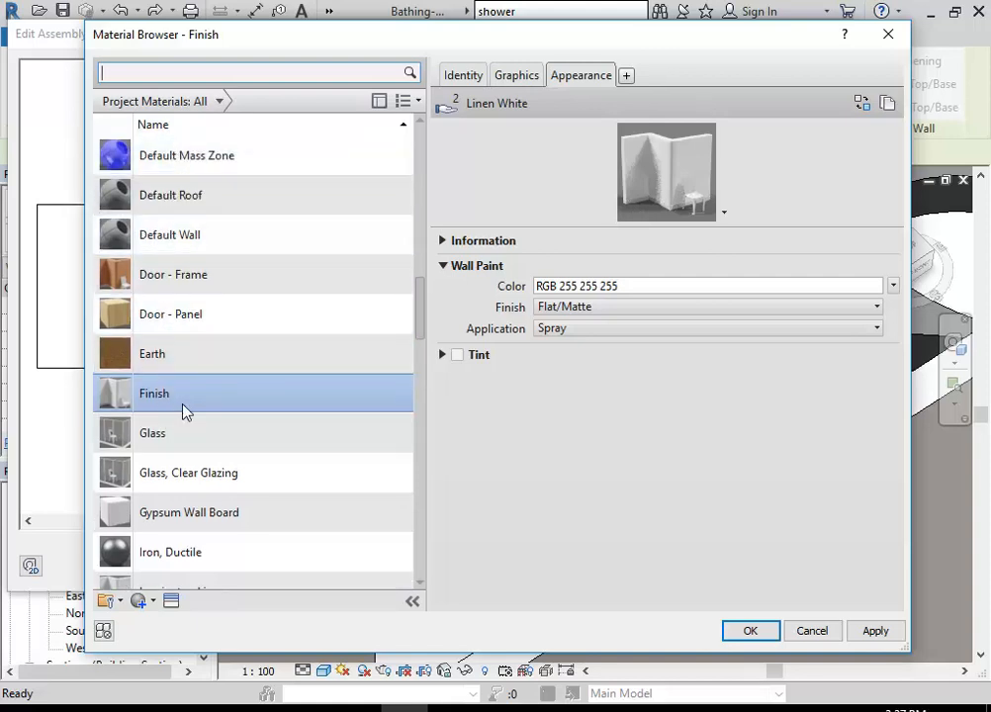
{"action": "left_click_drag", "start_coordinate": [420, 314], "coordinate": [420, 426]}
{"action": "left_click_drag", "start_coordinate": [420, 434], "coordinate": [419, 550]}
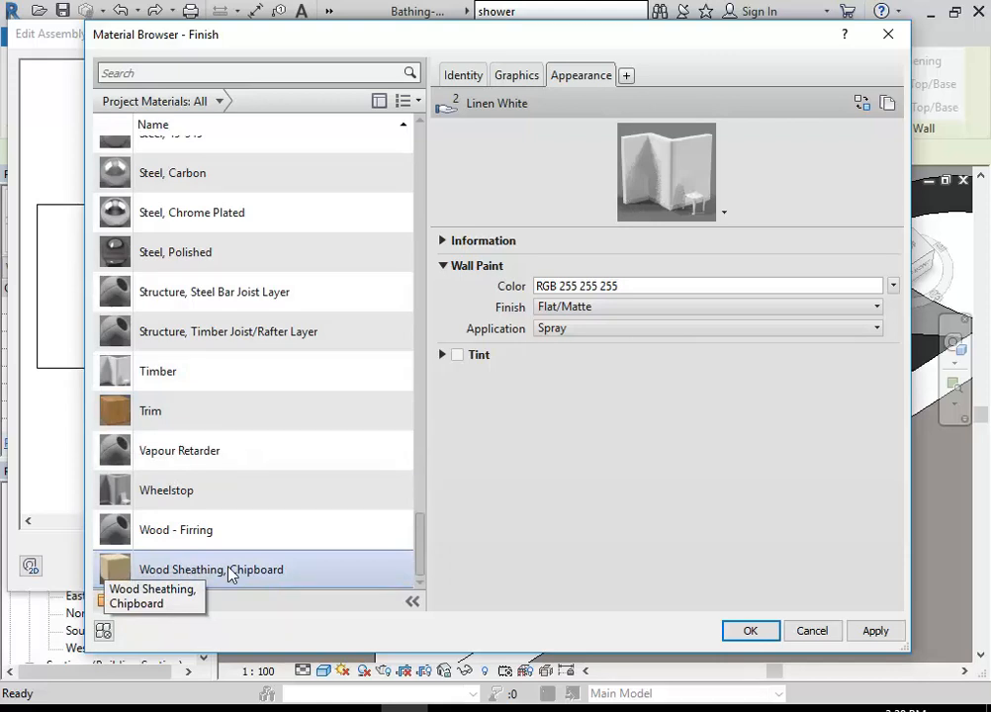
{"action": "left_click", "coordinate": [258, 574]}
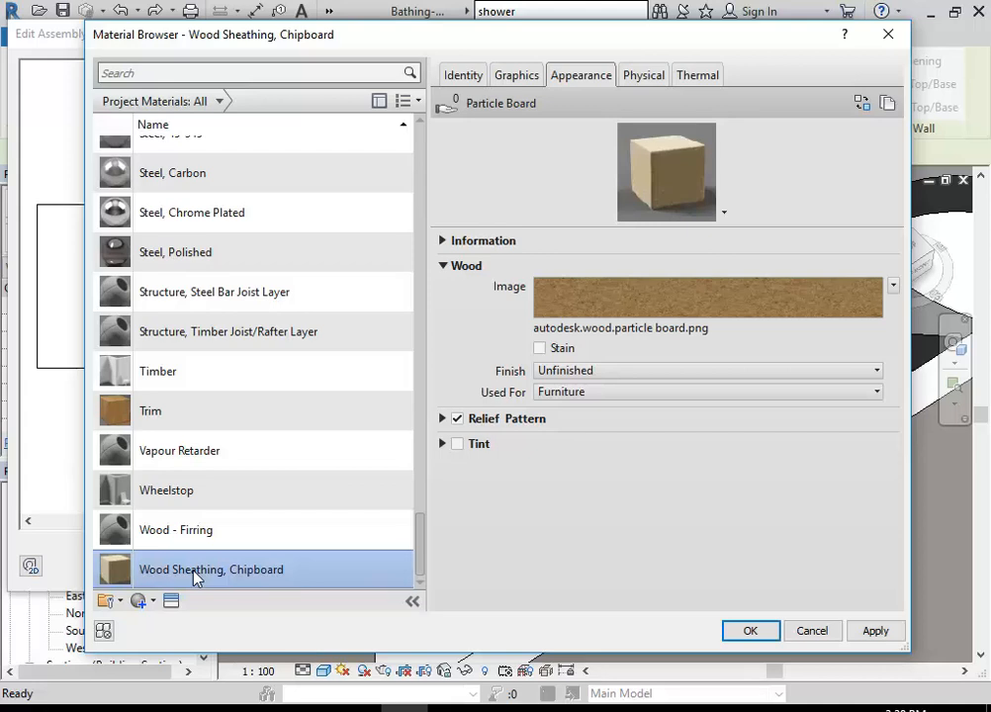
{"action": "right_click", "coordinate": [194, 578]}
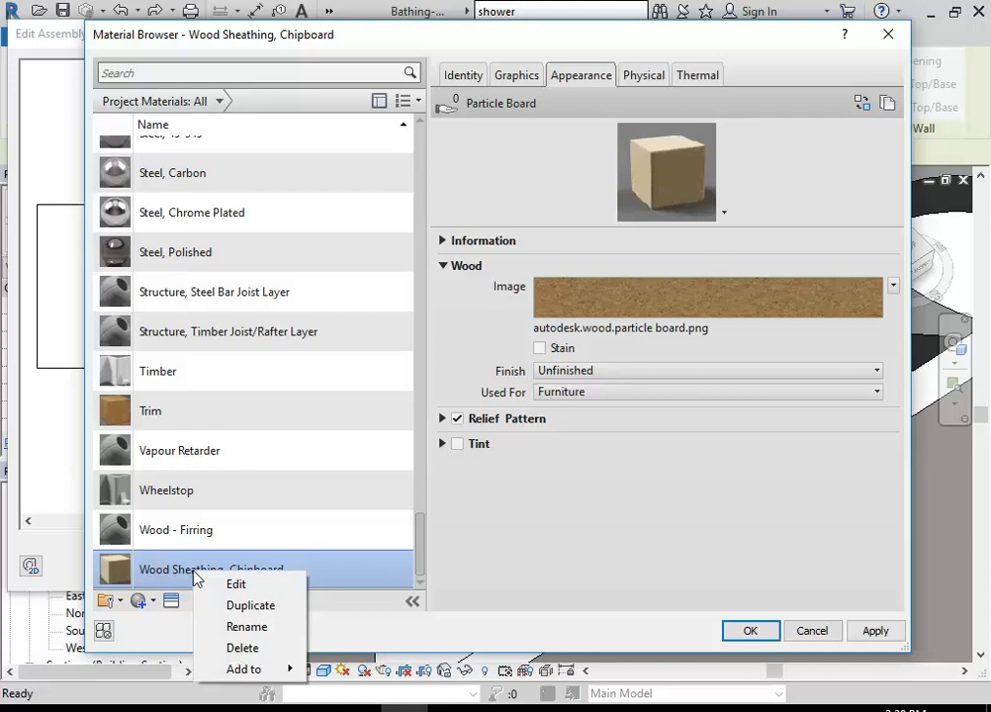
{"action": "left_click", "coordinate": [233, 607]}
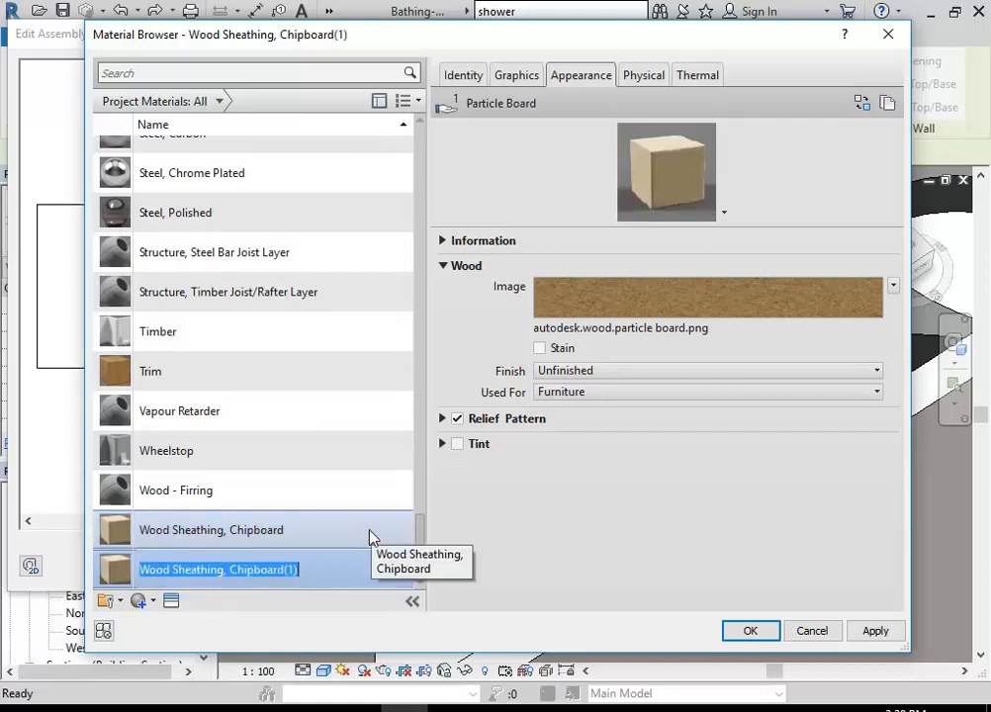
{"action": "left_click_drag", "start_coordinate": [175, 572], "coordinate": [352, 571]}
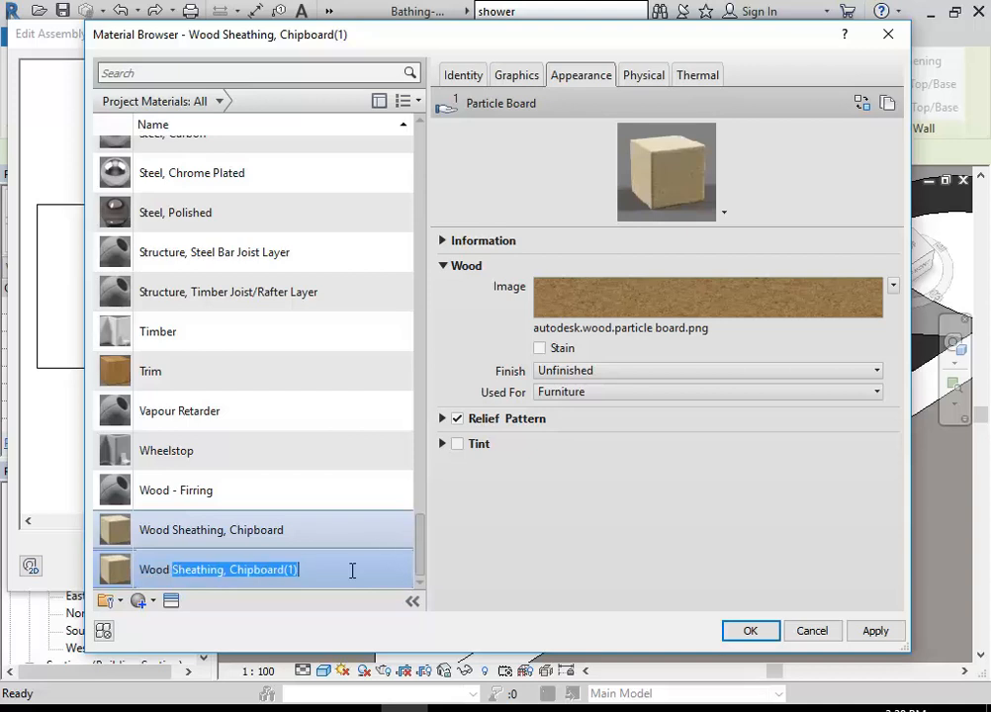
{"action": "type", "text": "Panels"}
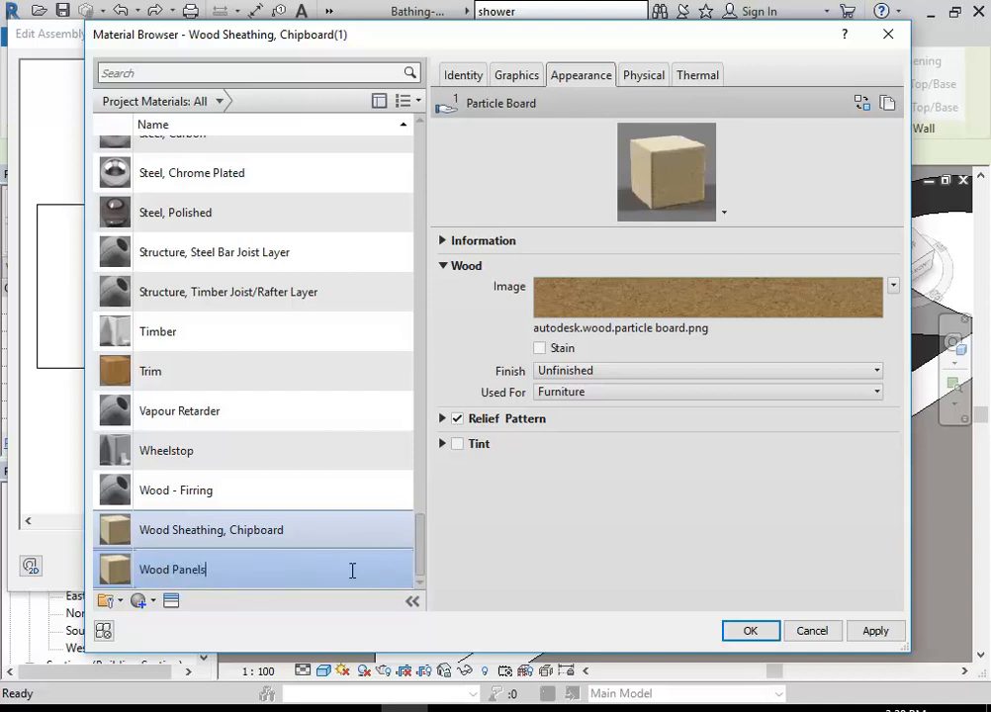
{"action": "key", "text": "Return"}
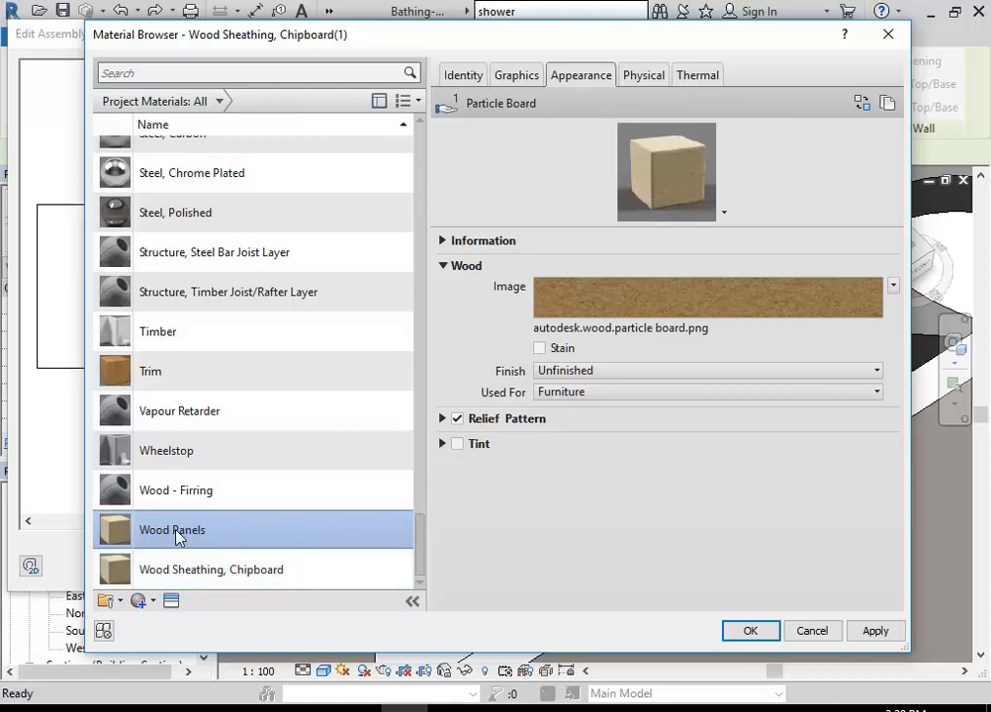
- Duplicate the Particle Board appearance asset of the Wood Panels material
{"action": "left_click", "coordinate": [517, 79]}
{"action": "left_click", "coordinate": [567, 79]}
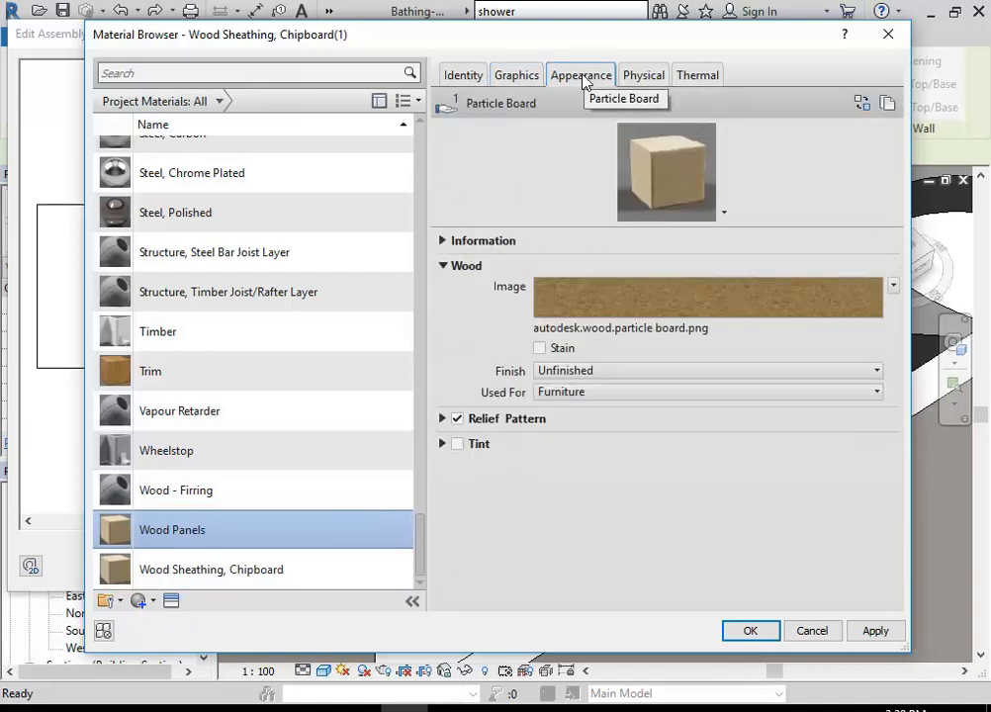
{"action": "right_click", "coordinate": [584, 82]}
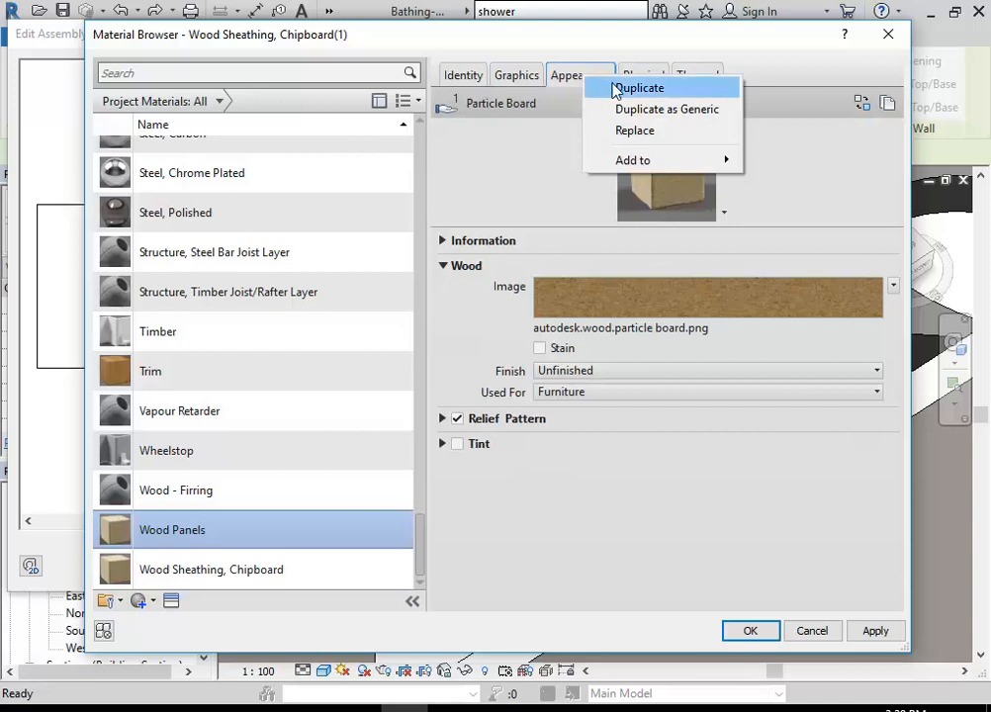
{"action": "left_click", "coordinate": [616, 90]}
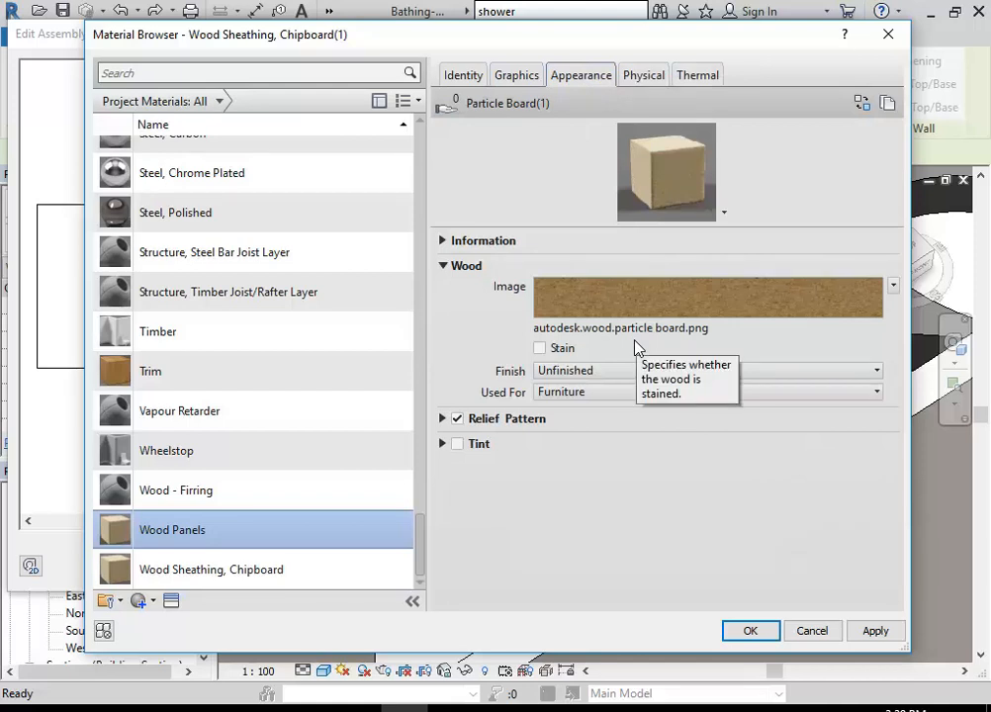
{"action": "right_click", "coordinate": [582, 85]}
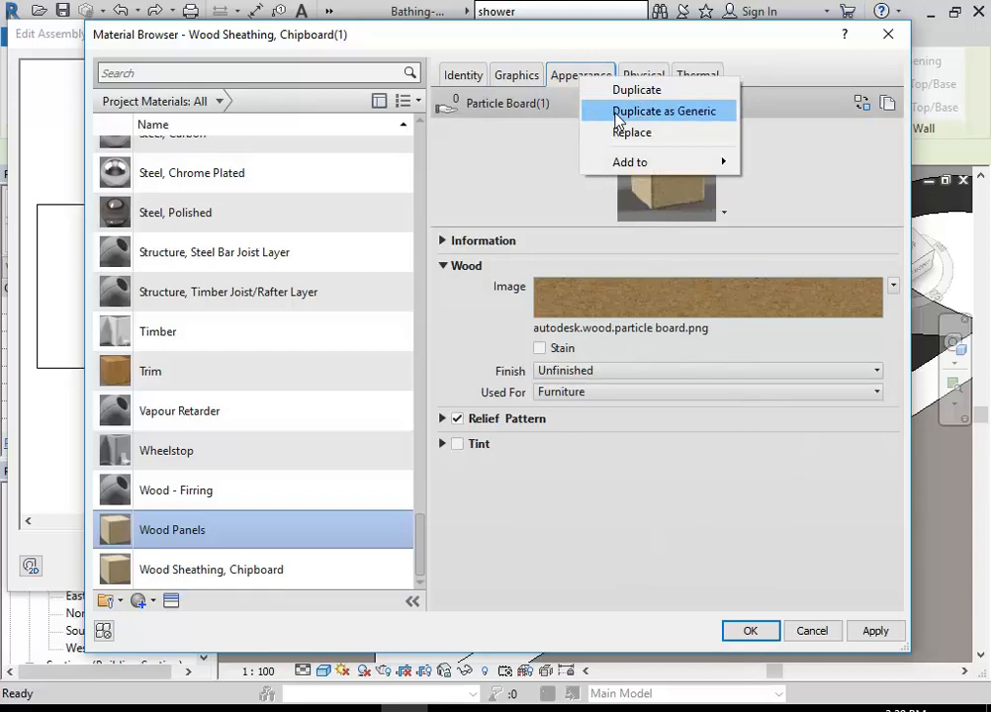
{"action": "left_click", "coordinate": [582, 83]}
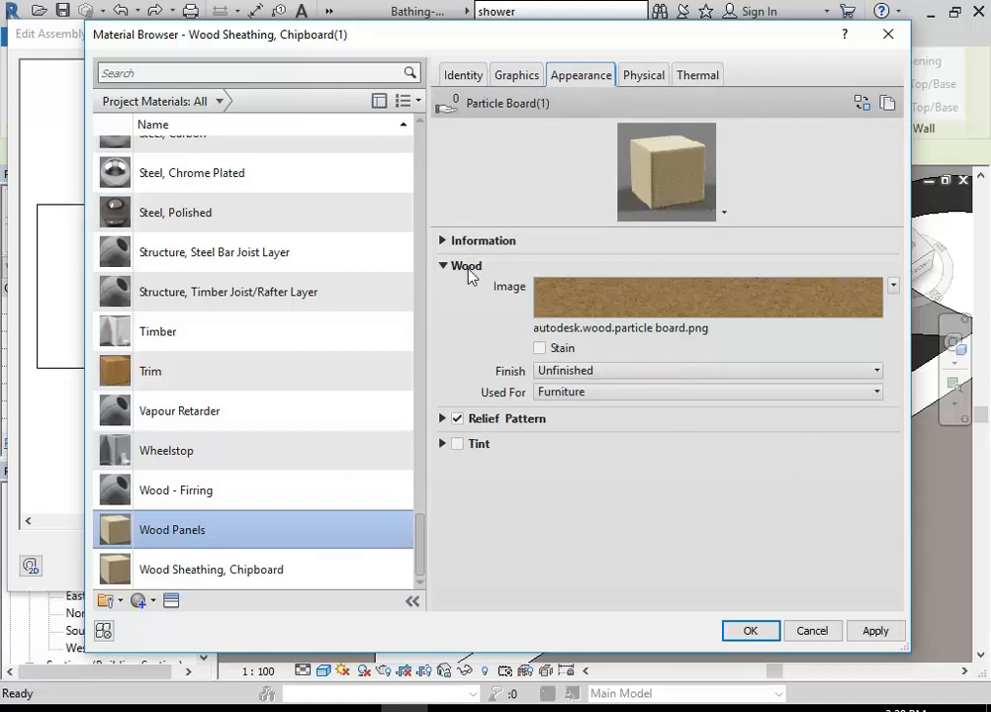
{"action": "right_click", "coordinate": [574, 79]}
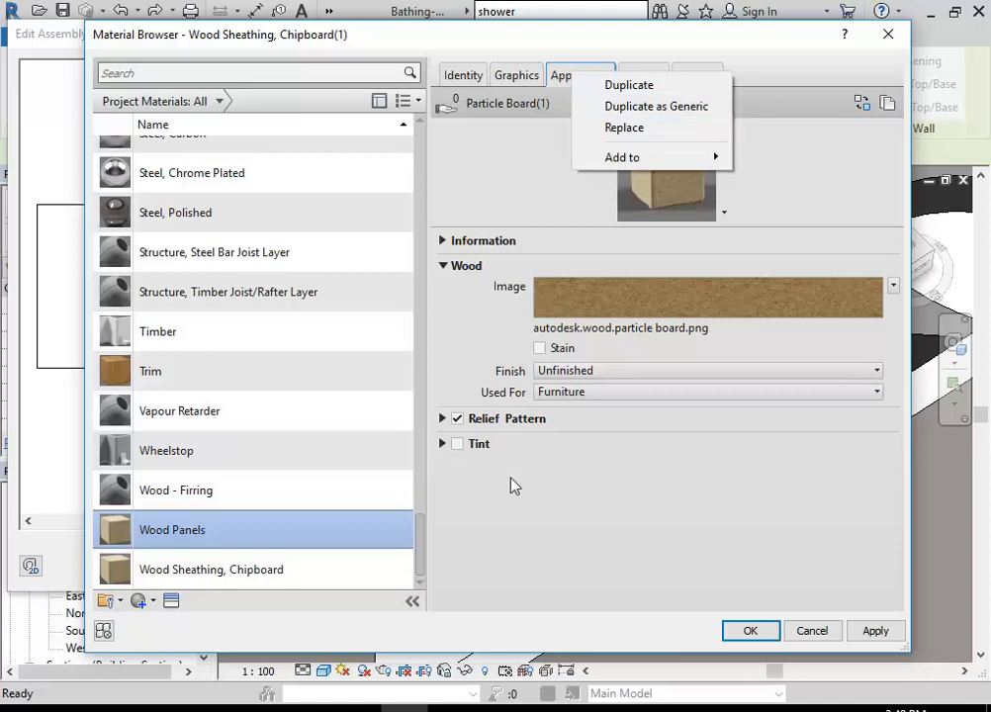
{"action": "left_click", "coordinate": [461, 269]}
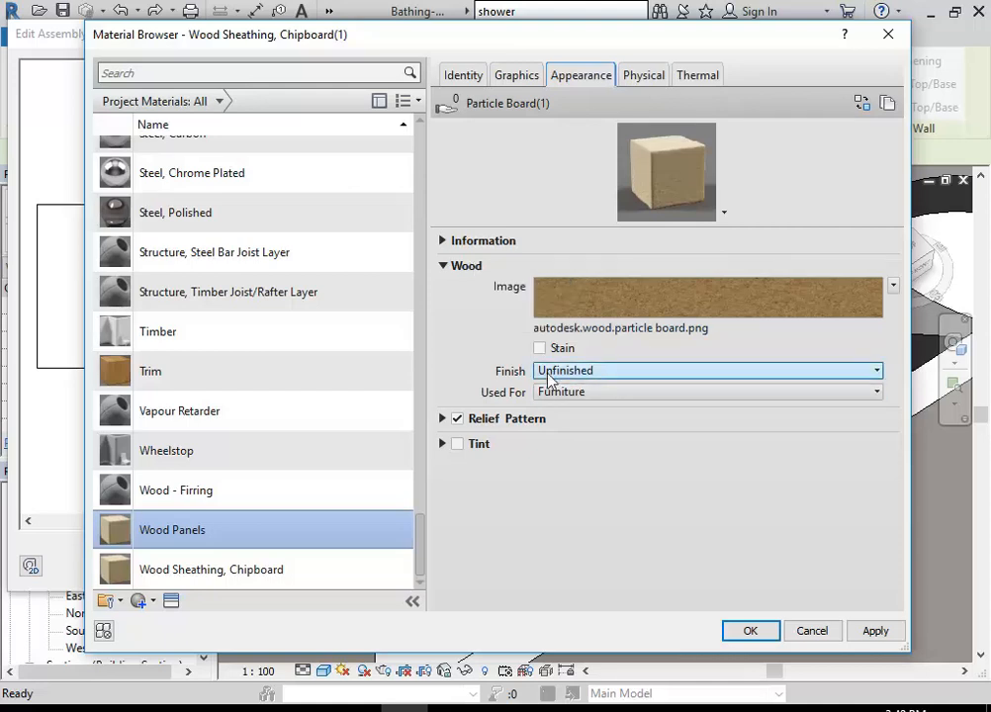
- Review the wood finish options, keep Unfinished, and set the Wood Panels appearance to be used for Flooring
{"action": "left_click", "coordinate": [584, 372]}
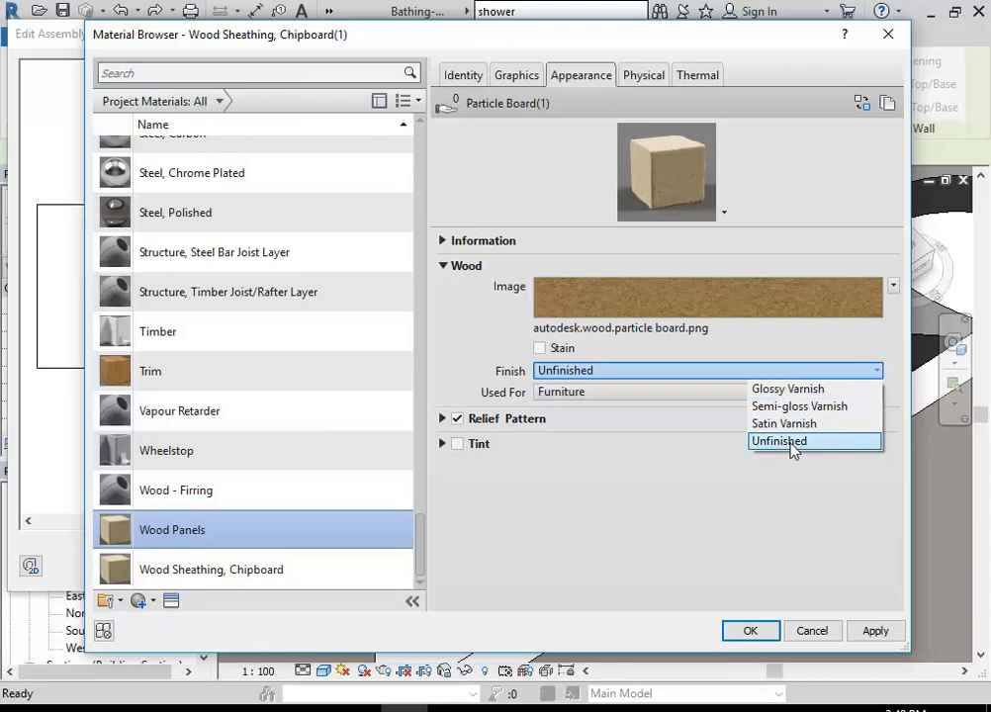
{"action": "left_click", "coordinate": [730, 376]}
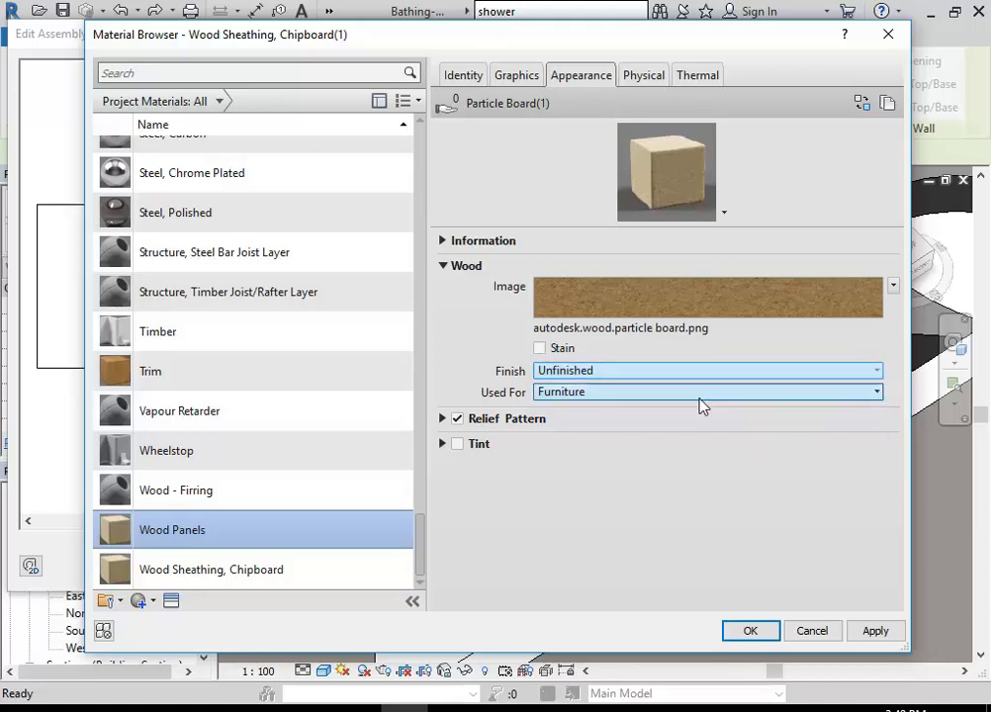
{"action": "left_click", "coordinate": [697, 394]}
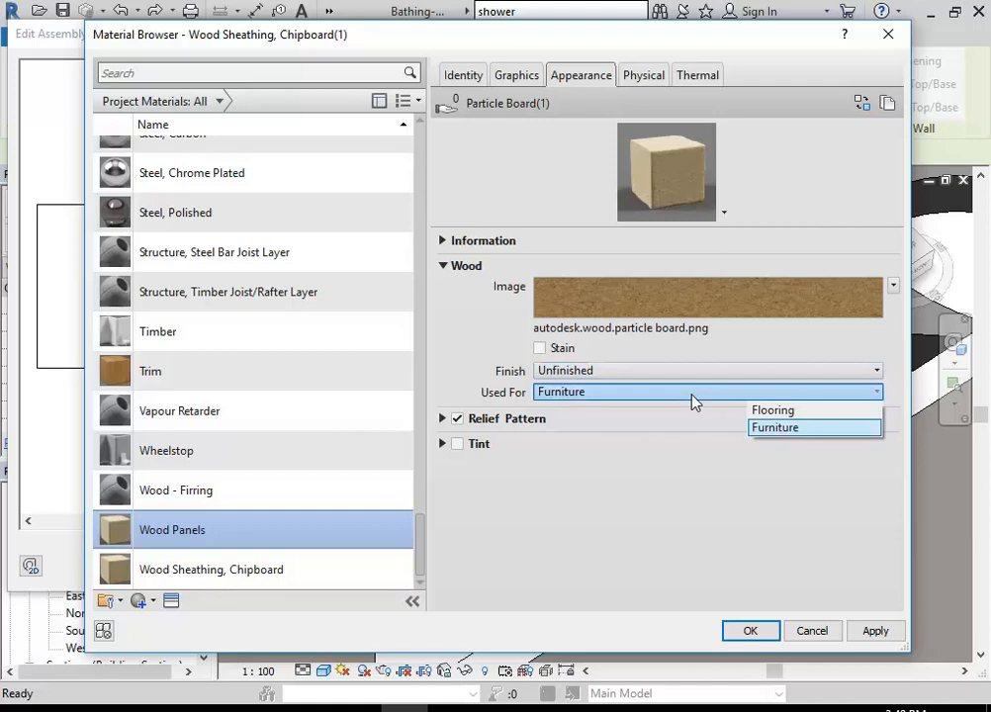
{"action": "left_click", "coordinate": [771, 412]}
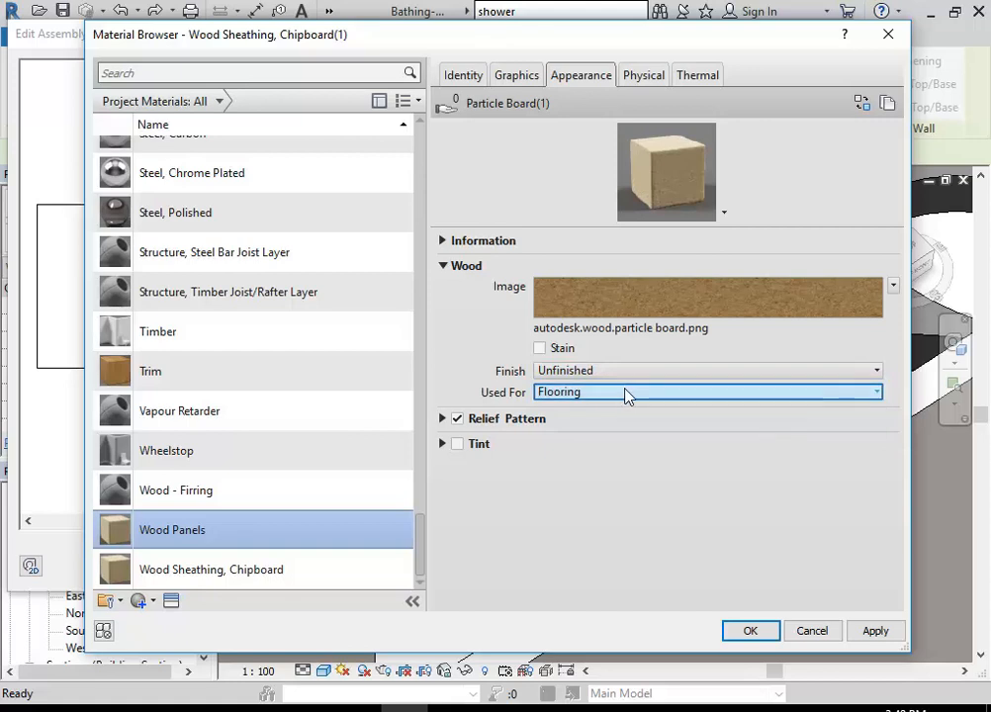
- Inspect the relief pattern settings and switch the wood's use between Furniture and Flooring to compare them, ending on Flooring
{"action": "left_click", "coordinate": [443, 419]}
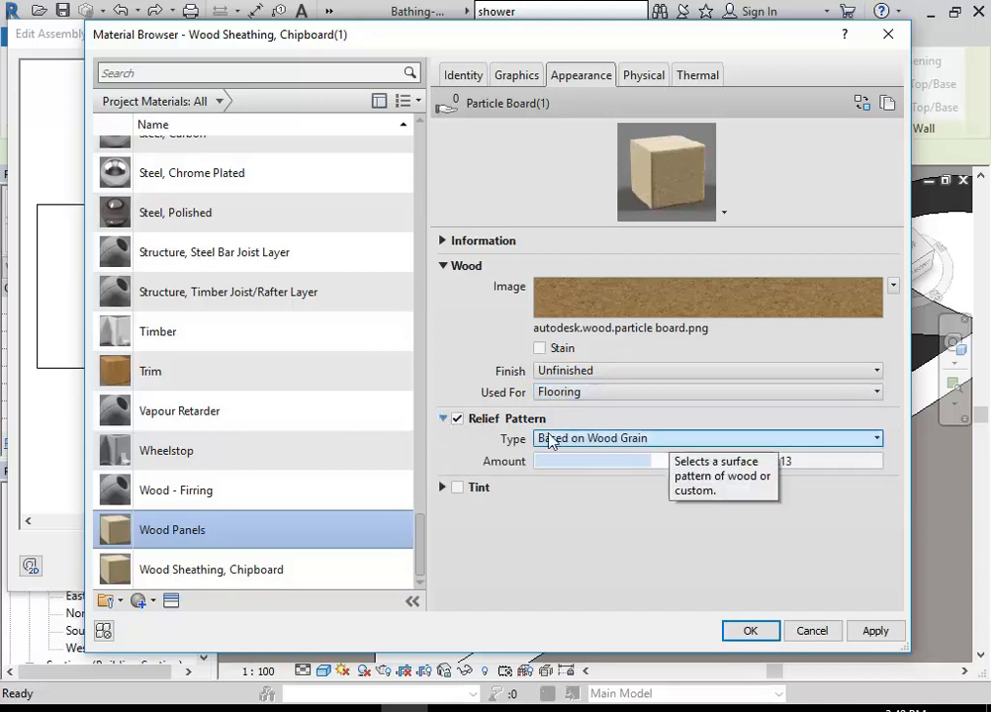
{"action": "left_click", "coordinate": [444, 418]}
{"action": "left_click", "coordinate": [607, 391]}
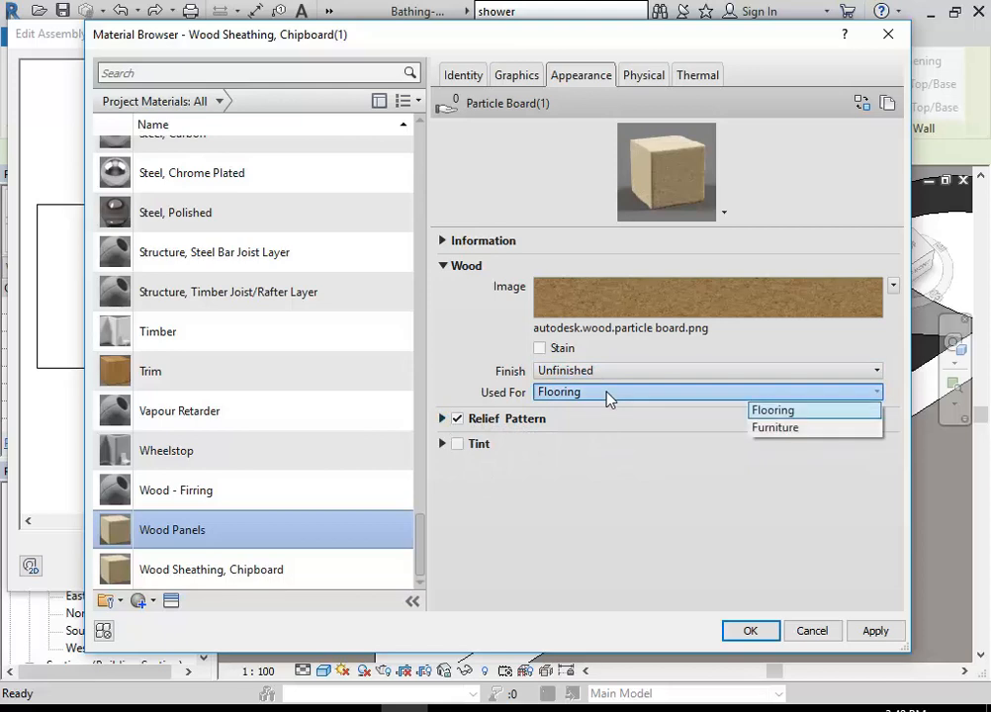
{"action": "left_click", "coordinate": [767, 410]}
{"action": "left_click", "coordinate": [717, 394]}
{"action": "left_click", "coordinate": [772, 416]}
{"action": "left_click", "coordinate": [594, 394]}
{"action": "left_click", "coordinate": [794, 428]}
{"action": "left_click", "coordinate": [677, 396]}
{"action": "left_click", "coordinate": [804, 411]}
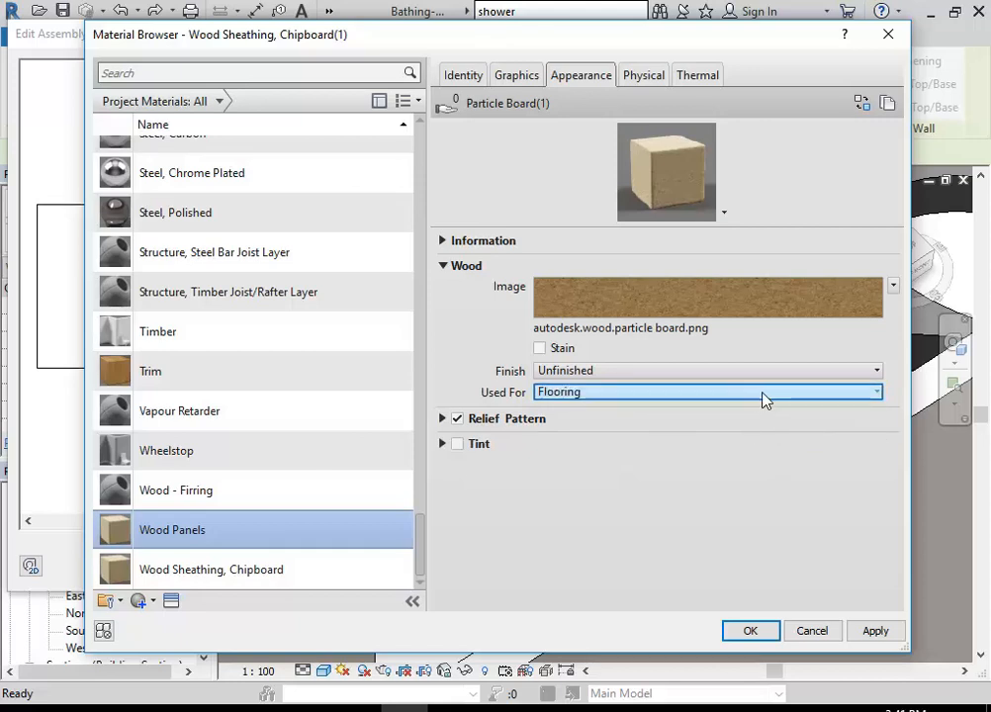
{"action": "left_click", "coordinate": [764, 398]}
{"action": "left_click", "coordinate": [773, 413]}
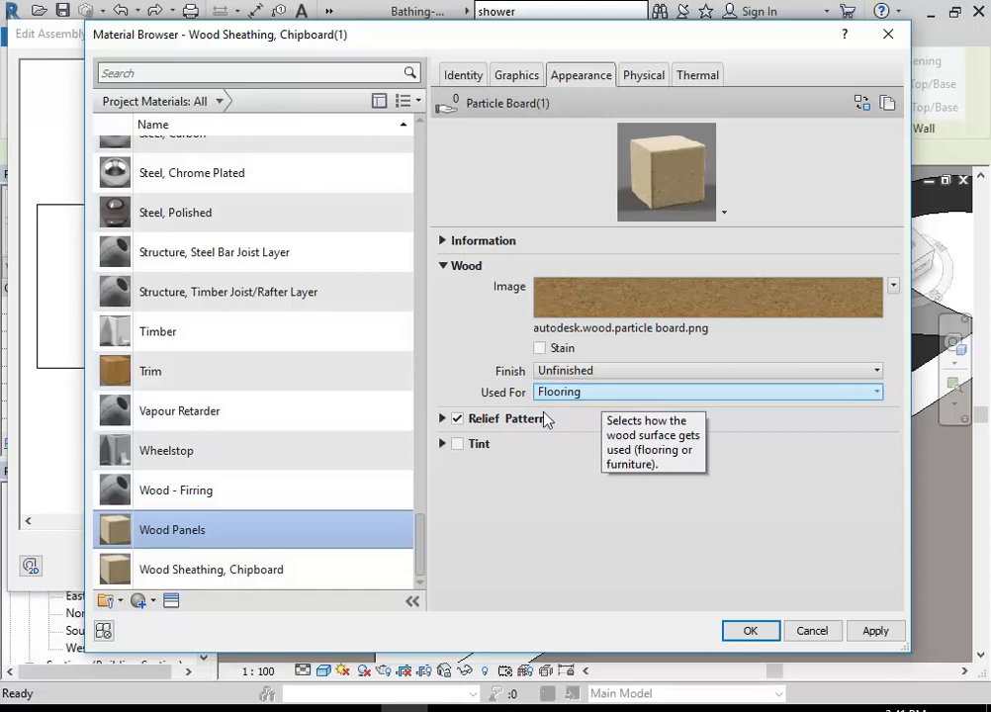
- Enlarge the appearance preview and set the relief pattern type of the Wood Panels material to Custom
{"action": "left_click", "coordinate": [443, 419]}
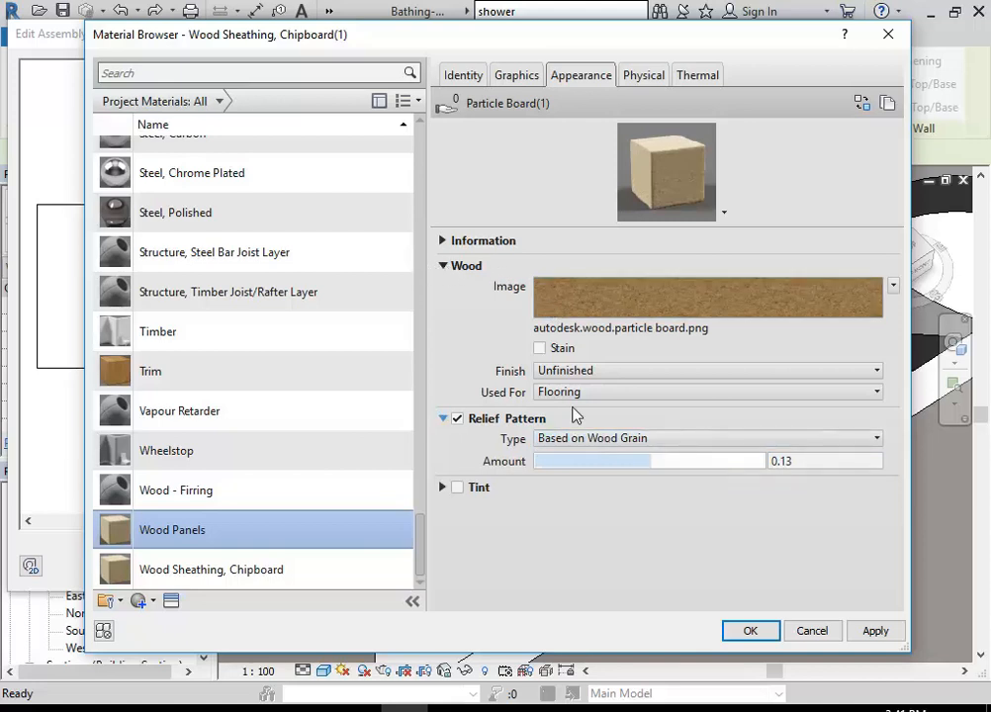
{"action": "left_click", "coordinate": [690, 447]}
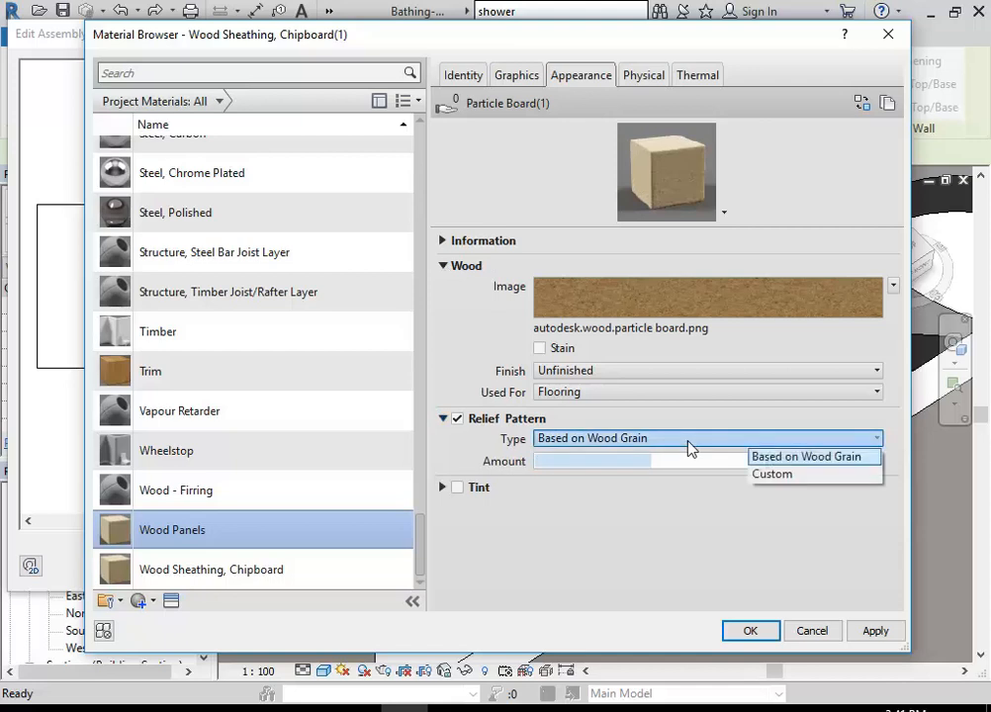
{"action": "left_click", "coordinate": [500, 450]}
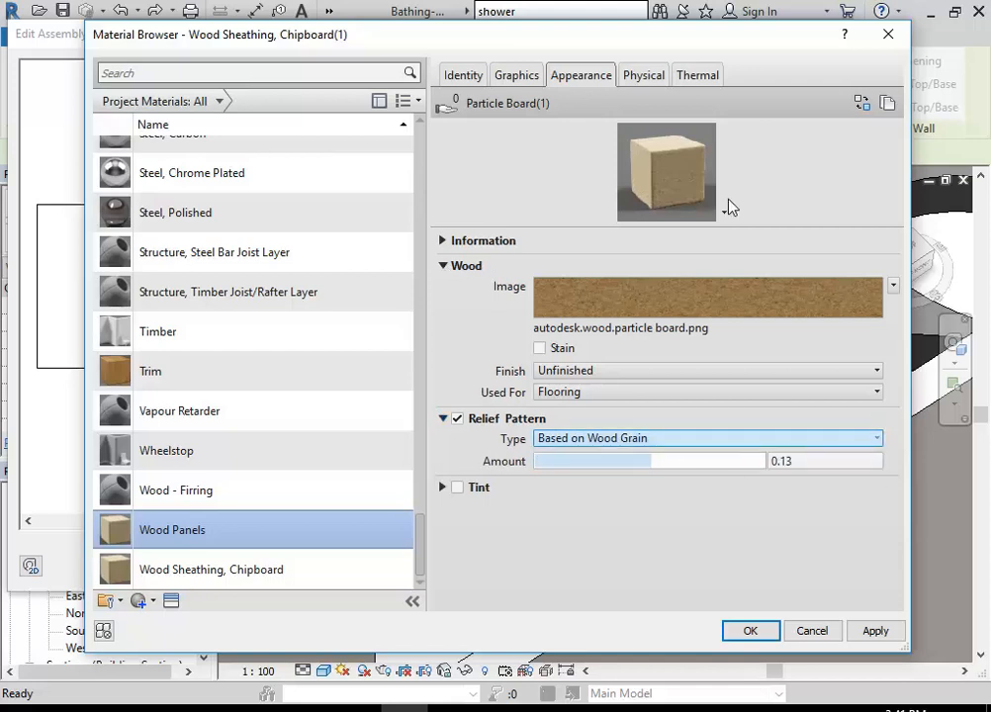
{"action": "left_click_drag", "start_coordinate": [736, 224], "coordinate": [747, 334]}
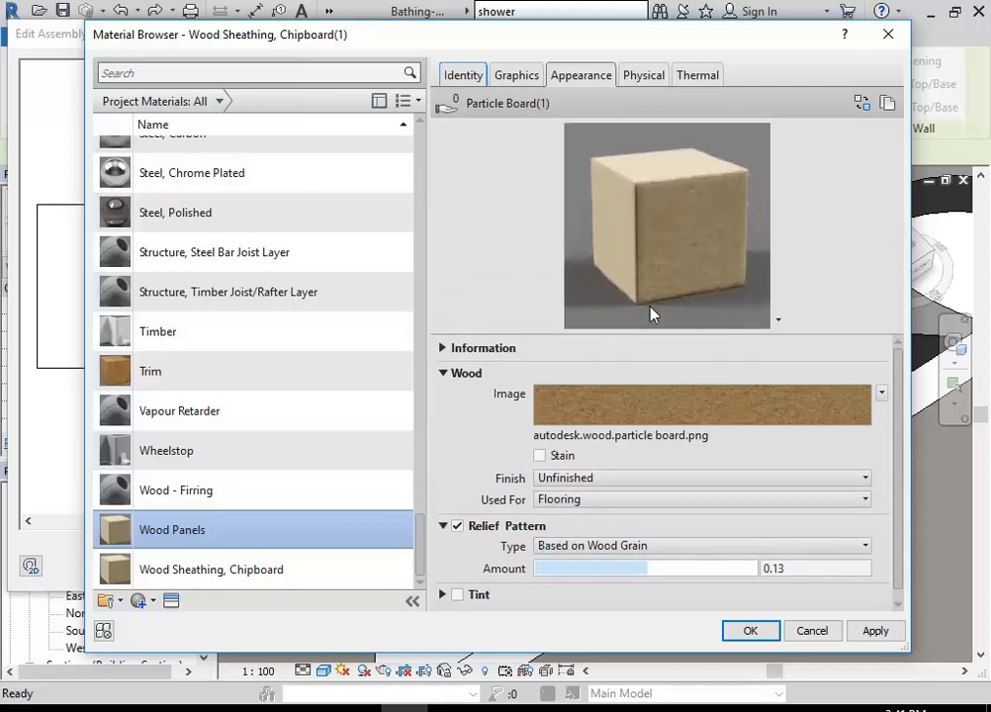
{"action": "left_click", "coordinate": [683, 550]}
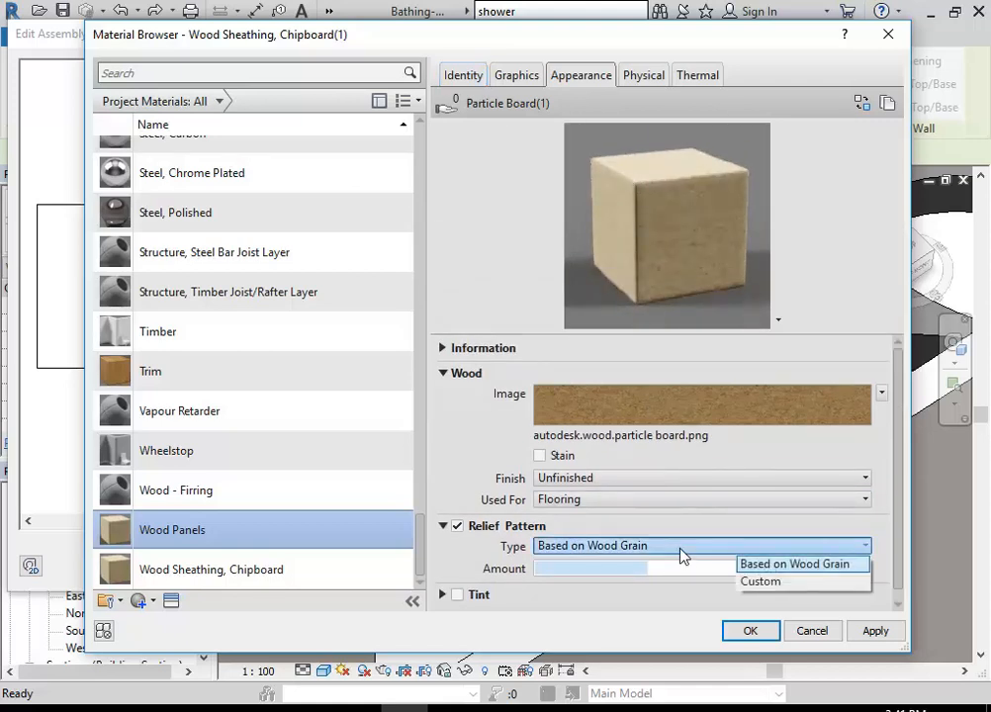
{"action": "left_click", "coordinate": [760, 582]}
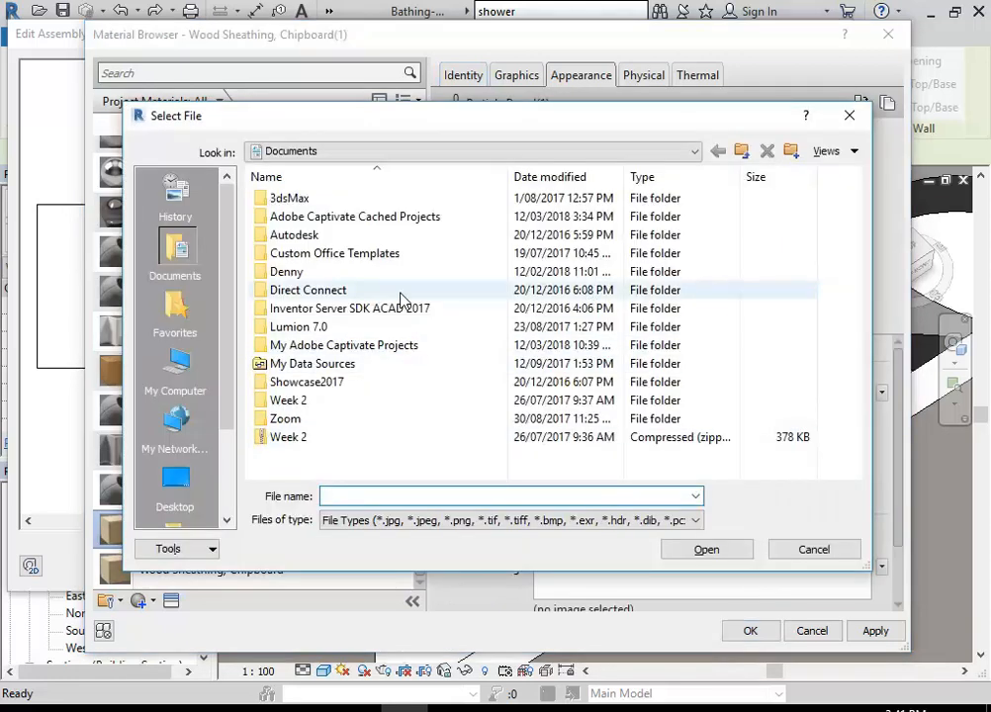
- Browse for the relief image on the StudentResources (P:) drive, opening Material Images inside EDU_DC_InteriorDesign
{"action": "left_click", "coordinate": [177, 368]}
{"action": "scroll", "coordinate": [857, 256], "scroll_direction": "down", "scroll_amount": 1}
{"action": "double_click", "coordinate": [303, 404]}
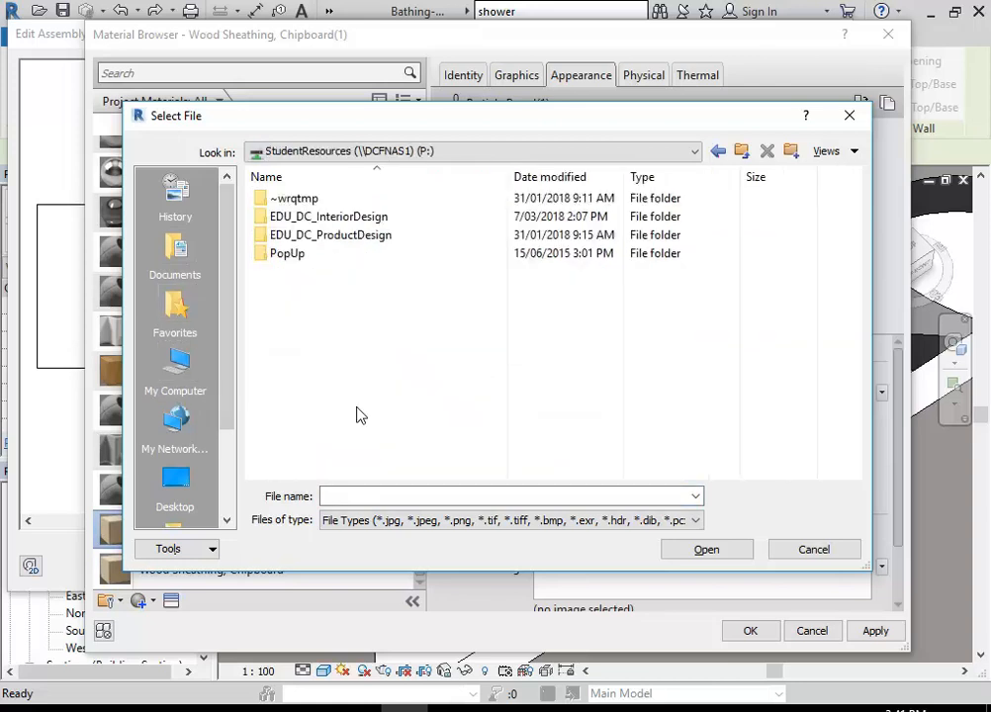
{"action": "double_click", "coordinate": [327, 217]}
{"action": "scroll", "coordinate": [348, 336], "scroll_direction": "down", "scroll_amount": 6}
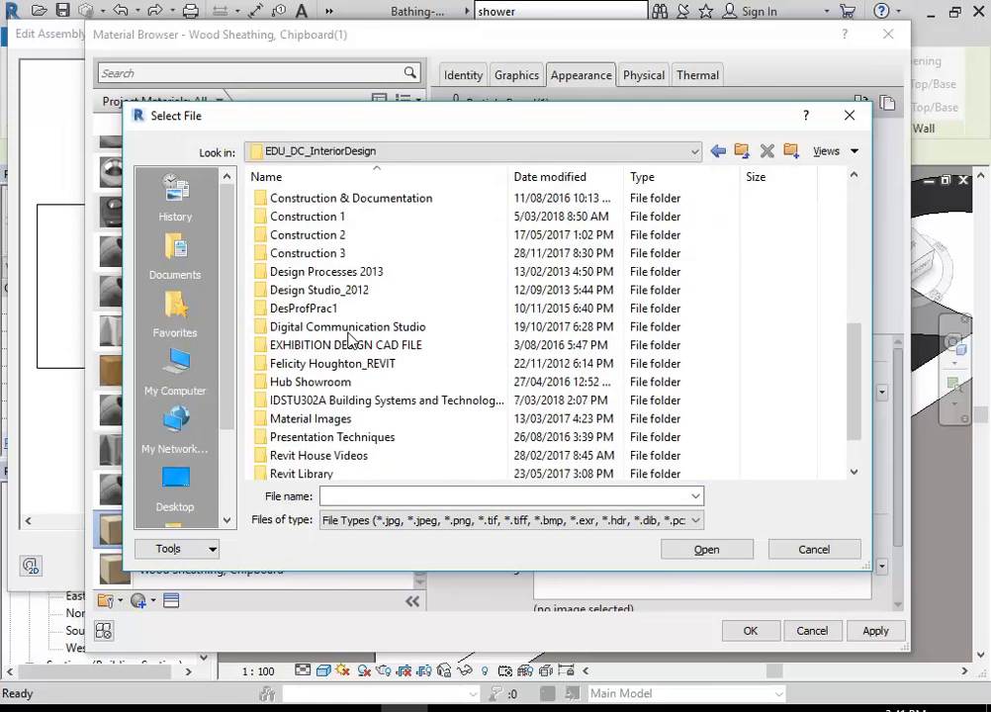
{"action": "scroll", "coordinate": [349, 337], "scroll_direction": "down", "scroll_amount": 1}
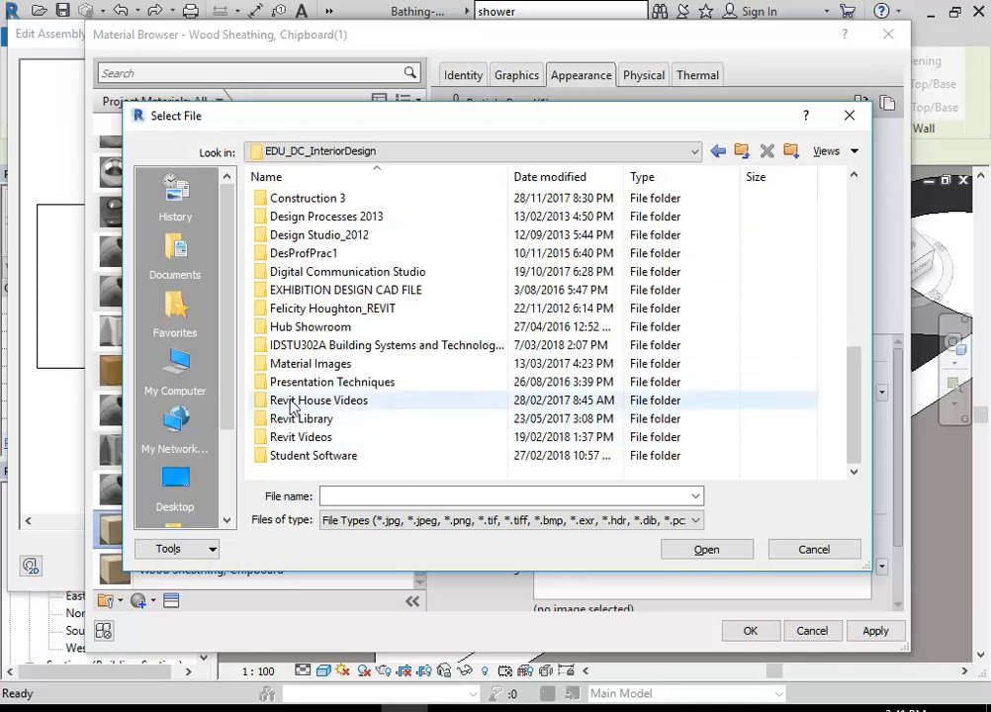
{"action": "double_click", "coordinate": [290, 364]}
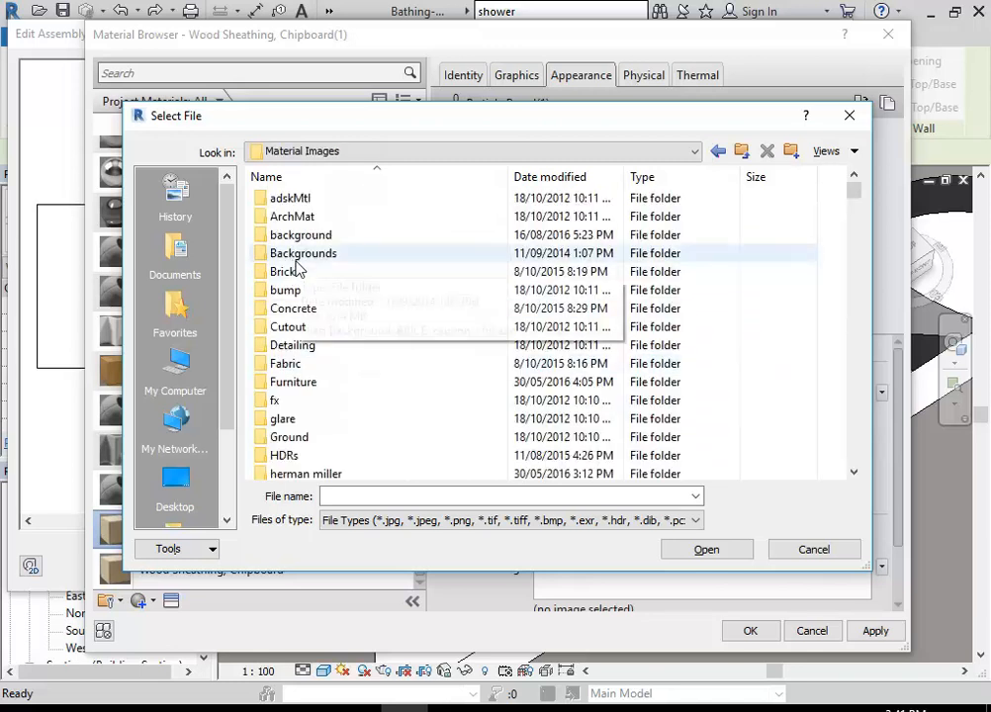
- Open the bump folder within Material Images and display its files as thumbnails
{"action": "scroll", "coordinate": [297, 269], "scroll_direction": "down", "scroll_amount": 5}
{"action": "scroll", "coordinate": [311, 367], "scroll_direction": "down", "scroll_amount": 3}
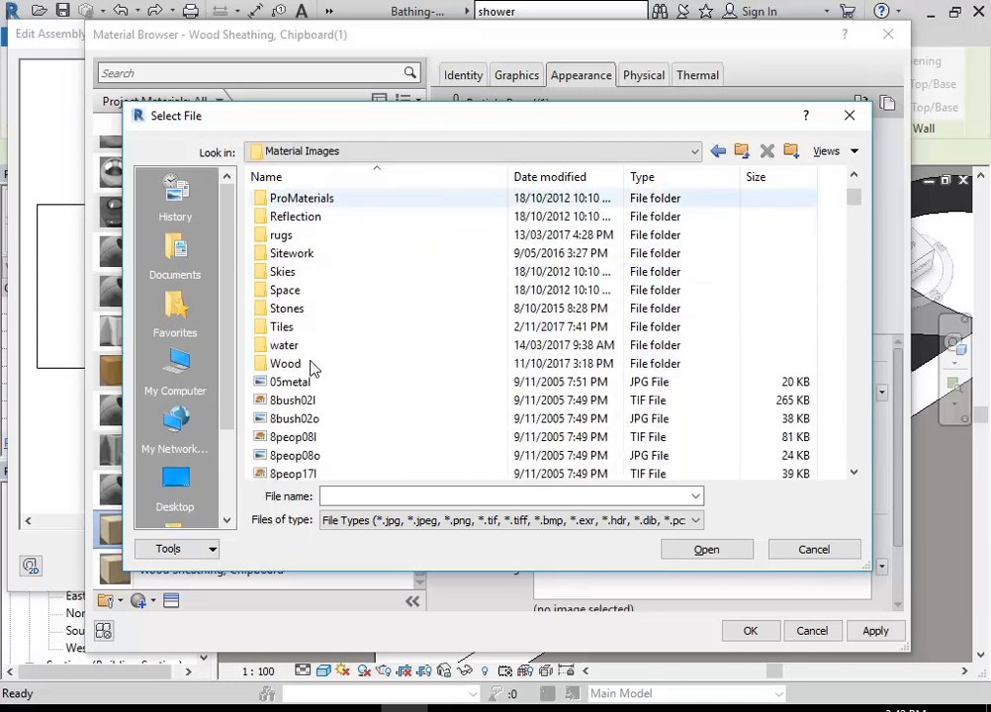
{"action": "scroll", "coordinate": [306, 322], "scroll_direction": "up", "scroll_amount": 1}
{"action": "scroll", "coordinate": [312, 244], "scroll_direction": "up", "scroll_amount": 3}
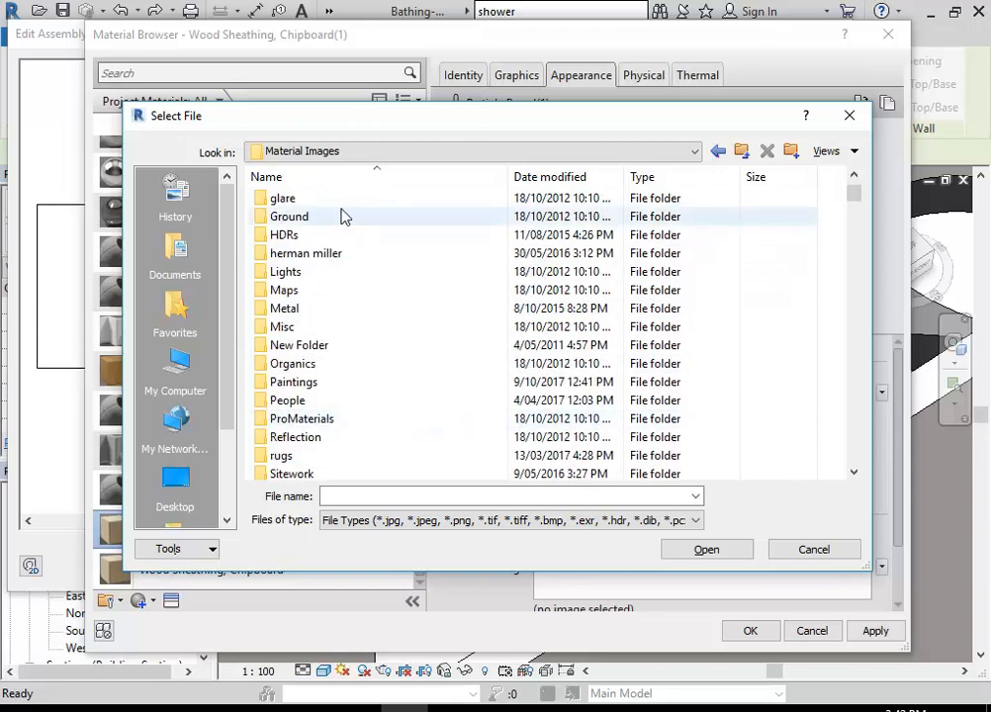
{"action": "scroll", "coordinate": [320, 235], "scroll_direction": "up", "scroll_amount": 4}
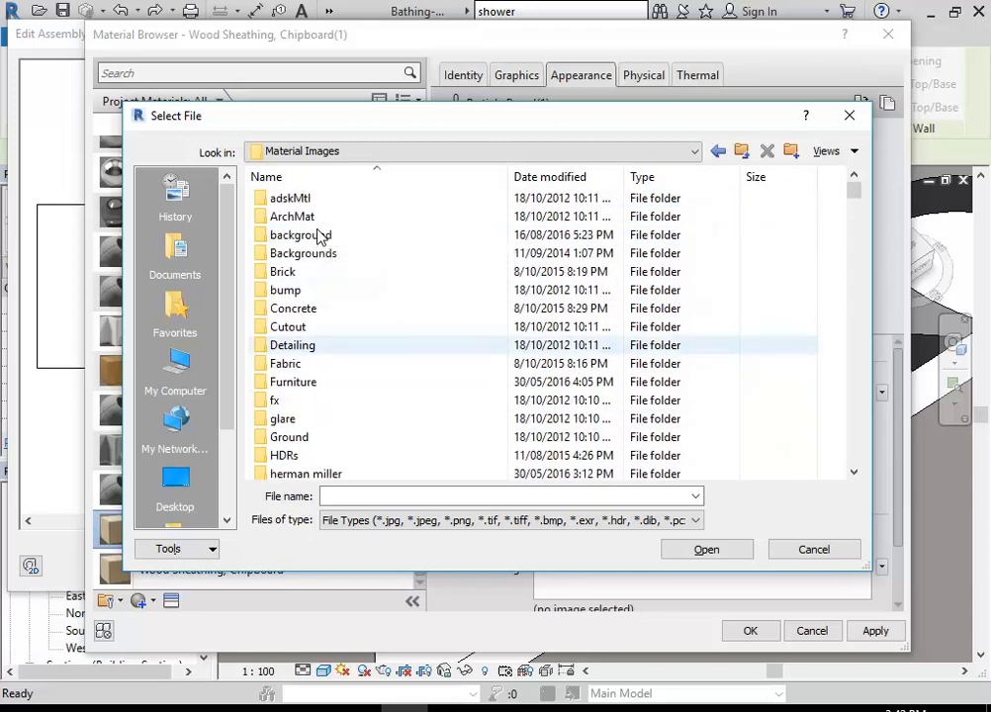
{"action": "double_click", "coordinate": [287, 289]}
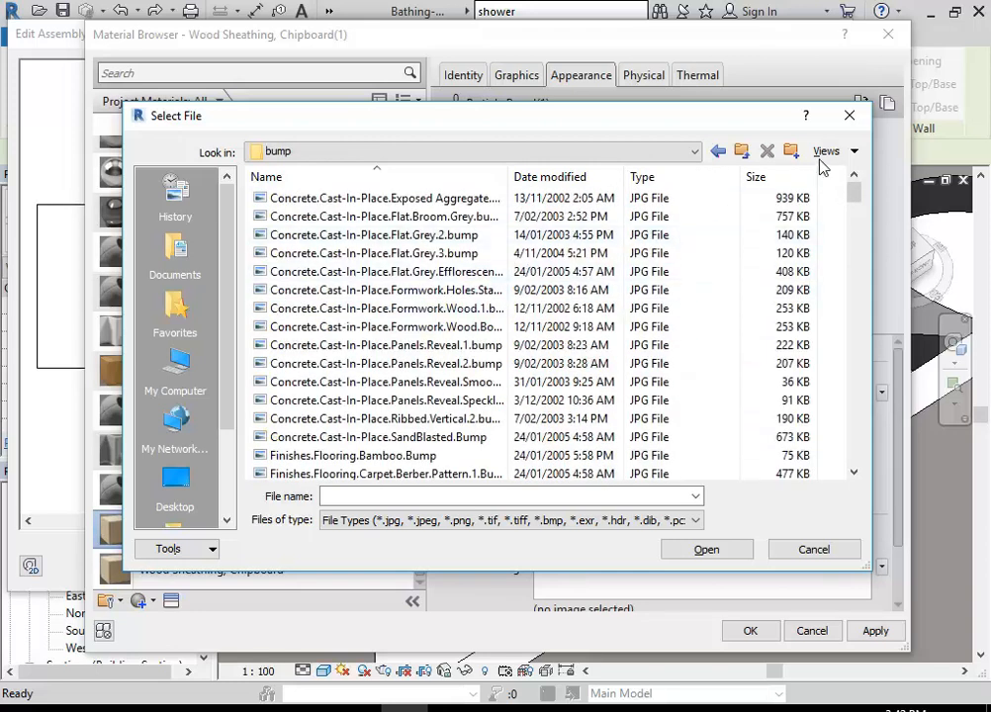
{"action": "left_click", "coordinate": [851, 151]}
{"action": "left_click", "coordinate": [848, 214]}
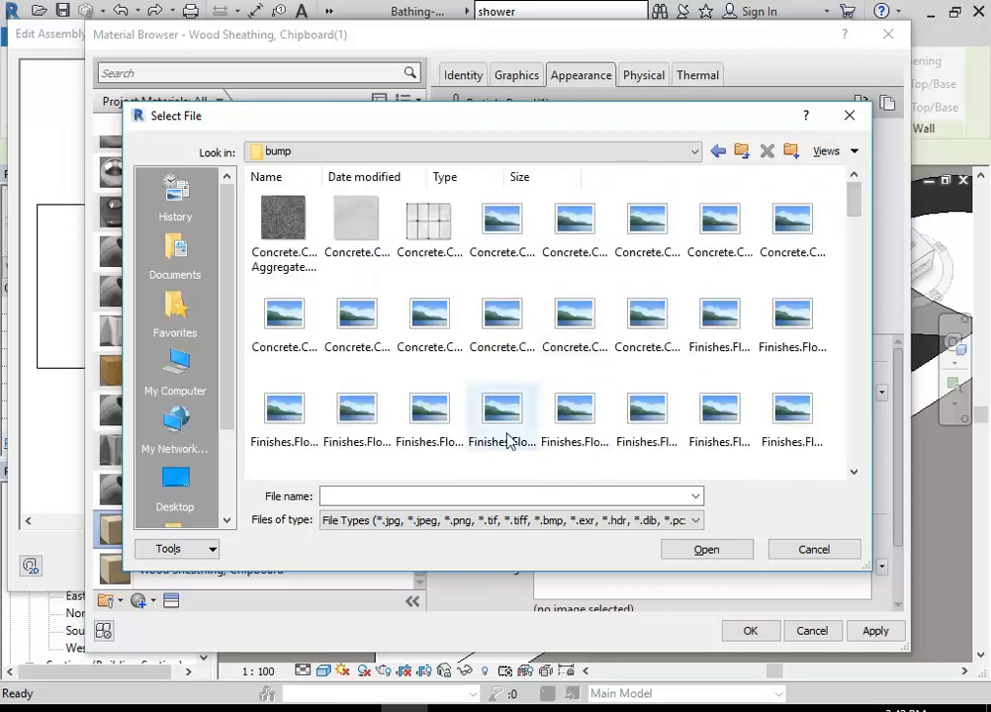
- Load Masonry.Unit Masonry.Brick.Modular.Common.bump.jpg from the bump folder as the custom relief image of Wood Panels
{"action": "scroll", "coordinate": [561, 315], "scroll_direction": "down", "scroll_amount": 2}
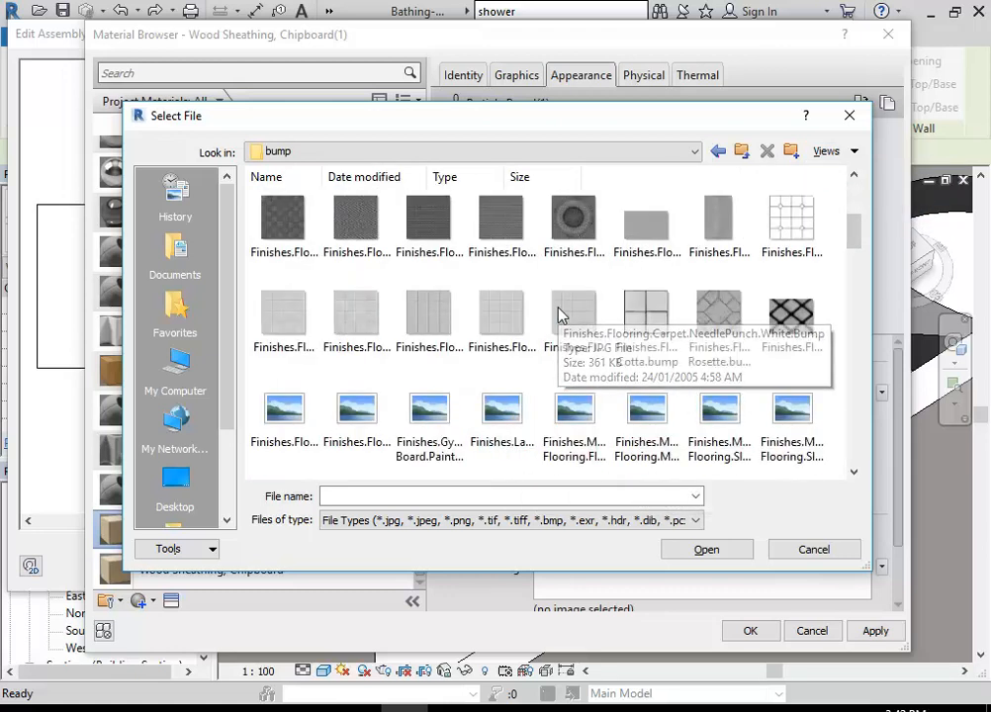
{"action": "scroll", "coordinate": [562, 317], "scroll_direction": "down", "scroll_amount": 2}
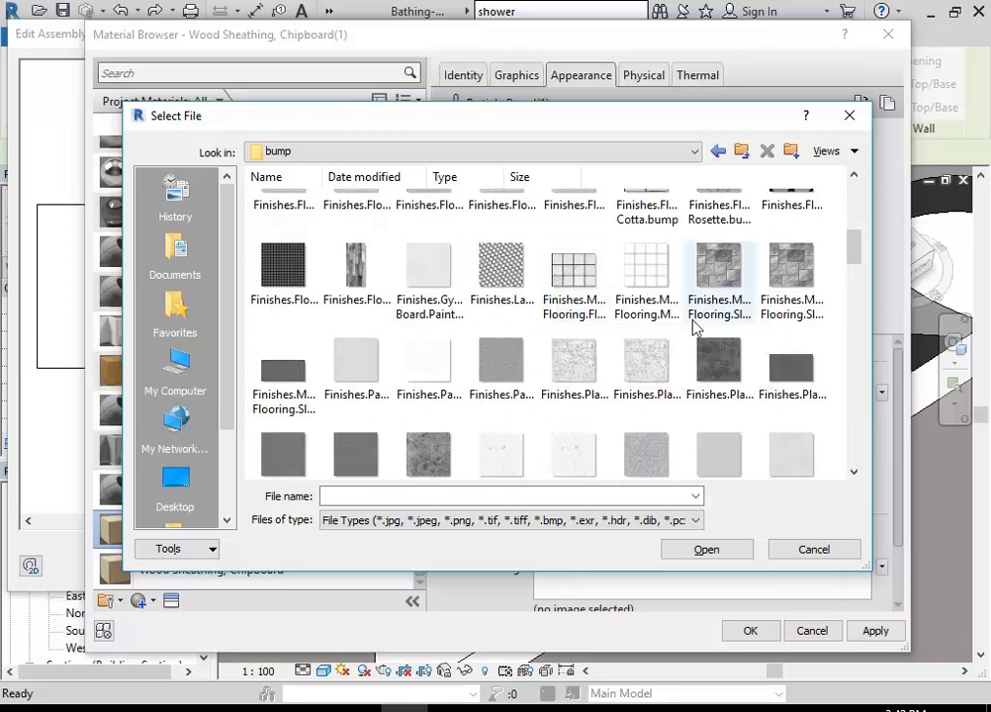
{"action": "scroll", "coordinate": [648, 273], "scroll_direction": "down", "scroll_amount": 3}
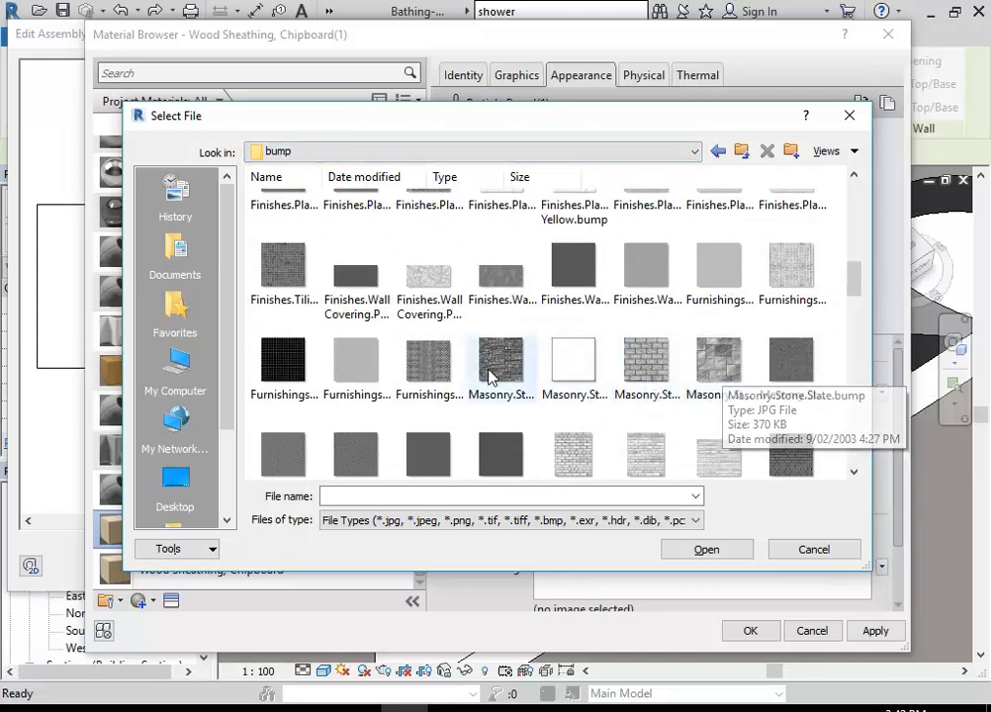
{"action": "left_click", "coordinate": [584, 368]}
{"action": "scroll", "coordinate": [632, 364], "scroll_direction": "down", "scroll_amount": 1}
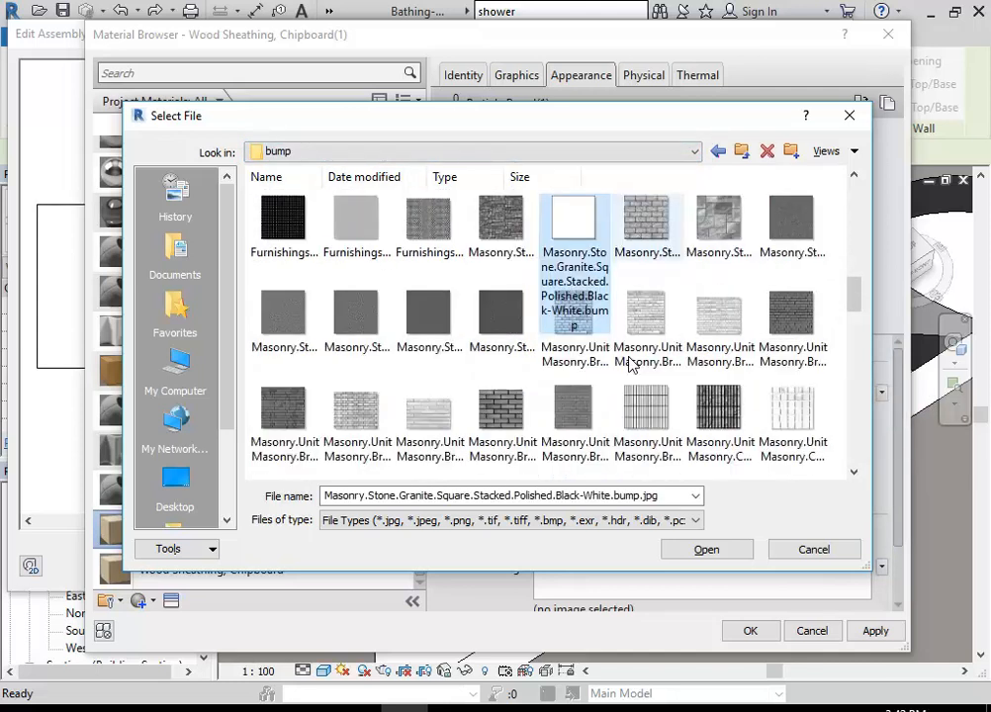
{"action": "left_click", "coordinate": [655, 317]}
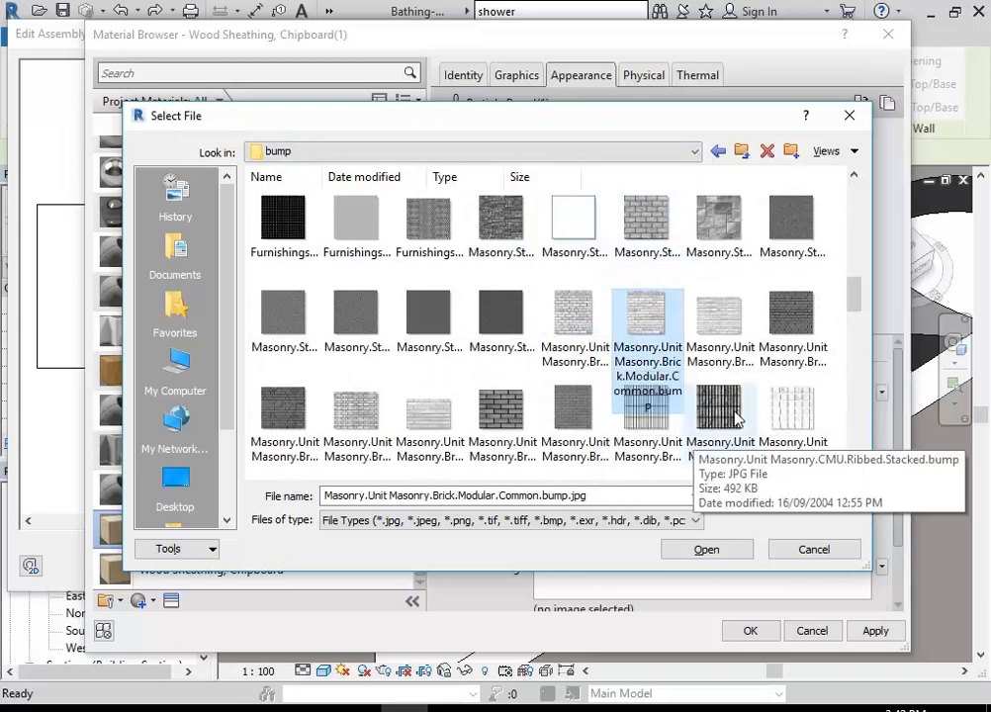
{"action": "double_click", "coordinate": [648, 327]}
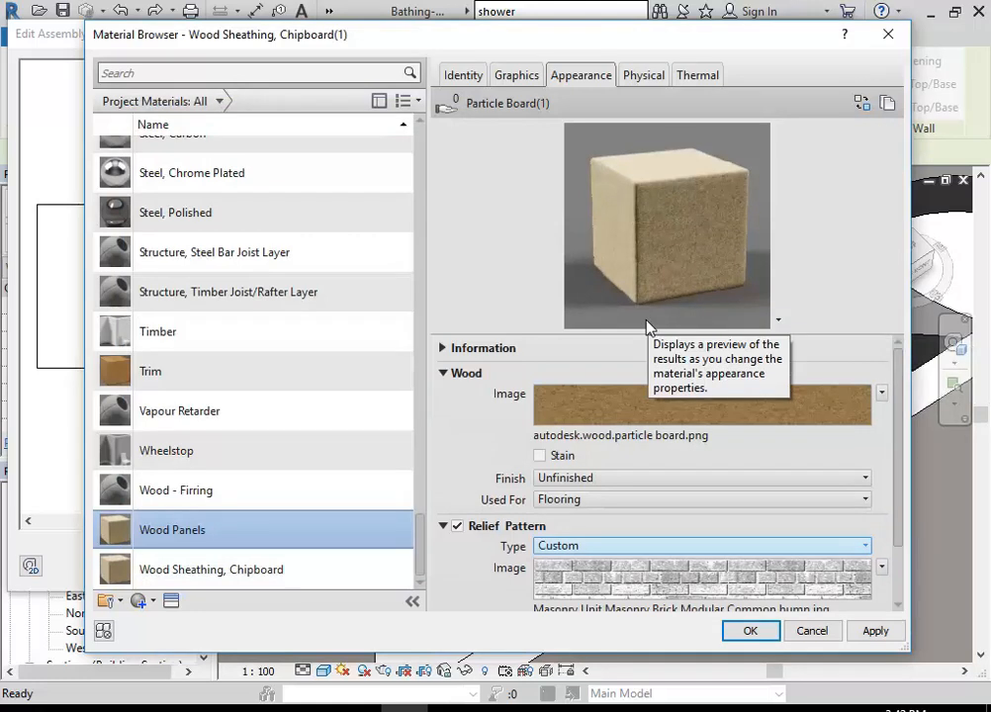
- Open the brick relief image for editing and set its sample size to 0.25 mm in width and height
{"action": "scroll", "coordinate": [491, 527], "scroll_direction": "down", "scroll_amount": 2}
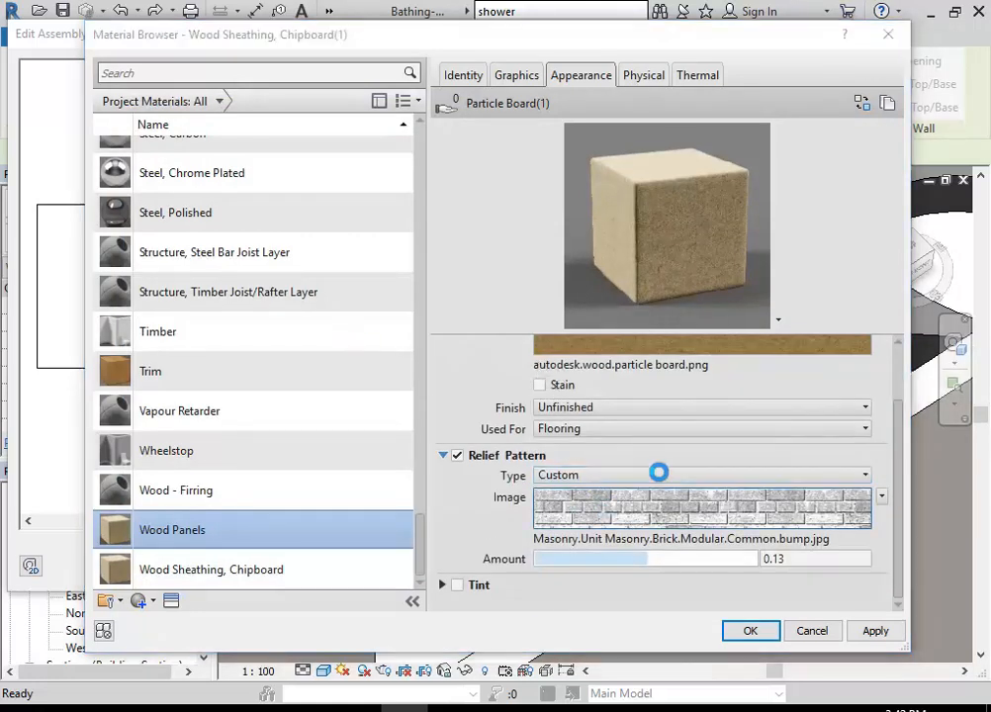
{"action": "left_click", "coordinate": [655, 509]}
{"action": "left_click_drag", "start_coordinate": [416, 387], "coordinate": [412, 458]}
{"action": "left_click", "coordinate": [248, 415]}
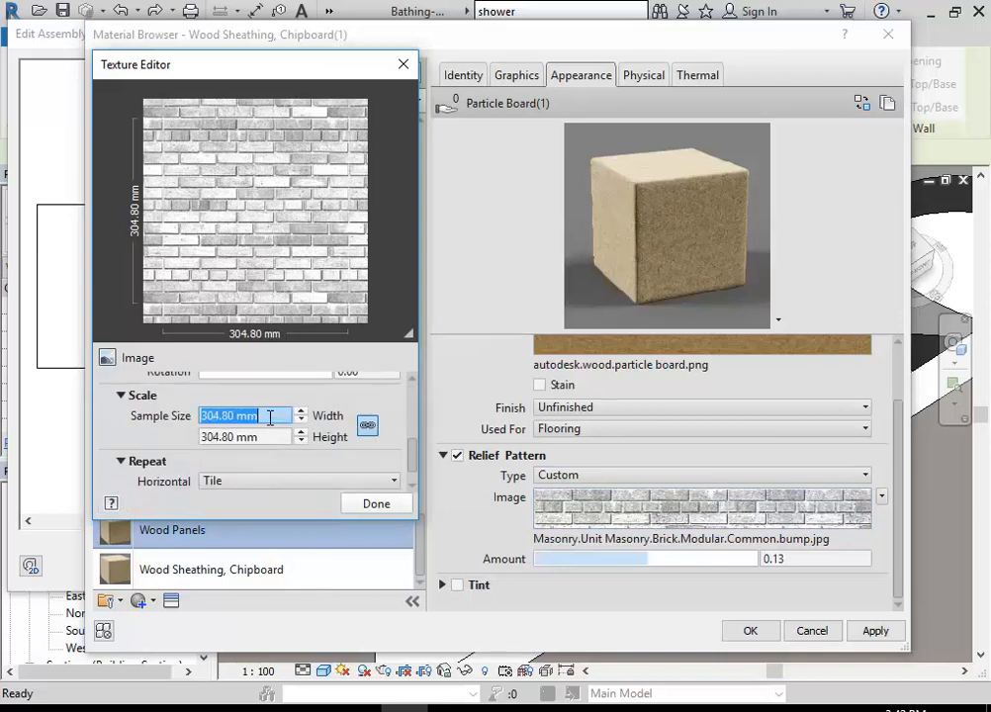
{"action": "left_click", "coordinate": [208, 416]}
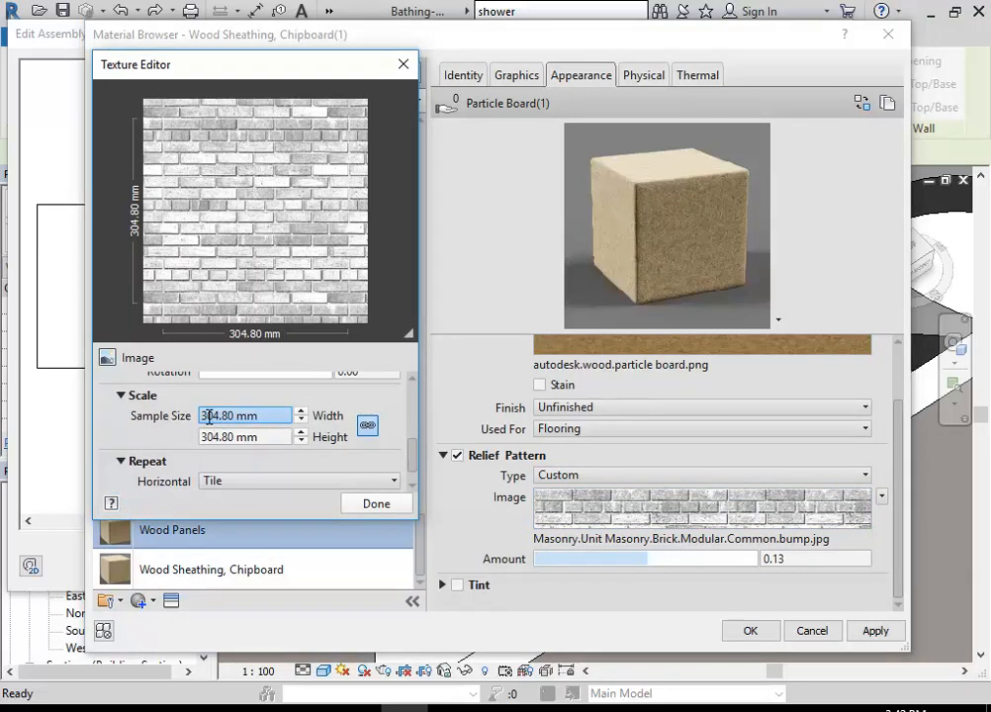
{"action": "type", "text": "0"}
{"action": "key", "text": "Tab"}
{"action": "type", "text": "0.25"}
- Set the sample size of the brick relief image to 3000 mm and finish editing the texture
{"action": "left_click", "coordinate": [254, 417]}
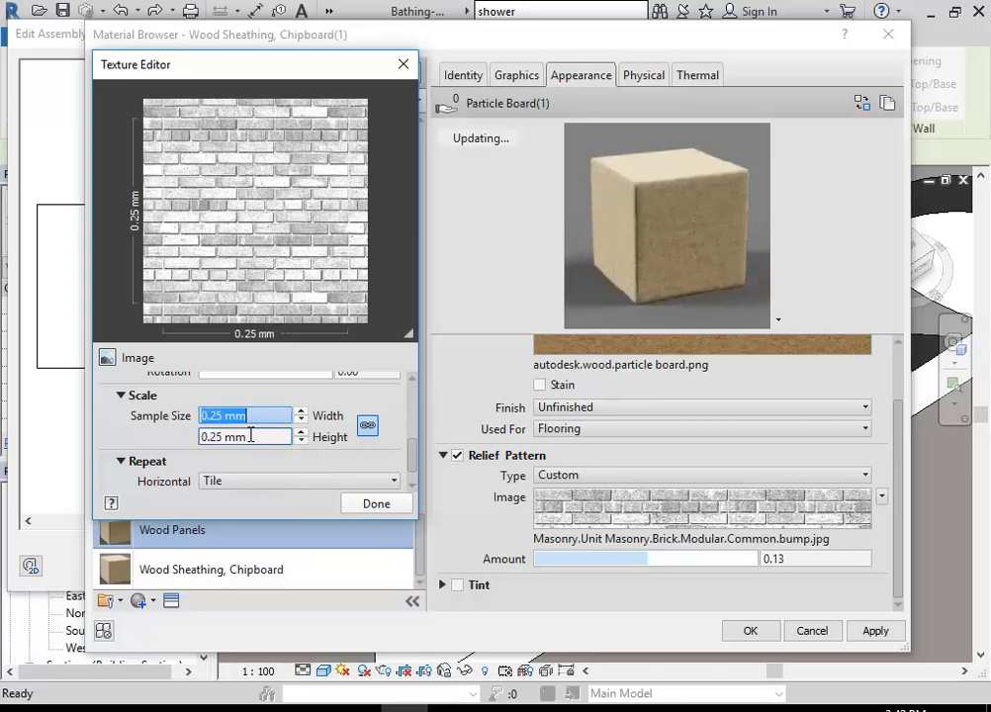
{"action": "type", "text": "3000"}
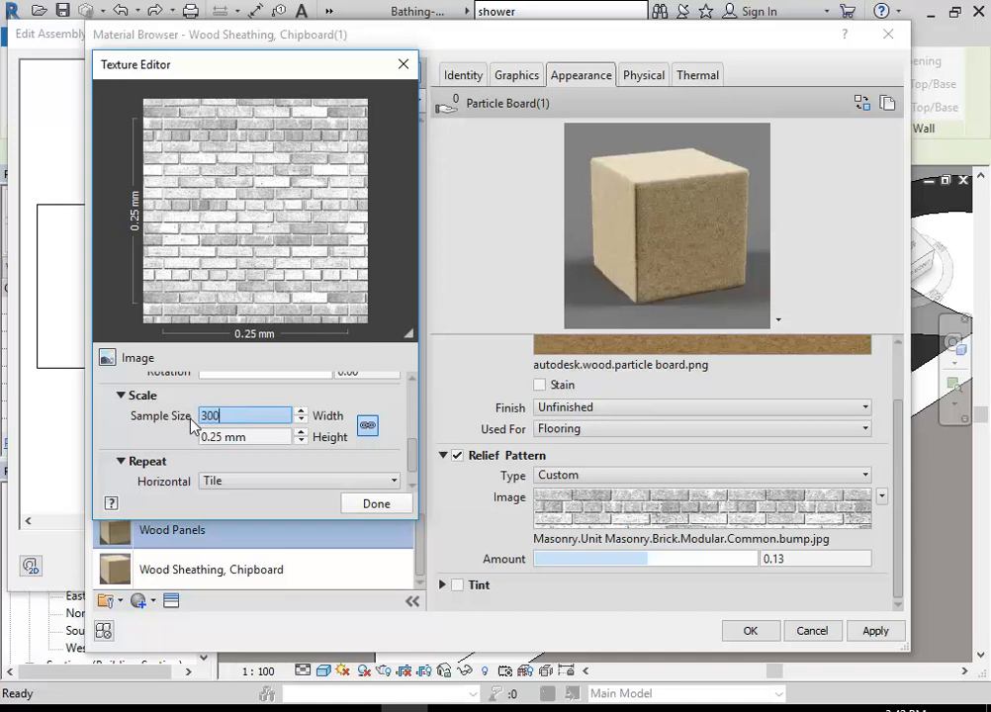
{"action": "left_click", "coordinate": [209, 436]}
{"action": "left_click", "coordinate": [370, 504]}
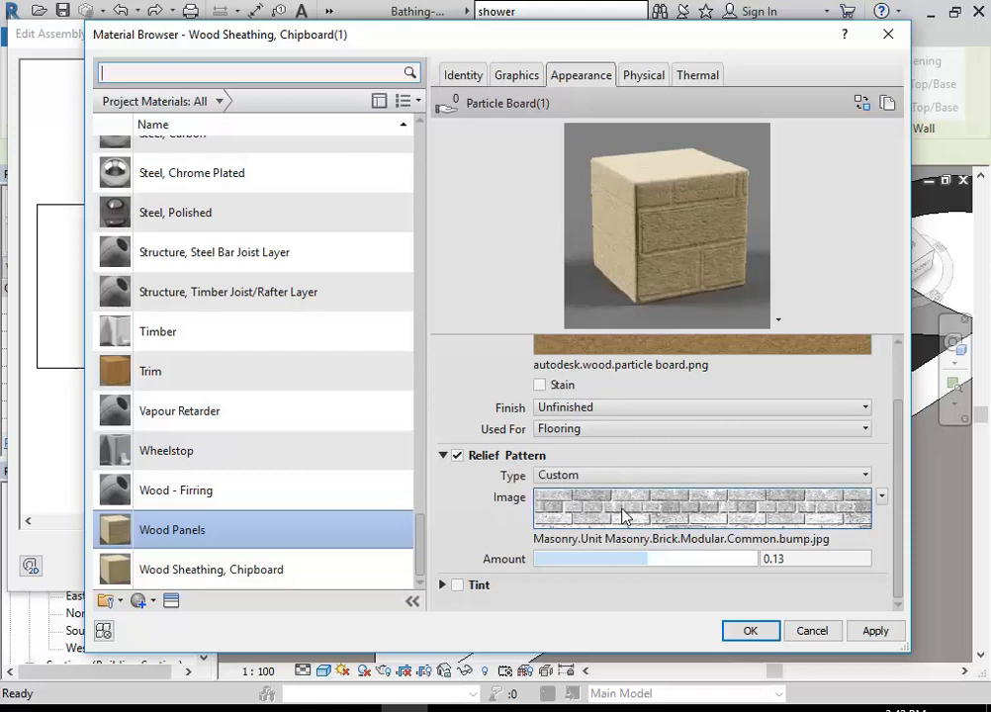
- Adjust the amount of the brick relief pattern, trying 6.97 and settling on 4.93
{"action": "mouse_move", "coordinate": [623, 516]}
{"action": "left_click_drag", "start_coordinate": [648, 558], "coordinate": [726, 559]}
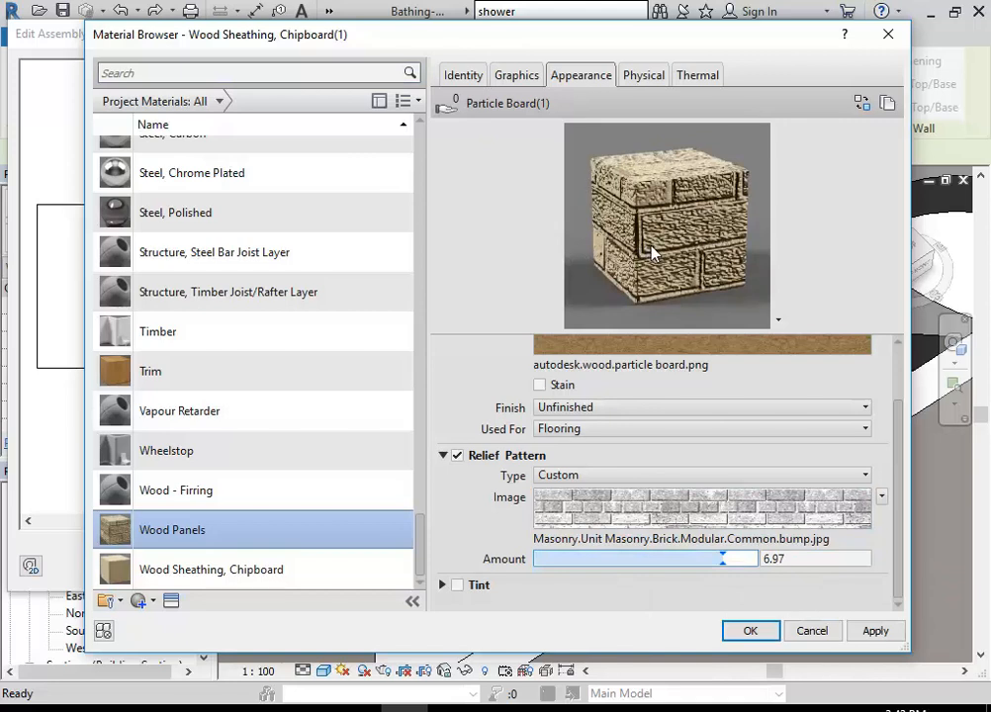
{"action": "left_click_drag", "start_coordinate": [723, 559], "coordinate": [701, 559]}
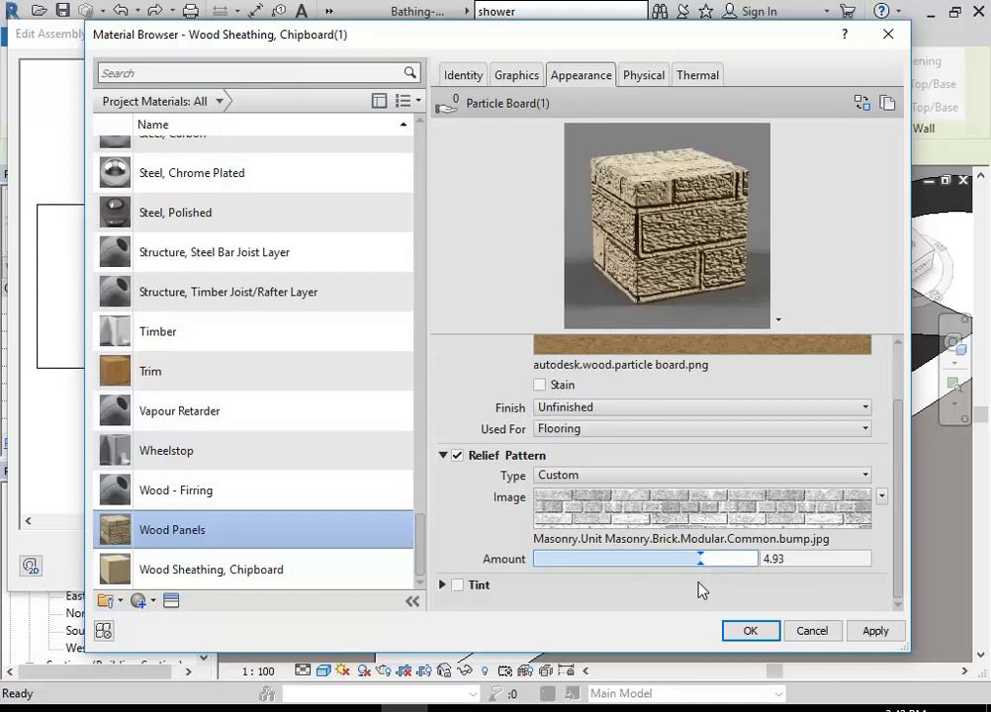
- Set the Wood Panels relief pattern type to Based on Wood Grain with an amount of 0.40
{"action": "left_click", "coordinate": [645, 477]}
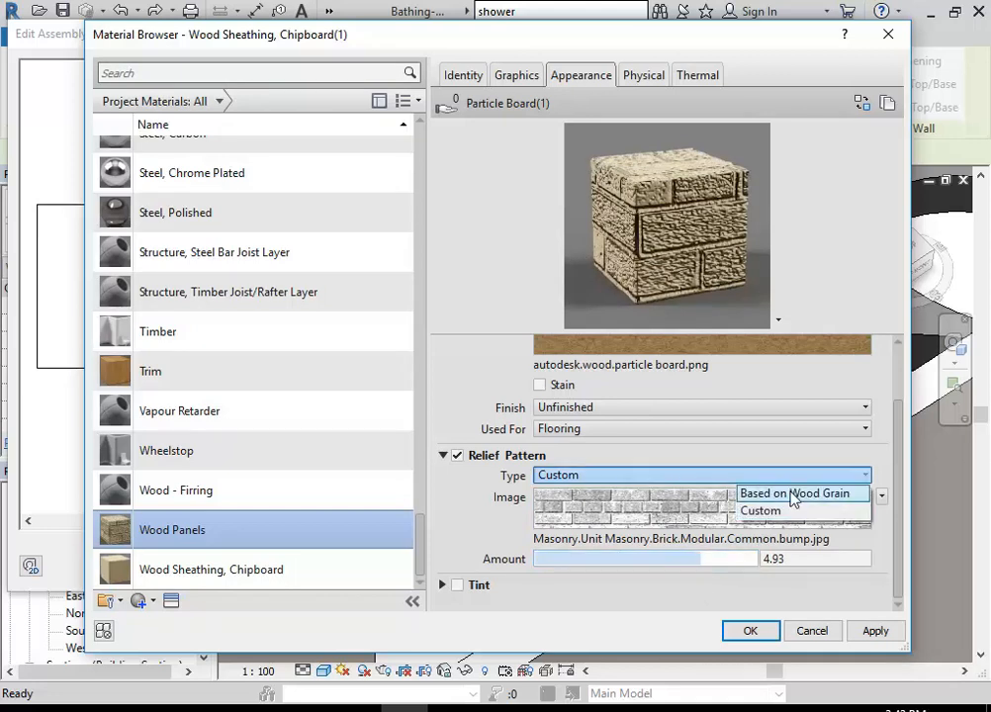
{"action": "left_click", "coordinate": [791, 494]}
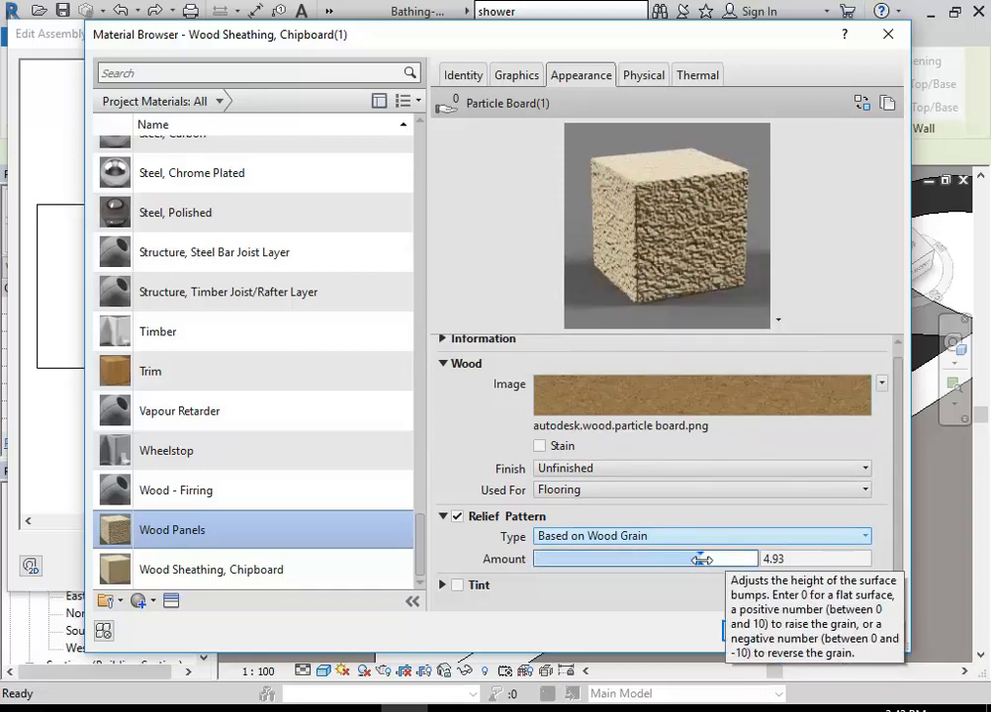
{"action": "left_click_drag", "start_coordinate": [701, 560], "coordinate": [653, 560]}
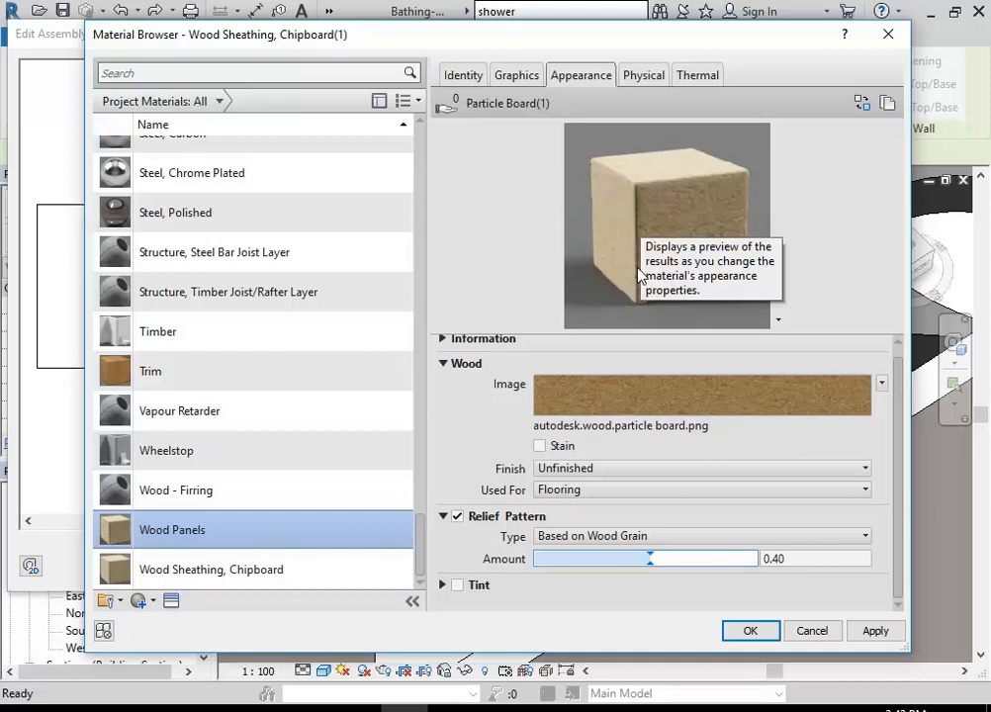
{"action": "left_click", "coordinate": [609, 539]}
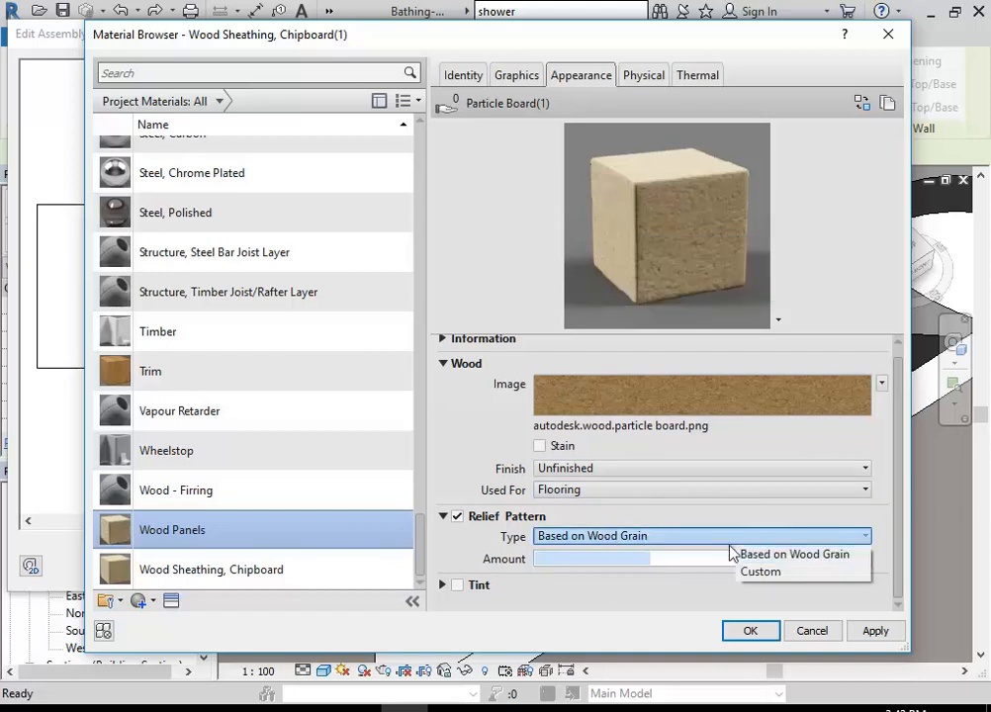
{"action": "left_click", "coordinate": [770, 555]}
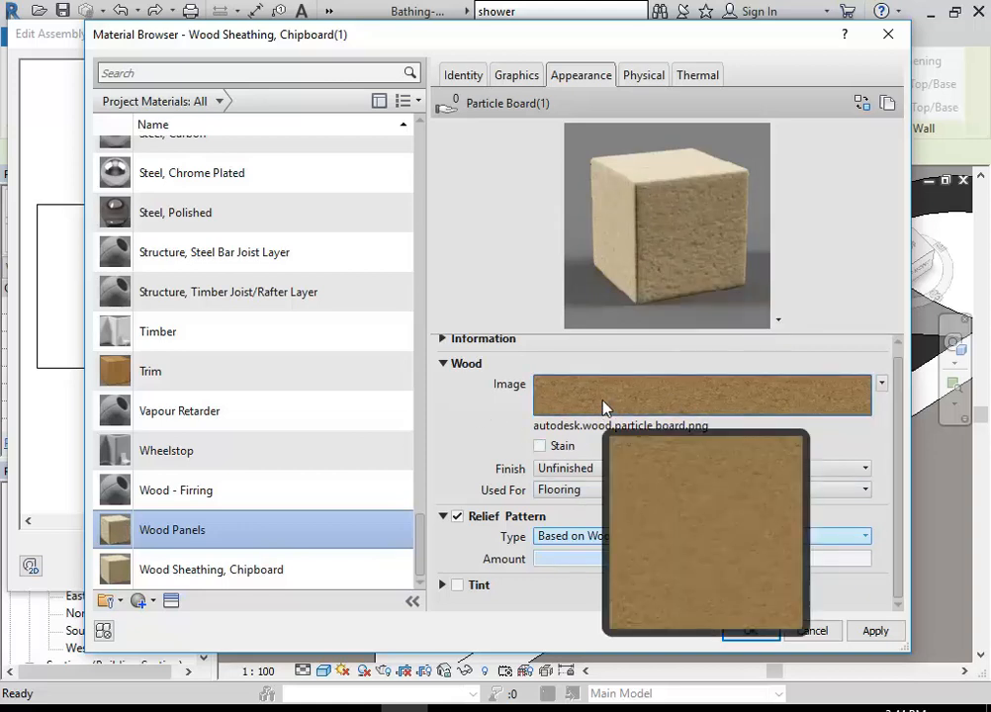
- Open the file selection for replacing the particle board wood image and enlarge it to show more thumbnails
{"action": "mouse_move", "coordinate": [617, 410]}
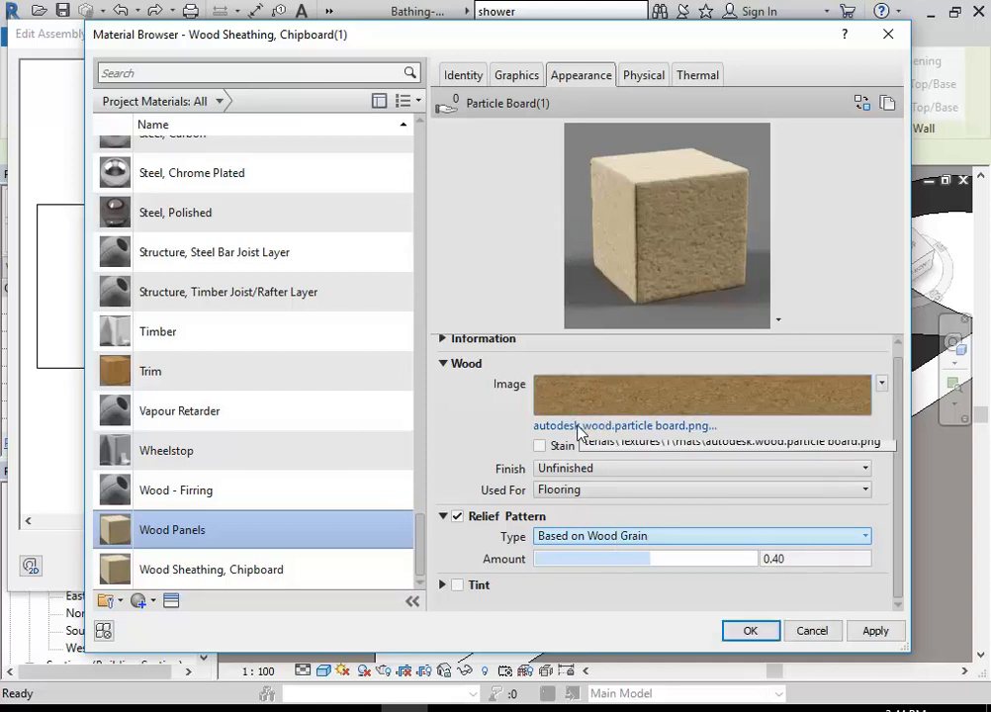
{"action": "left_click", "coordinate": [578, 426]}
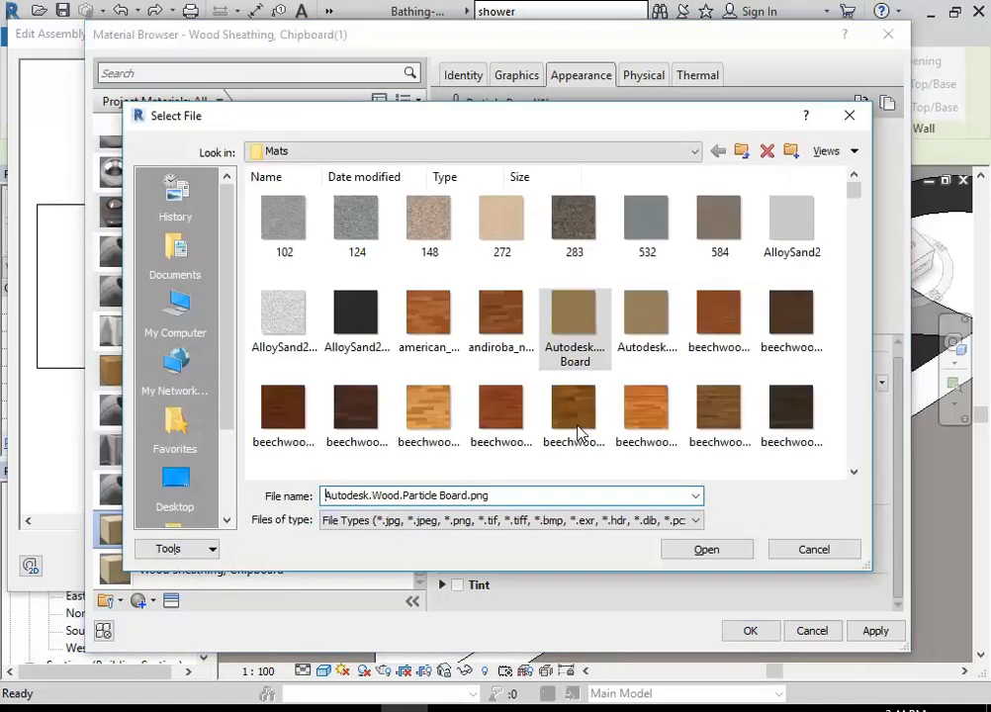
{"action": "left_click_drag", "start_coordinate": [529, 127], "coordinate": [463, 26]}
{"action": "left_click_drag", "start_coordinate": [802, 466], "coordinate": [957, 639]}
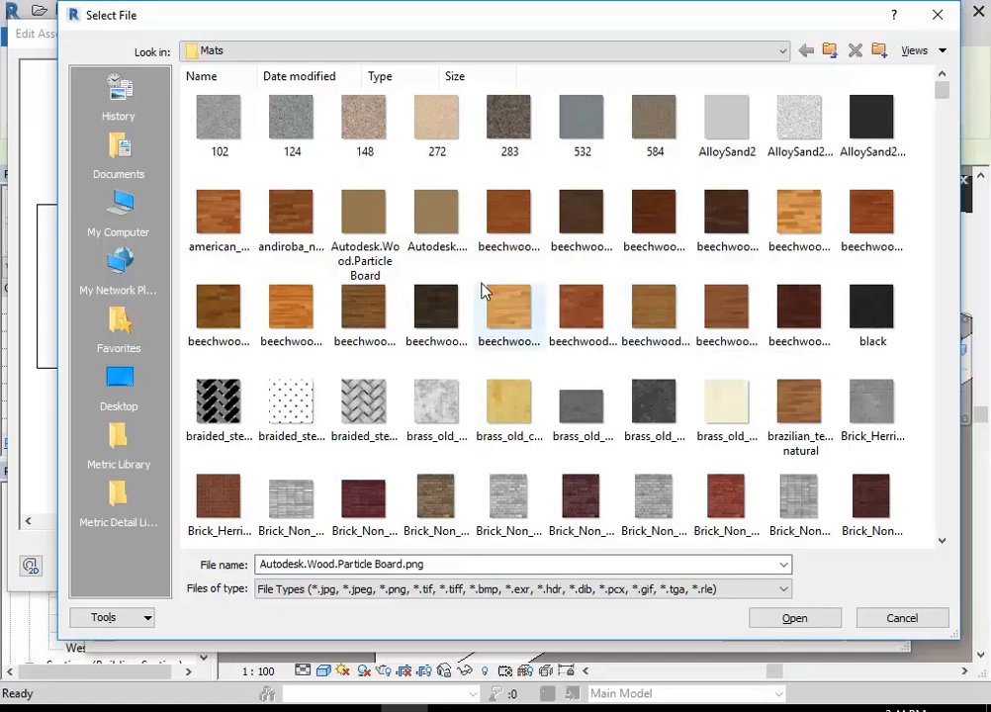
- Replace the wood image of Wood Panels with Woods-Plastics.FinishCarpentry.Lacquer.jpg from the Mats folder
{"action": "scroll", "coordinate": [482, 291], "scroll_direction": "down", "scroll_amount": 2}
{"action": "scroll", "coordinate": [482, 291], "scroll_direction": "down", "scroll_amount": 2}
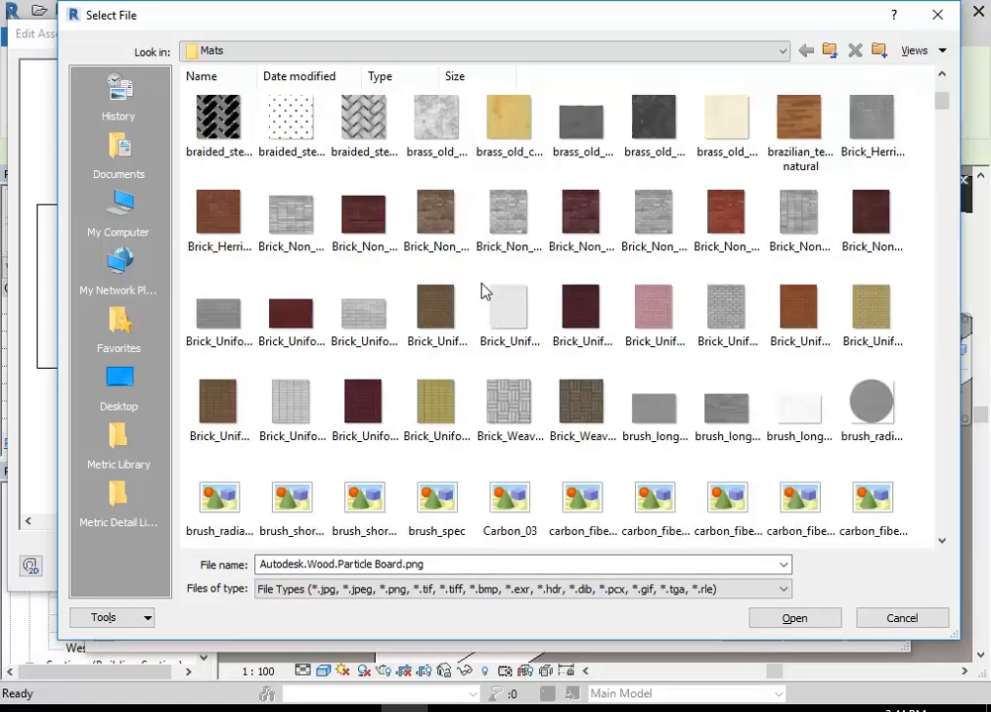
{"action": "scroll", "coordinate": [482, 290], "scroll_direction": "down", "scroll_amount": 2}
{"action": "scroll", "coordinate": [482, 290], "scroll_direction": "down", "scroll_amount": 2}
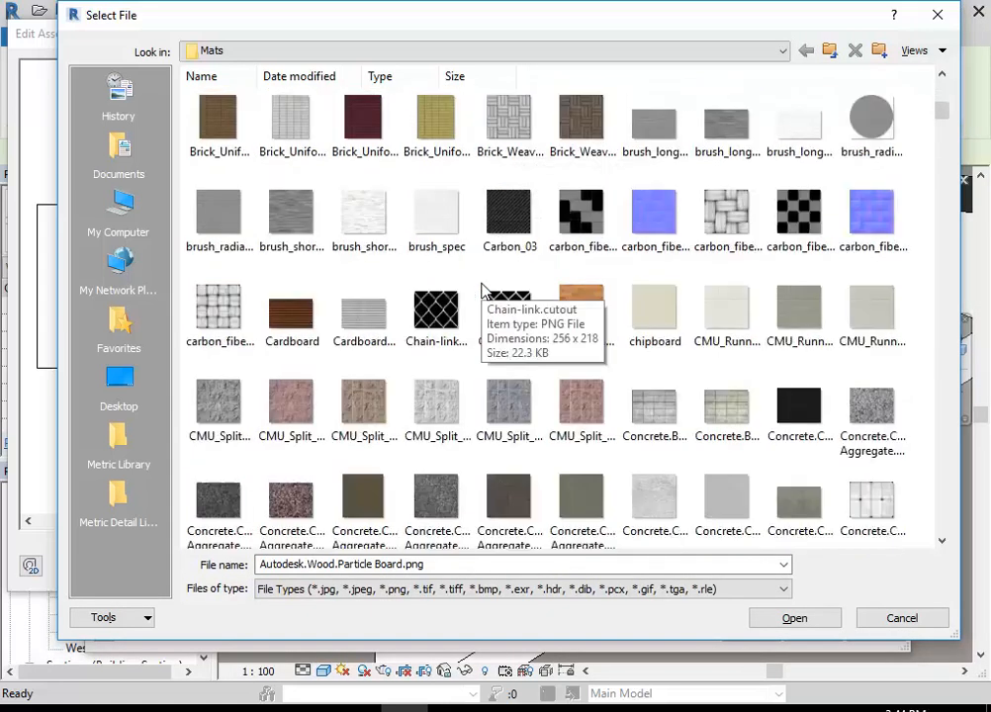
{"action": "scroll", "coordinate": [482, 291], "scroll_direction": "down", "scroll_amount": 6}
{"action": "scroll", "coordinate": [482, 290], "scroll_direction": "down", "scroll_amount": 6}
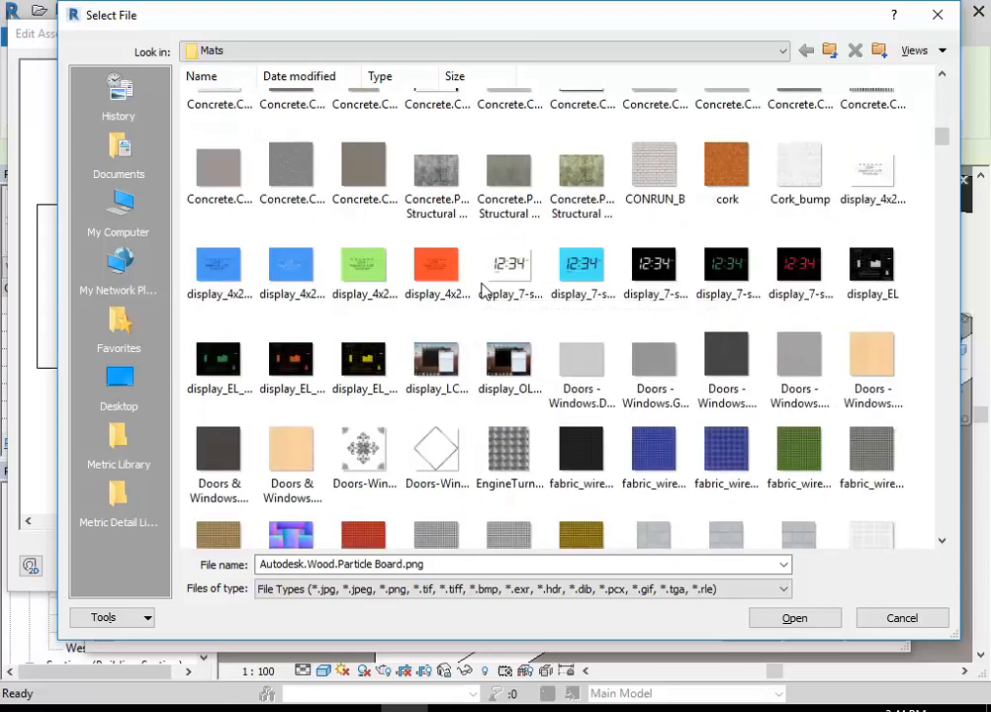
{"action": "scroll", "coordinate": [482, 291], "scroll_direction": "down", "scroll_amount": 2}
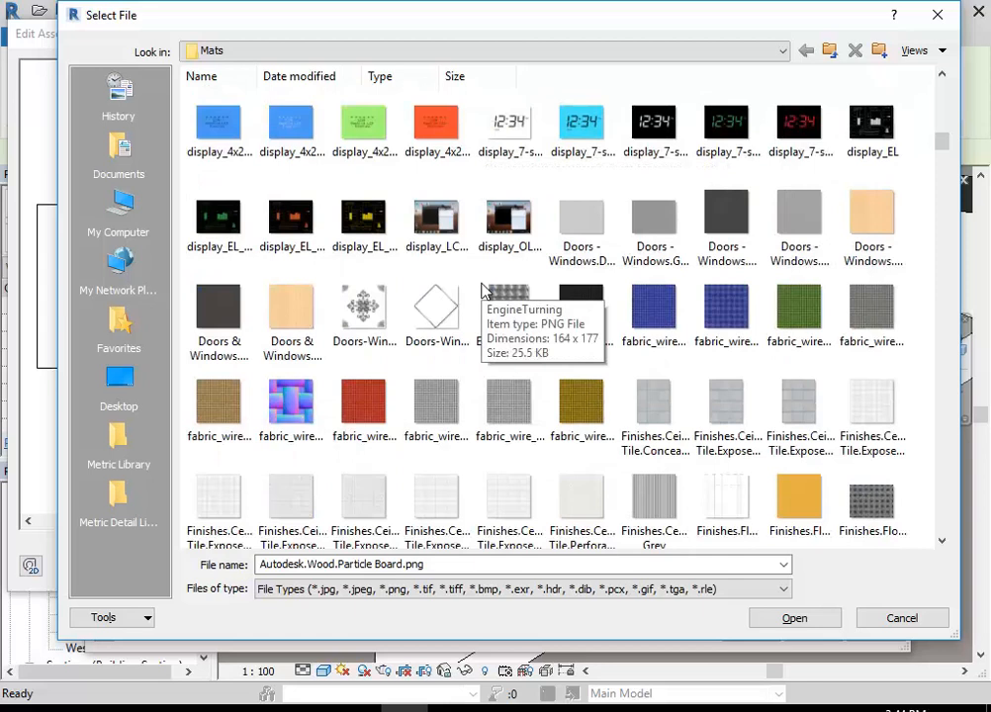
{"action": "scroll", "coordinate": [482, 291], "scroll_direction": "down", "scroll_amount": 5}
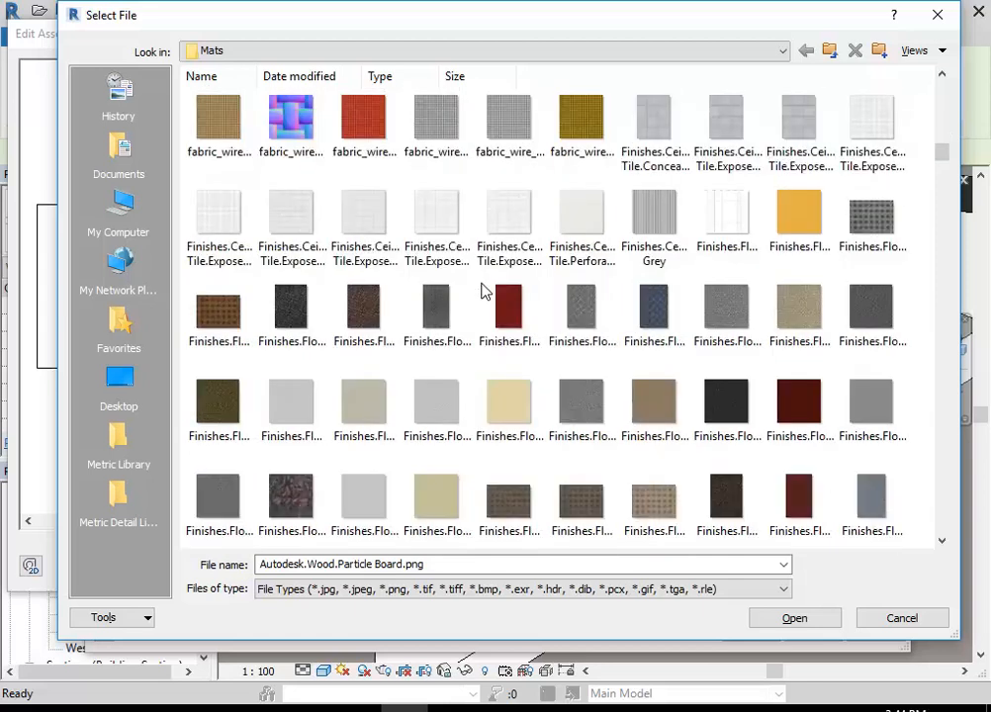
{"action": "scroll", "coordinate": [482, 291], "scroll_direction": "down", "scroll_amount": 12}
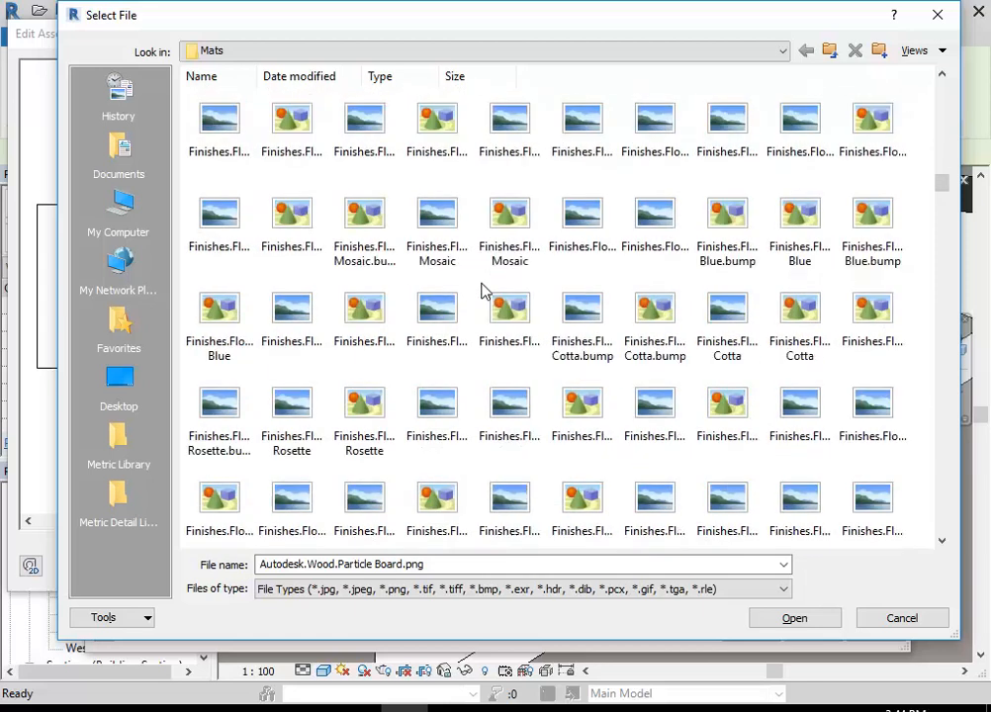
{"action": "scroll", "coordinate": [482, 289], "scroll_direction": "down", "scroll_amount": 15}
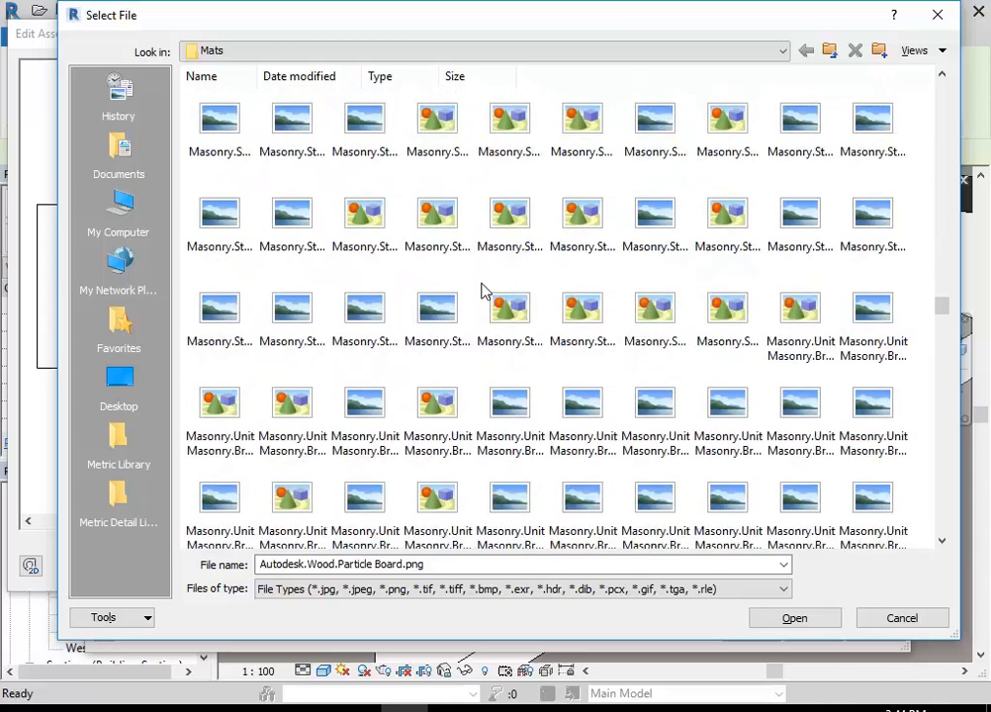
{"action": "scroll", "coordinate": [483, 290], "scroll_direction": "down", "scroll_amount": 10}
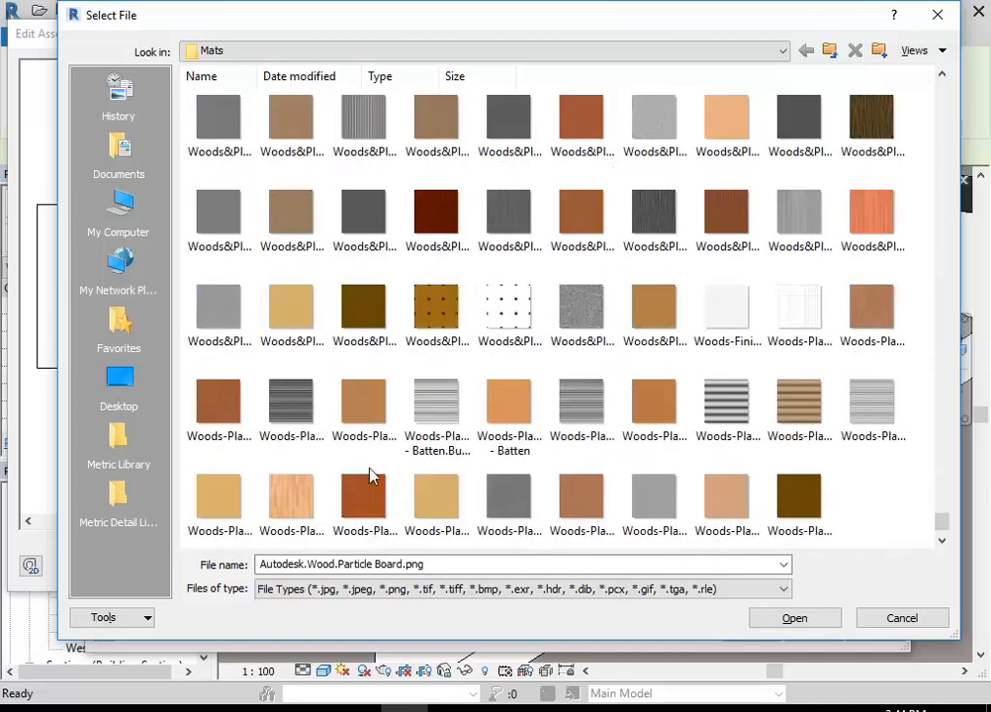
{"action": "left_click", "coordinate": [366, 498]}
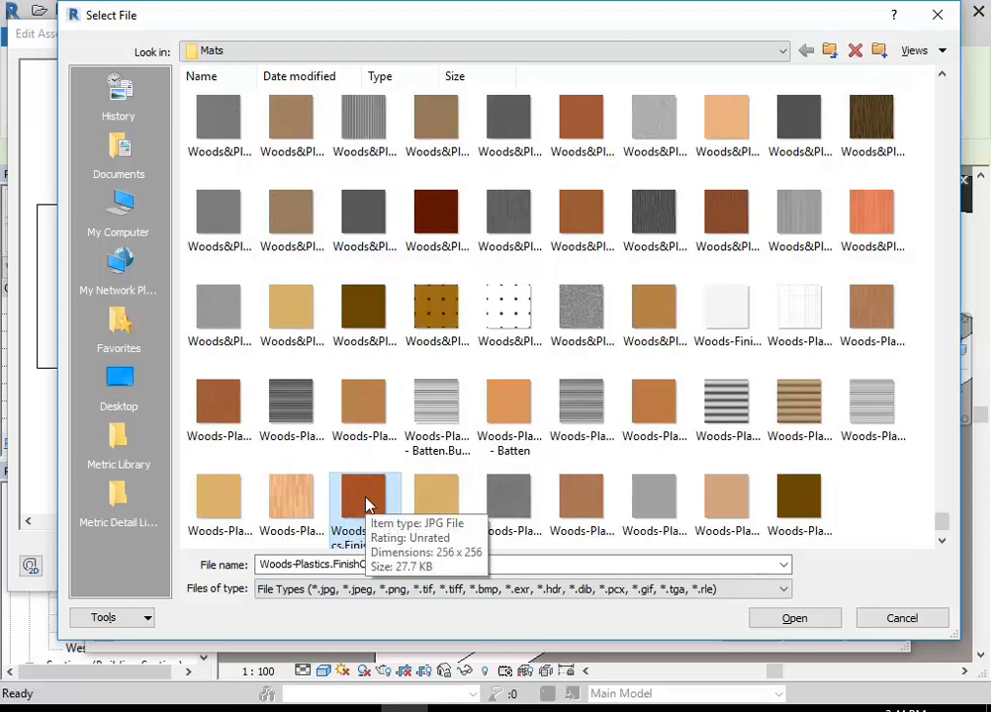
{"action": "left_click", "coordinate": [863, 322]}
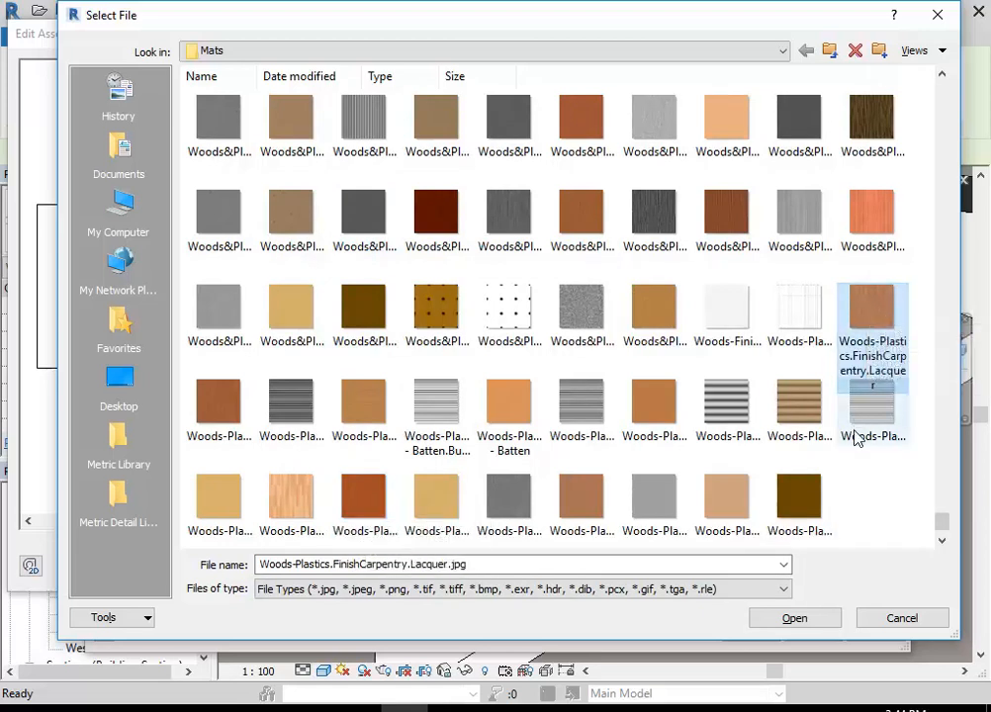
{"action": "double_click", "coordinate": [877, 317]}
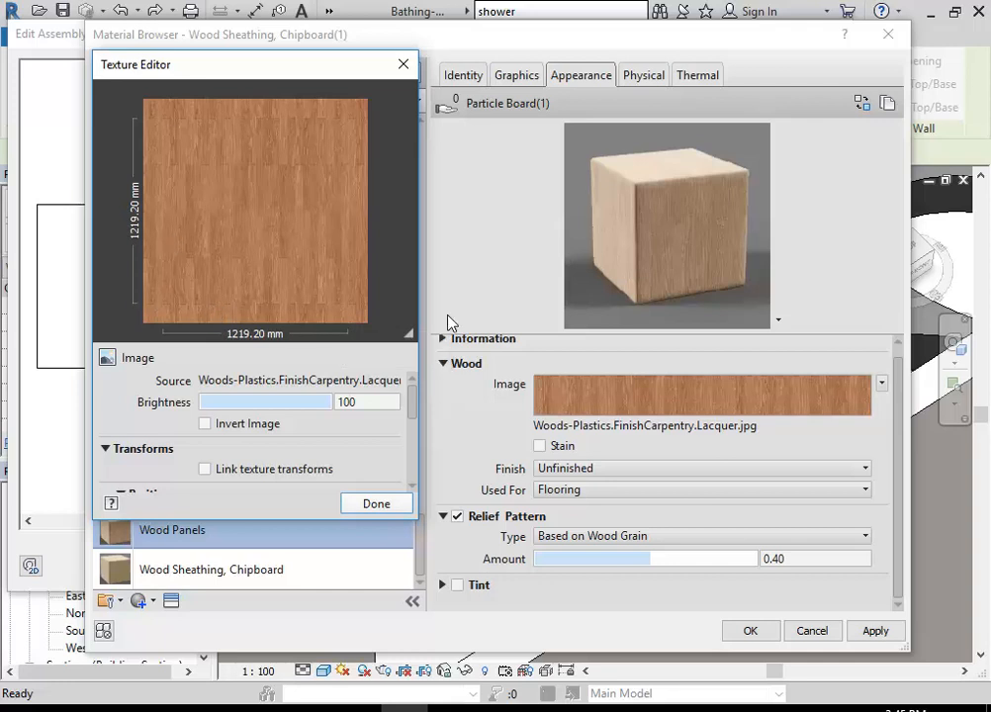
- Reopen the wood image's file selection and try the RoseMyrtle and Siding.Bevel images in the Mats folder
{"action": "left_click", "coordinate": [624, 427]}
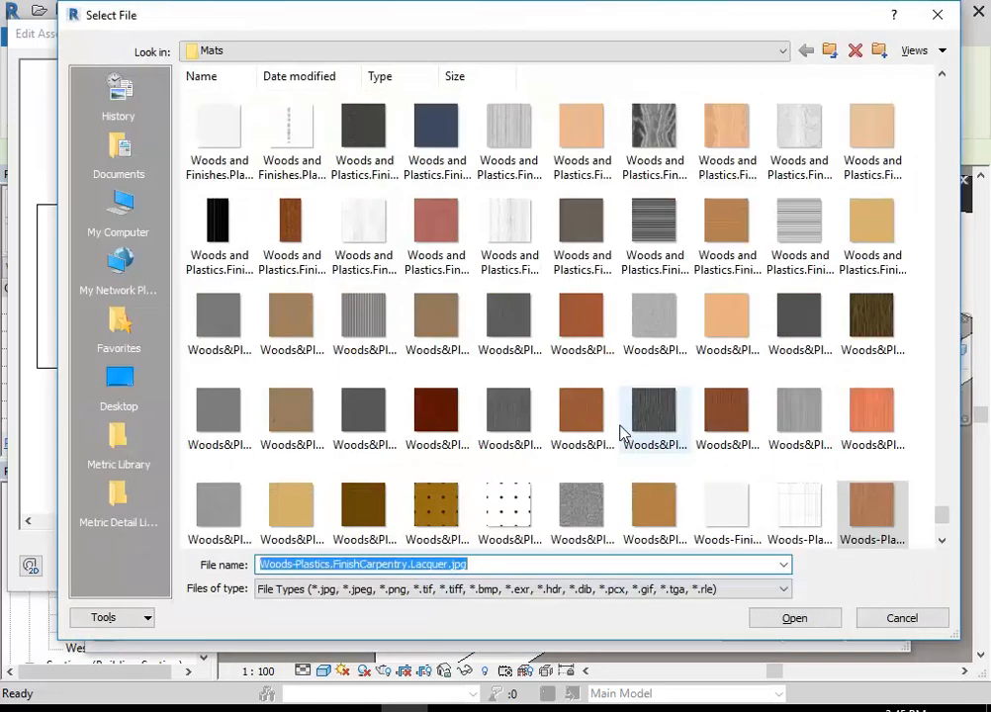
{"action": "left_click", "coordinate": [874, 428]}
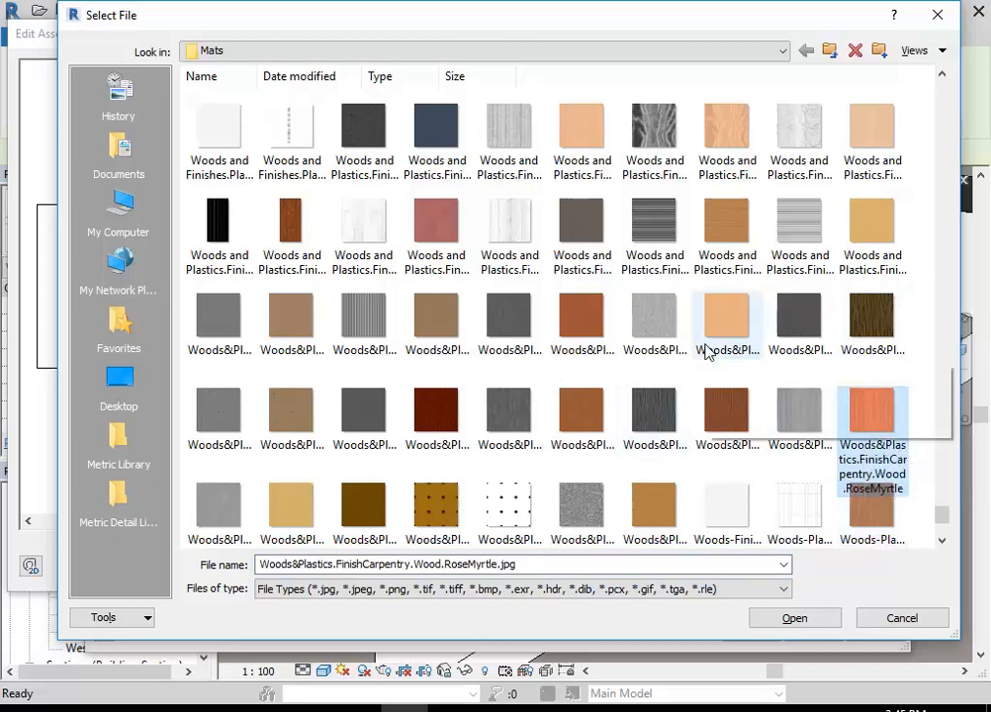
{"action": "scroll", "coordinate": [706, 350], "scroll_direction": "up", "scroll_amount": 2}
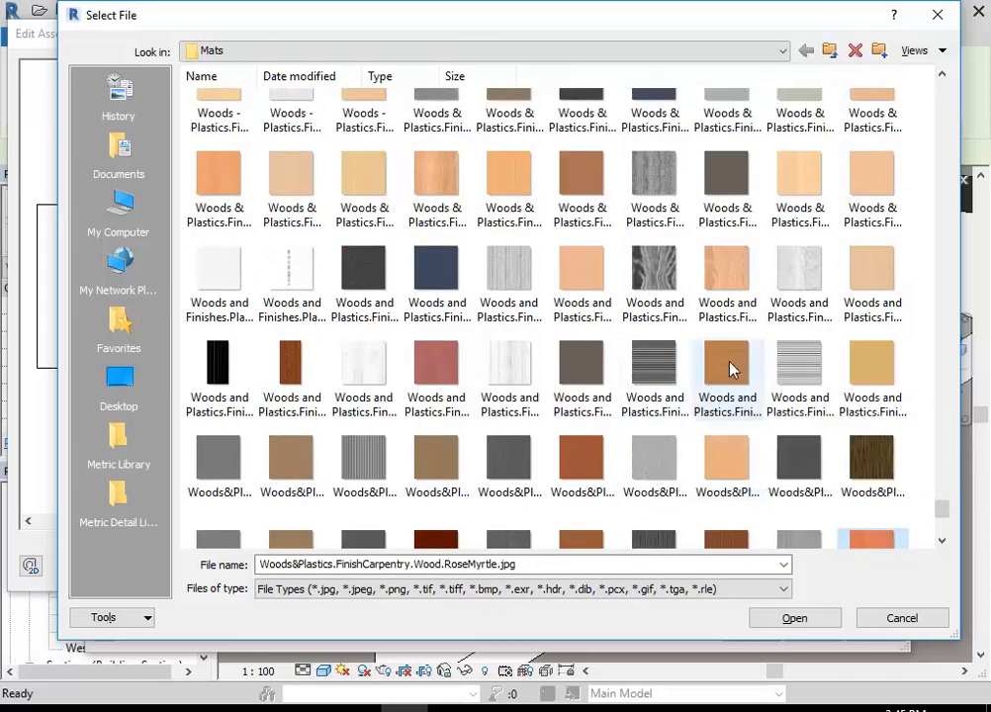
{"action": "left_click", "coordinate": [729, 366]}
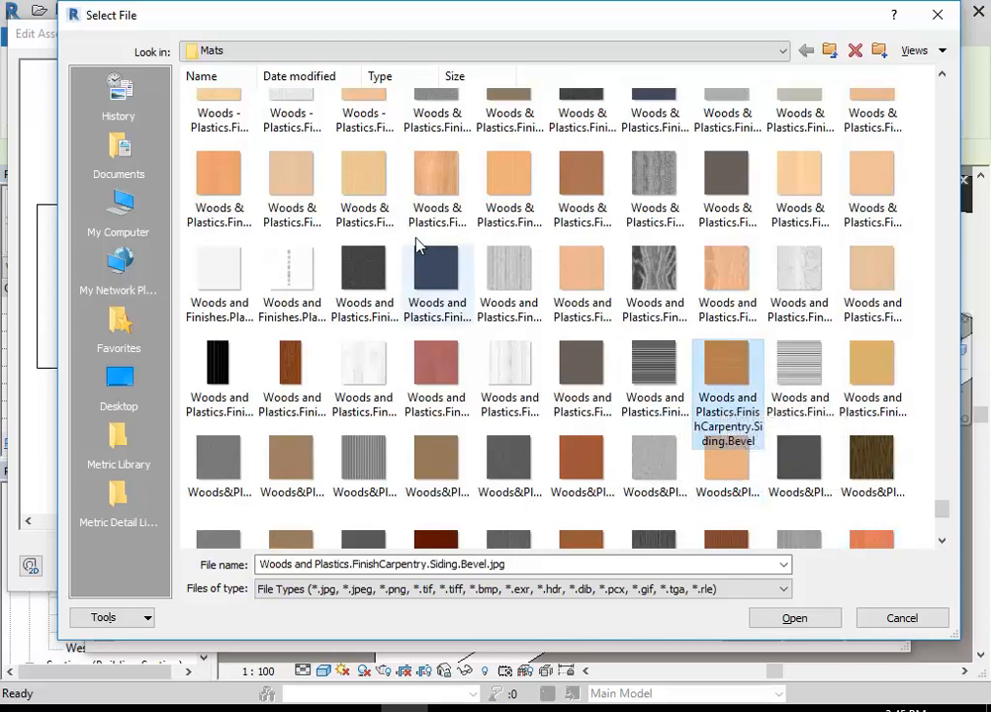
- Replace the wood image of Wood Panels with Finishes.Flooring.Wood.Hardwood.1.jpg from the Mats folder and finish the texture editing
{"action": "scroll", "coordinate": [439, 186], "scroll_direction": "up", "scroll_amount": 2}
{"action": "scroll", "coordinate": [440, 186], "scroll_direction": "up", "scroll_amount": 6}
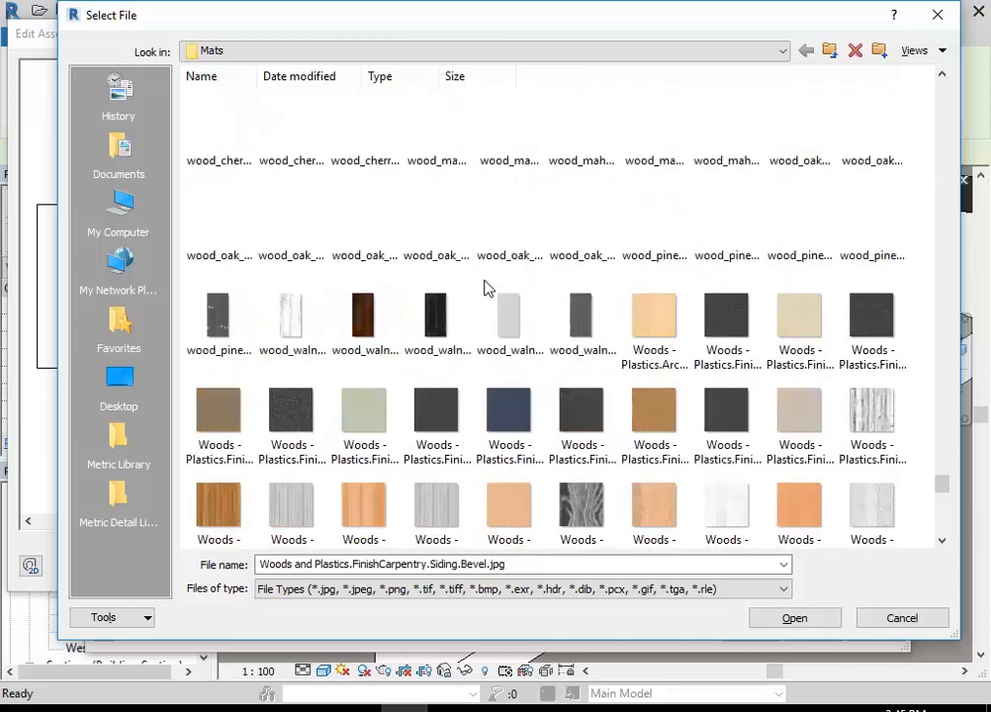
{"action": "scroll", "coordinate": [484, 287], "scroll_direction": "up", "scroll_amount": 15}
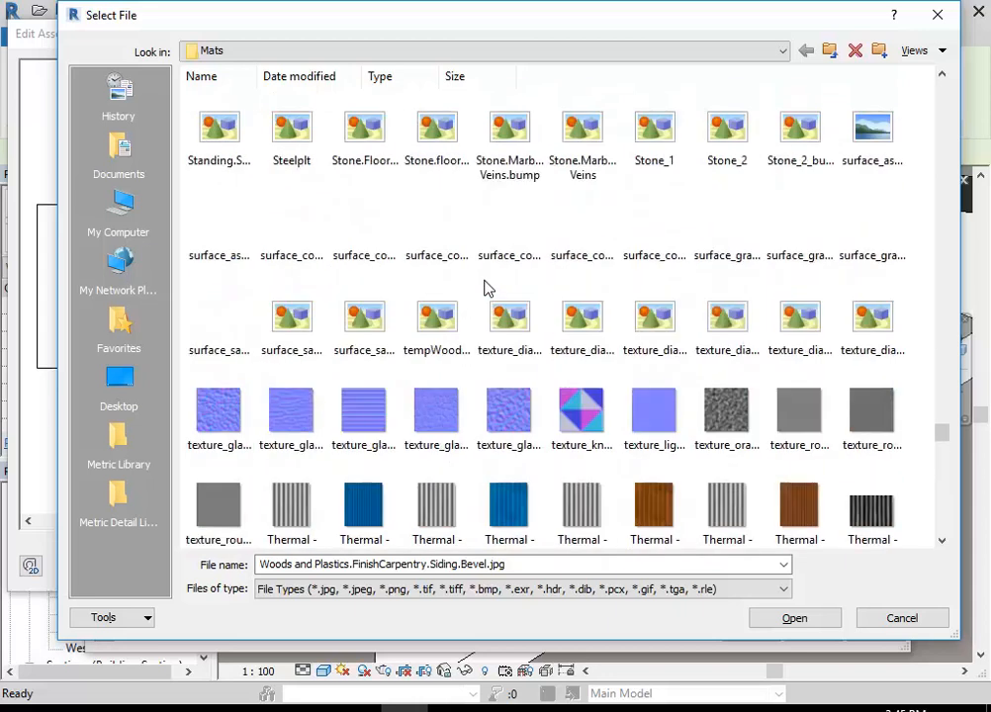
{"action": "scroll", "coordinate": [485, 287], "scroll_direction": "up", "scroll_amount": 20}
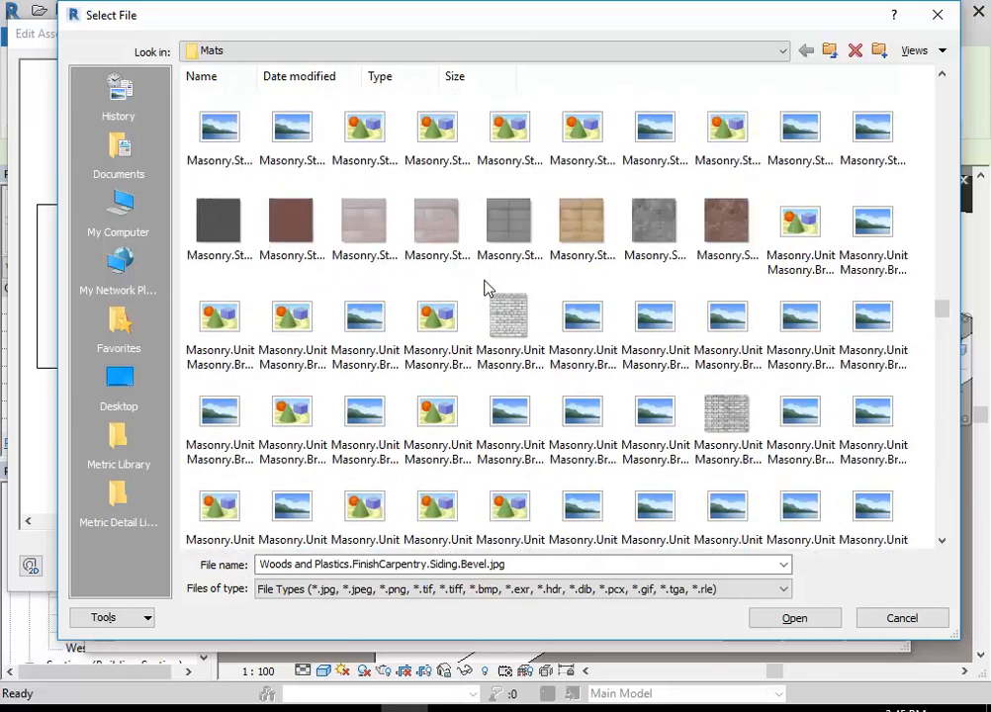
{"action": "scroll", "coordinate": [484, 287], "scroll_direction": "up", "scroll_amount": 20}
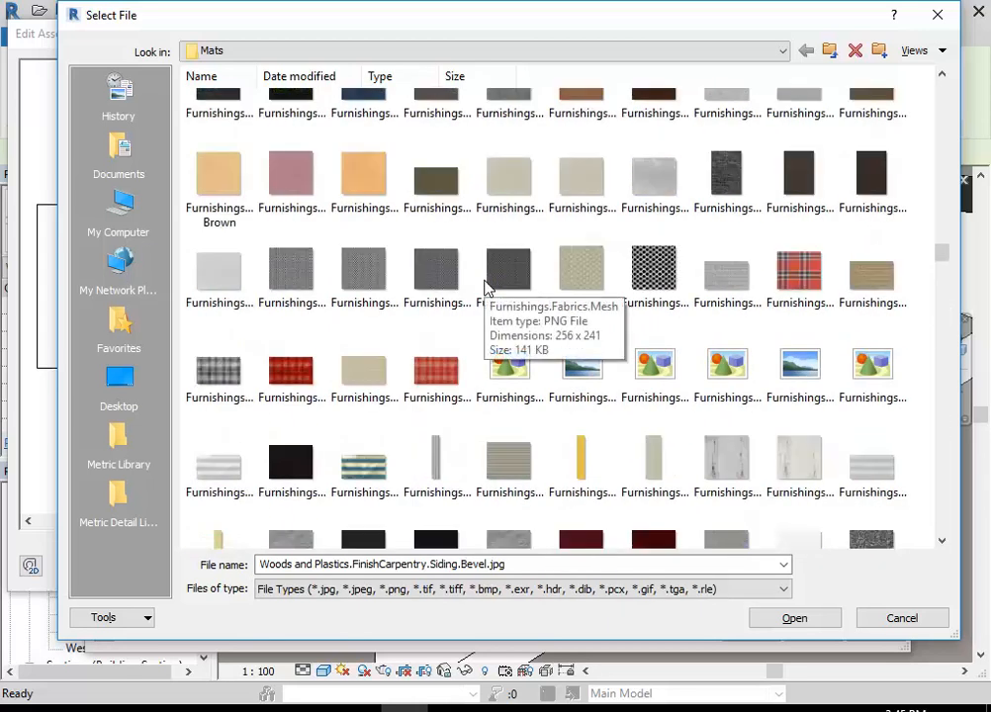
{"action": "scroll", "coordinate": [485, 287], "scroll_direction": "up", "scroll_amount": 10}
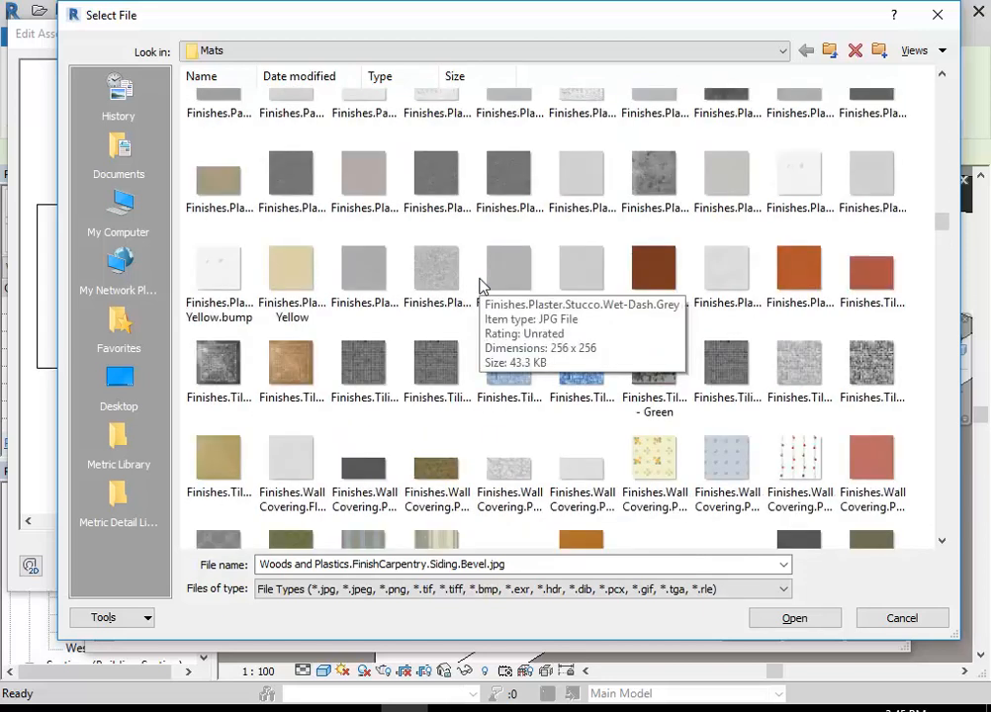
{"action": "scroll", "coordinate": [481, 286], "scroll_direction": "down", "scroll_amount": 2}
{"action": "scroll", "coordinate": [482, 286], "scroll_direction": "down", "scroll_amount": 4}
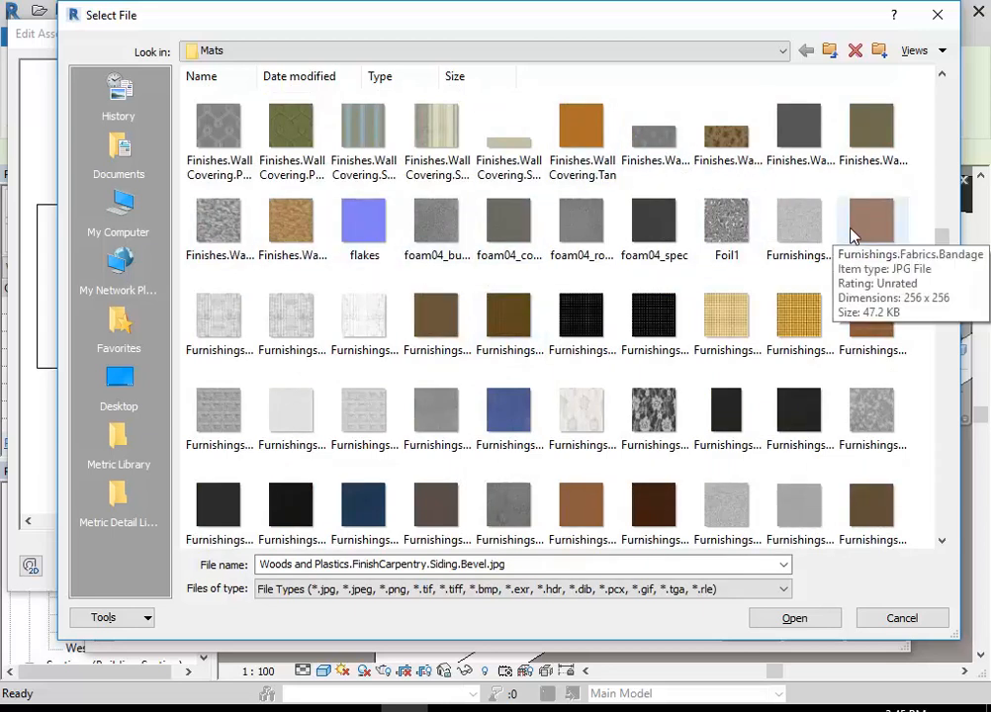
{"action": "scroll", "coordinate": [801, 163], "scroll_direction": "up", "scroll_amount": 5}
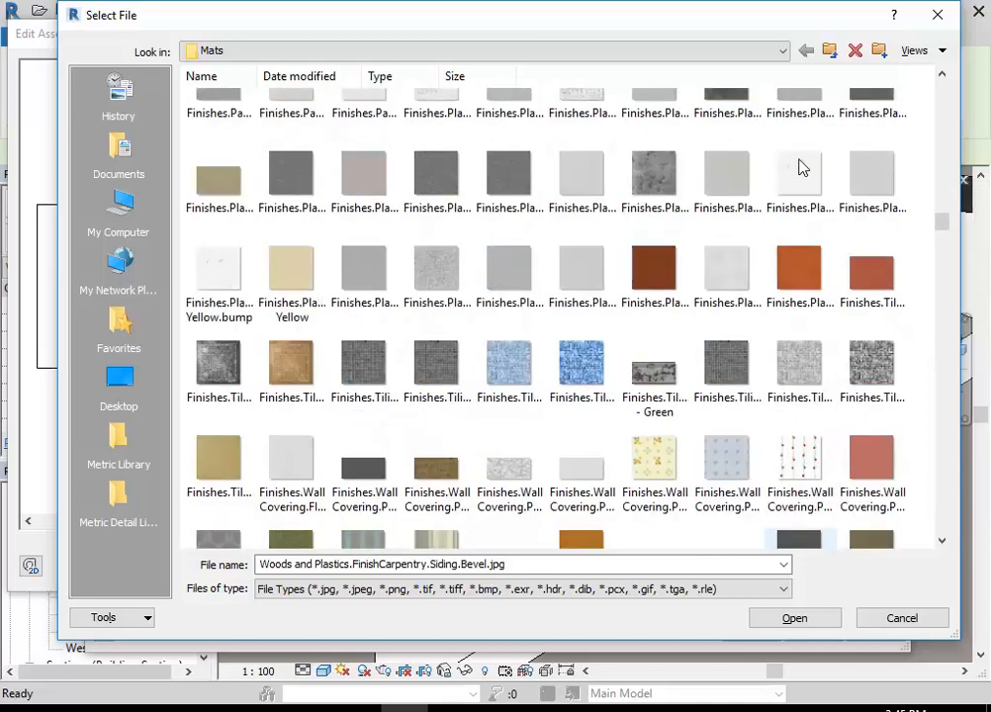
{"action": "scroll", "coordinate": [458, 256], "scroll_direction": "up", "scroll_amount": 6}
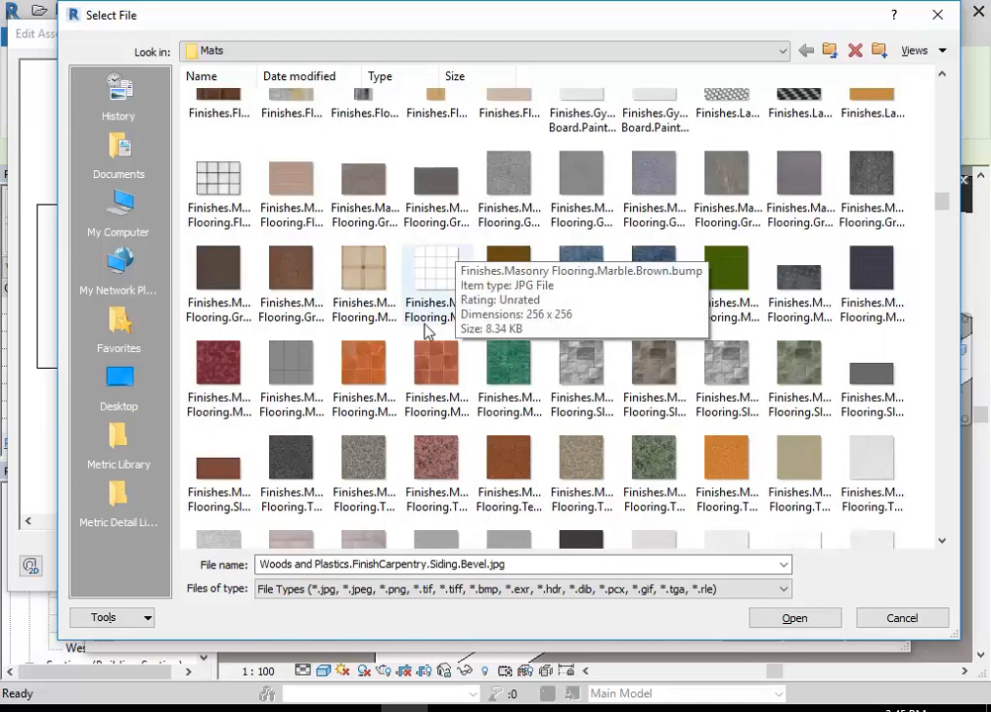
{"action": "scroll", "coordinate": [381, 251], "scroll_direction": "up", "scroll_amount": 3}
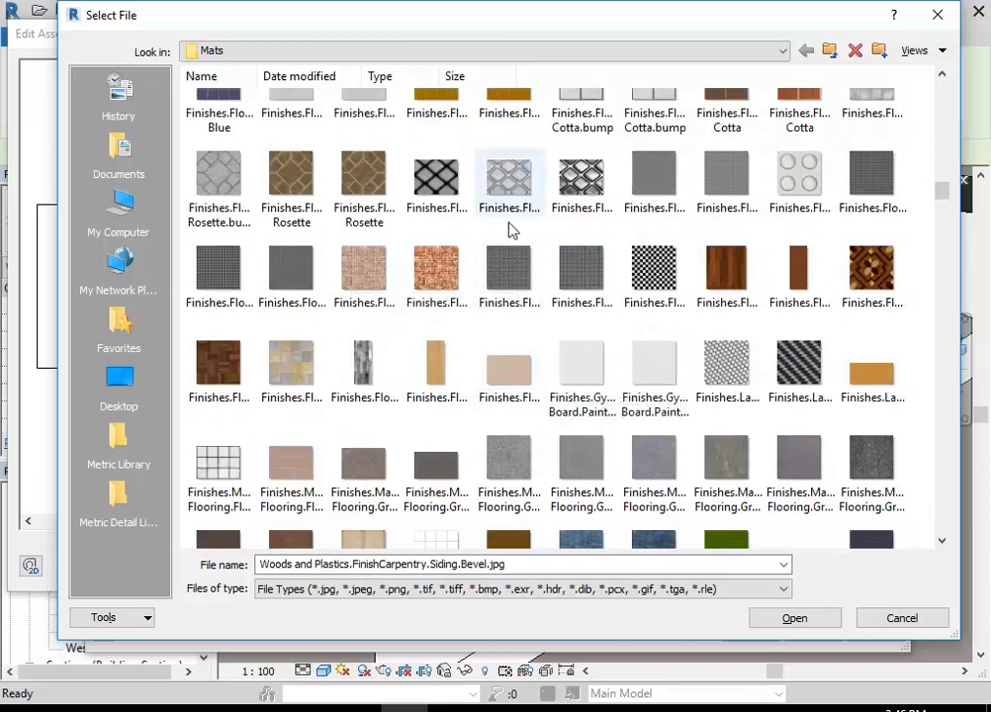
{"action": "left_click", "coordinate": [729, 284]}
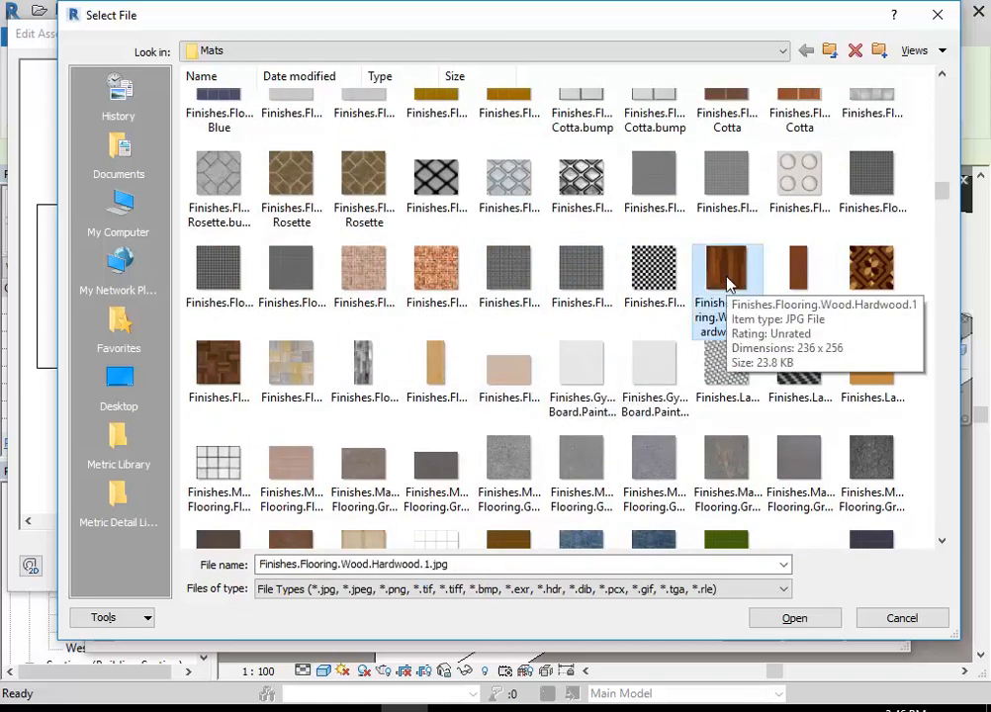
{"action": "double_click", "coordinate": [729, 284]}
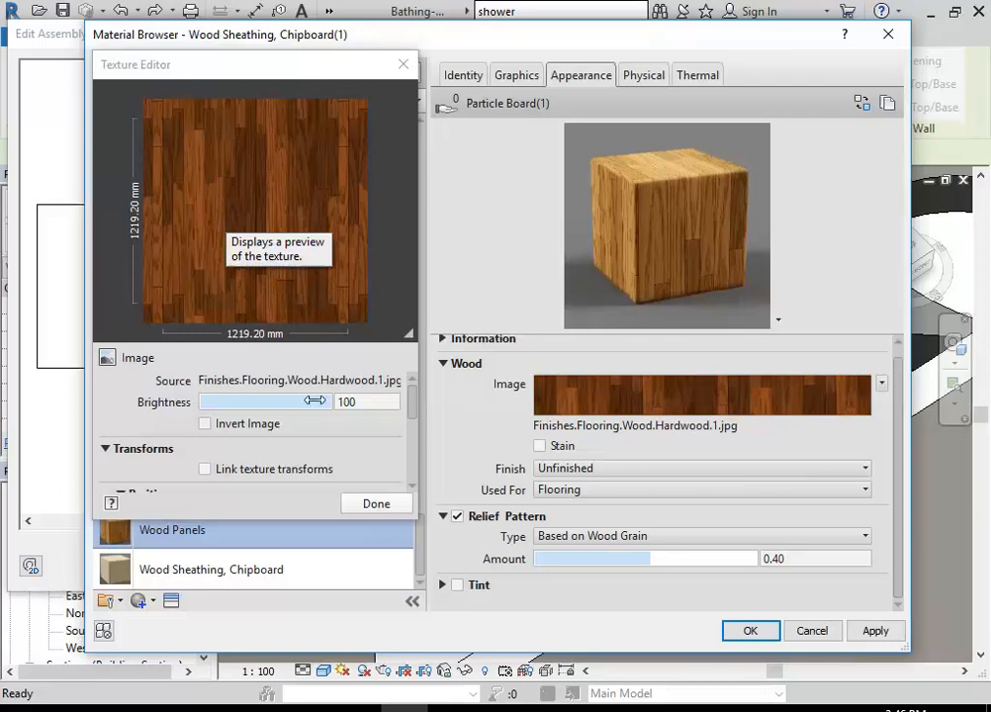
{"action": "left_click", "coordinate": [377, 504]}
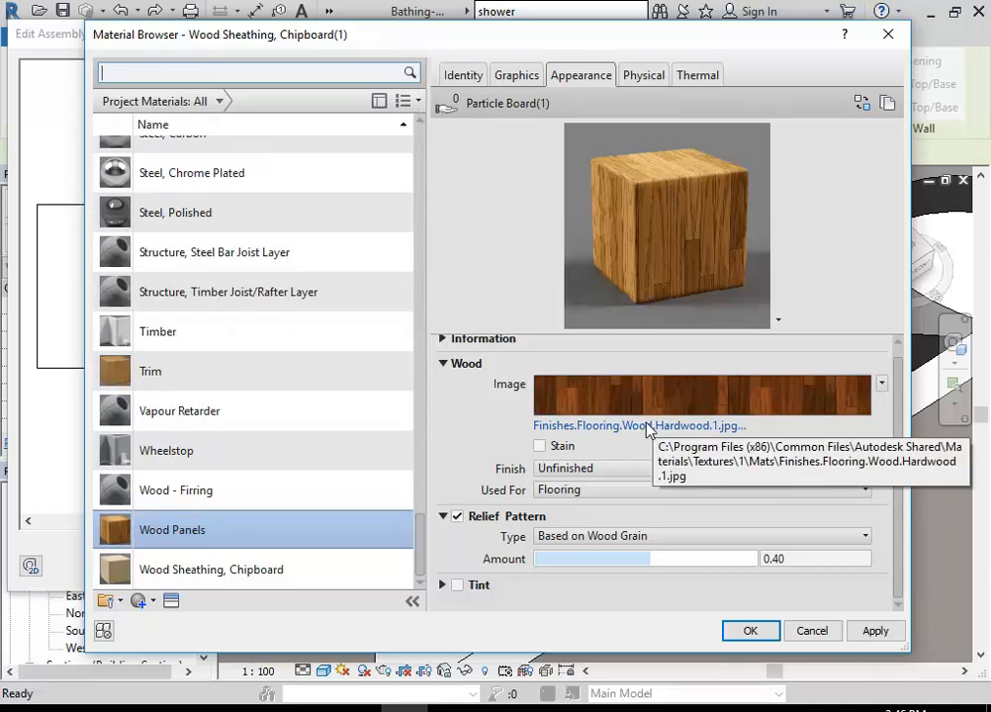
- Reselect Finishes.Flooring.Wood.Hardwood.1.jpg as the wood image and open it in an enlarged Texture Editor
{"action": "left_click", "coordinate": [645, 426]}
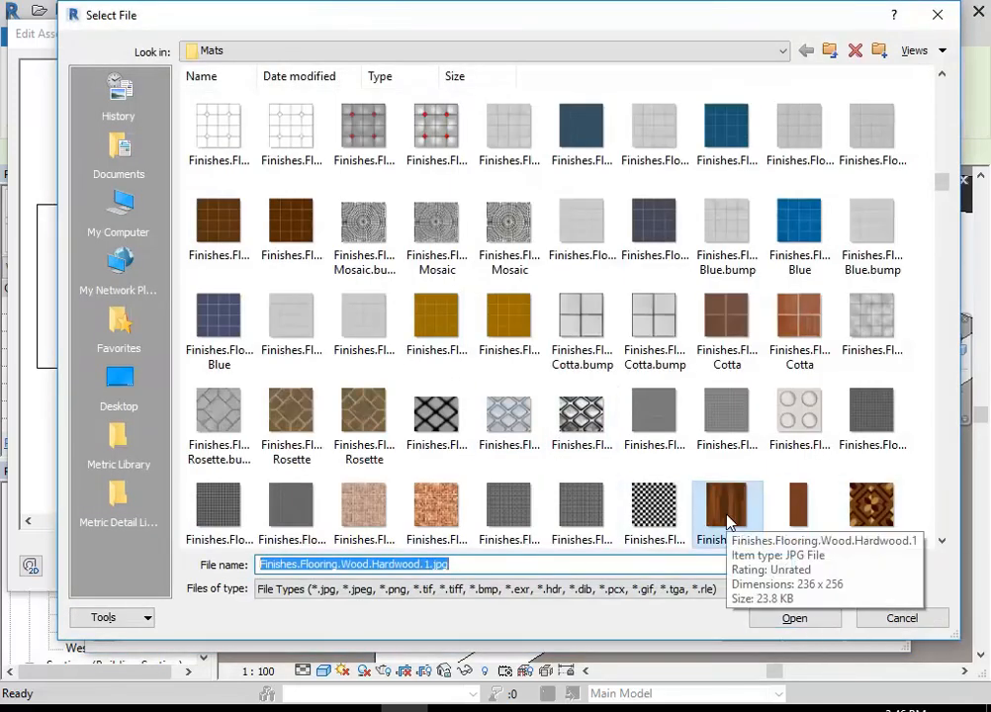
{"action": "left_click", "coordinate": [808, 623]}
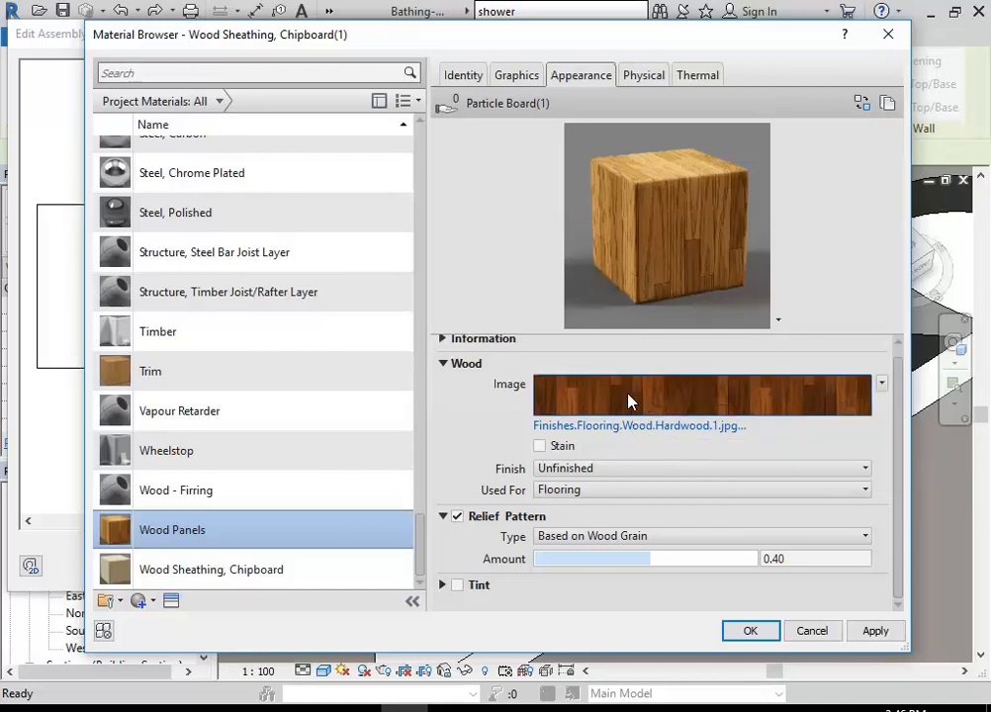
{"action": "left_click", "coordinate": [679, 398]}
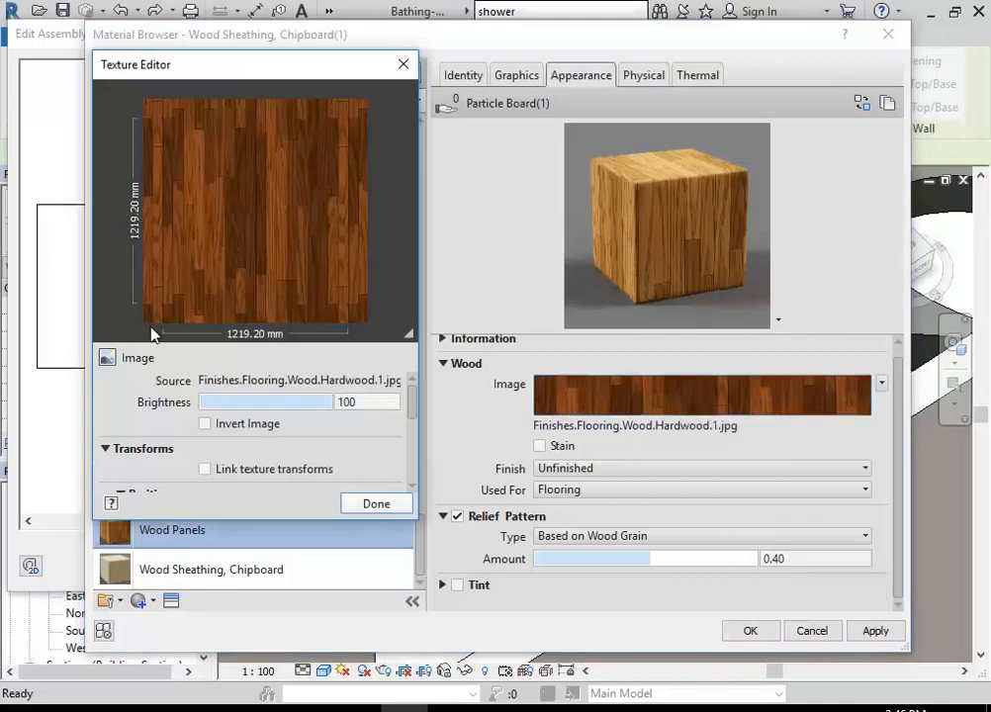
{"action": "left_click_drag", "start_coordinate": [414, 512], "coordinate": [535, 681]}
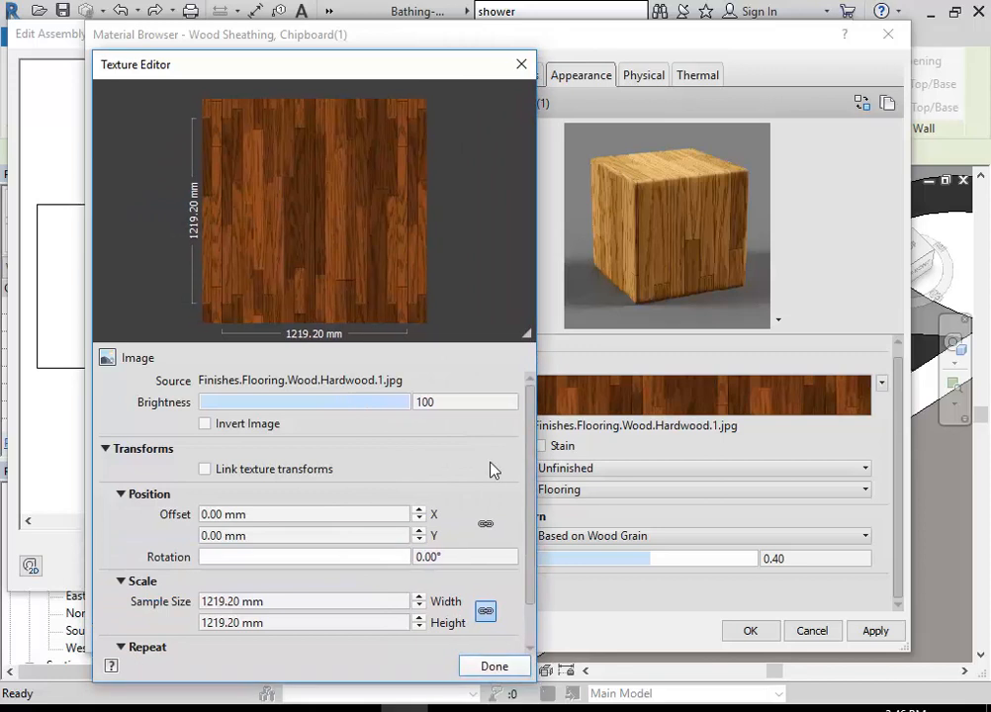
- Try rotating the hardwood texture by 90°
{"action": "scroll", "coordinate": [527, 452], "scroll_direction": "down", "scroll_amount": 2}
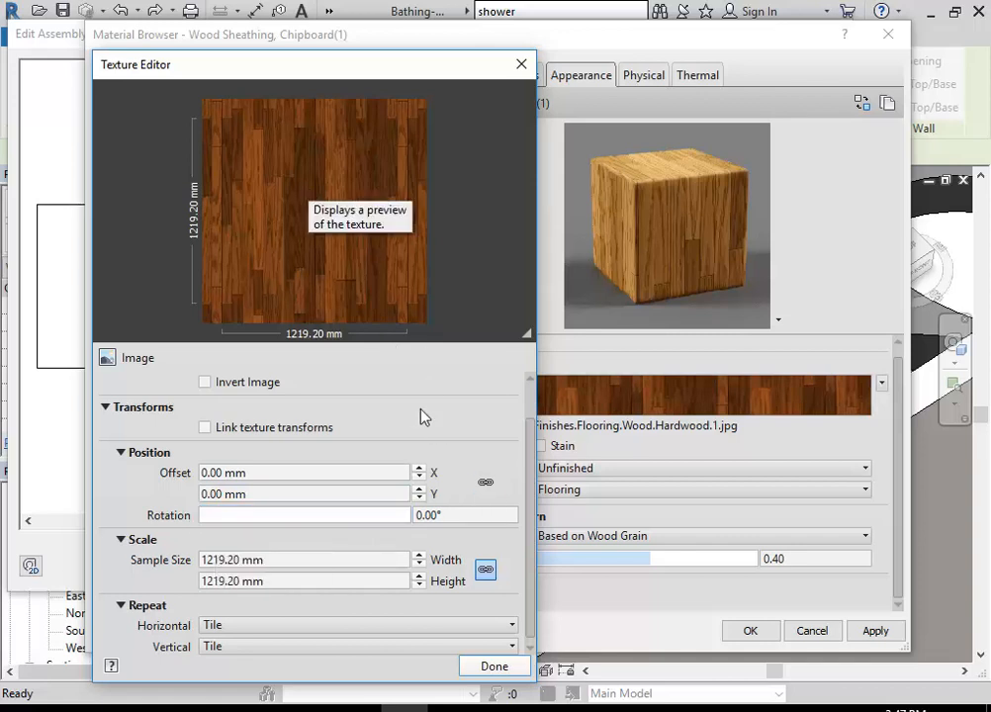
{"action": "left_click_drag", "start_coordinate": [453, 512], "coordinate": [385, 508]}
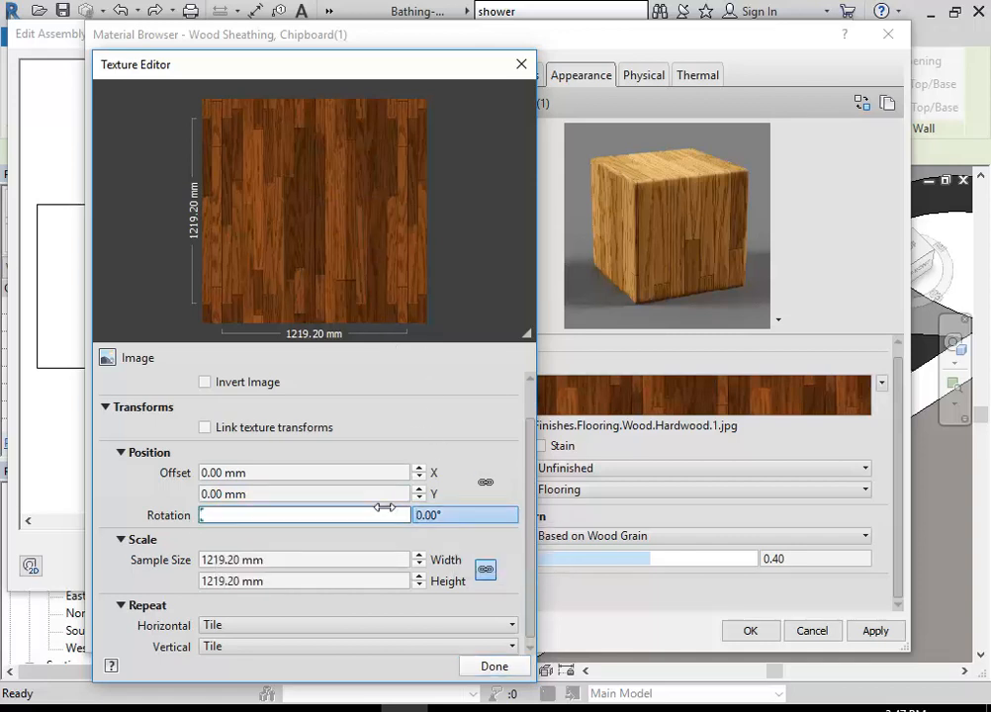
{"action": "type", "text": "9"}
{"action": "left_click", "coordinate": [313, 560]}
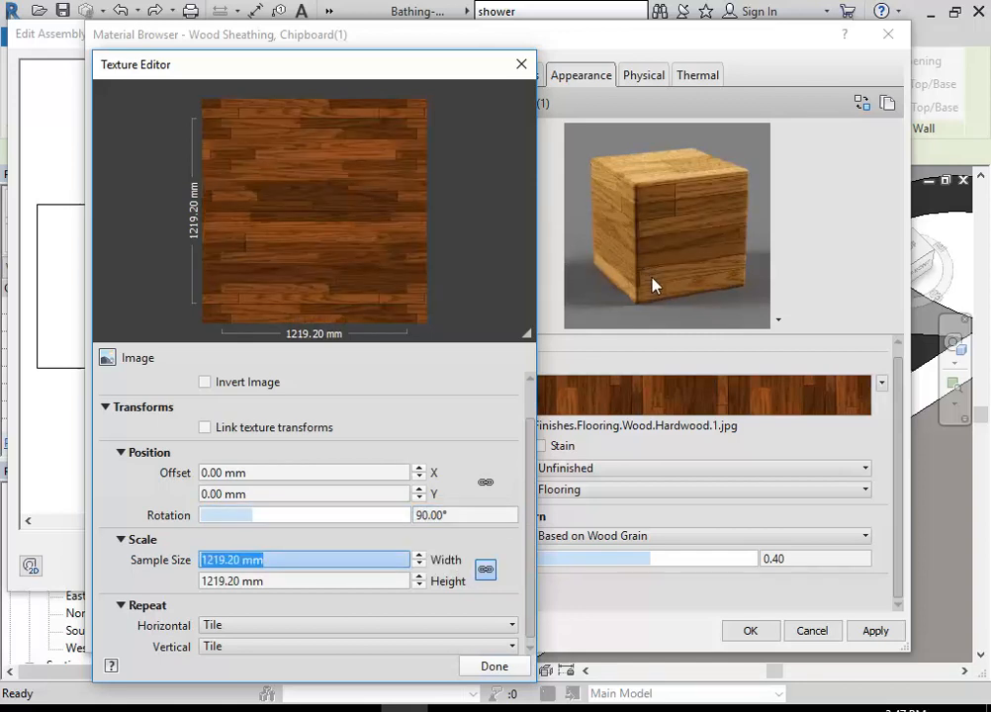
- Try a rotation of 45° for the hardwood texture
{"action": "left_click", "coordinate": [445, 514]}
{"action": "left_click", "coordinate": [470, 514]}
{"action": "left_click_drag", "start_coordinate": [471, 515], "coordinate": [412, 505]}
{"action": "type", "text": "0"}
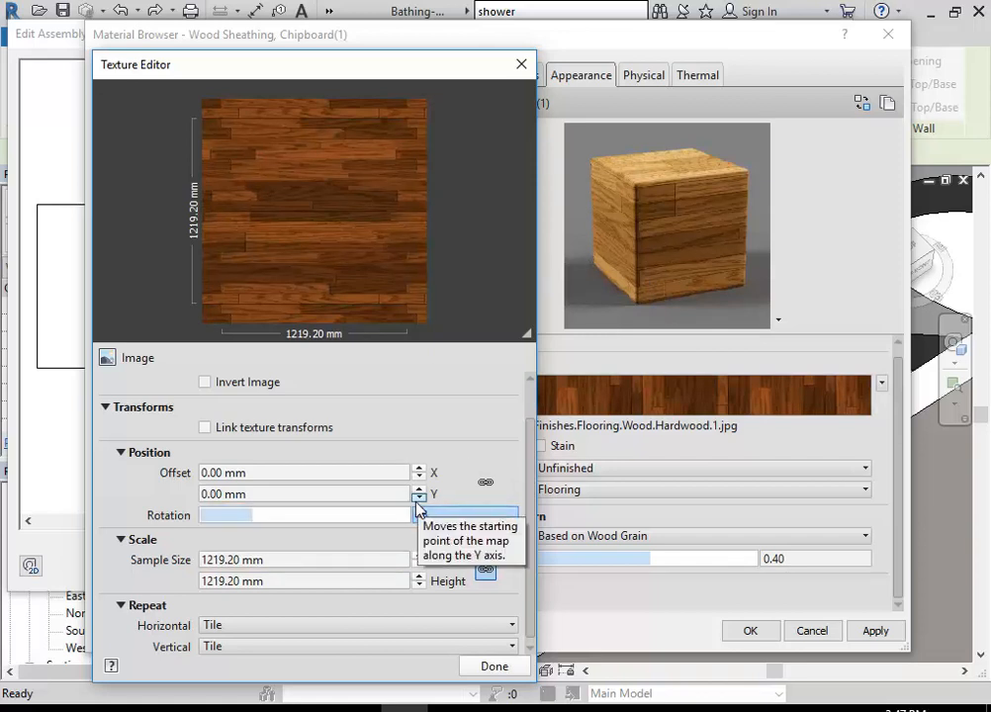
{"action": "left_click", "coordinate": [278, 499]}
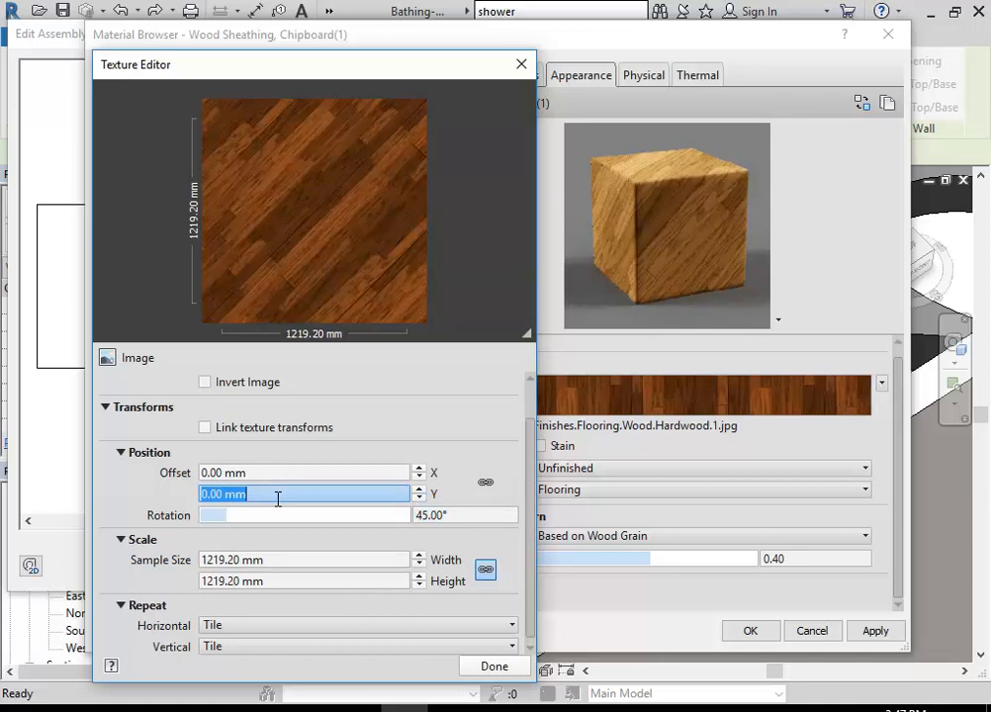
{"action": "left_click", "coordinate": [281, 560]}
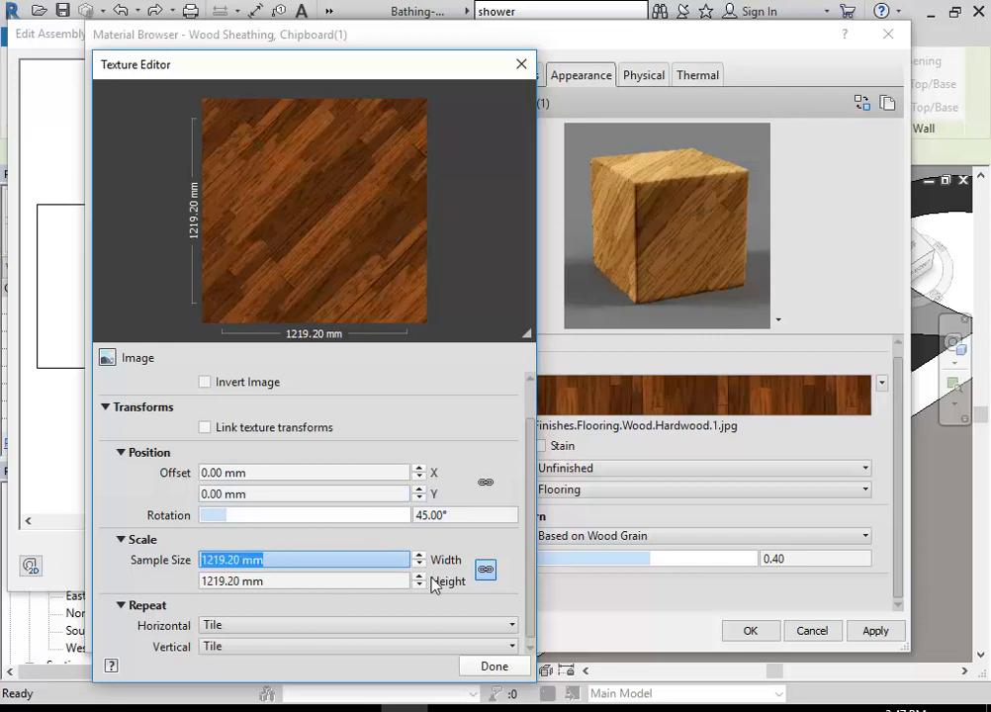
- Set the rotation of the hardwood texture back to 0°
{"action": "left_click", "coordinate": [450, 511]}
{"action": "left_click_drag", "start_coordinate": [448, 508], "coordinate": [406, 507]}
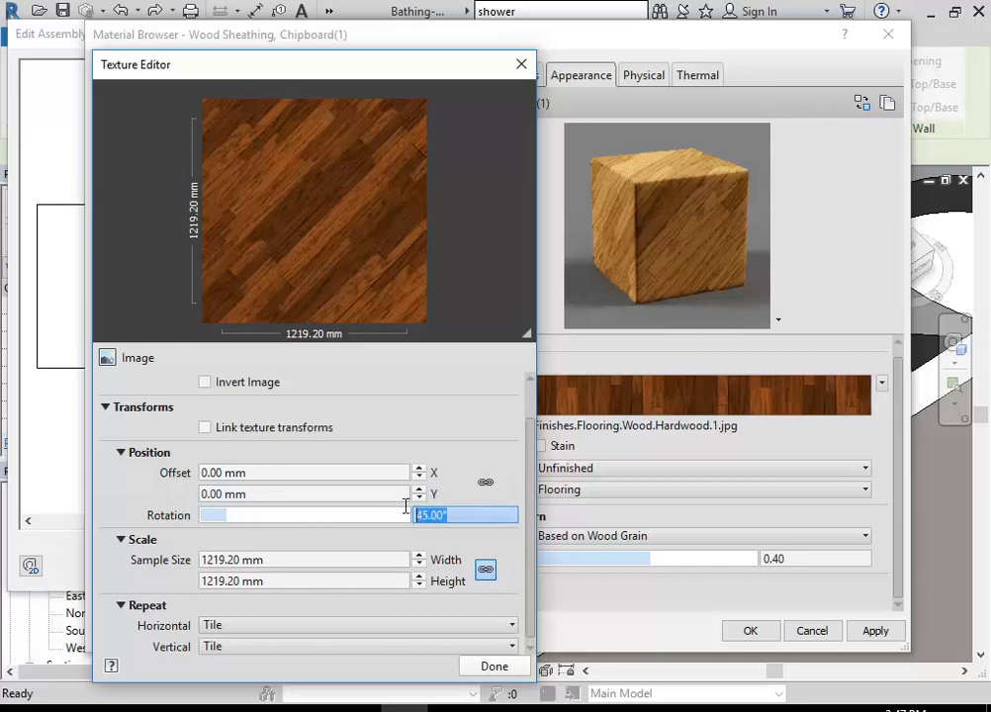
{"action": "type", "text": "0"}
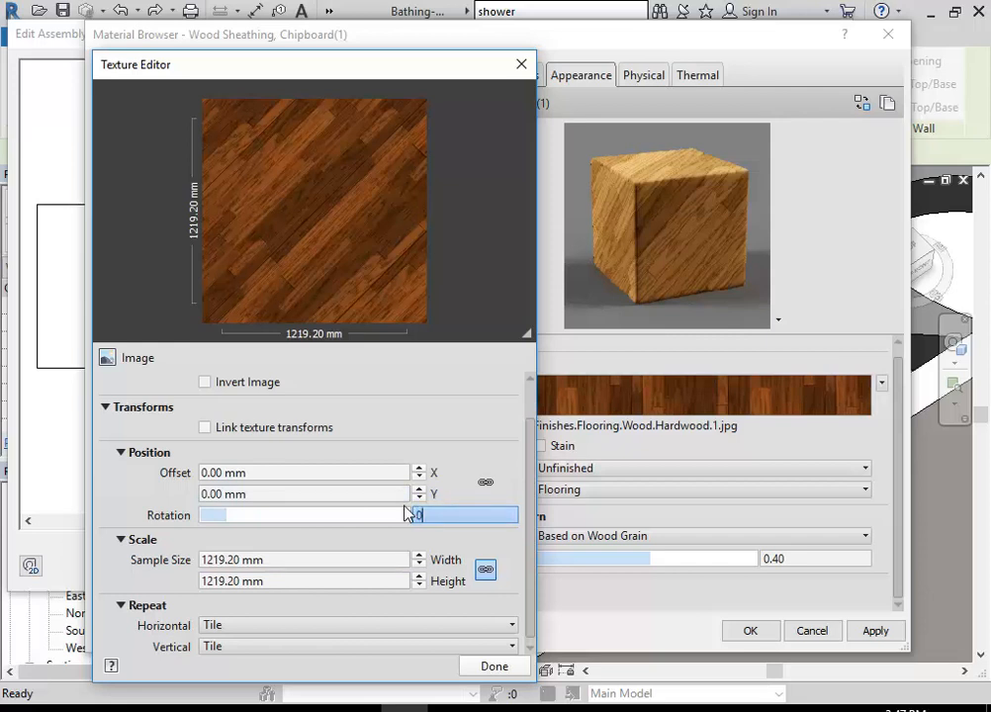
{"action": "left_click", "coordinate": [283, 566]}
- Set the sample size width of the hardwood texture to 1800 mm
{"action": "left_click_drag", "start_coordinate": [202, 560], "coordinate": [239, 561]}
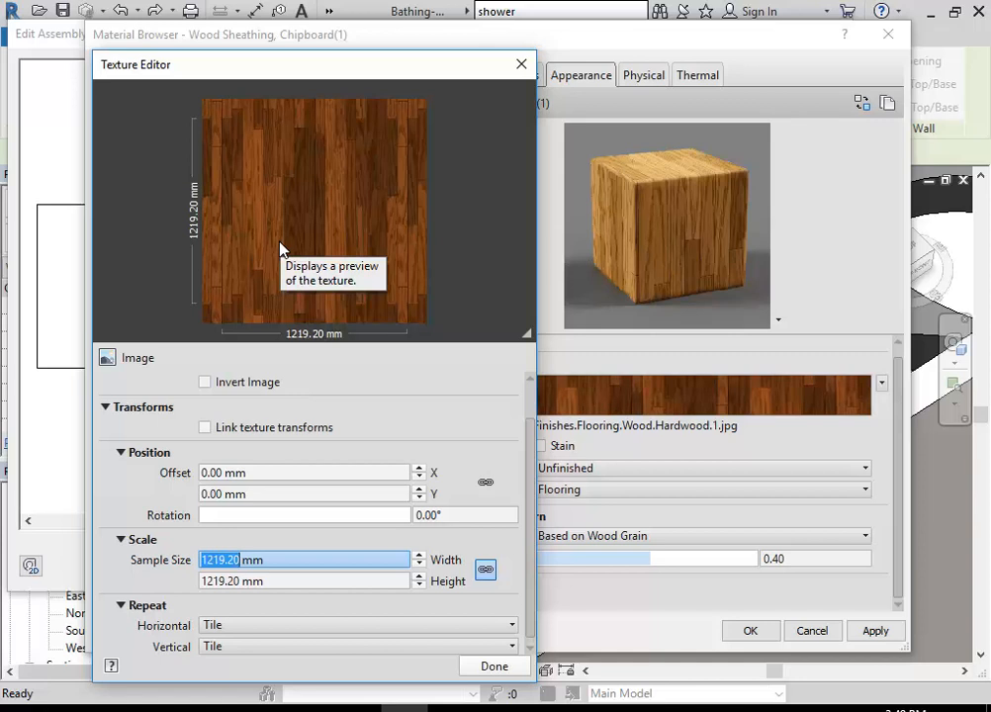
{"action": "type", "text": "1800"}
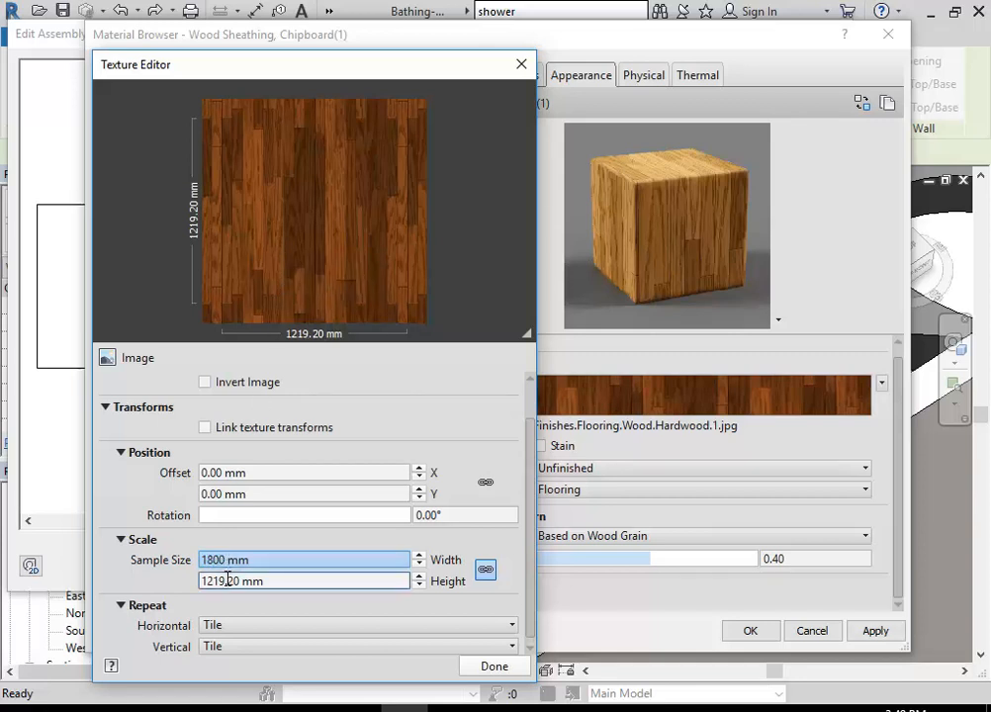
{"action": "key", "text": "Tab"}
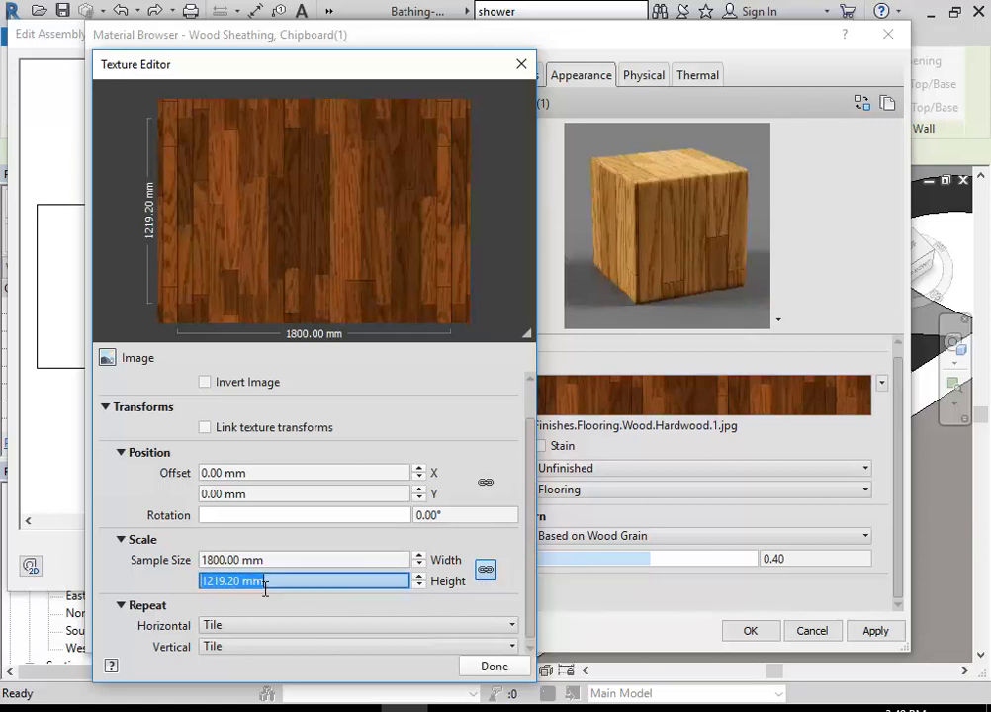
- Set the texture's sample height to 1800 mm with the width and height unlinked, and link them again
{"action": "left_click", "coordinate": [476, 574]}
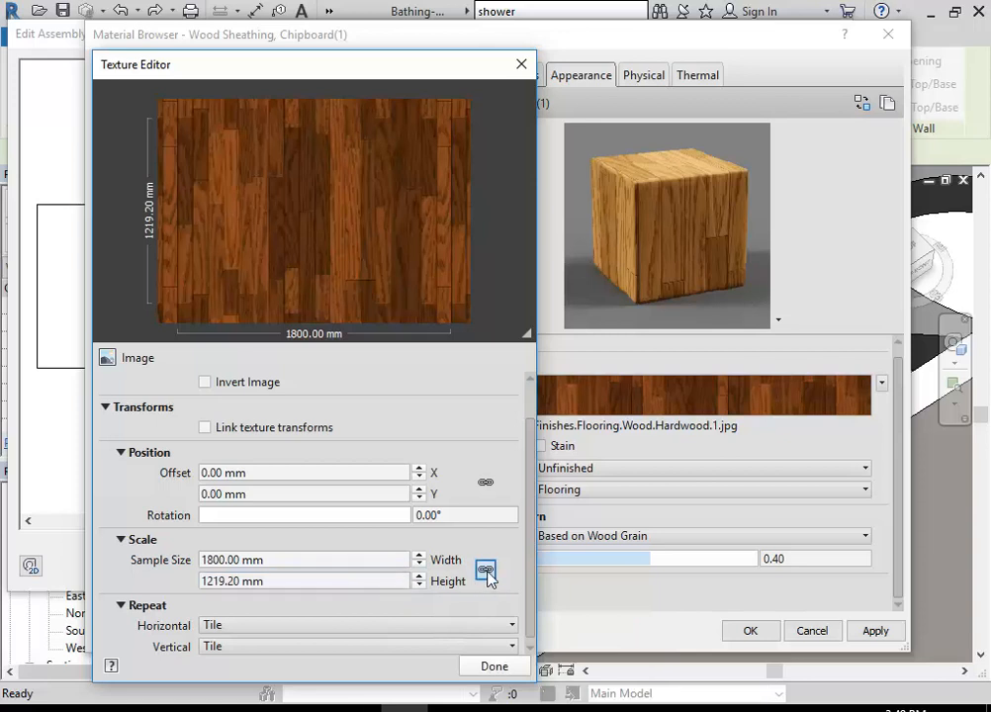
{"action": "left_click_drag", "start_coordinate": [204, 578], "coordinate": [239, 578]}
{"action": "type", "text": "1"}
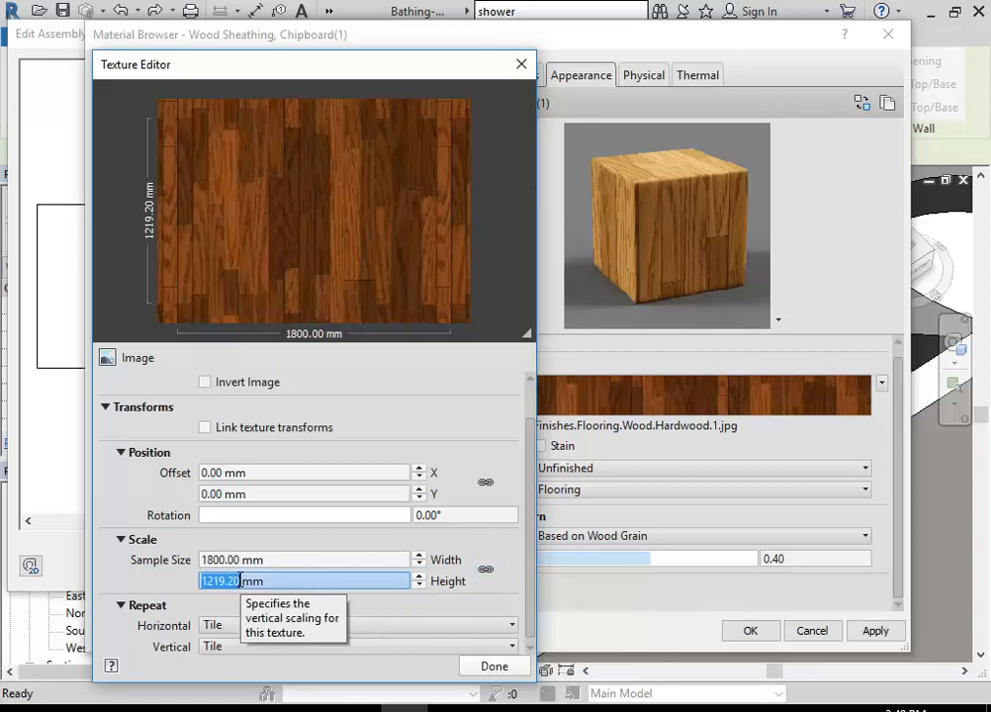
{"action": "type", "text": "800"}
{"action": "left_click", "coordinate": [221, 560]}
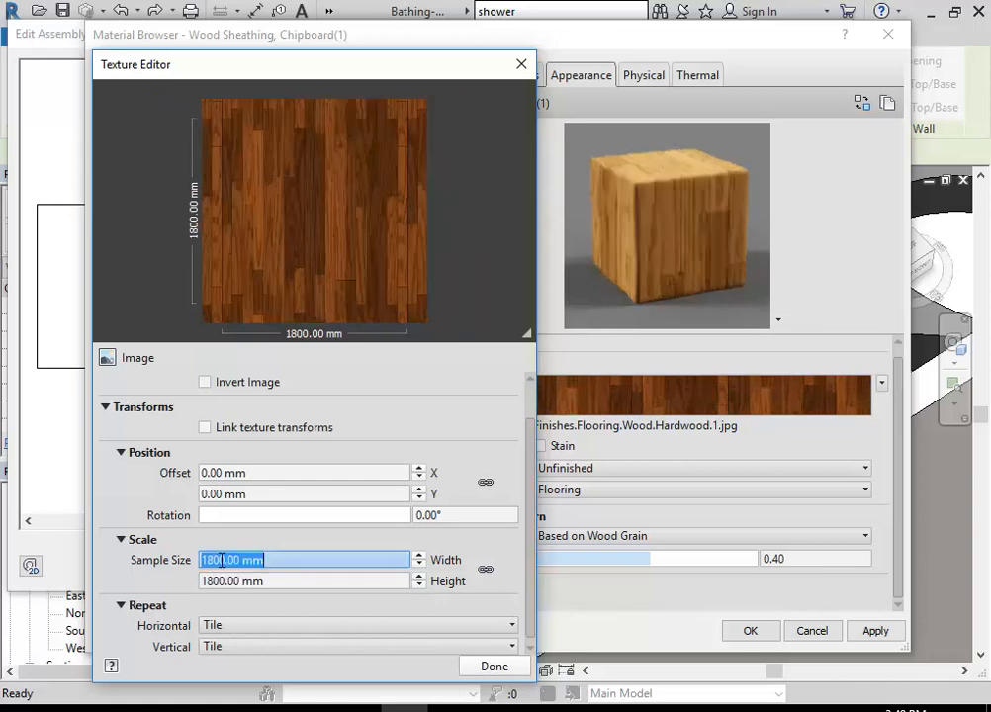
{"action": "left_click", "coordinate": [486, 572]}
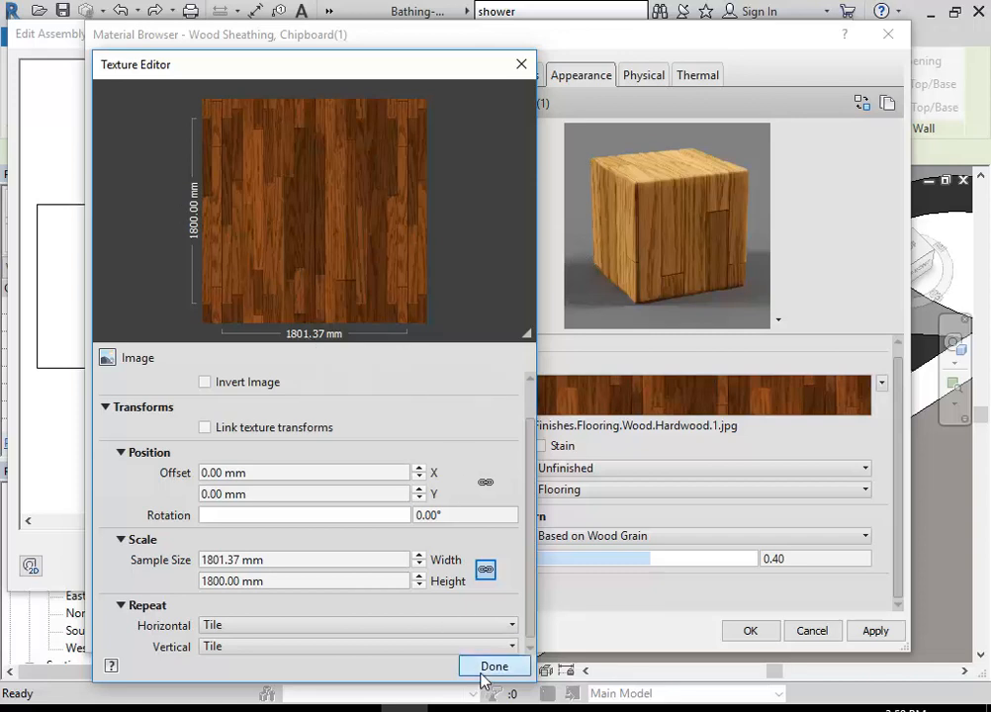
- Accept the hardwood texture edits and return to the Wood Panels appearance settings
{"action": "left_click", "coordinate": [282, 560]}
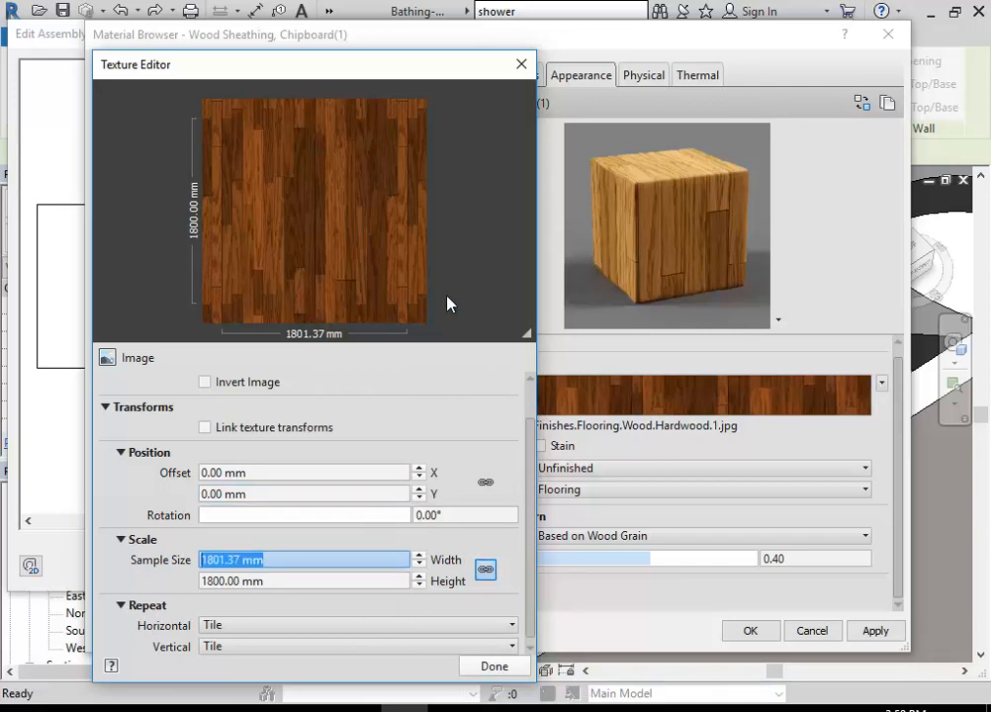
{"action": "left_click", "coordinate": [495, 667]}
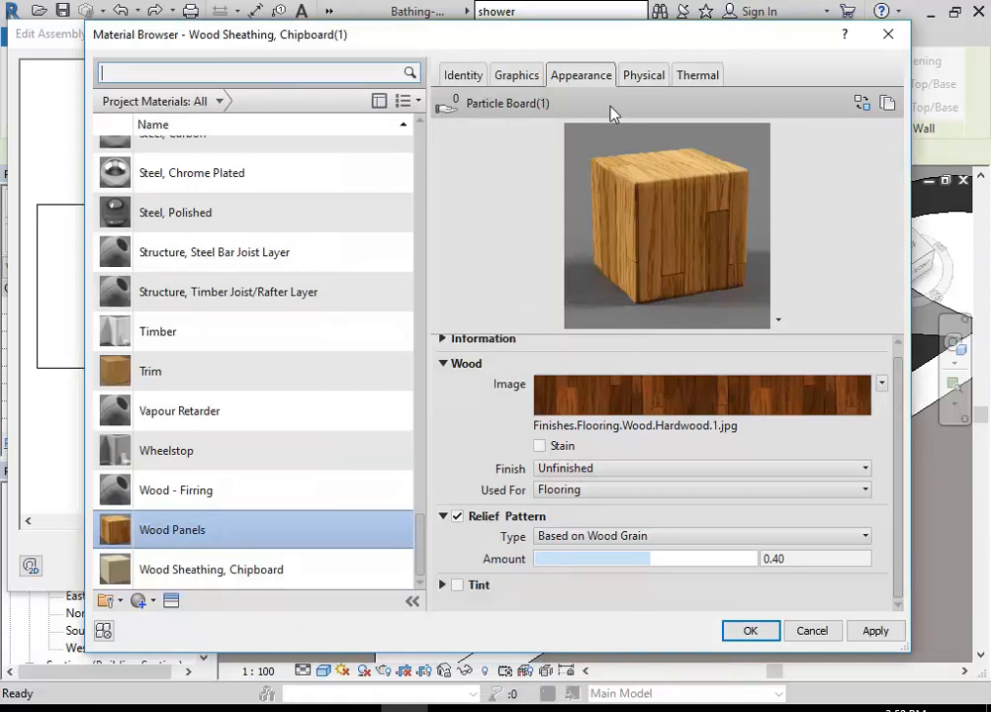
{"action": "left_click", "coordinate": [586, 78]}
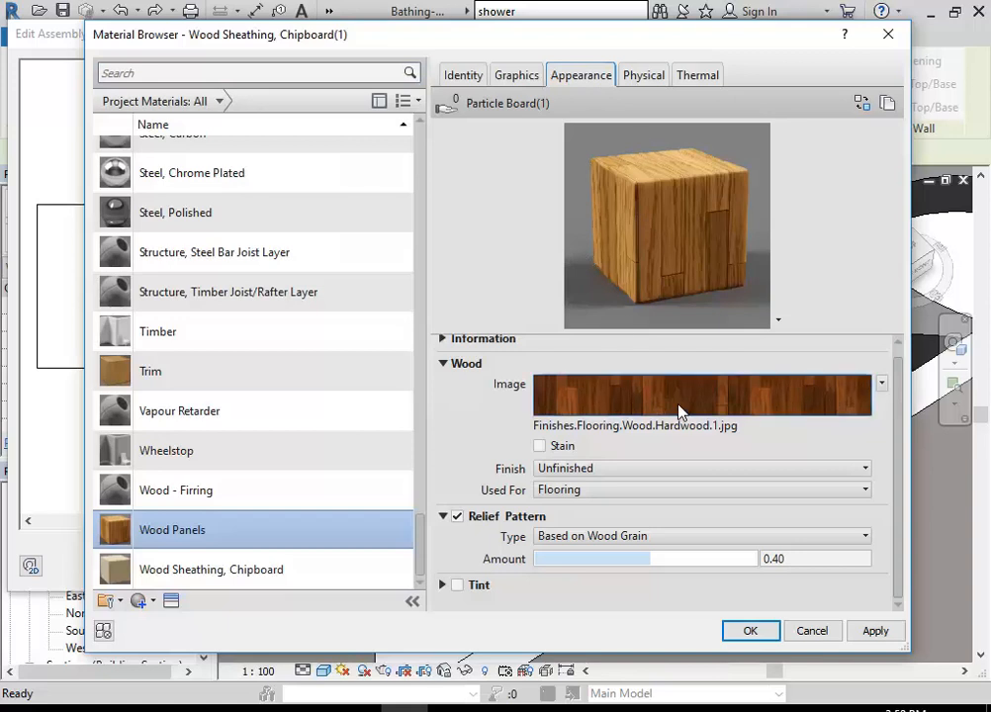
{"action": "mouse_move", "coordinate": [678, 411]}
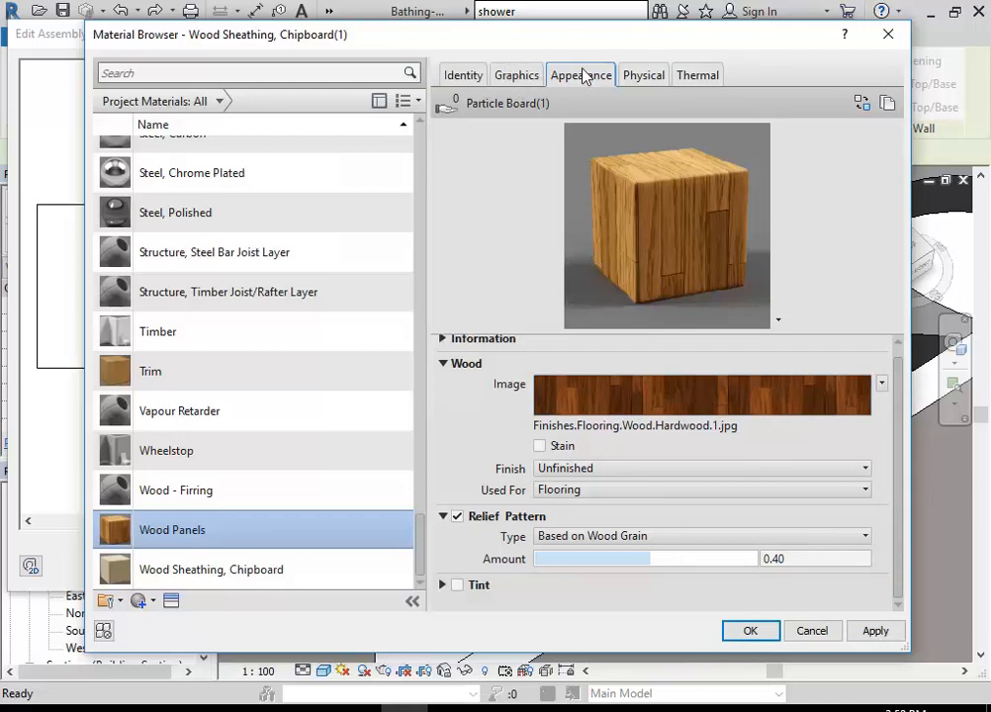
- Try using the render appearance for the Wood Panels shading, compare it with the hardwood image, and switch the option off again
{"action": "left_click", "coordinate": [519, 78]}
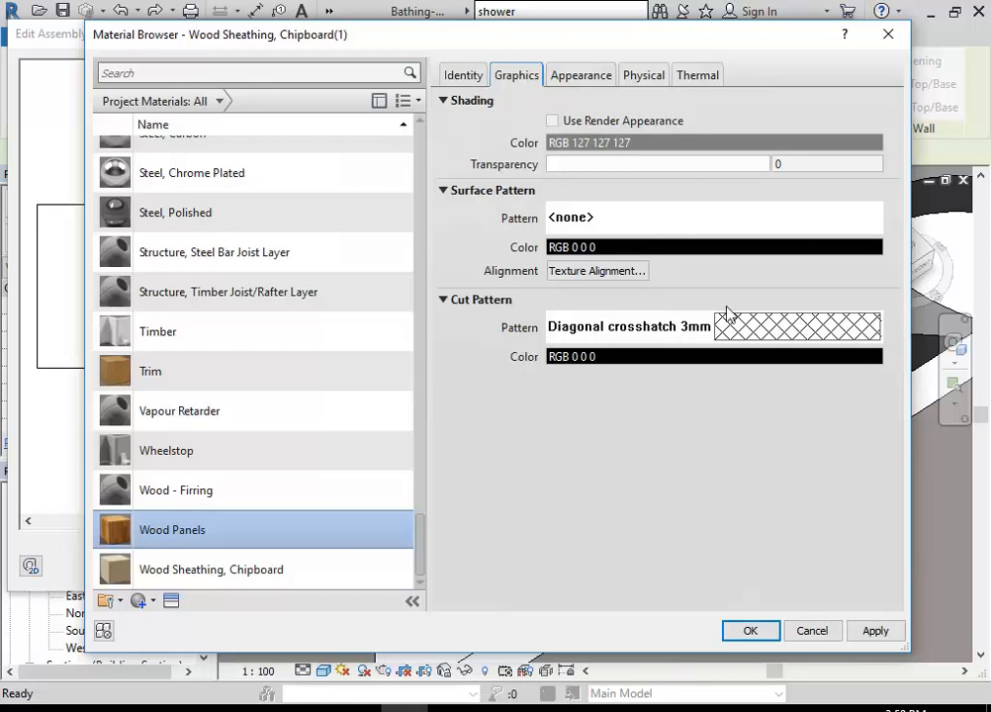
{"action": "left_click", "coordinate": [552, 121]}
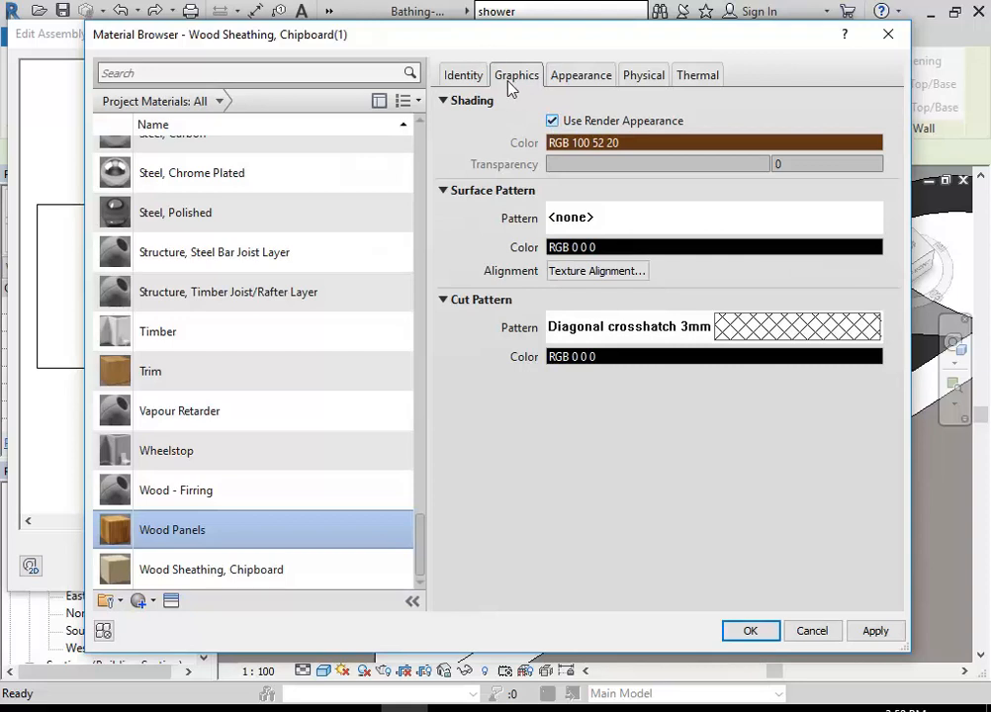
{"action": "left_click", "coordinate": [583, 79]}
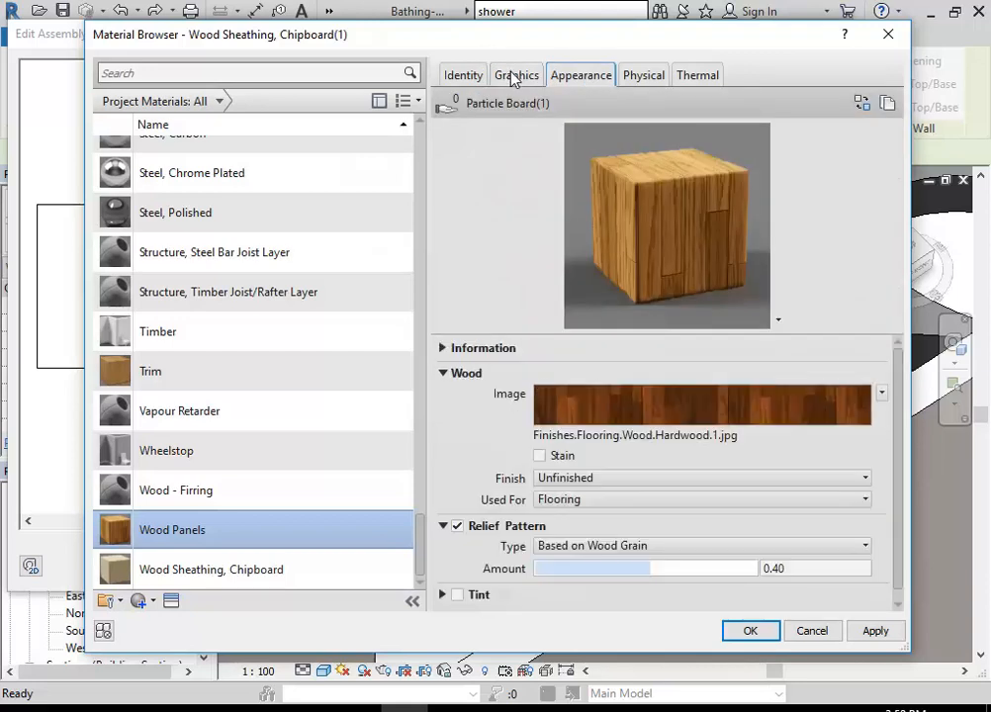
{"action": "left_click", "coordinate": [515, 77]}
{"action": "left_click", "coordinate": [574, 78]}
{"action": "left_click", "coordinate": [515, 77]}
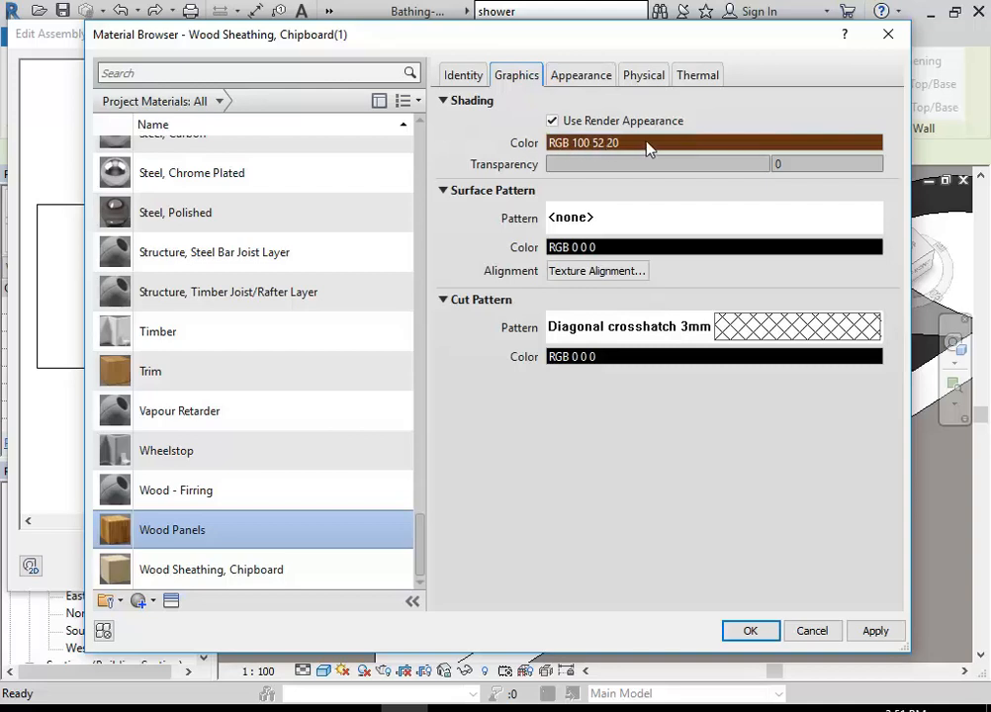
{"action": "left_click", "coordinate": [581, 77]}
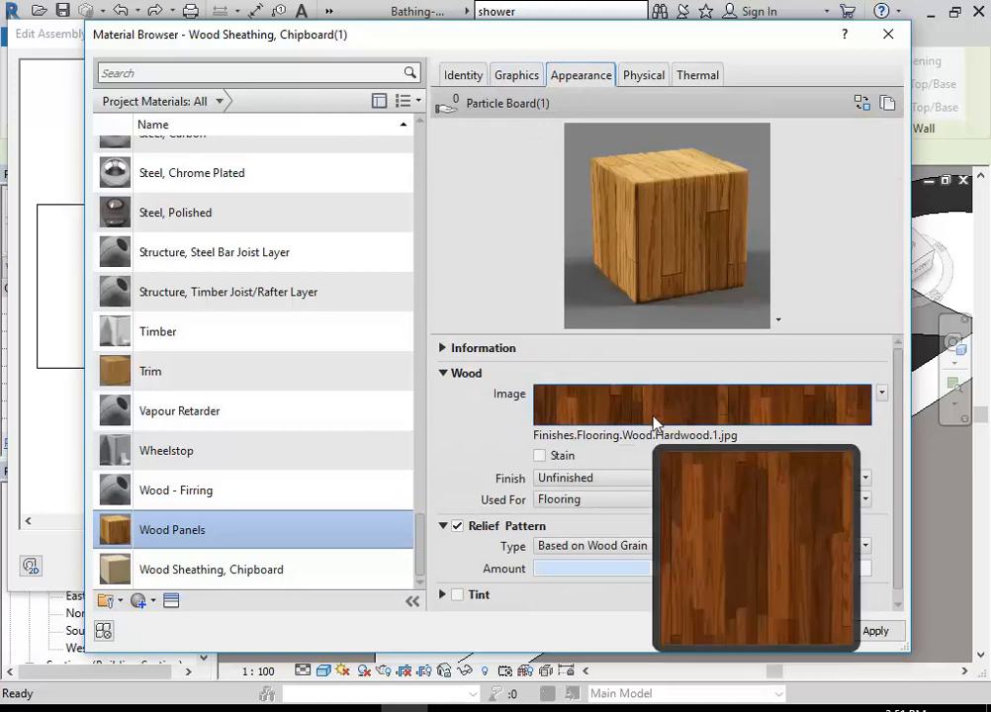
{"action": "left_click", "coordinate": [517, 75]}
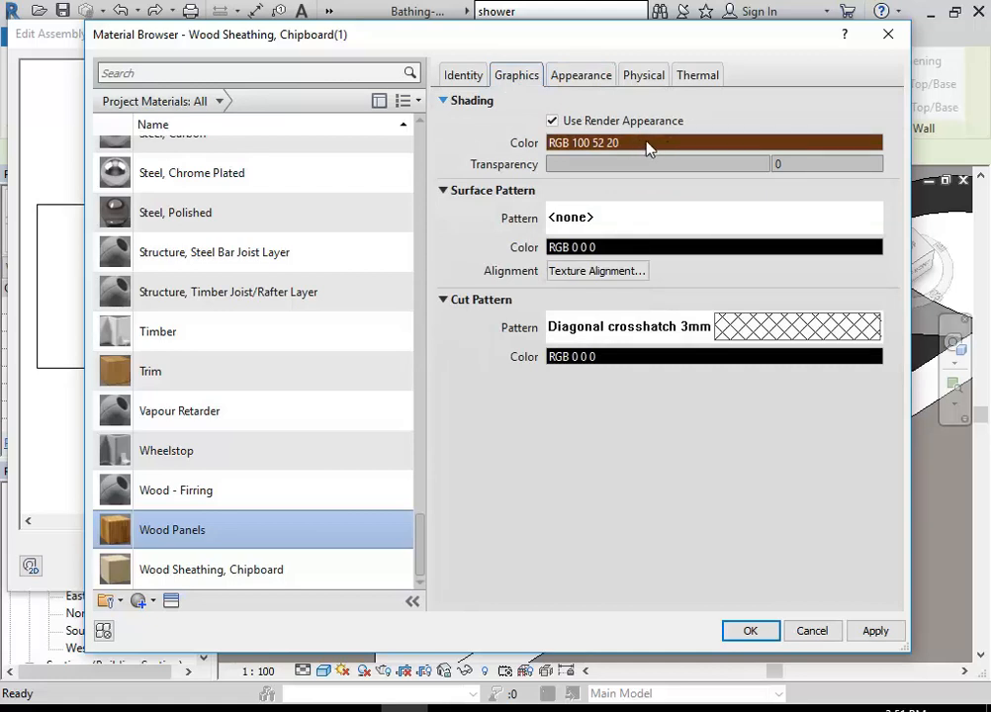
{"action": "left_click", "coordinate": [552, 121]}
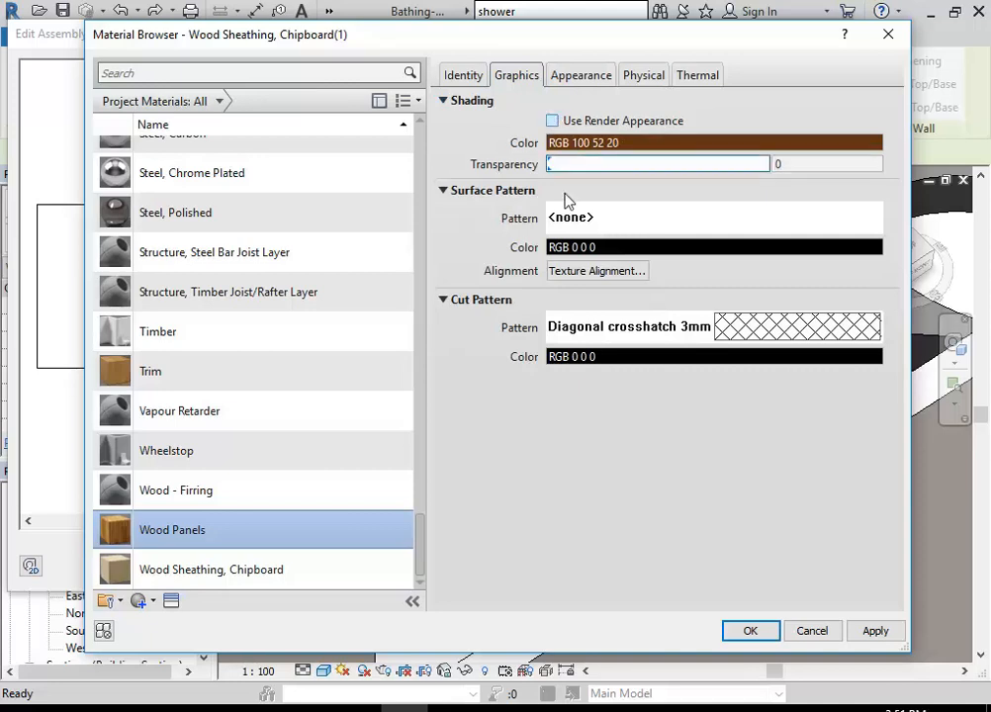
- Open the shading colour of the Wood Panels material and examine its red, green and blue values
{"action": "left_click", "coordinate": [665, 145]}
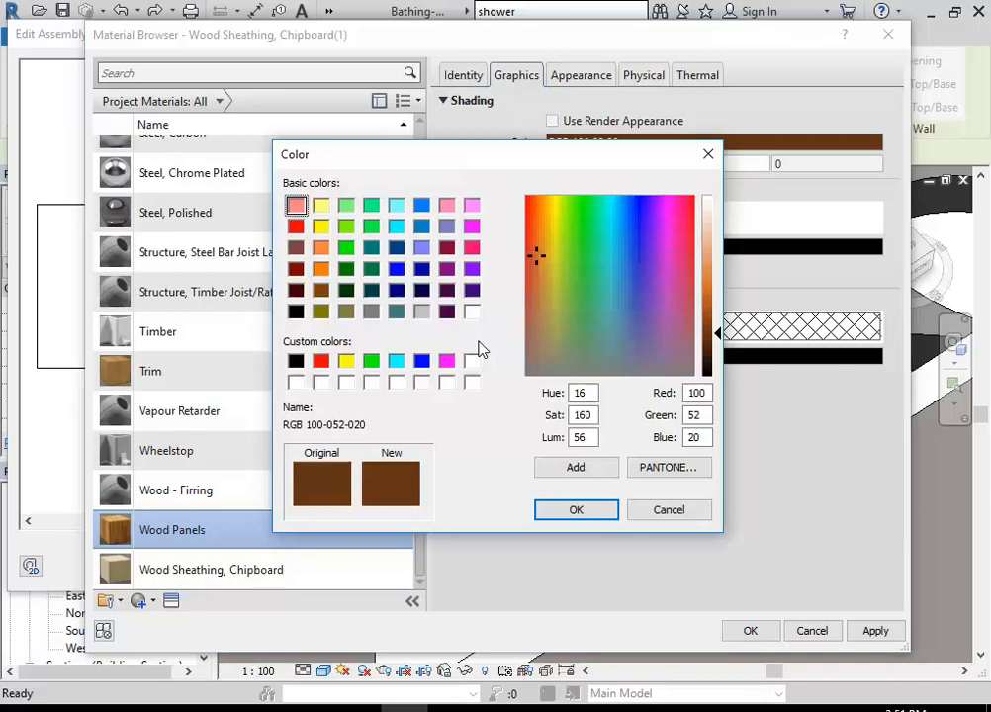
{"action": "left_click", "coordinate": [702, 394]}
{"action": "left_click", "coordinate": [704, 418]}
{"action": "left_click", "coordinate": [704, 439]}
{"action": "left_click", "coordinate": [702, 393]}
{"action": "left_click", "coordinate": [703, 416]}
{"action": "left_click", "coordinate": [701, 439]}
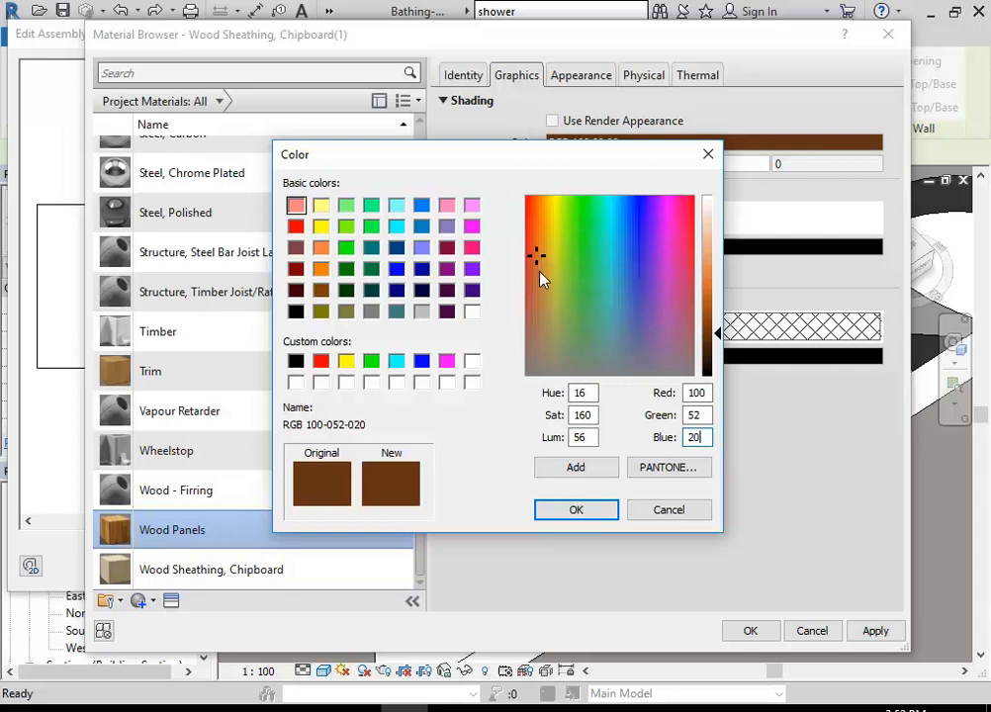
- Choose a lighter orange-brown, RGB 188-117-46, as the shading colour of the Wood Panels material
{"action": "left_click", "coordinate": [540, 264]}
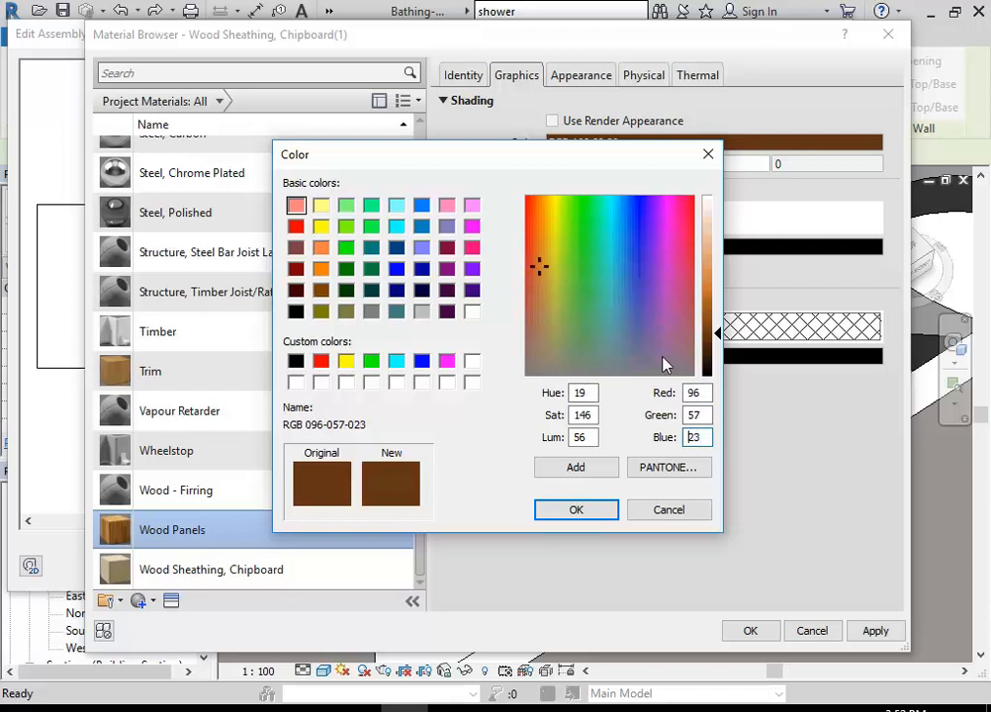
{"action": "left_click", "coordinate": [540, 276]}
{"action": "left_click", "coordinate": [540, 265]}
{"action": "left_click", "coordinate": [718, 312]}
{"action": "left_click_drag", "start_coordinate": [718, 313], "coordinate": [719, 294]}
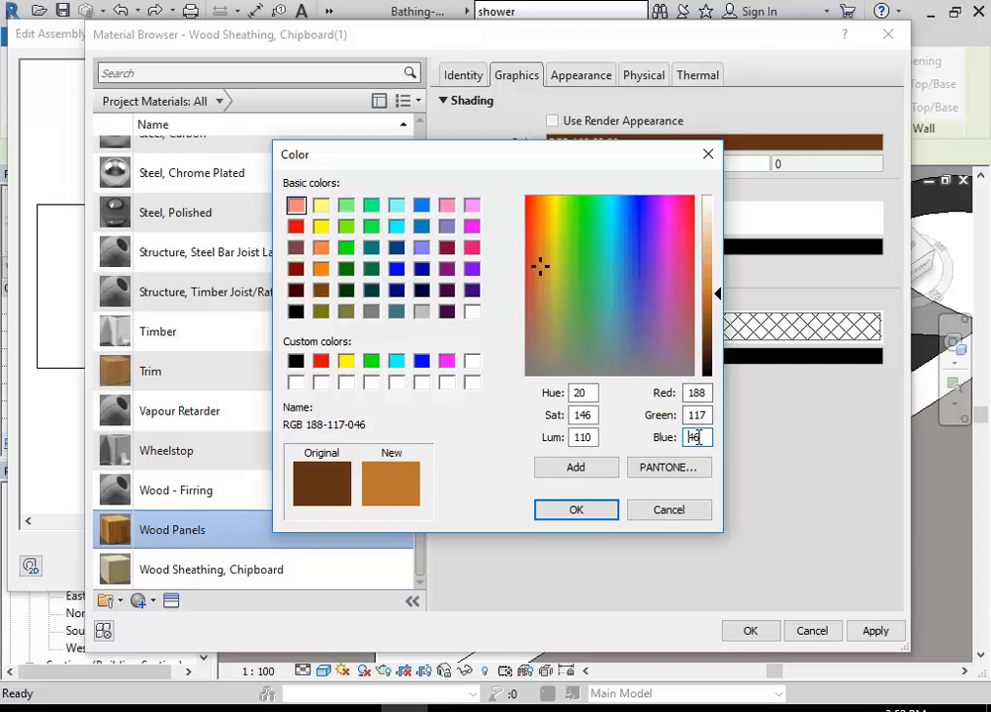
{"action": "key", "text": "BackSpace"}
{"action": "type", "text": "5"}
{"action": "key", "text": "BackSpace"}
{"action": "type", "text": "6"}
{"action": "left_click", "coordinate": [572, 510]}
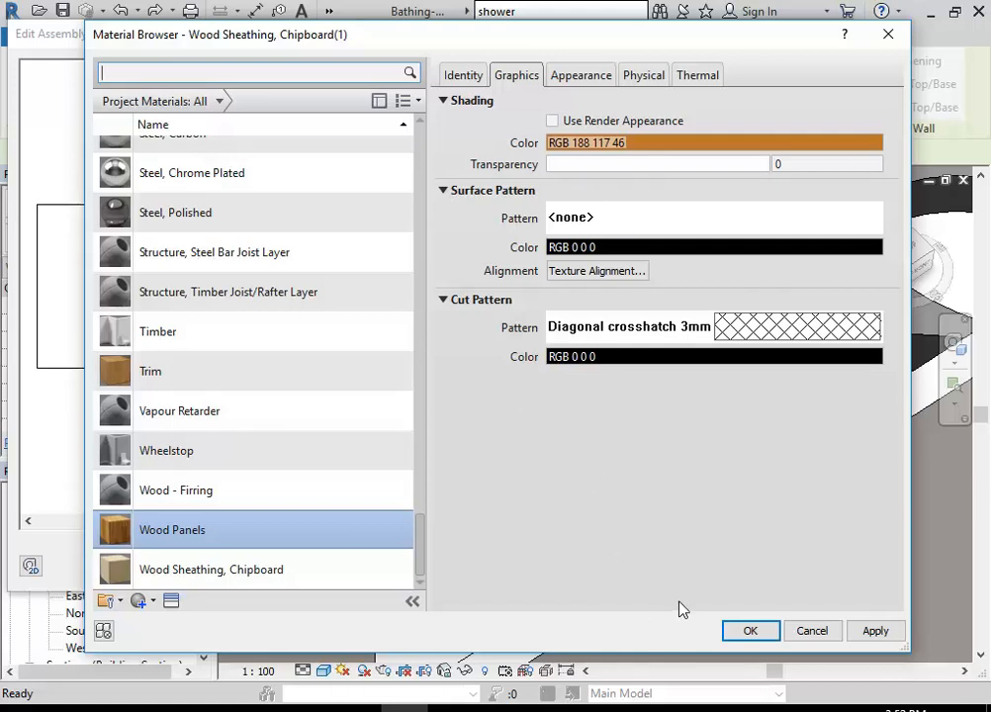
- Accept the Wood Panels material, the wall assembly and the wall type properties, and deselect the partition wall
{"action": "left_click", "coordinate": [750, 631]}
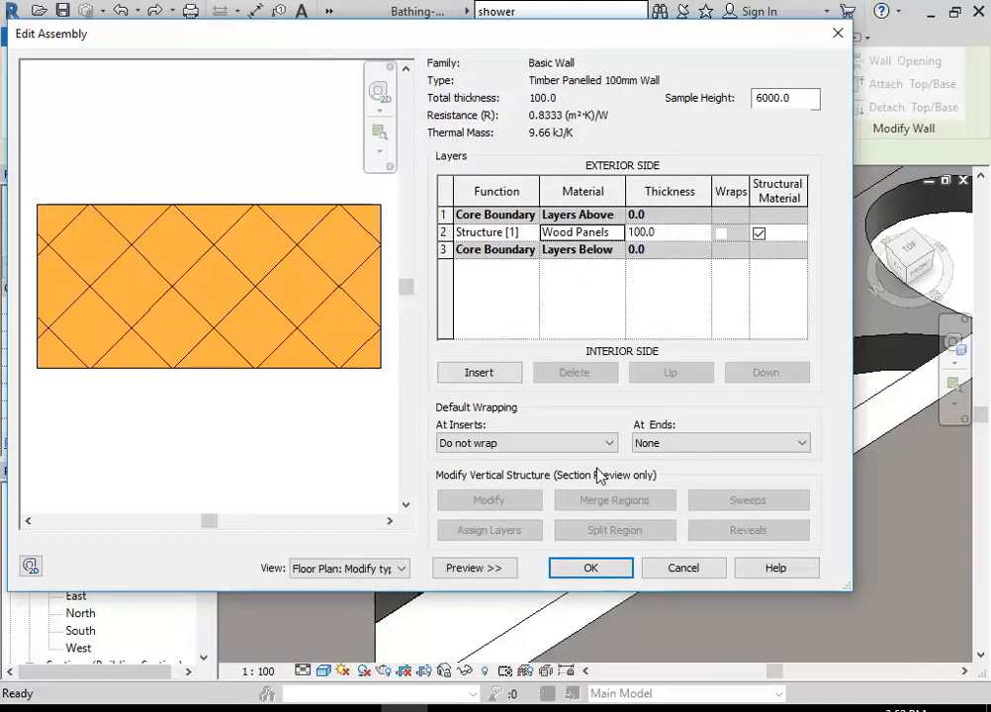
{"action": "left_click", "coordinate": [590, 570]}
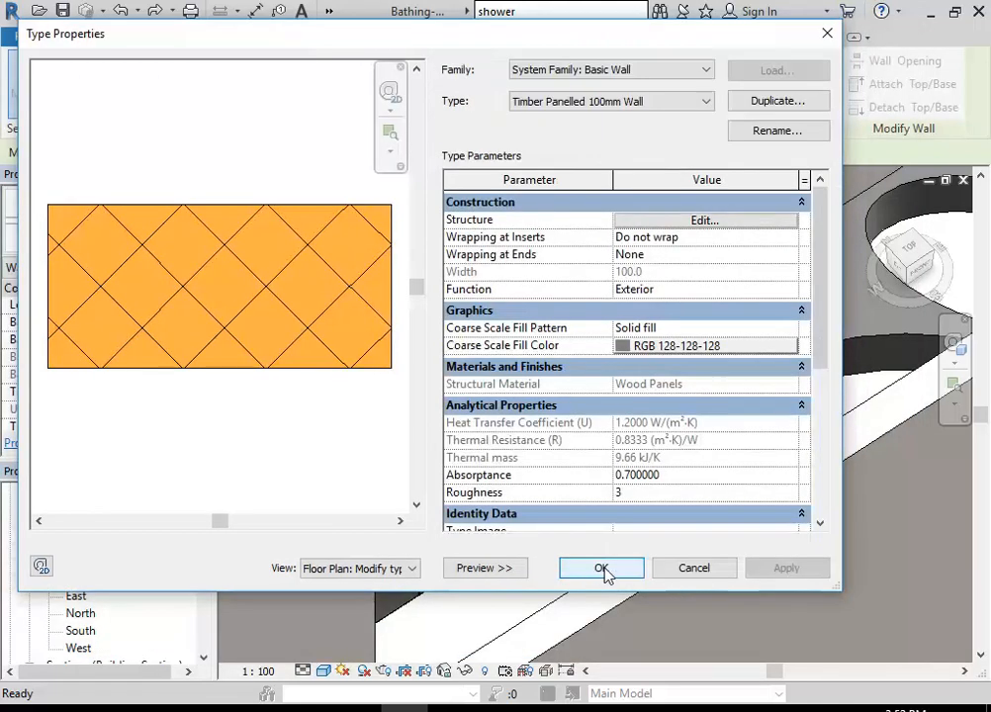
{"action": "left_click", "coordinate": [602, 570]}
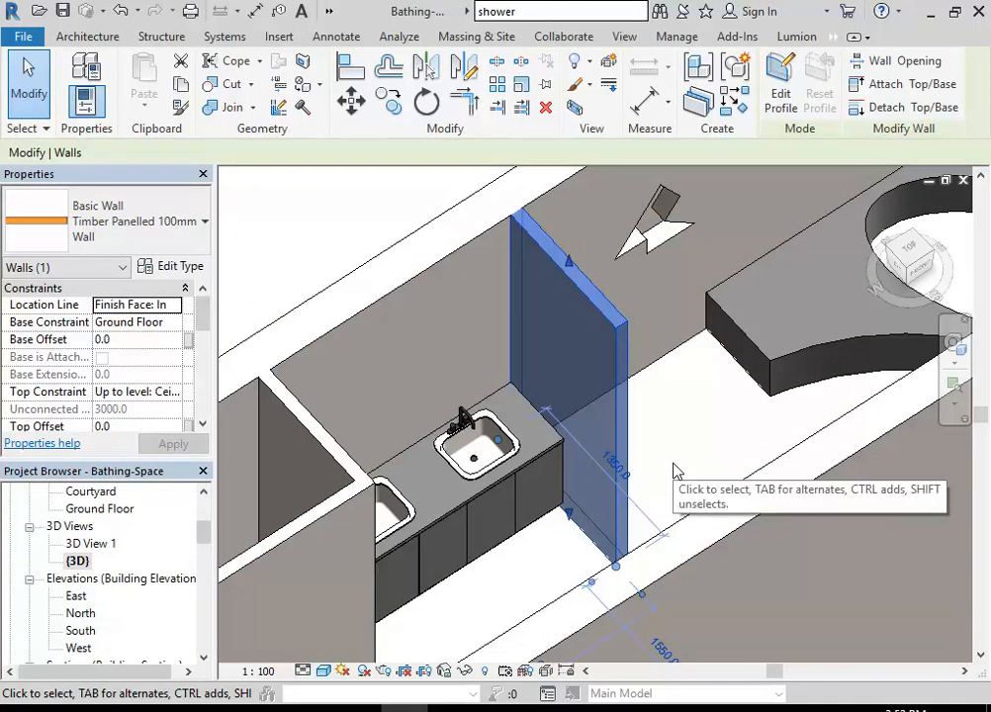
{"action": "key", "text": "Escape"}
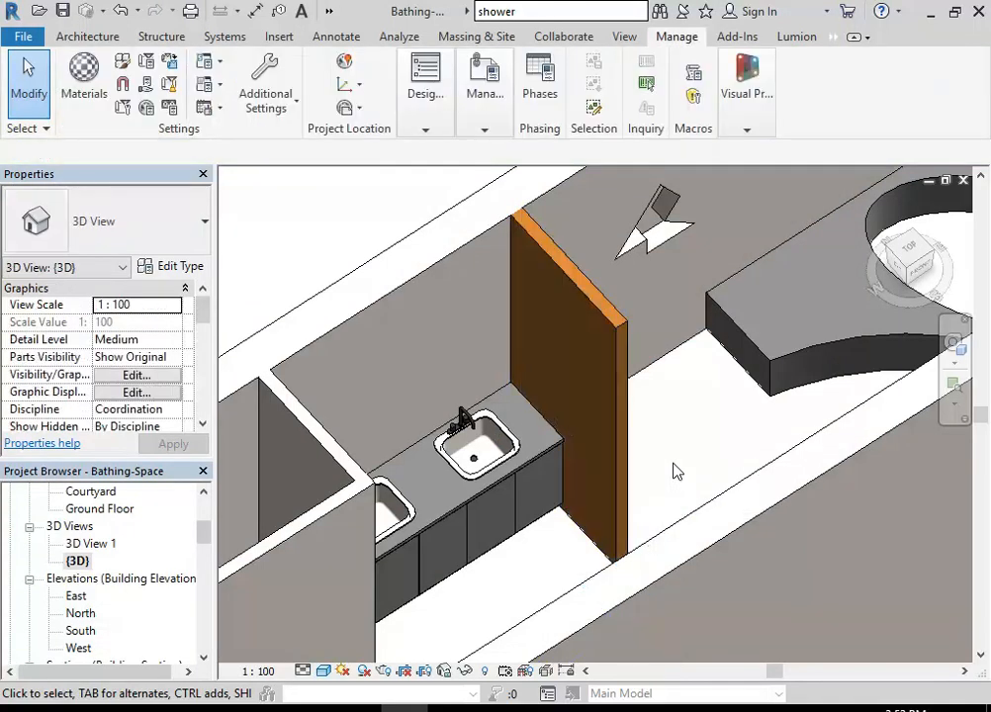
- Display the timber partition in the 3D view with the Realistic visual style, saving the project along the way
{"action": "scroll", "coordinate": [605, 272], "scroll_direction": "up", "scroll_amount": 3}
{"action": "middle_click_drag", "start_coordinate": [618, 286], "coordinate": [610, 342]}
{"action": "scroll", "coordinate": [611, 343], "scroll_direction": "up", "scroll_amount": 1}
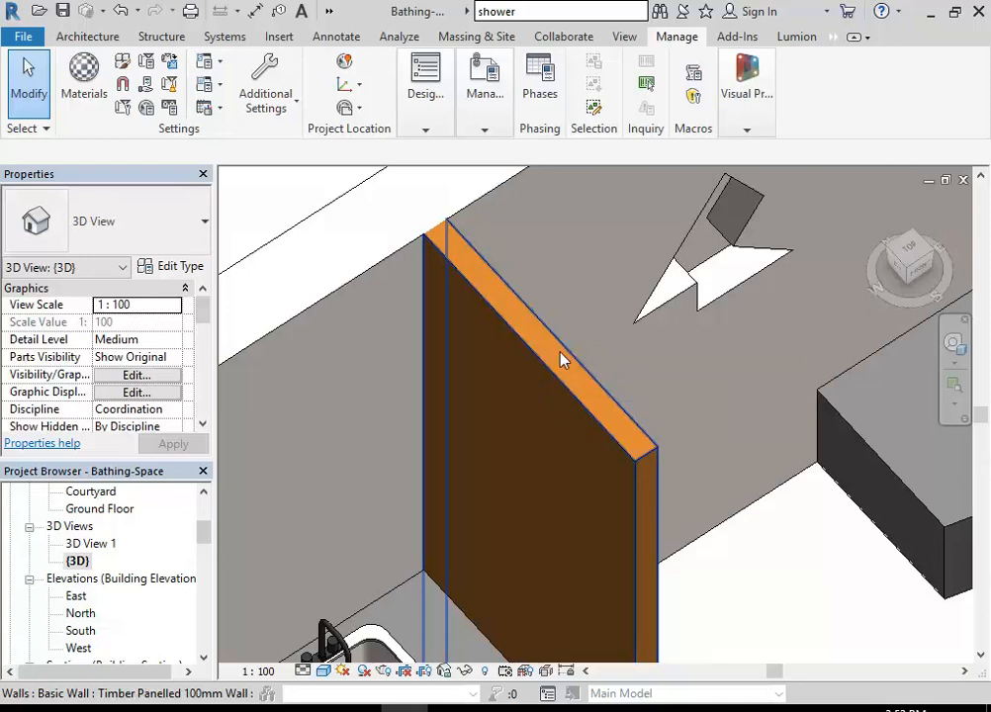
{"action": "middle_click_drag", "start_coordinate": [497, 492], "coordinate": [481, 423]}
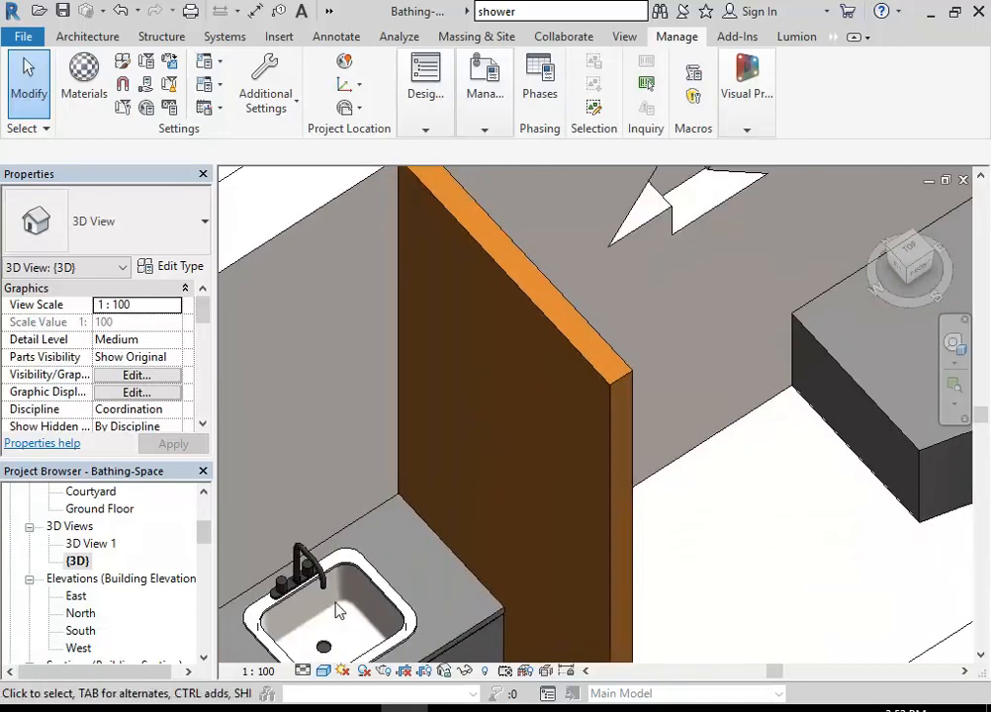
{"action": "left_click", "coordinate": [325, 672]}
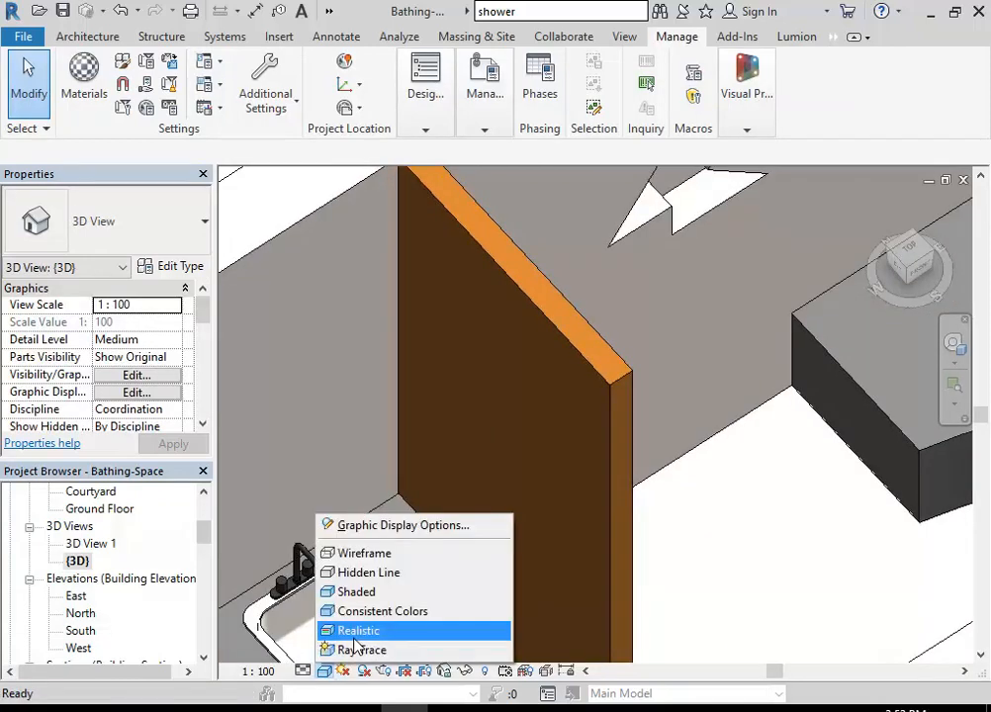
{"action": "left_click", "coordinate": [358, 633]}
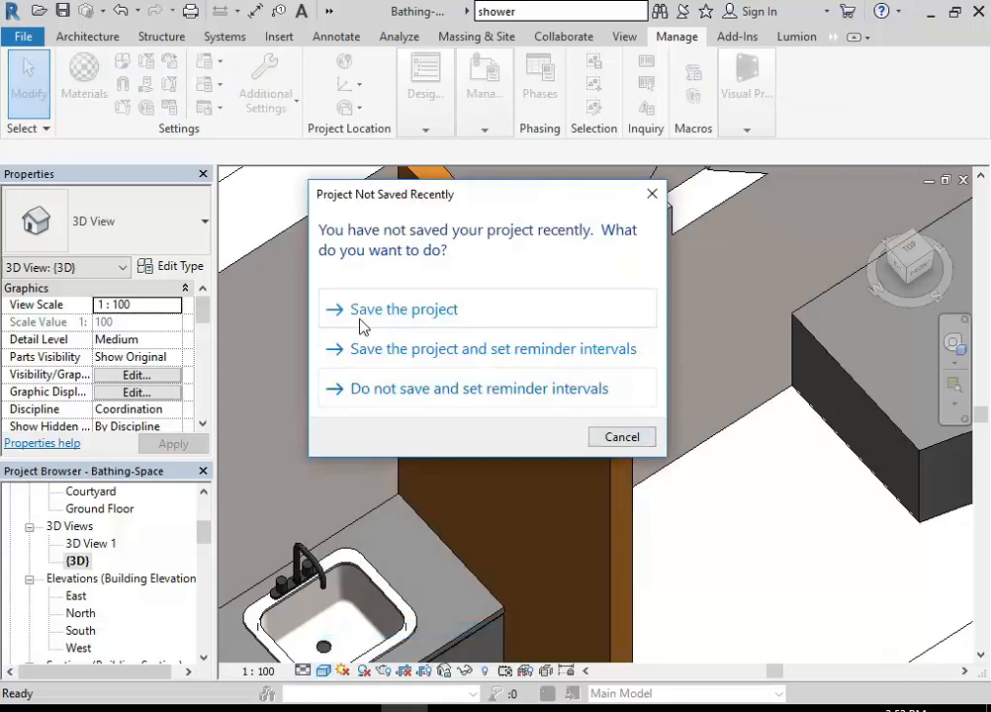
{"action": "left_click", "coordinate": [406, 311]}
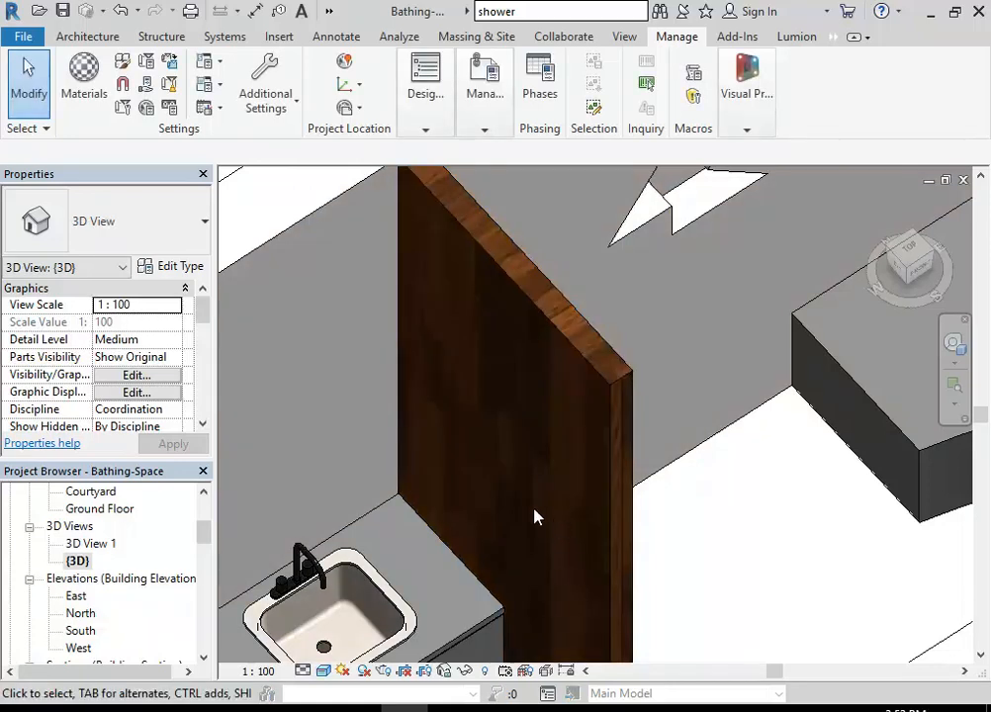
{"action": "middle_click_drag", "start_coordinate": [526, 514], "coordinate": [471, 496], "text": "shift"}
{"action": "scroll", "coordinate": [460, 427], "scroll_direction": "up", "scroll_amount": 2}
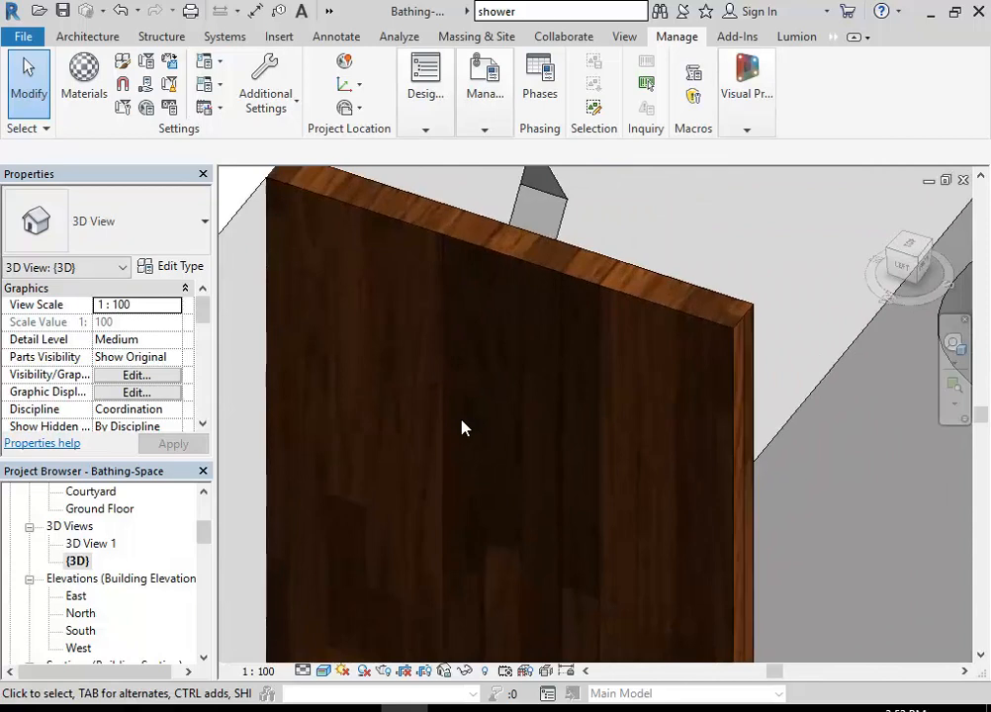
{"action": "scroll", "coordinate": [461, 427], "scroll_direction": "down", "scroll_amount": 1}
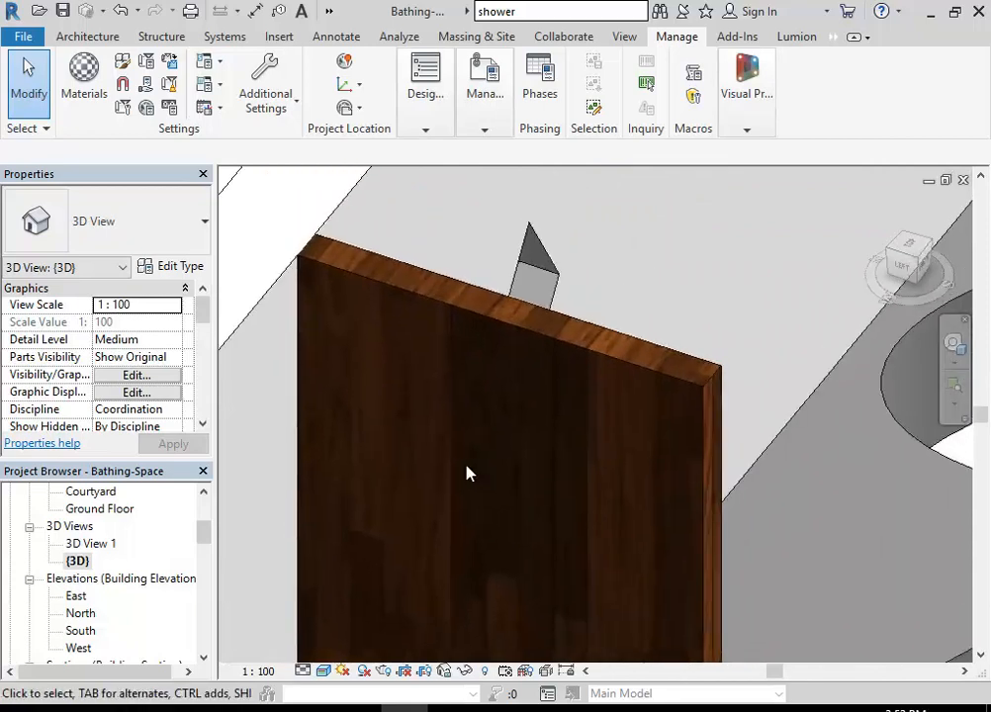
{"action": "middle_click_drag", "start_coordinate": [469, 474], "coordinate": [680, 443]}
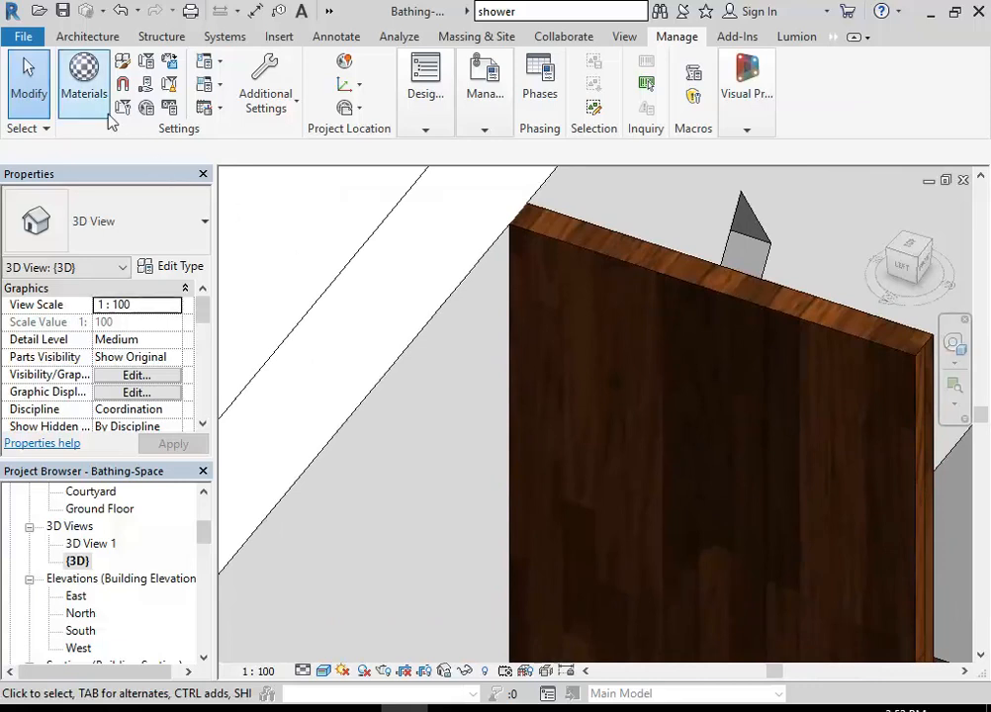
{"action": "left_click", "coordinate": [725, 304]}
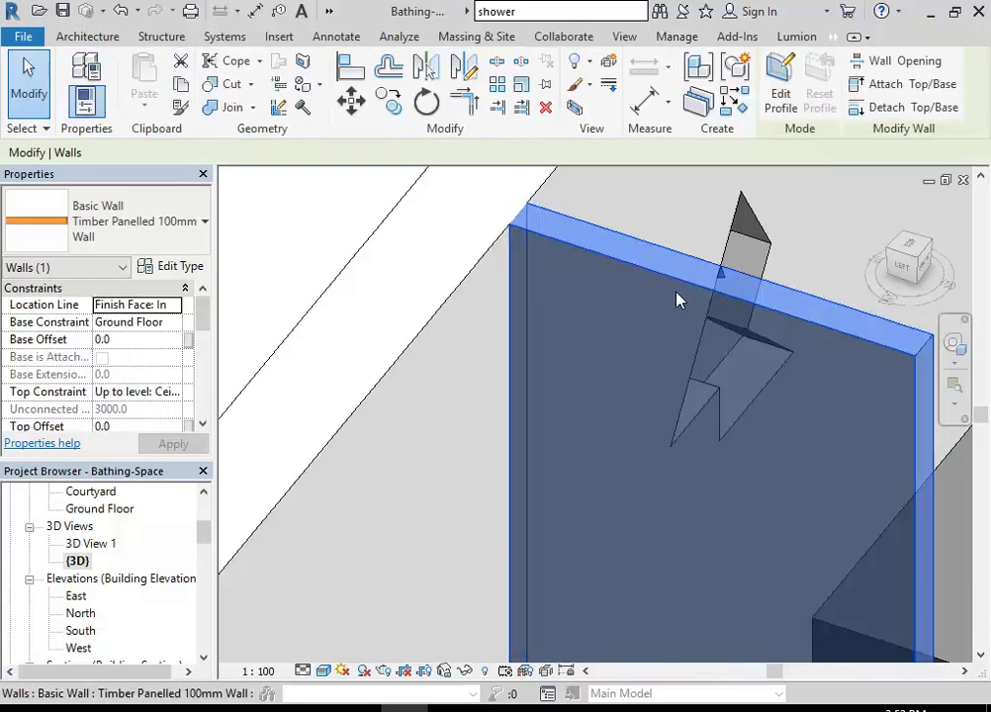
{"action": "left_click", "coordinate": [178, 270]}
{"action": "left_click", "coordinate": [663, 222]}
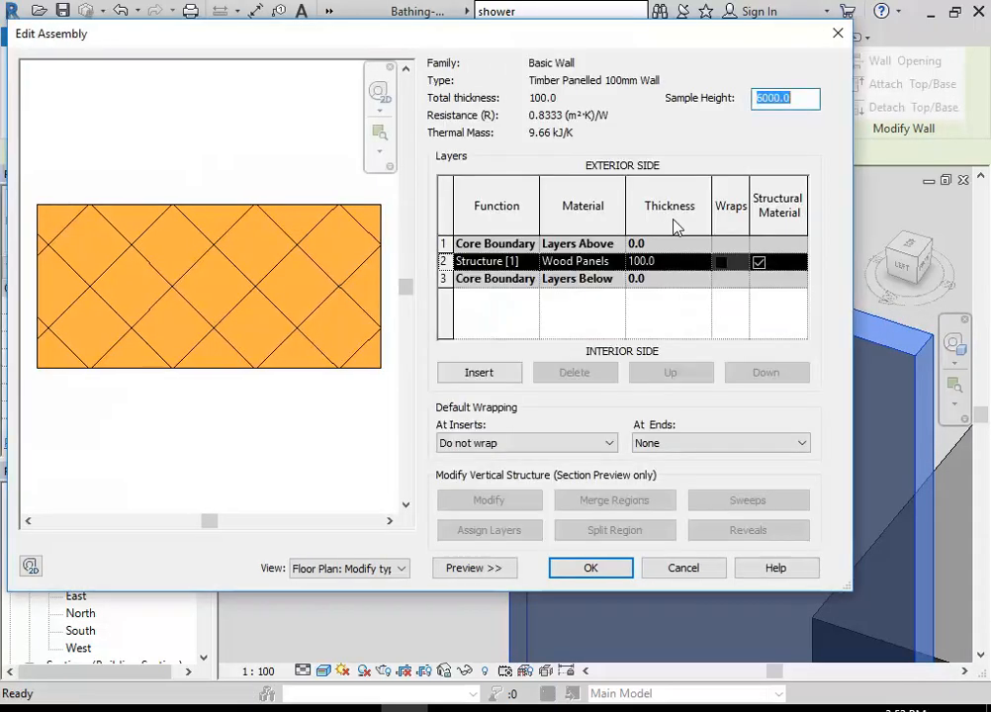
{"action": "left_click", "coordinate": [683, 568]}
{"action": "left_click", "coordinate": [695, 570]}
{"action": "left_click", "coordinate": [432, 463]}
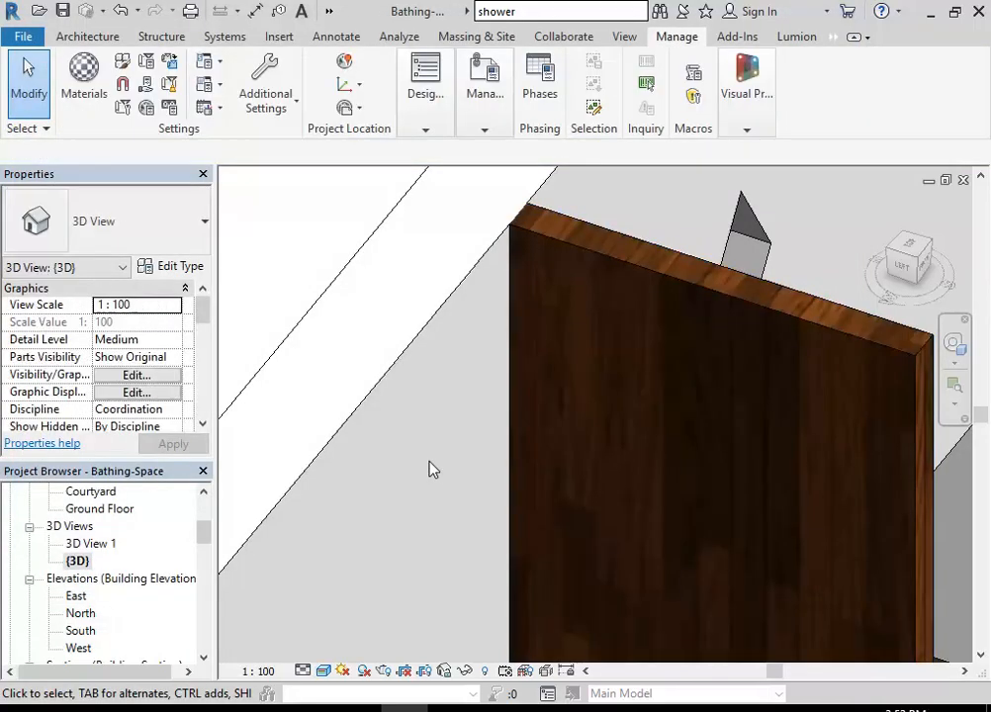
- Examine the appearance settings of the Wood Panels material and the sample size of its hardwood image texture
{"action": "middle_click_drag", "start_coordinate": [401, 452], "coordinate": [413, 456]}
{"action": "scroll", "coordinate": [497, 356], "scroll_direction": "down", "scroll_amount": 1}
{"action": "middle_click_drag", "start_coordinate": [496, 356], "coordinate": [525, 368]}
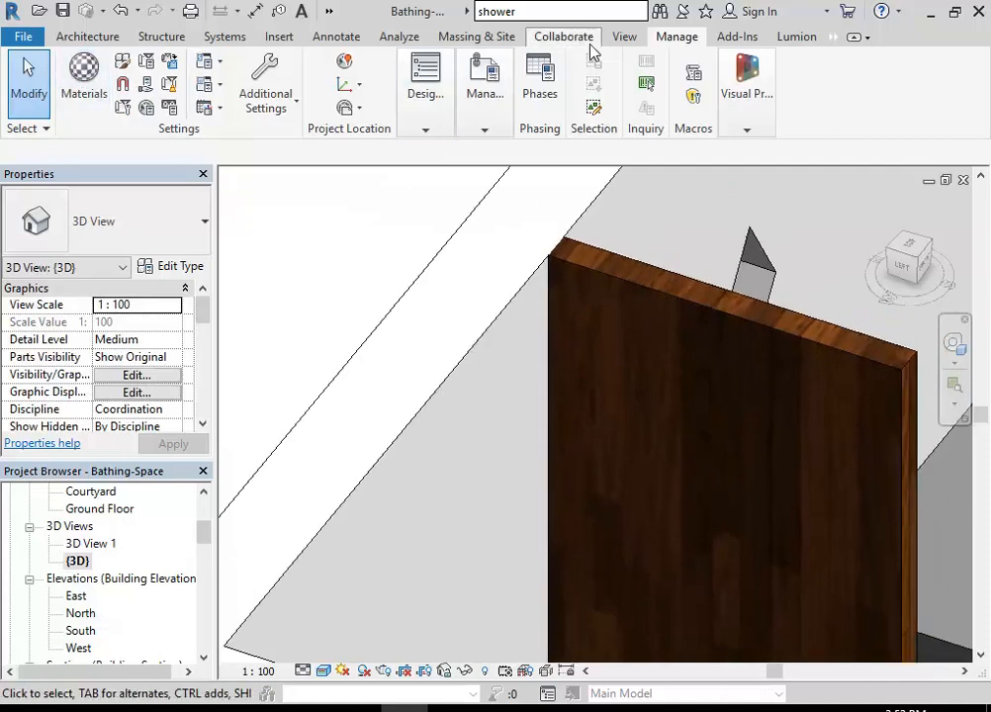
{"action": "left_click", "coordinate": [83, 93]}
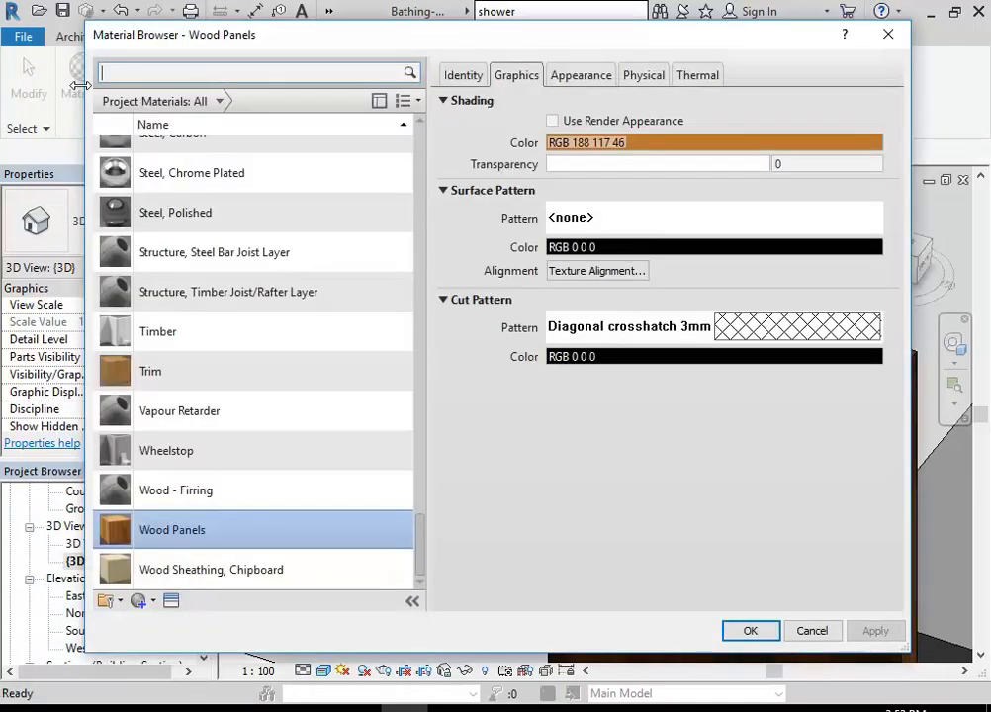
{"action": "scroll", "coordinate": [150, 195], "scroll_direction": "up", "scroll_amount": 1}
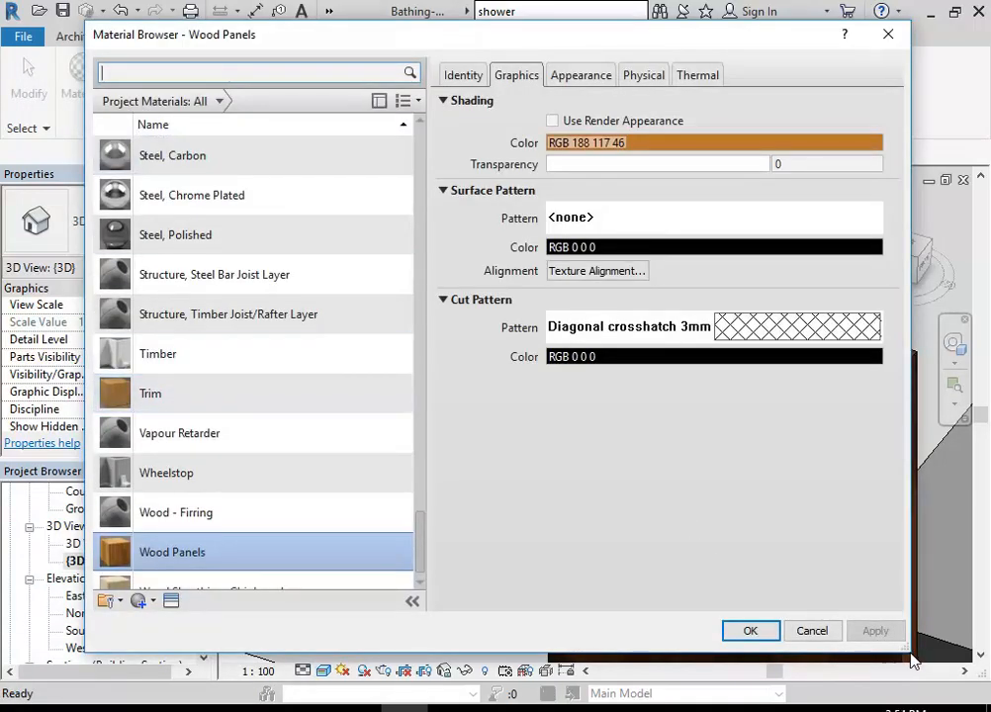
{"action": "left_click", "coordinate": [584, 80]}
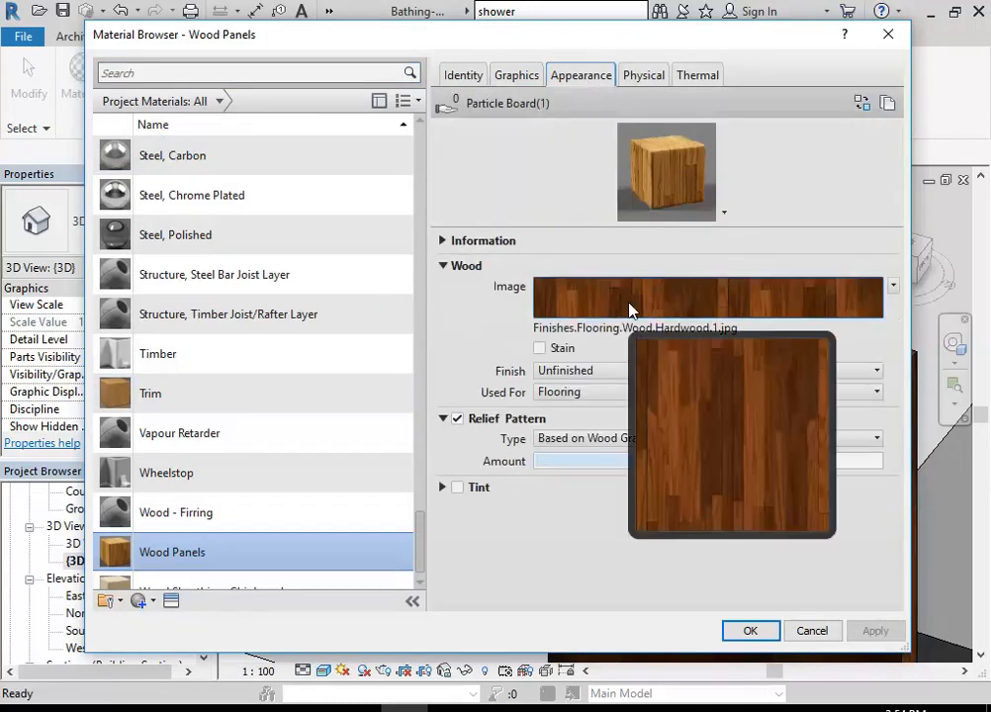
{"action": "left_click_drag", "start_coordinate": [755, 229], "coordinate": [755, 277]}
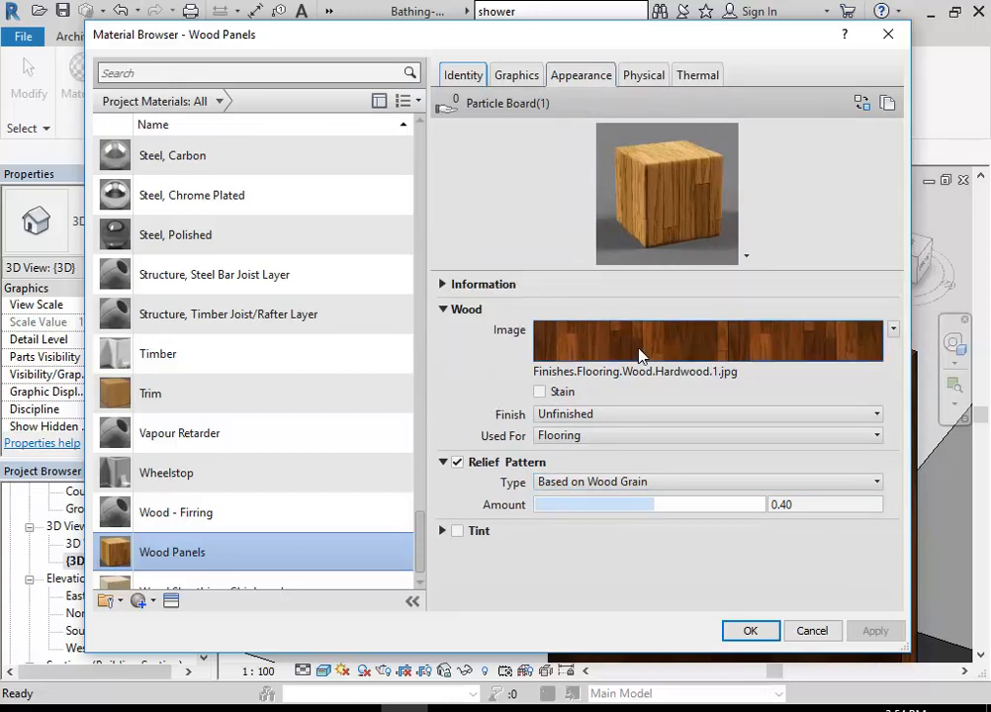
{"action": "mouse_move", "coordinate": [639, 354]}
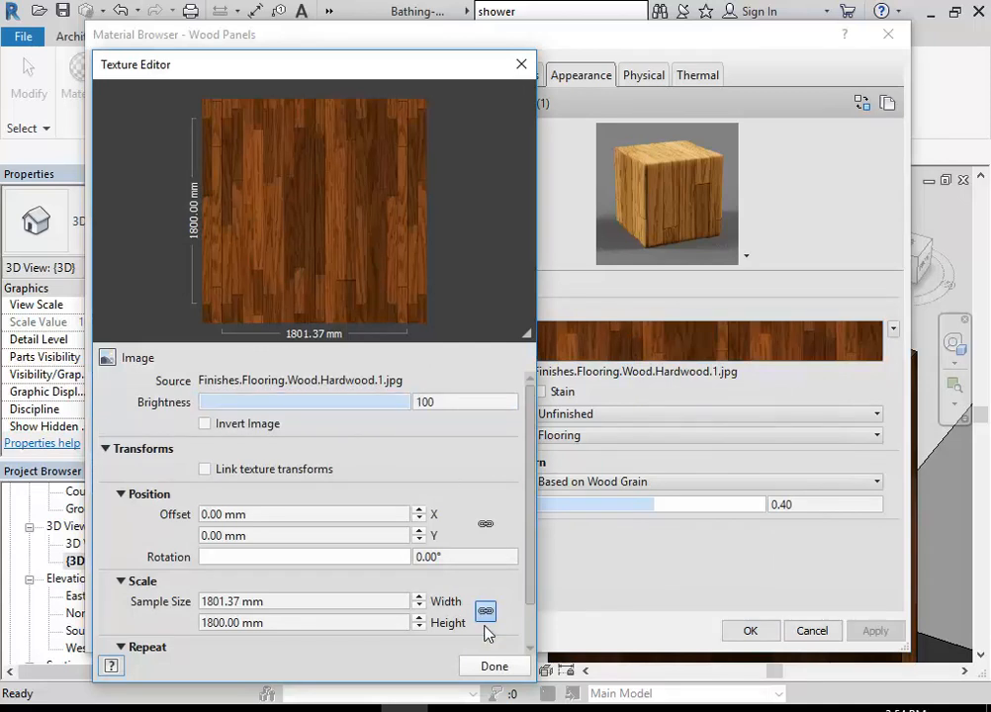
{"action": "left_click", "coordinate": [494, 666]}
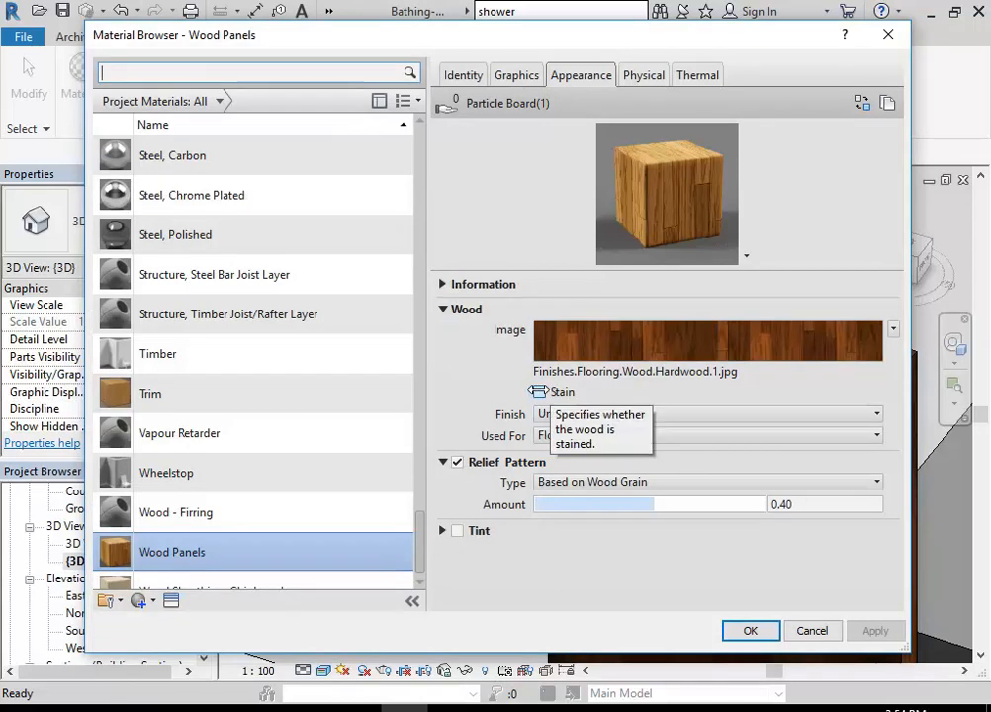
- Enable staining in the Wood Panels appearance and choose a light grey stain colour, RGB 185-185-185
{"action": "left_click", "coordinate": [539, 391]}
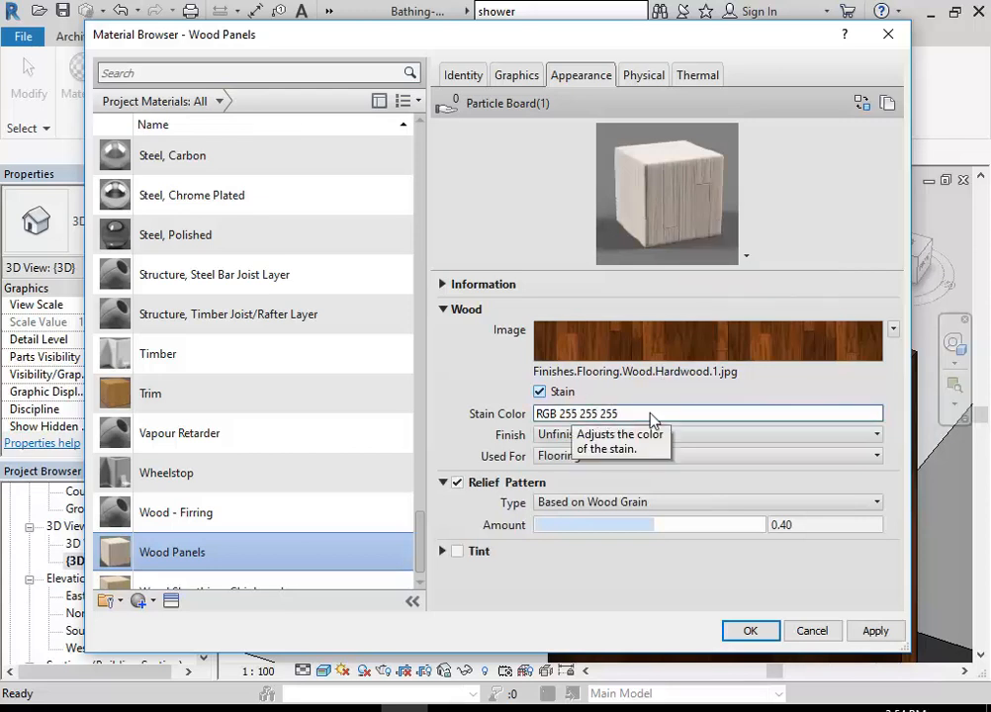
{"action": "left_click", "coordinate": [651, 416]}
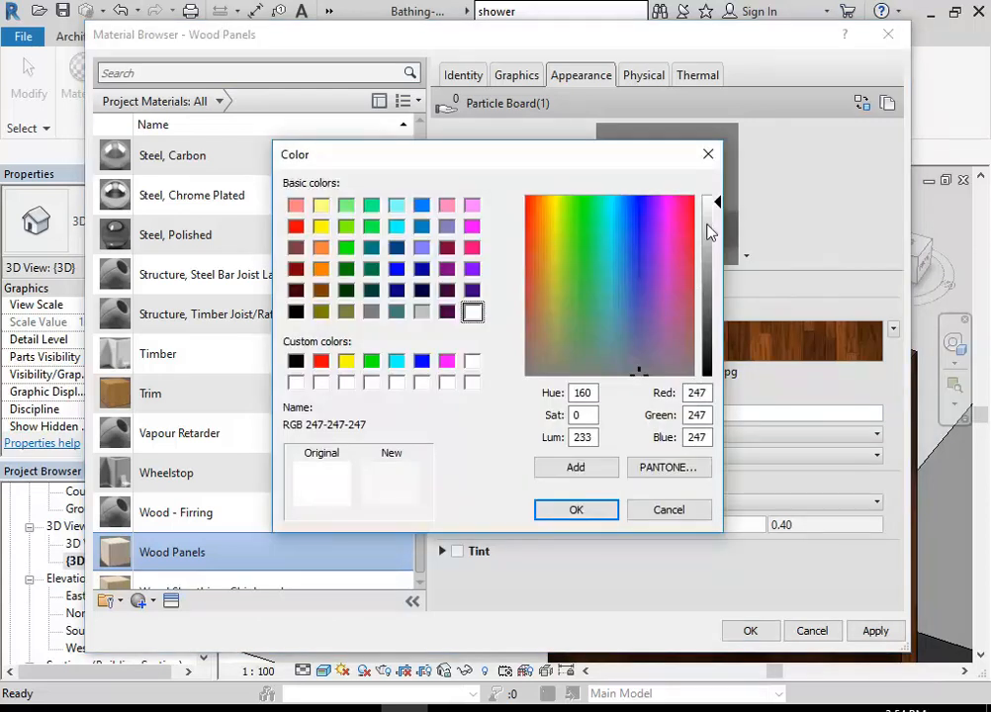
{"action": "left_click_drag", "start_coordinate": [719, 204], "coordinate": [719, 245]}
{"action": "left_click", "coordinate": [575, 515]}
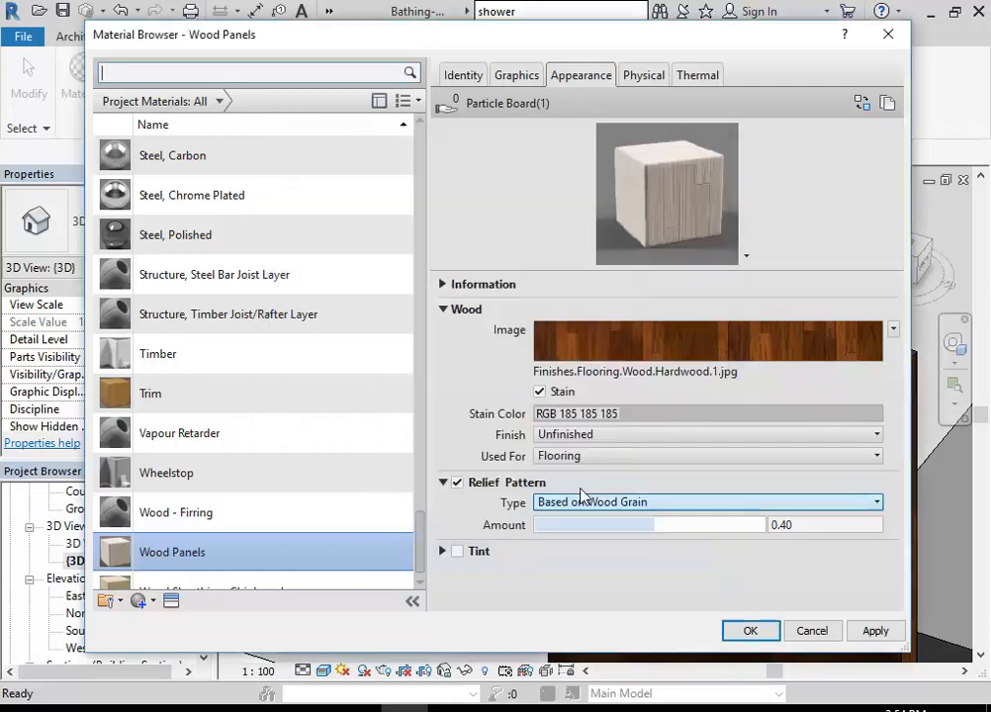
- Darken the grey stain colour of Wood Panels in two passes to RGB 131-131-131, enlarging the appearance preview along the way
{"action": "left_click", "coordinate": [680, 414]}
{"action": "left_click_drag", "start_coordinate": [717, 245], "coordinate": [717, 272]}
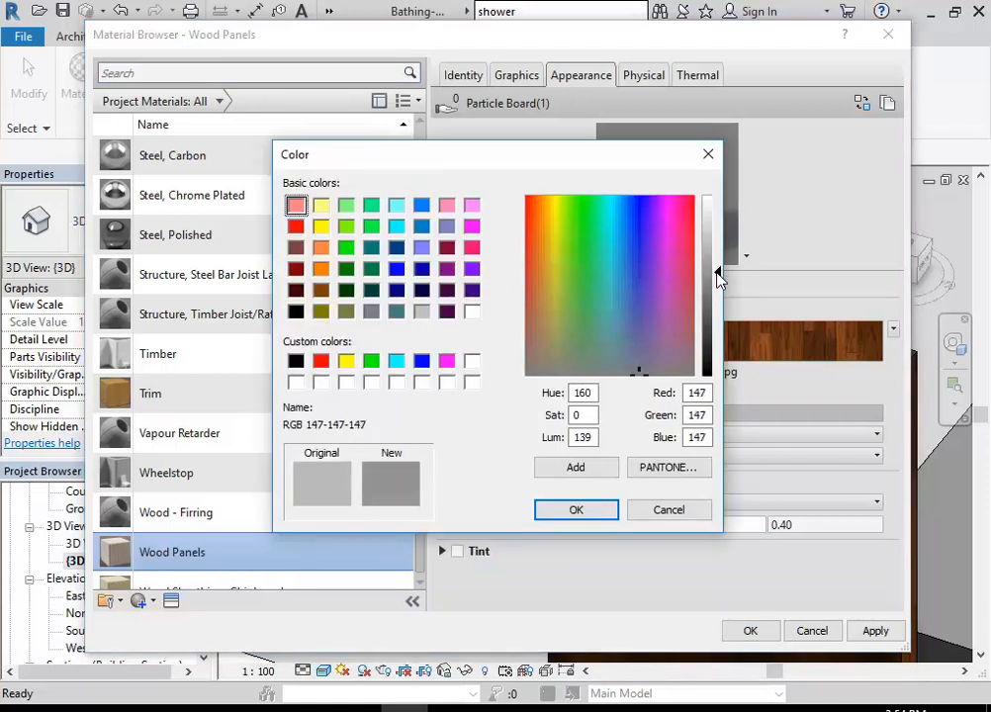
{"action": "left_click", "coordinate": [578, 510]}
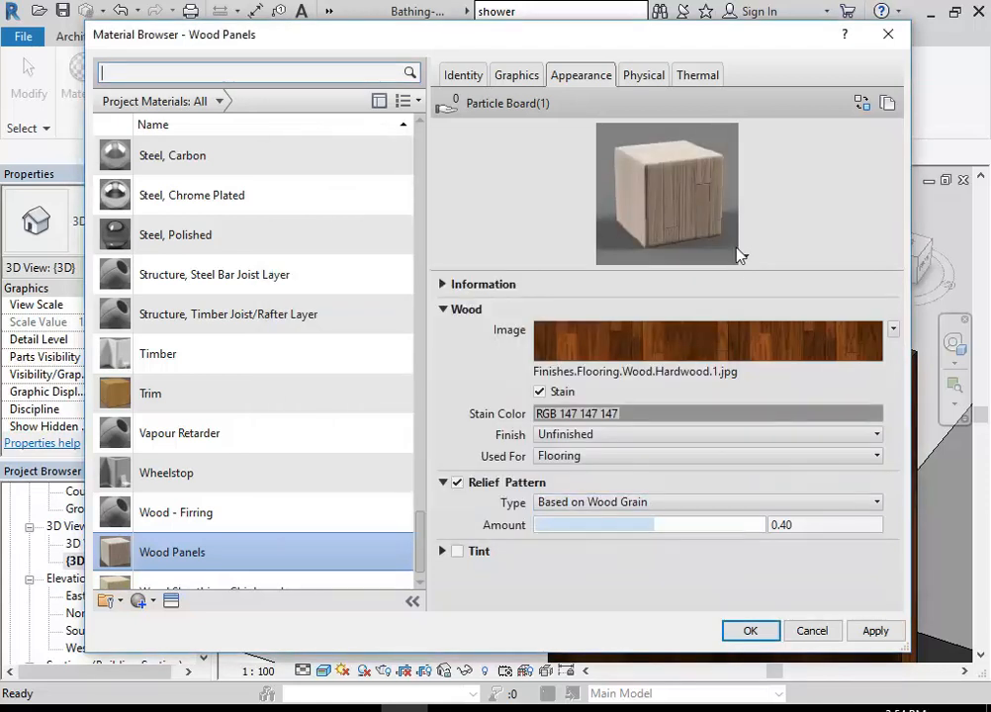
{"action": "left_click_drag", "start_coordinate": [766, 272], "coordinate": [768, 304]}
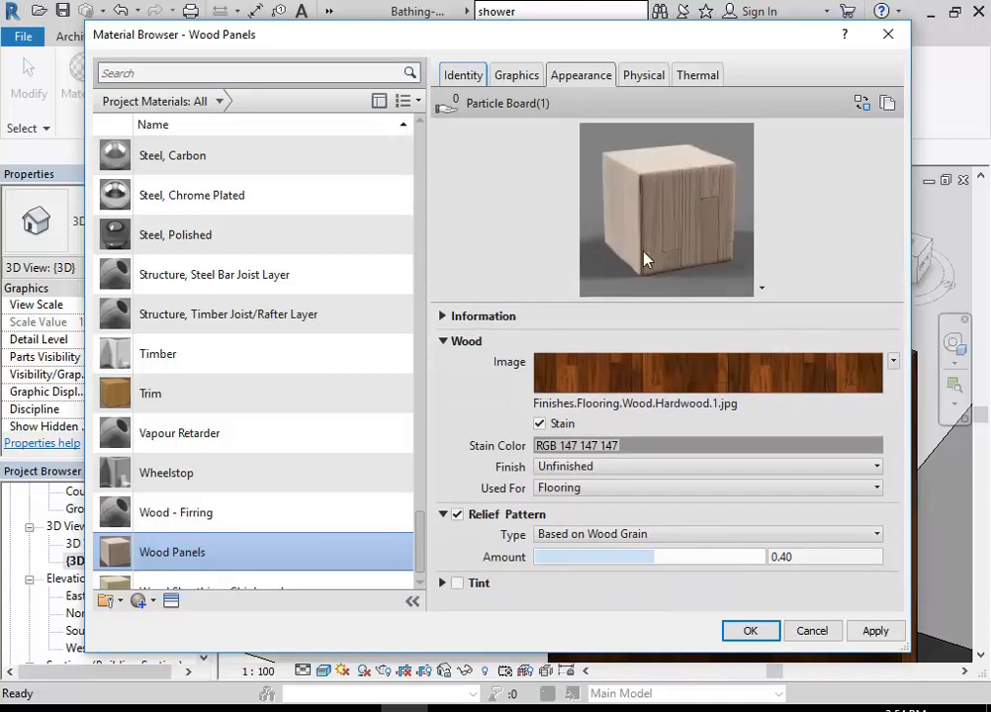
{"action": "left_click", "coordinate": [651, 446]}
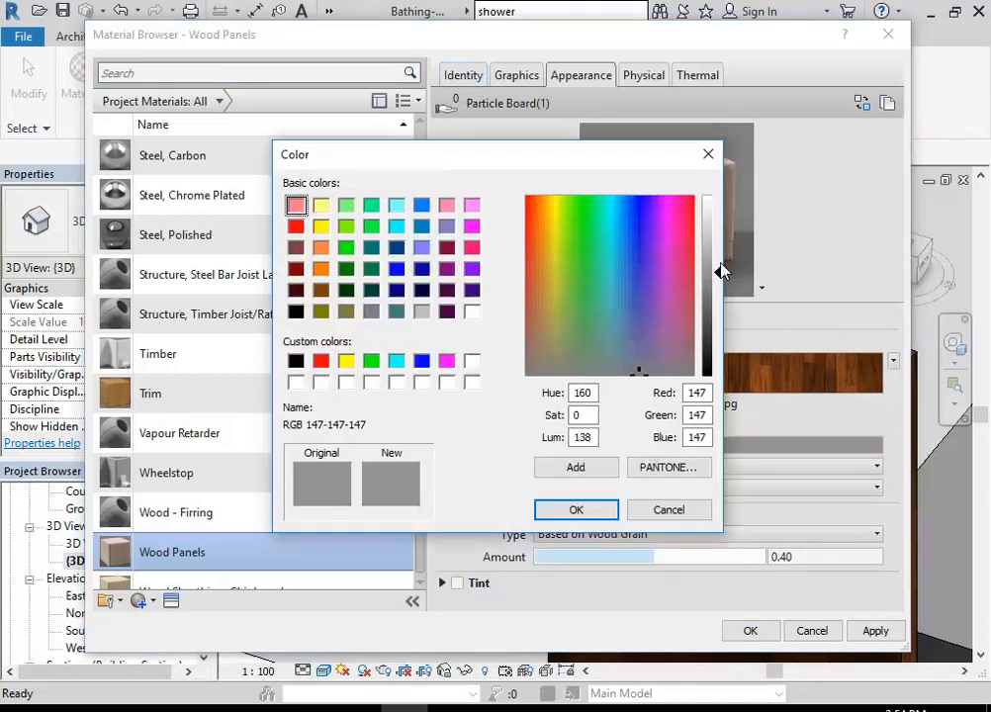
{"action": "left_click_drag", "start_coordinate": [720, 271], "coordinate": [720, 283]}
{"action": "left_click", "coordinate": [578, 513]}
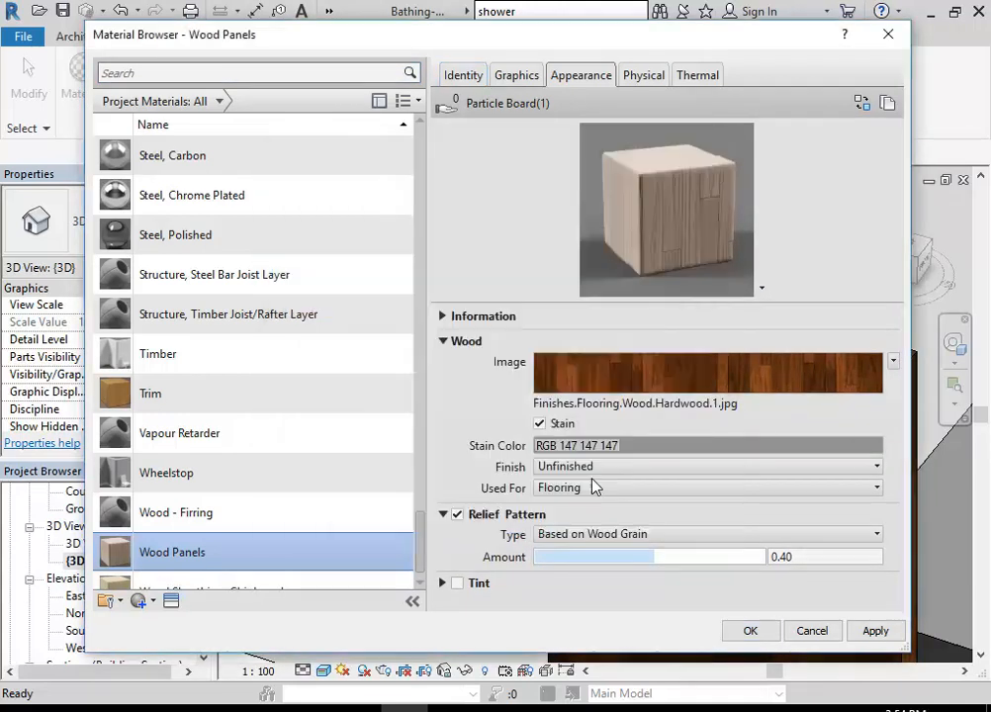
- Choose a muted brown, RGB 153-130-108, as the stain colour and accept the Wood Panels material
{"action": "left_click", "coordinate": [648, 446]}
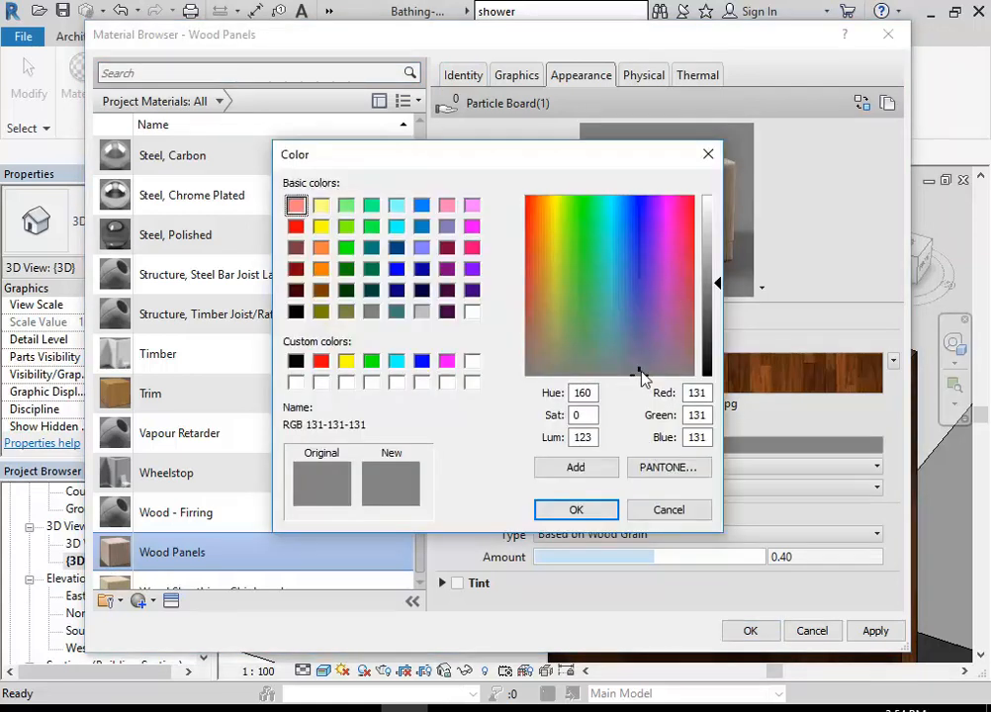
{"action": "left_click", "coordinate": [544, 363]}
{"action": "mouse_move", "coordinate": [547, 360]}
{"action": "left_mouse_down"}
{"action": "mouse_move", "coordinate": [537, 353]}
{"action": "mouse_move", "coordinate": [552, 348]}
{"action": "mouse_move", "coordinate": [539, 343]}
{"action": "left_mouse_up"}
{"action": "left_click", "coordinate": [575, 510]}
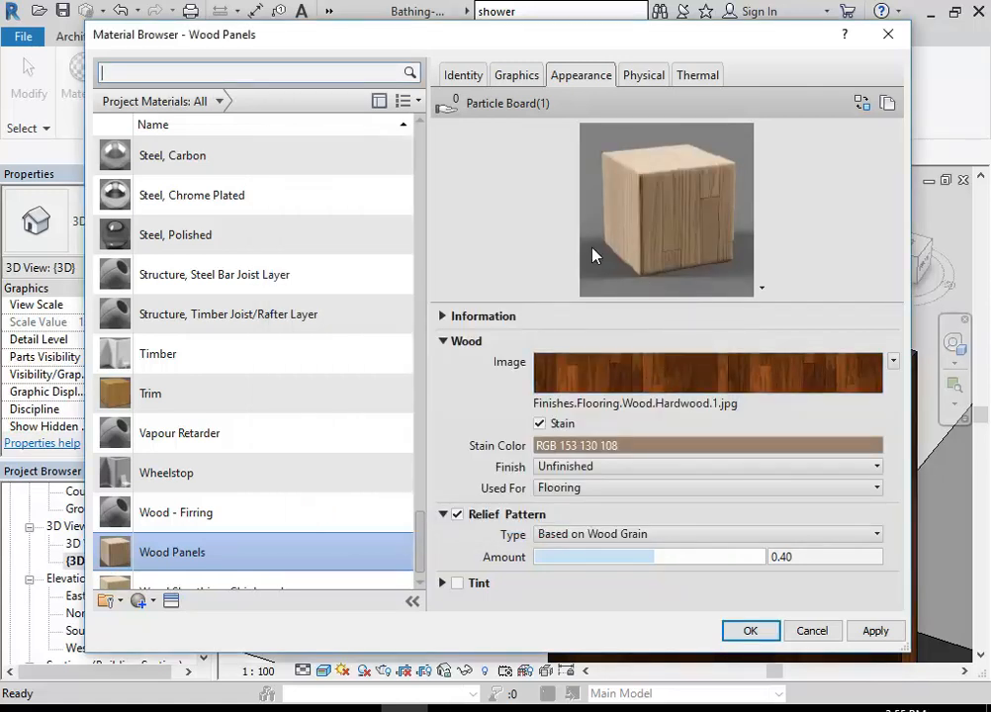
{"action": "left_click", "coordinate": [740, 634]}
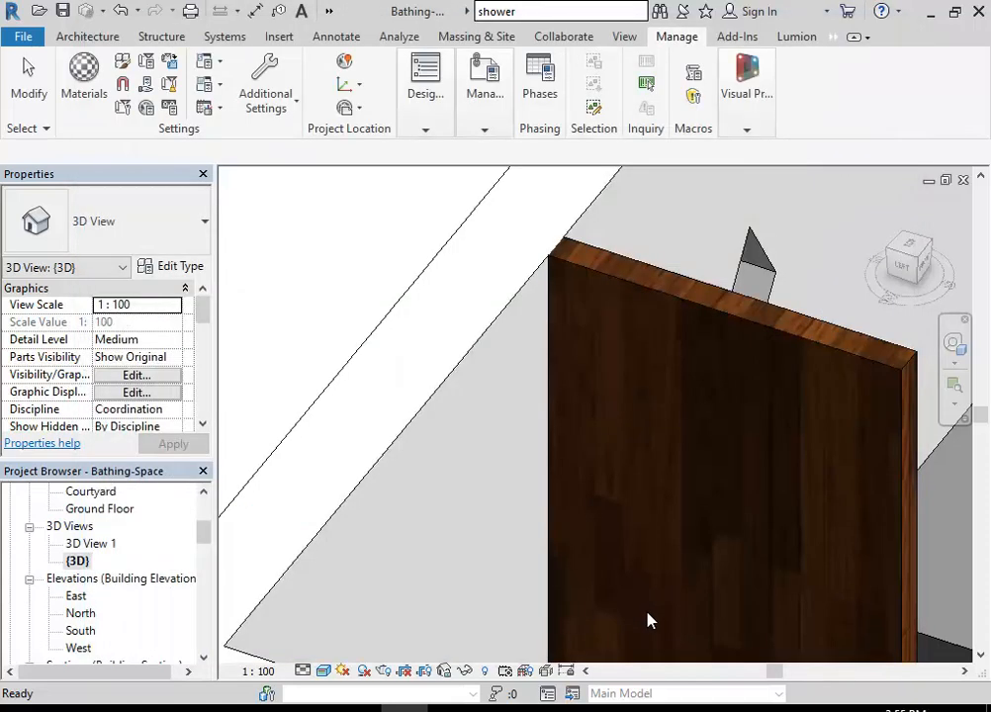
- Check the timber partition in the 3D view and open the Ground Floor plan at the bathing space
{"action": "middle_click_drag", "start_coordinate": [610, 315], "coordinate": [518, 309]}
{"action": "scroll", "coordinate": [487, 361], "scroll_direction": "down", "scroll_amount": 3}
{"action": "scroll", "coordinate": [514, 334], "scroll_direction": "up", "scroll_amount": 1}
{"action": "scroll", "coordinate": [517, 310], "scroll_direction": "down", "scroll_amount": 2}
{"action": "middle_click_drag", "start_coordinate": [583, 465], "coordinate": [594, 406]}
{"action": "left_click_drag", "start_coordinate": [205, 551], "coordinate": [204, 509]}
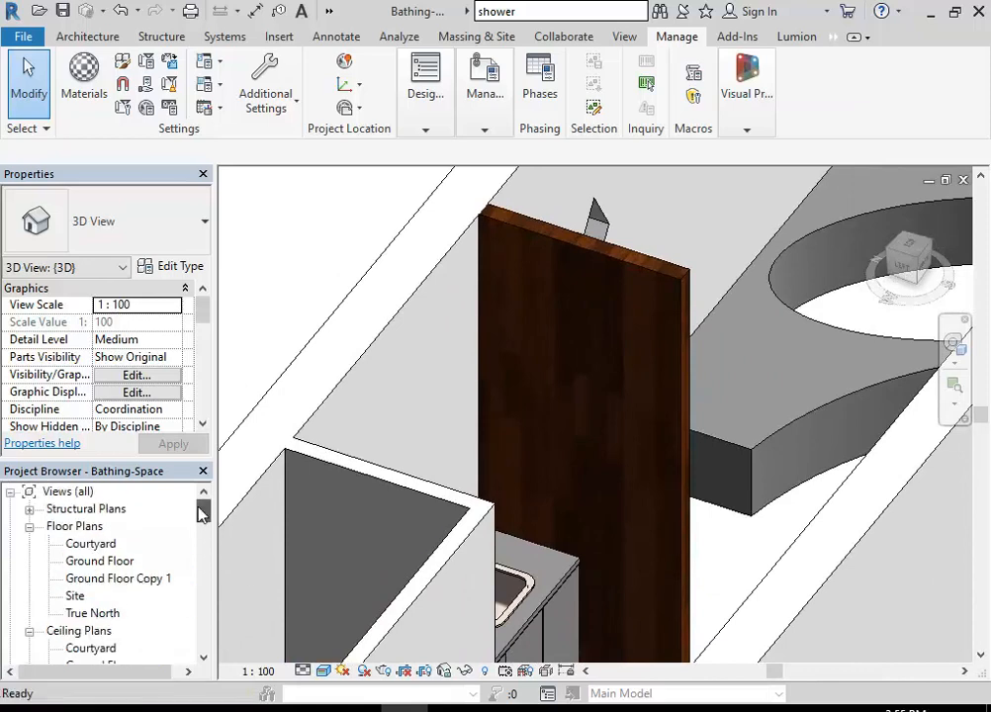
{"action": "double_click", "coordinate": [99, 561]}
{"action": "scroll", "coordinate": [416, 420], "scroll_direction": "down", "scroll_amount": 3}
{"action": "scroll", "coordinate": [470, 460], "scroll_direction": "up", "scroll_amount": 3}
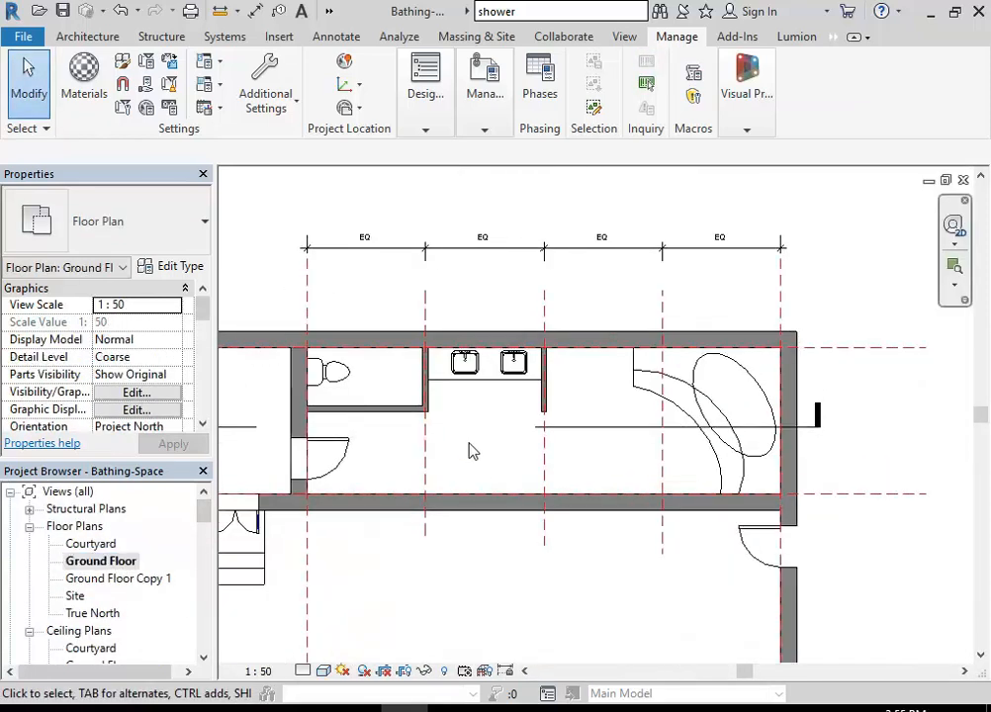
{"action": "scroll", "coordinate": [472, 445], "scroll_direction": "up", "scroll_amount": 1}
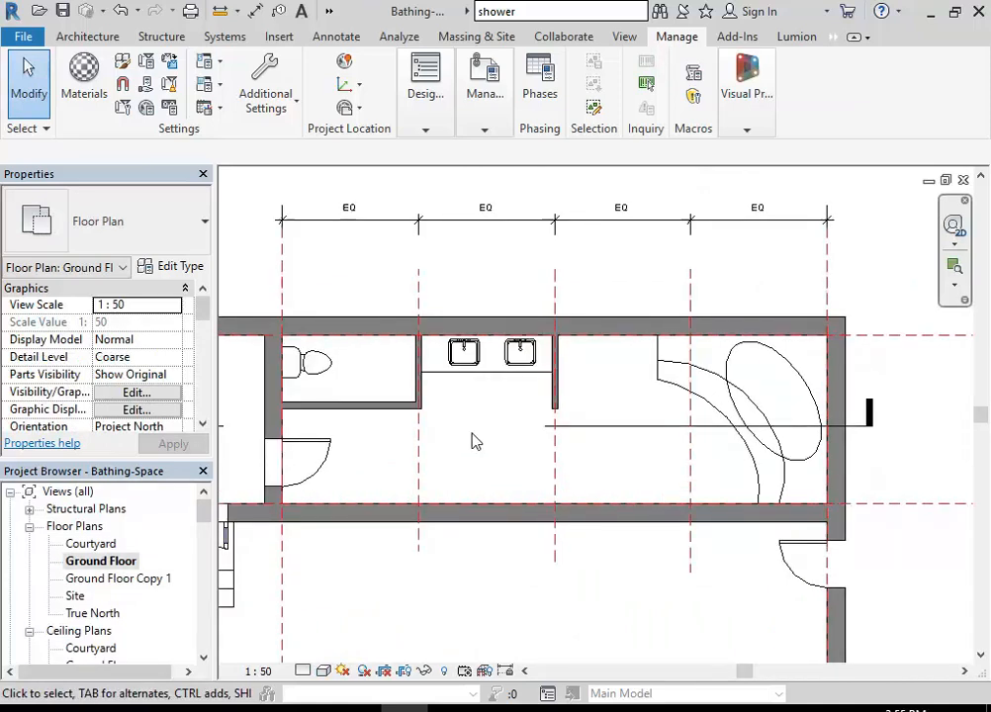
- Place a perspective camera by the toilet compartment, aimed past the timber partition toward the bath, and display its view as Realistic
{"action": "left_click", "coordinate": [330, 12]}
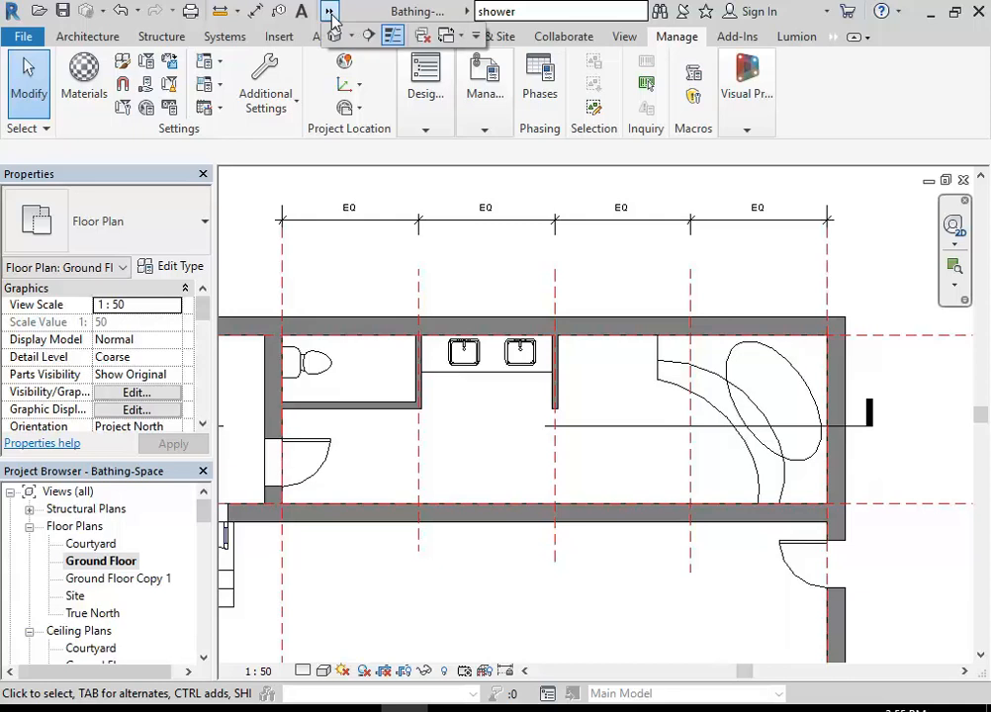
{"action": "left_click", "coordinate": [351, 35]}
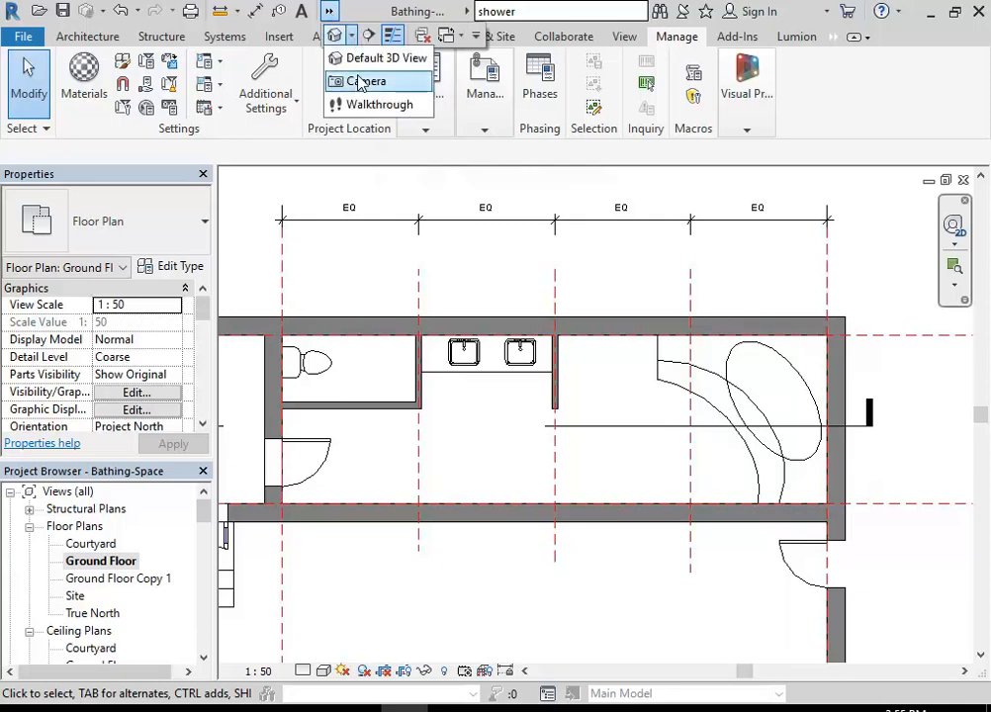
{"action": "left_click", "coordinate": [363, 82]}
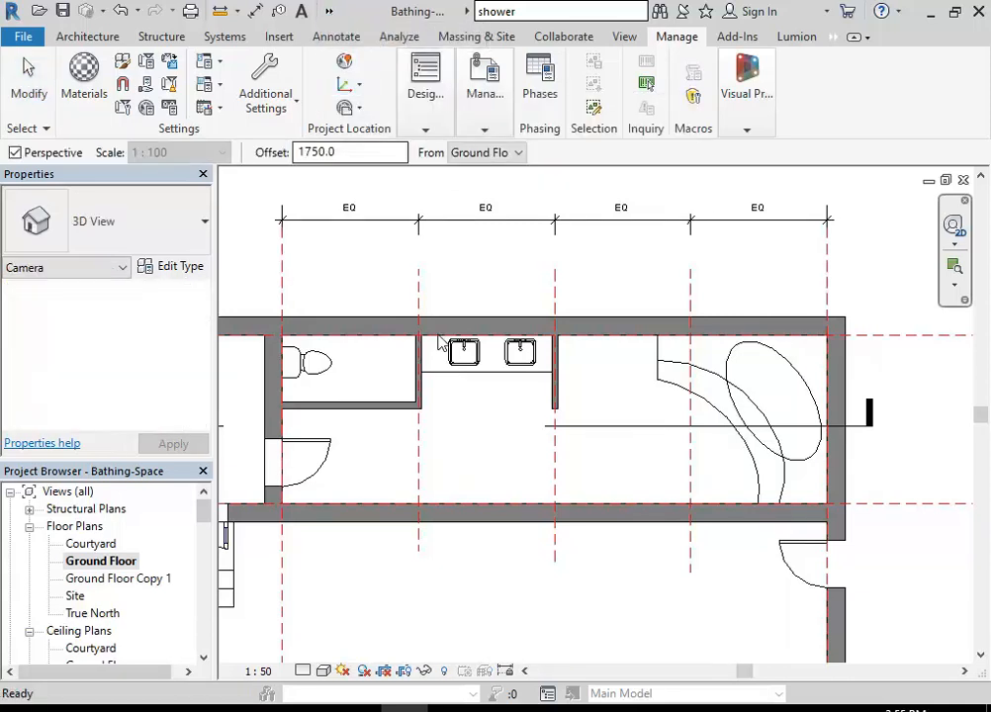
{"action": "left_click", "coordinate": [404, 459]}
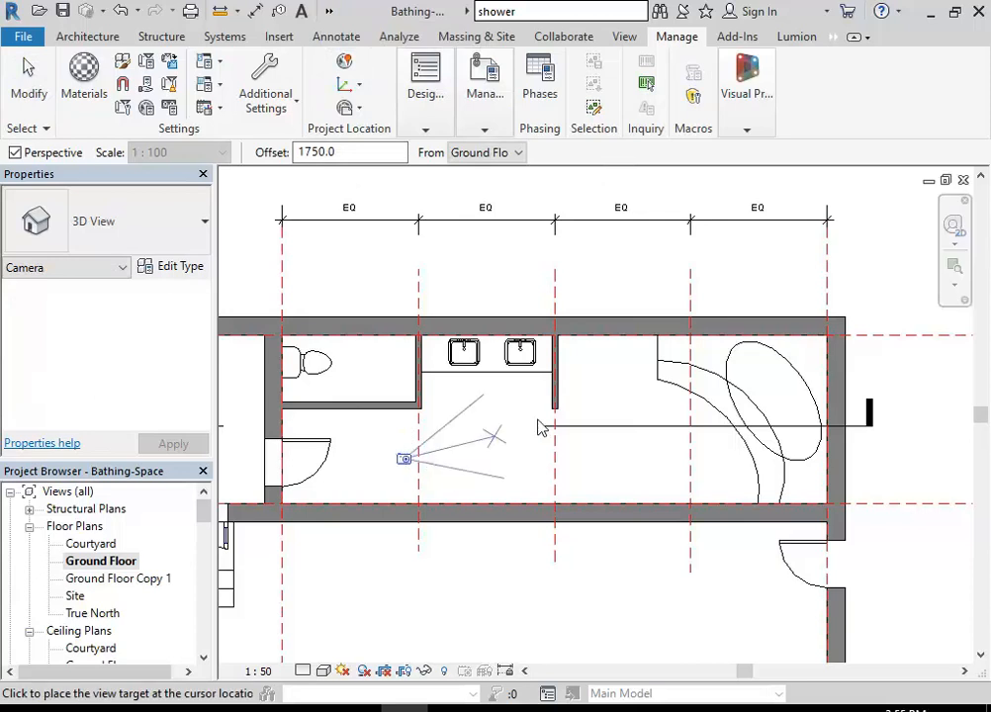
{"action": "left_click", "coordinate": [937, 334]}
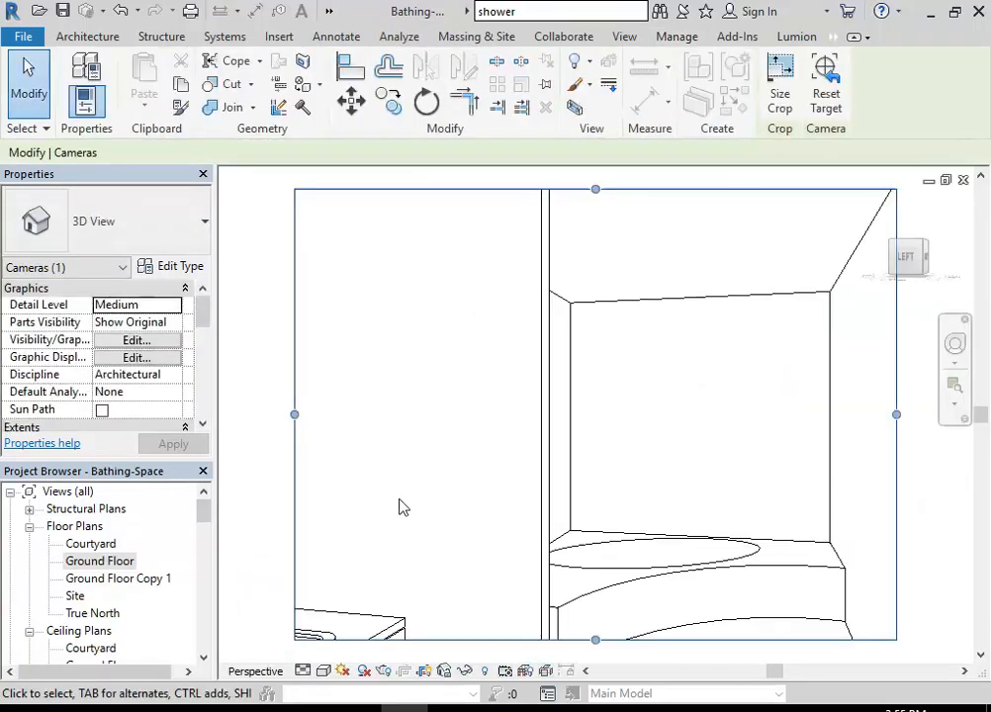
{"action": "left_click", "coordinate": [323, 671]}
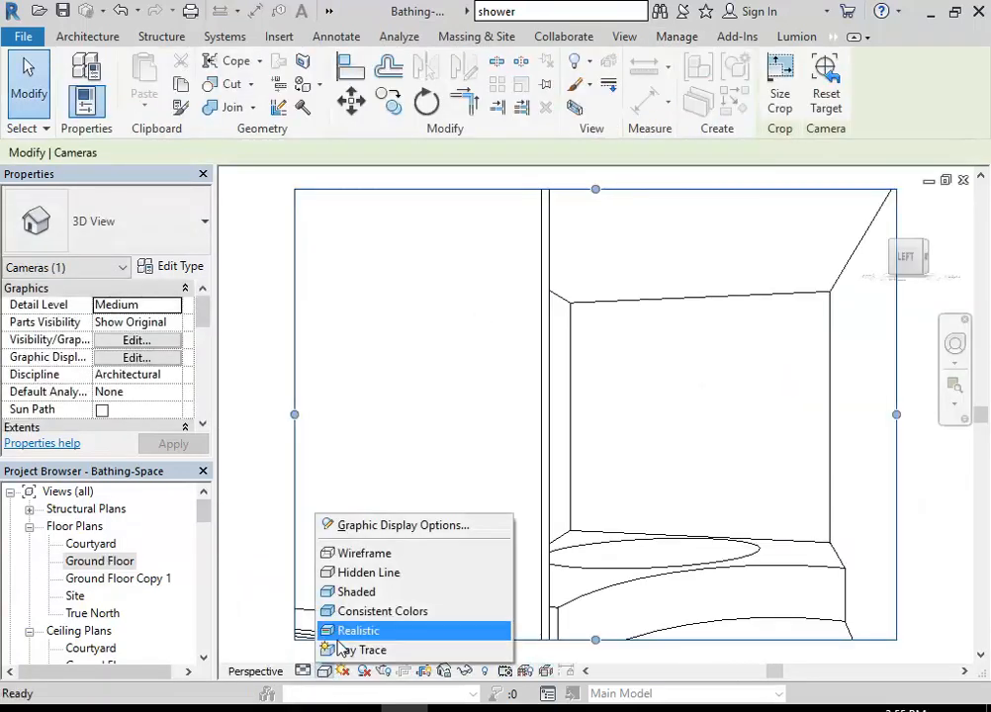
{"action": "left_click", "coordinate": [346, 631]}
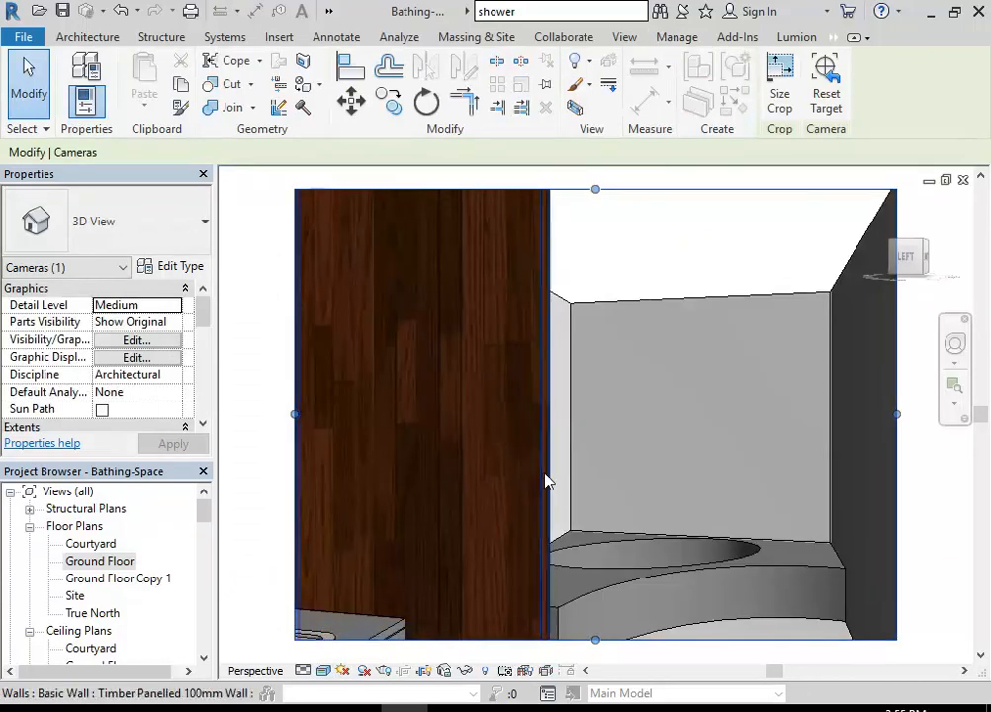
- Render the camera view at Draft quality to inspect the stained wood, and close the rendering settings
{"action": "left_click", "coordinate": [386, 672]}
{"action": "left_click", "coordinate": [179, 101]}
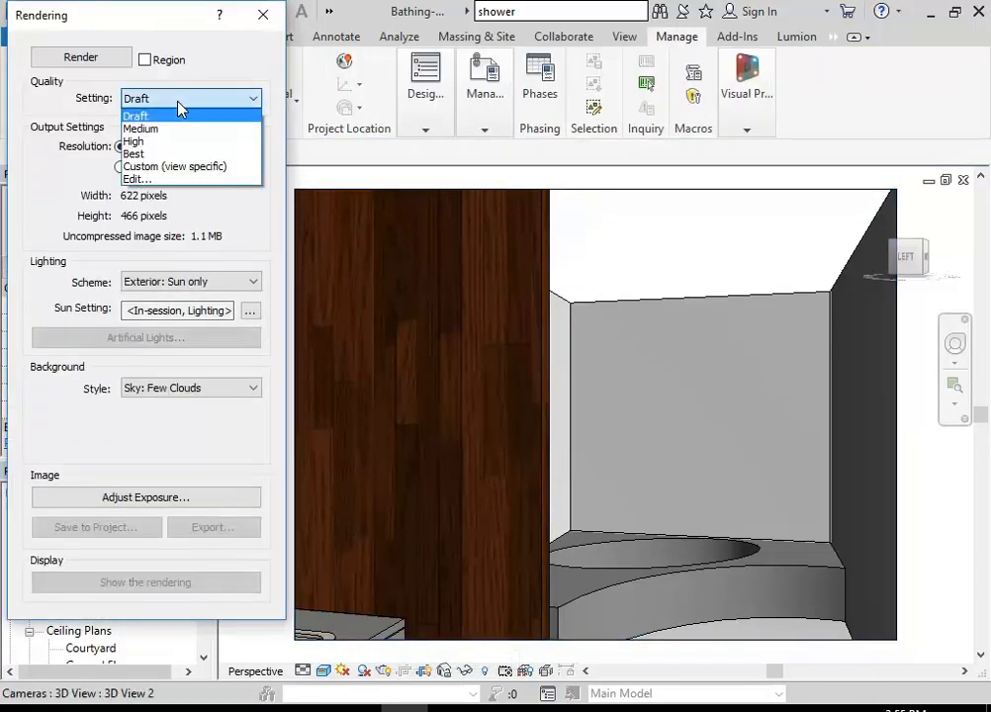
{"action": "left_click", "coordinate": [184, 99]}
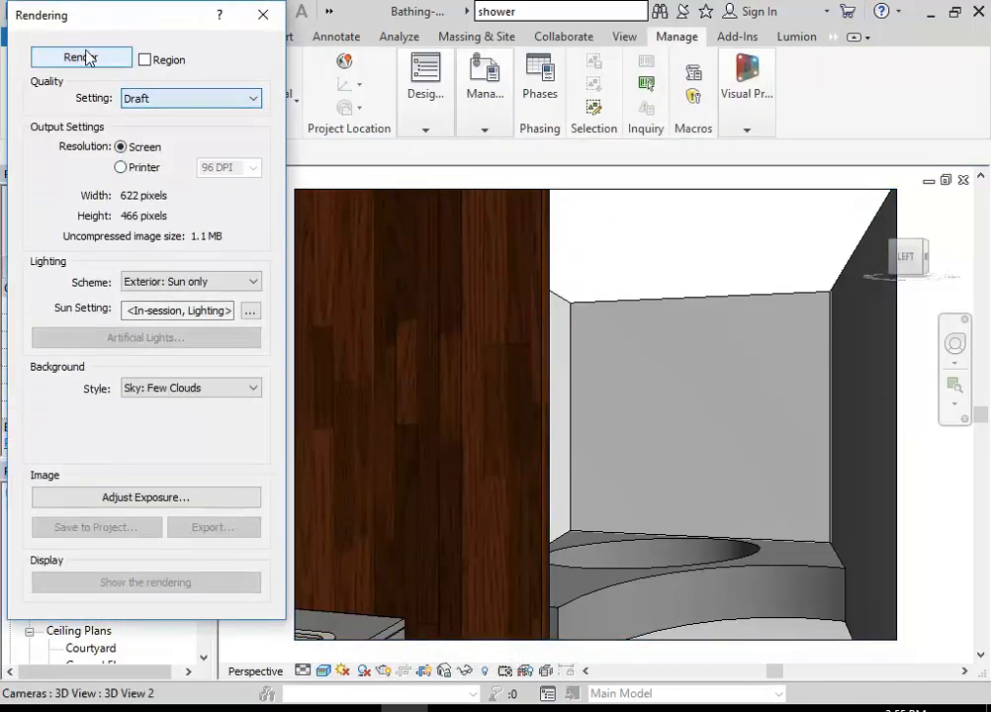
{"action": "left_click", "coordinate": [81, 58]}
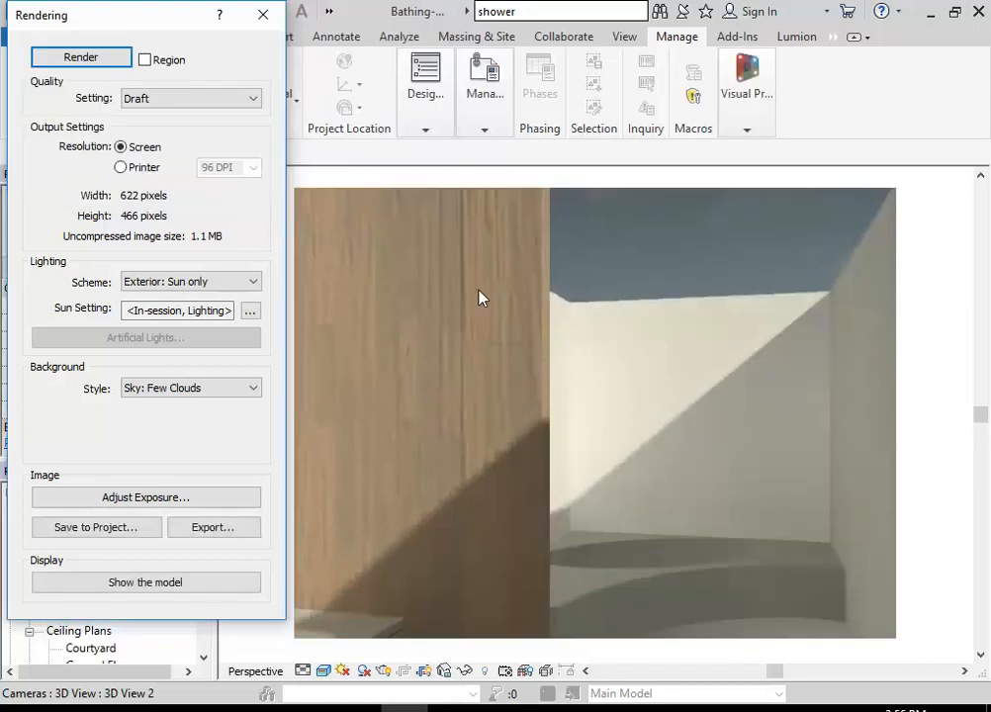
{"action": "left_click", "coordinate": [263, 14]}
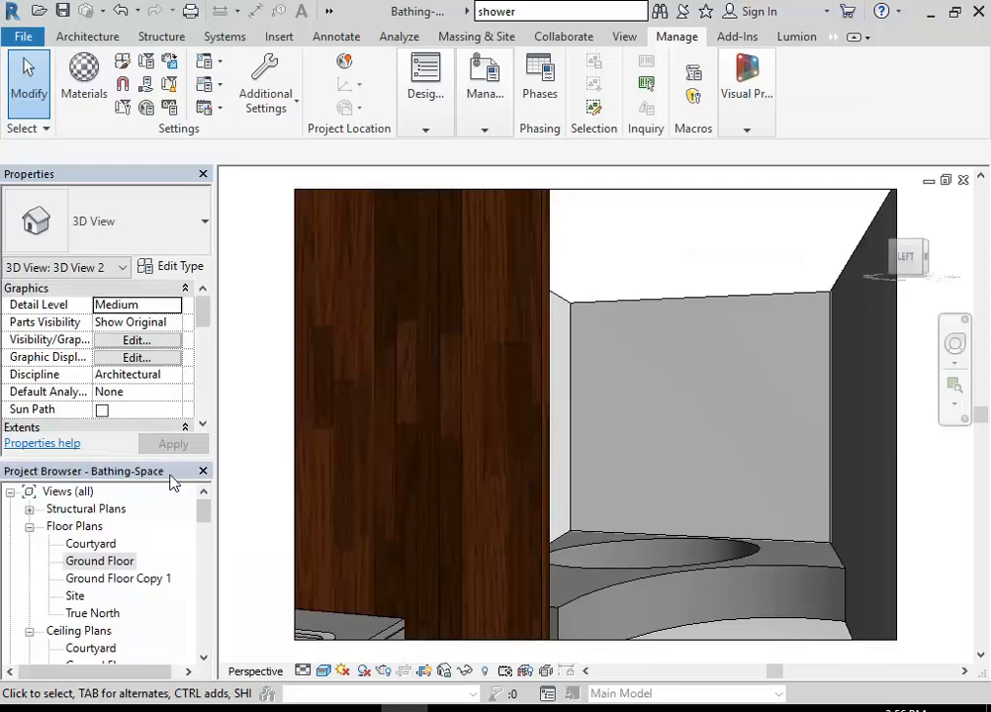
- Return to the {3D} view and look at the timber partition from above
{"action": "left_click_drag", "start_coordinate": [206, 515], "coordinate": [203, 528]}
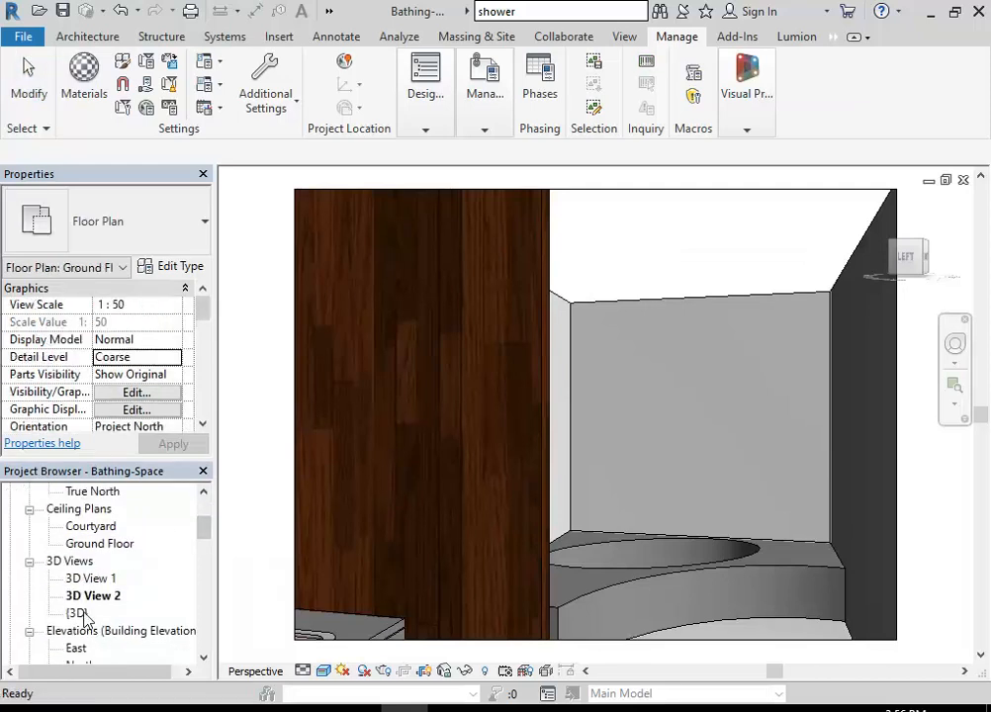
{"action": "double_click", "coordinate": [77, 613]}
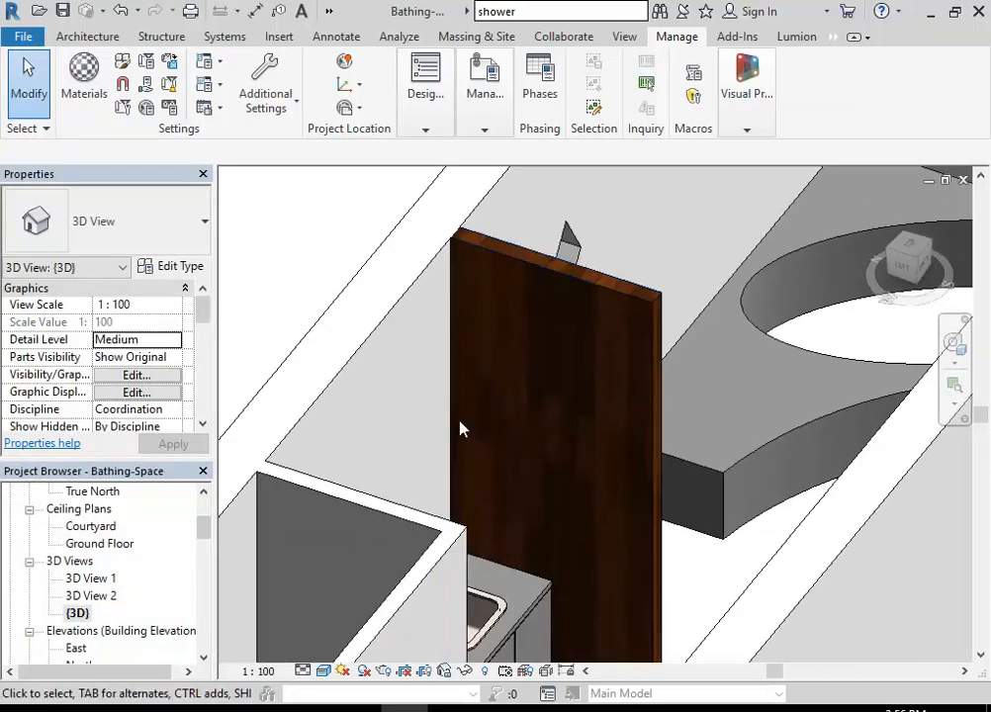
{"action": "middle_click_drag", "start_coordinate": [451, 332], "coordinate": [372, 476], "text": "shift"}
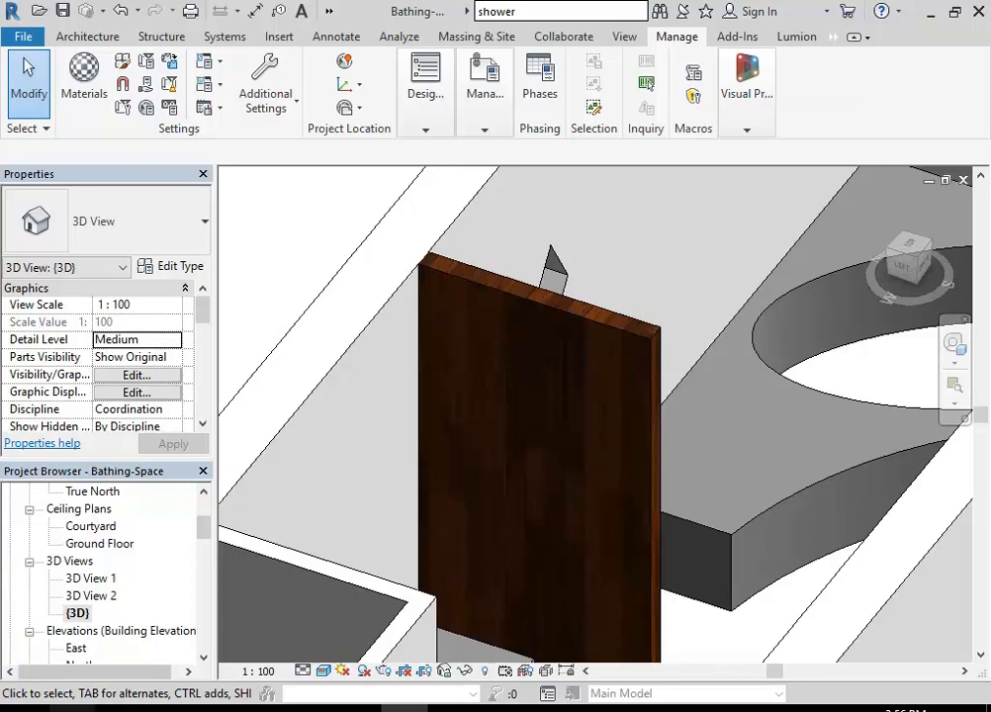
- Switch to the Wood folder in File Explorer and browse its timber texture images for a plank pattern
{"action": "mouse_move", "coordinate": [71, 708]}
{"action": "mouse_move", "coordinate": [306, 671]}
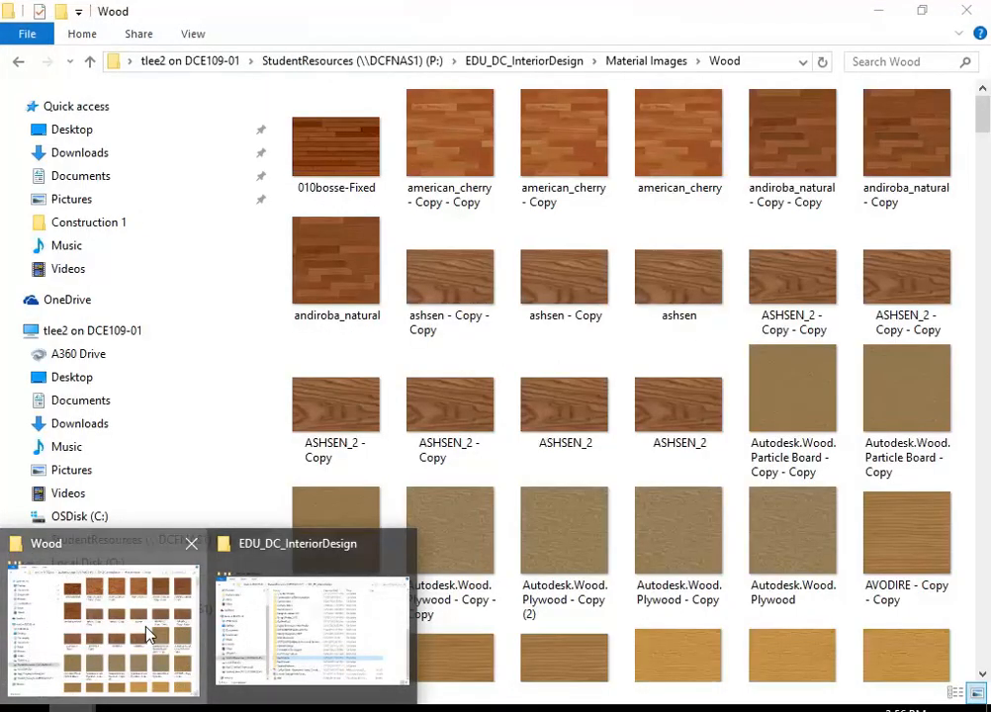
{"action": "left_click", "coordinate": [146, 634]}
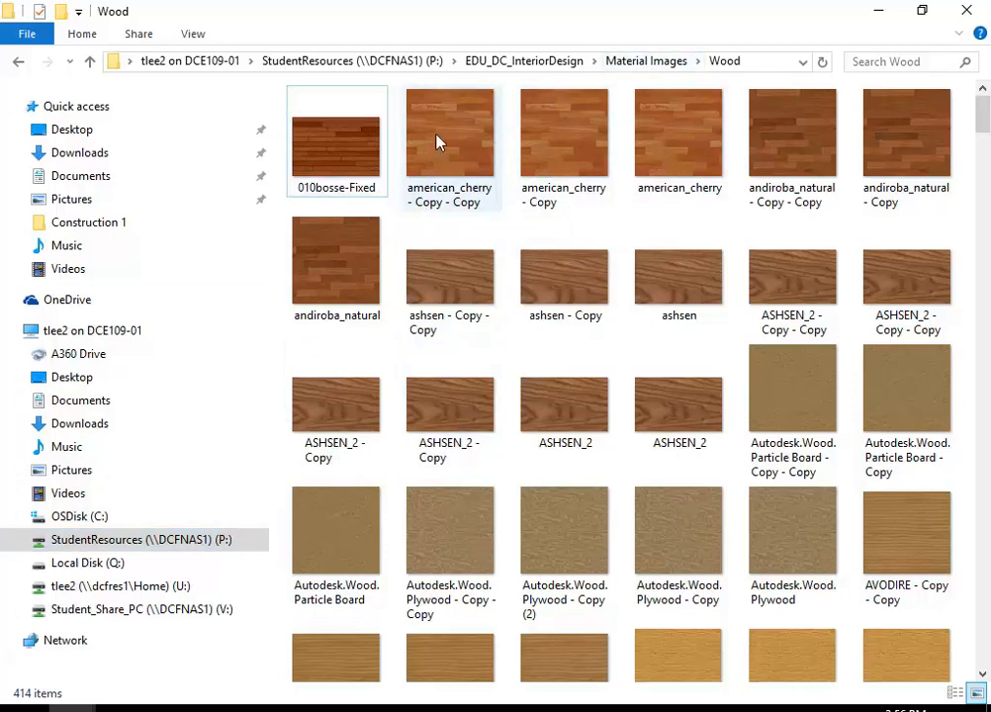
{"action": "left_click", "coordinate": [461, 139]}
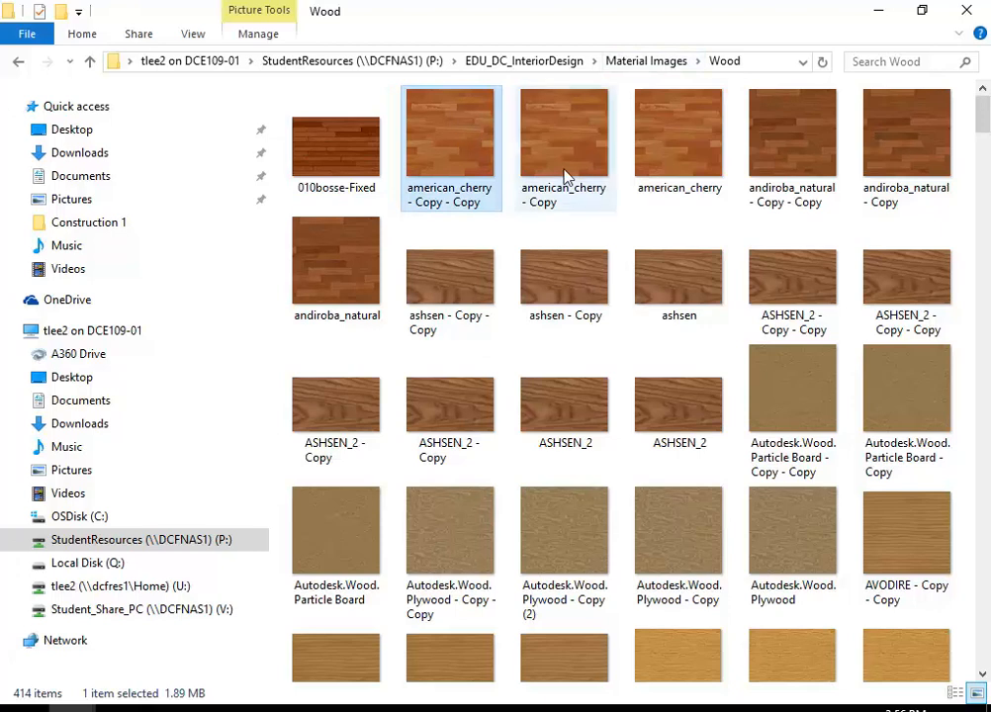
{"action": "scroll", "coordinate": [480, 244], "scroll_direction": "down", "scroll_amount": 15}
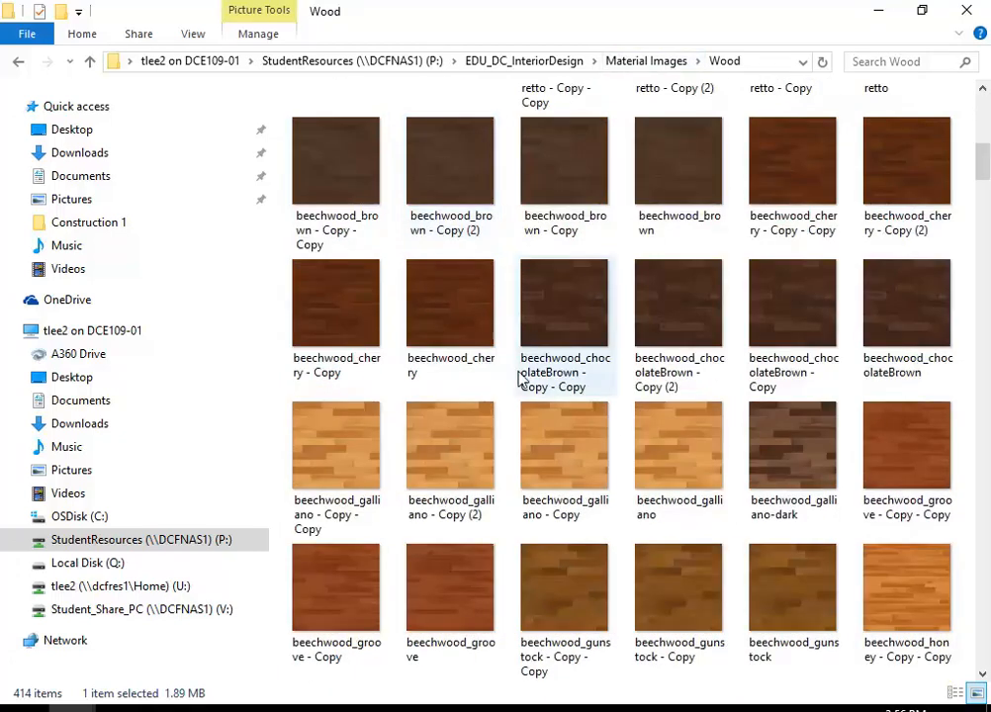
{"action": "scroll", "coordinate": [524, 386], "scroll_direction": "down", "scroll_amount": 4}
{"action": "scroll", "coordinate": [593, 277], "scroll_direction": "up", "scroll_amount": 5}
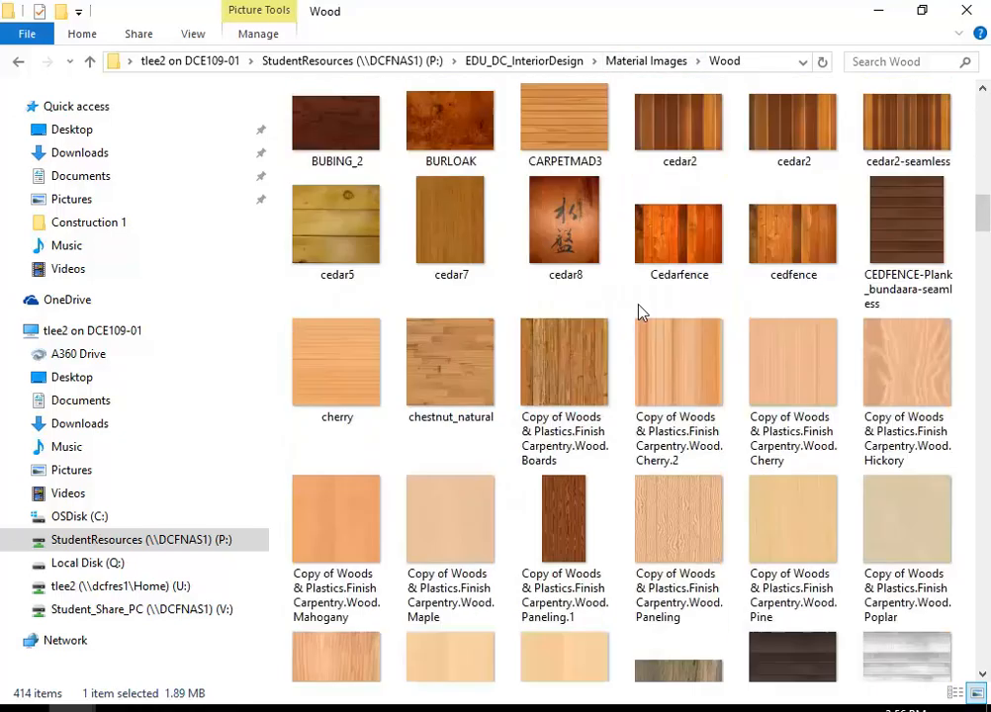
- Try to open the Cedarfence image in Adobe Photoshop CC 2017, accepting the damaged file, and close the document
{"action": "left_click", "coordinate": [681, 243]}
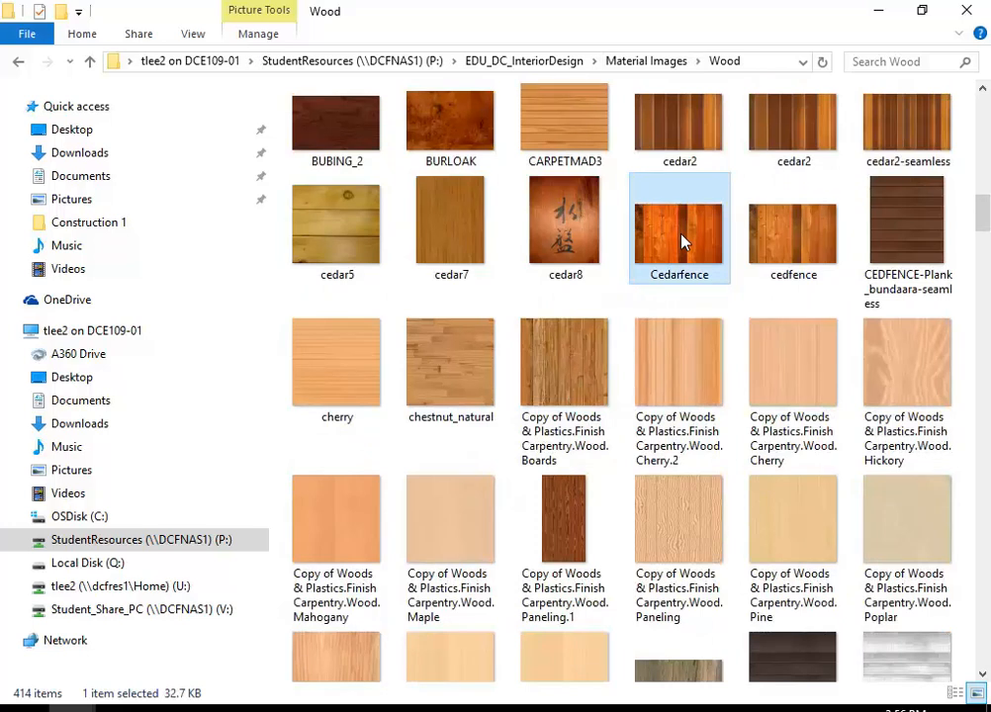
{"action": "right_click", "coordinate": [682, 242]}
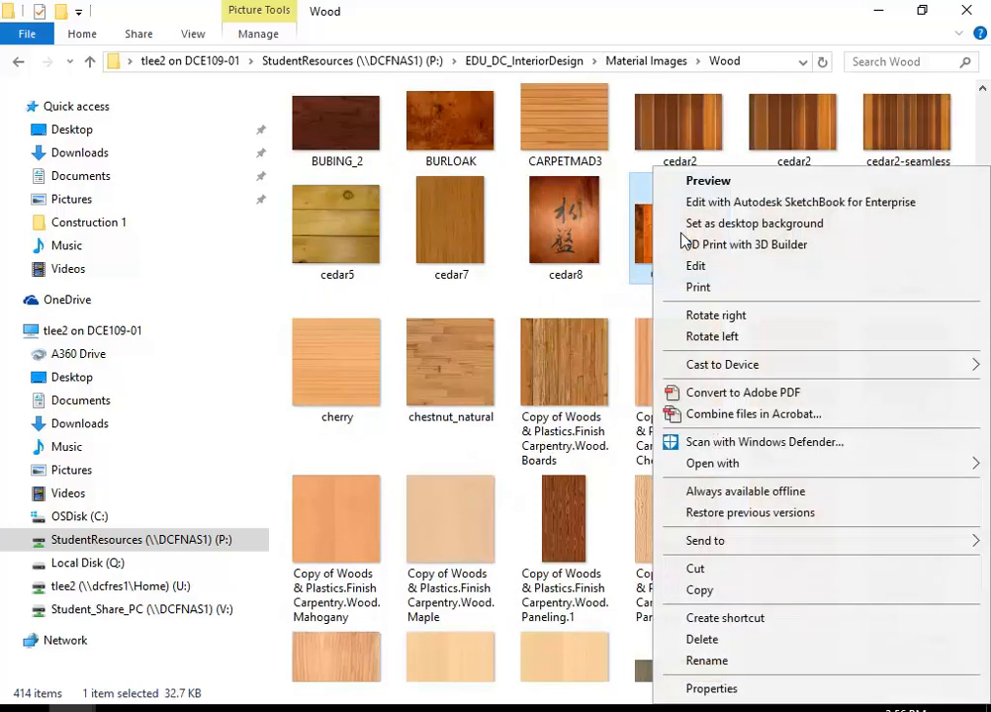
{"action": "mouse_move", "coordinate": [693, 463]}
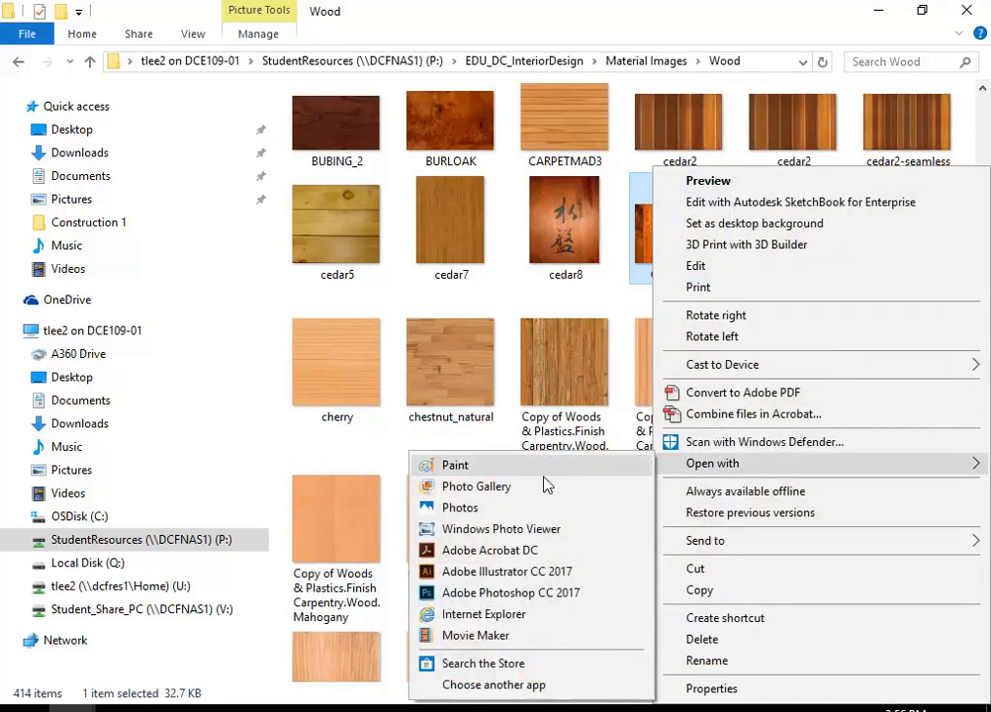
{"action": "left_click", "coordinate": [504, 593]}
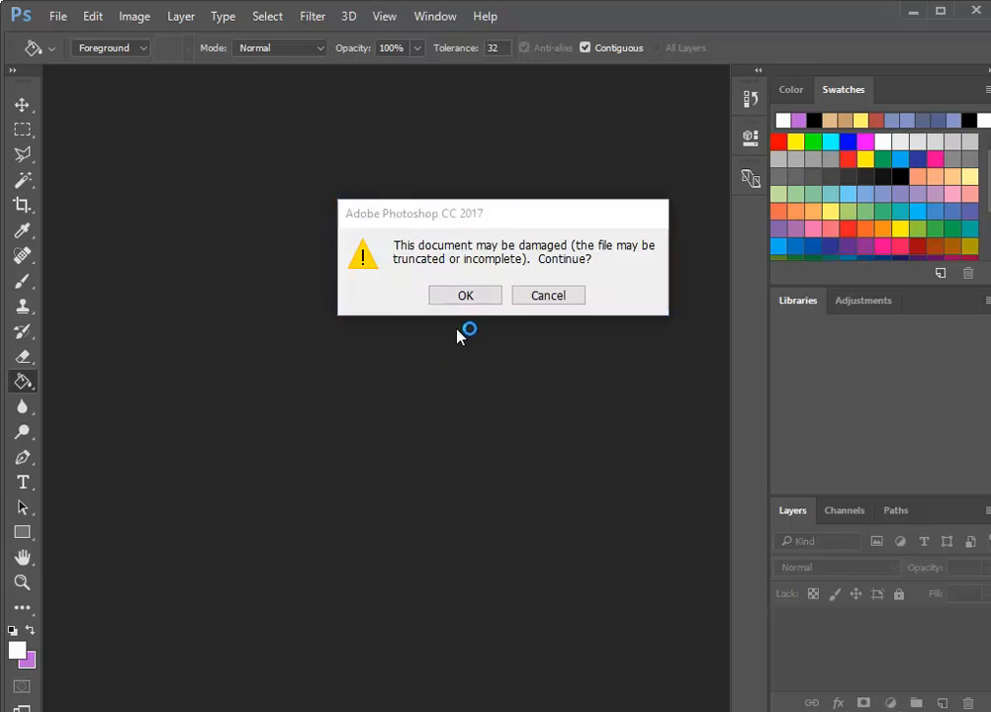
{"action": "left_click", "coordinate": [469, 296]}
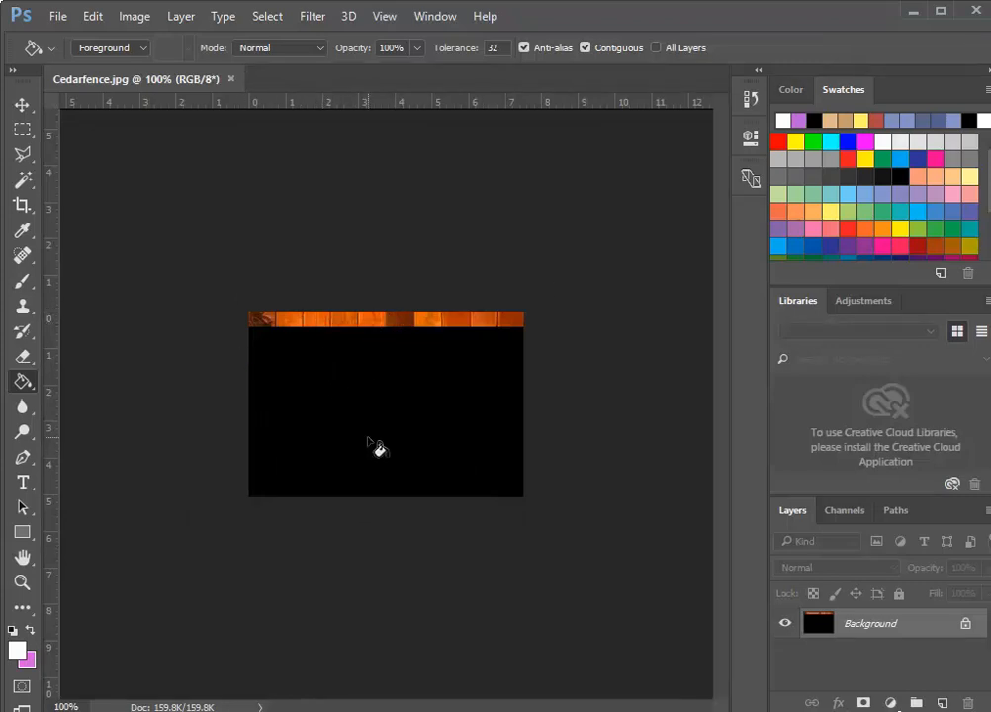
{"action": "left_click", "coordinate": [231, 79]}
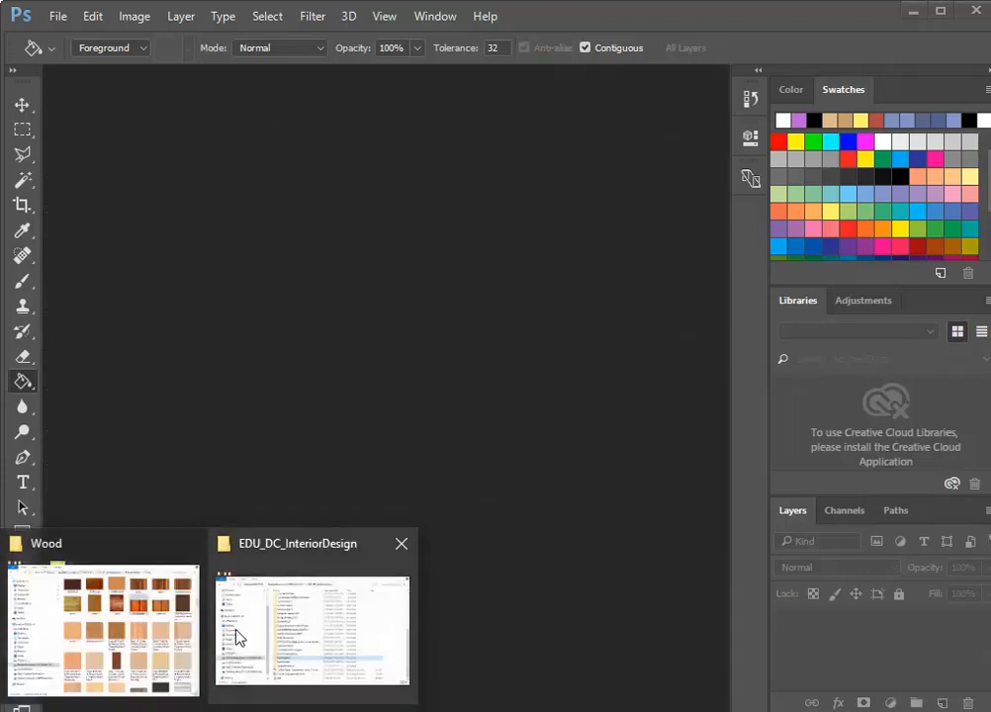
{"action": "left_click", "coordinate": [259, 648]}
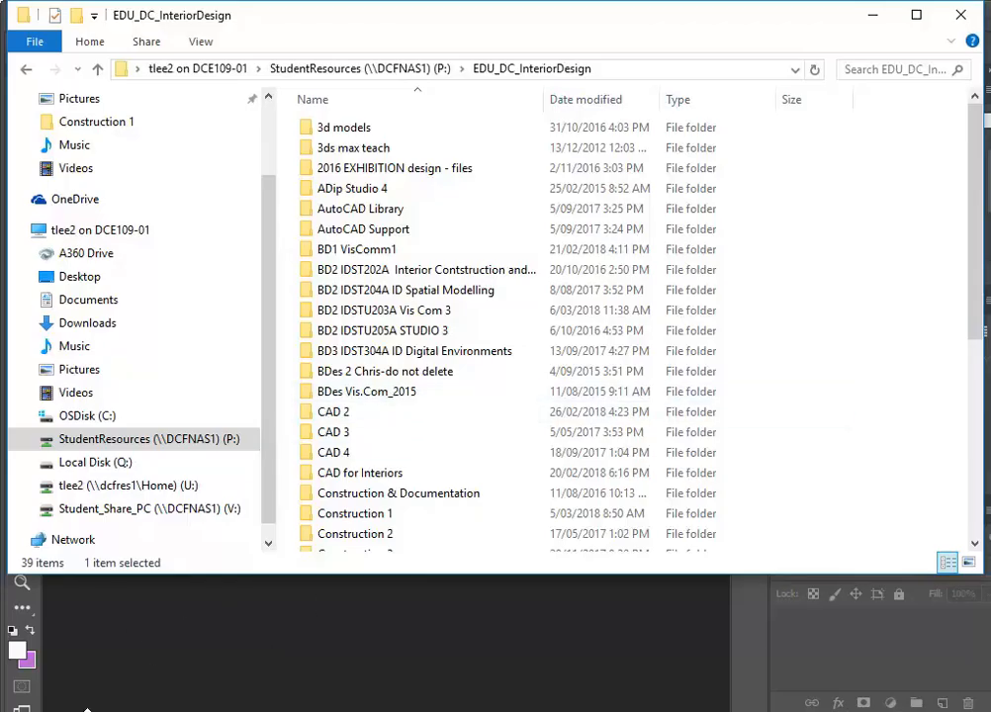
{"action": "left_click", "coordinate": [74, 660]}
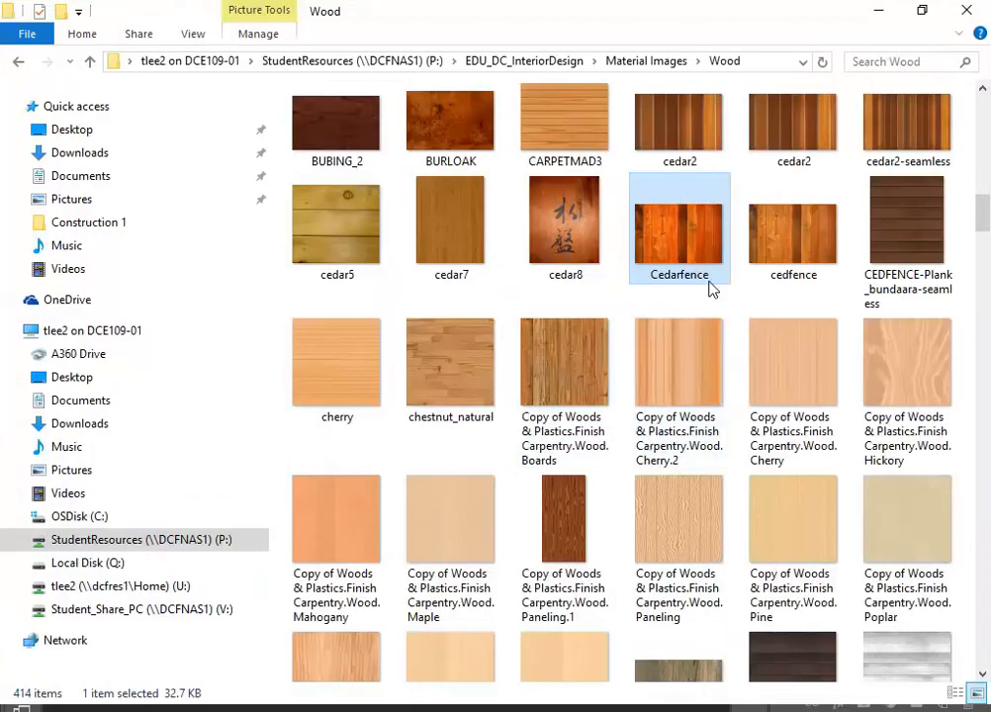
{"action": "right_click", "coordinate": [684, 242]}
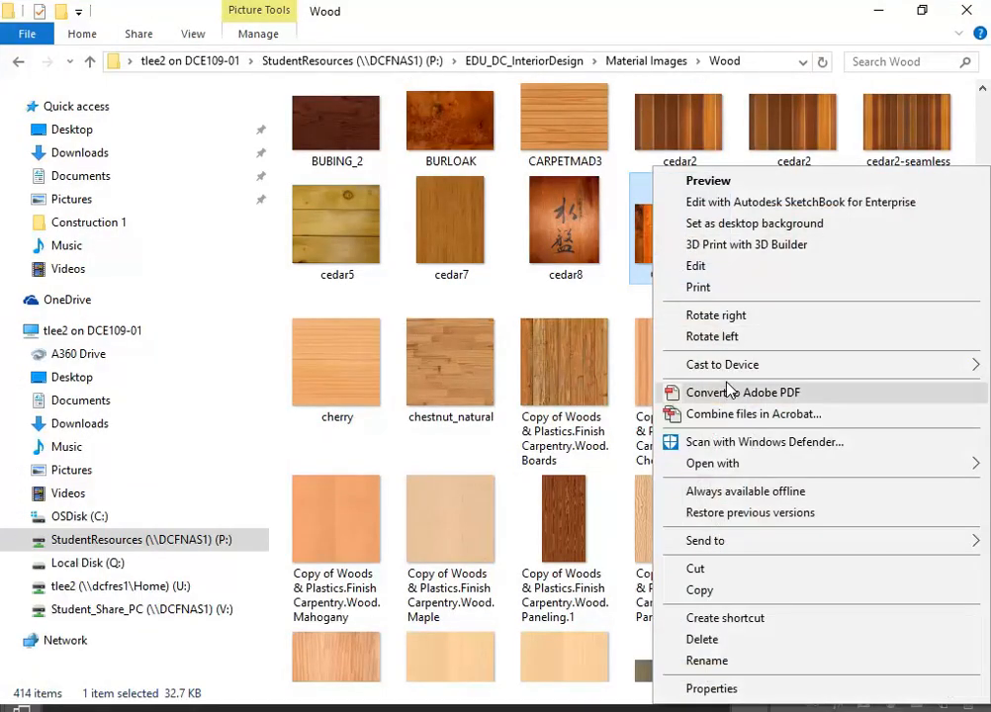
{"action": "mouse_move", "coordinate": [719, 467]}
{"action": "left_click", "coordinate": [495, 593]}
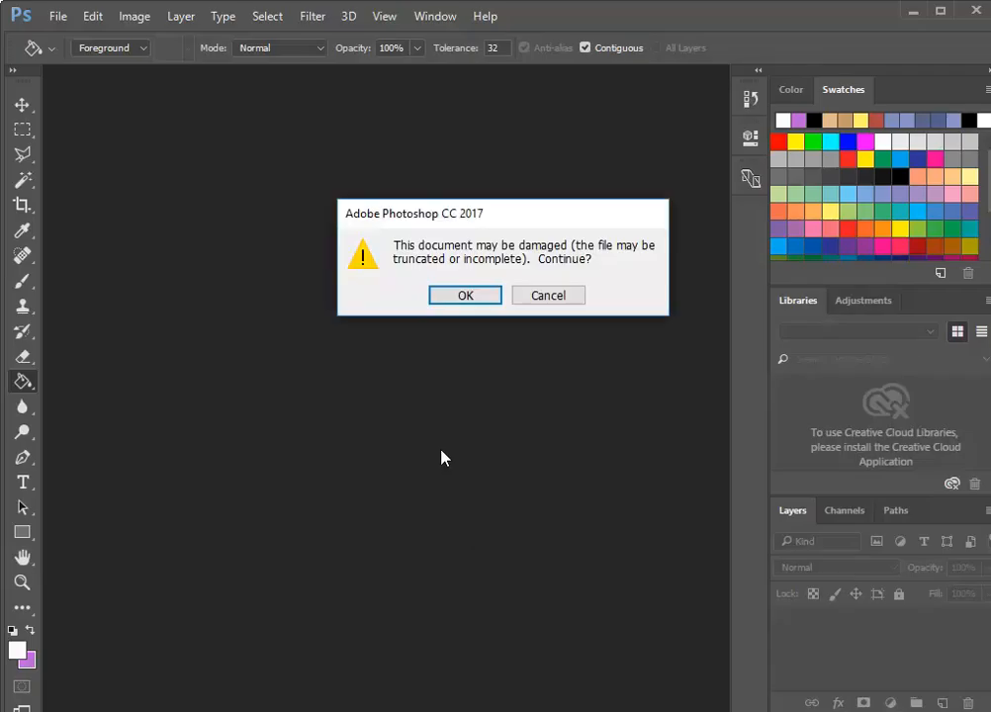
{"action": "left_click", "coordinate": [560, 295]}
- Browse for an image to open in Photoshop, going to EDU_DC_InteriorDesign > Material Images > Wood on the StudentResources (P:) drive
{"action": "left_click", "coordinate": [58, 16]}
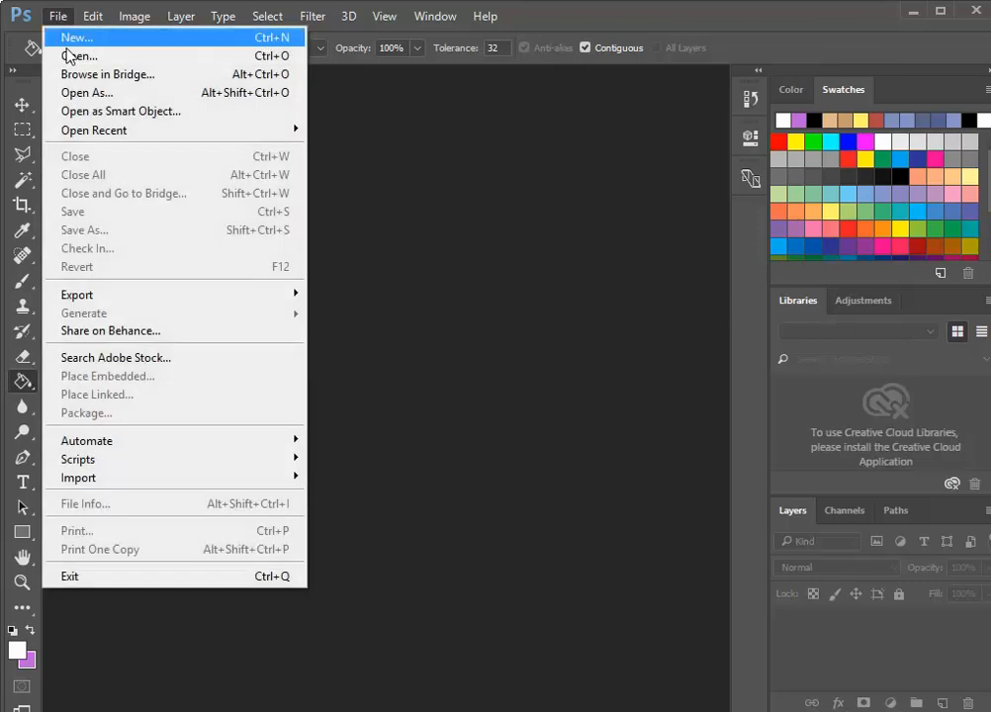
{"action": "left_click", "coordinate": [77, 56]}
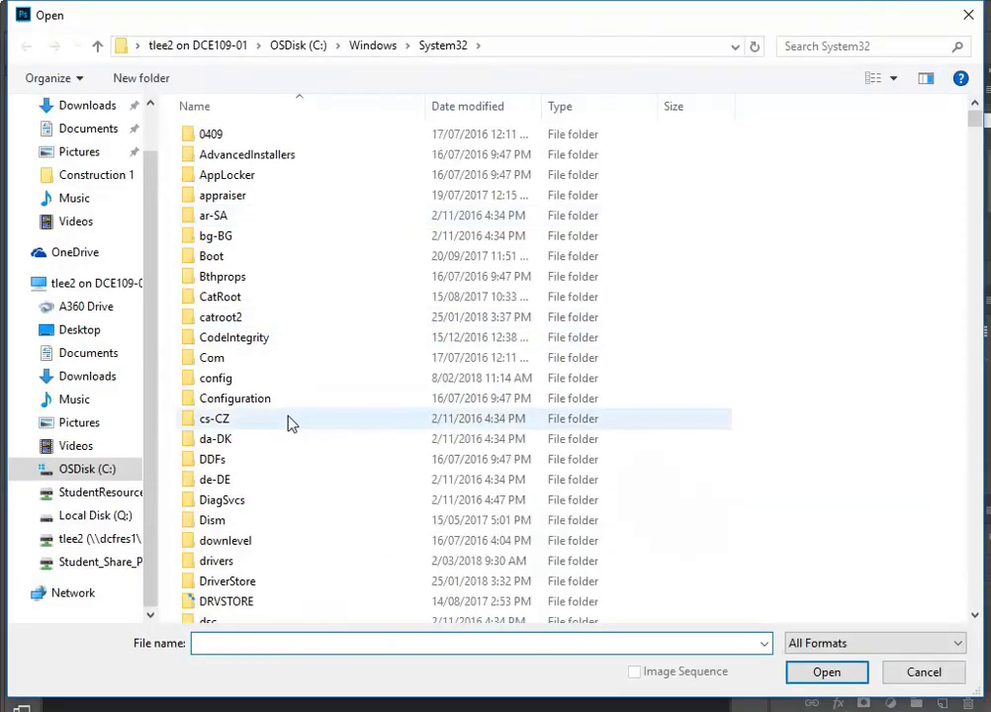
{"action": "left_click", "coordinate": [89, 494]}
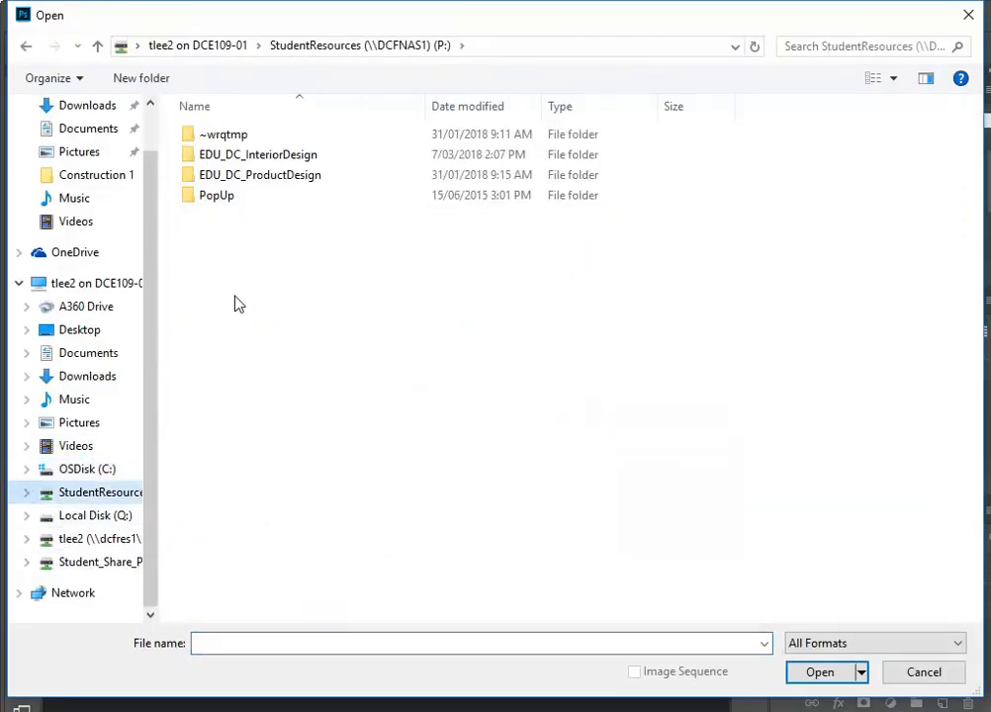
{"action": "double_click", "coordinate": [247, 159]}
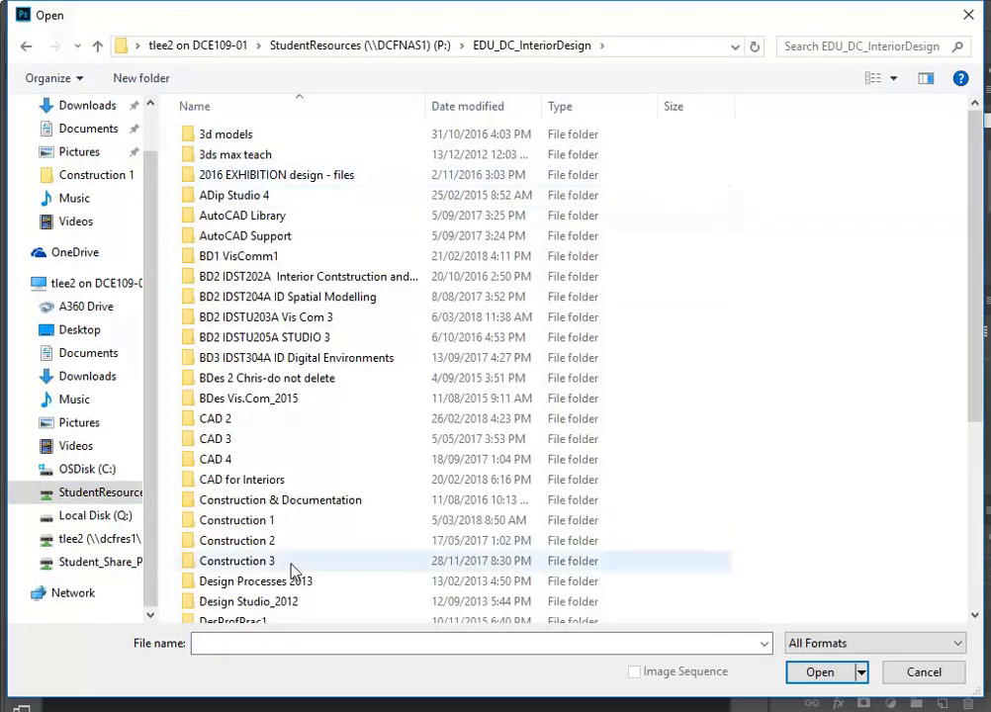
{"action": "scroll", "coordinate": [296, 572], "scroll_direction": "down", "scroll_amount": 5}
{"action": "double_click", "coordinate": [233, 450]}
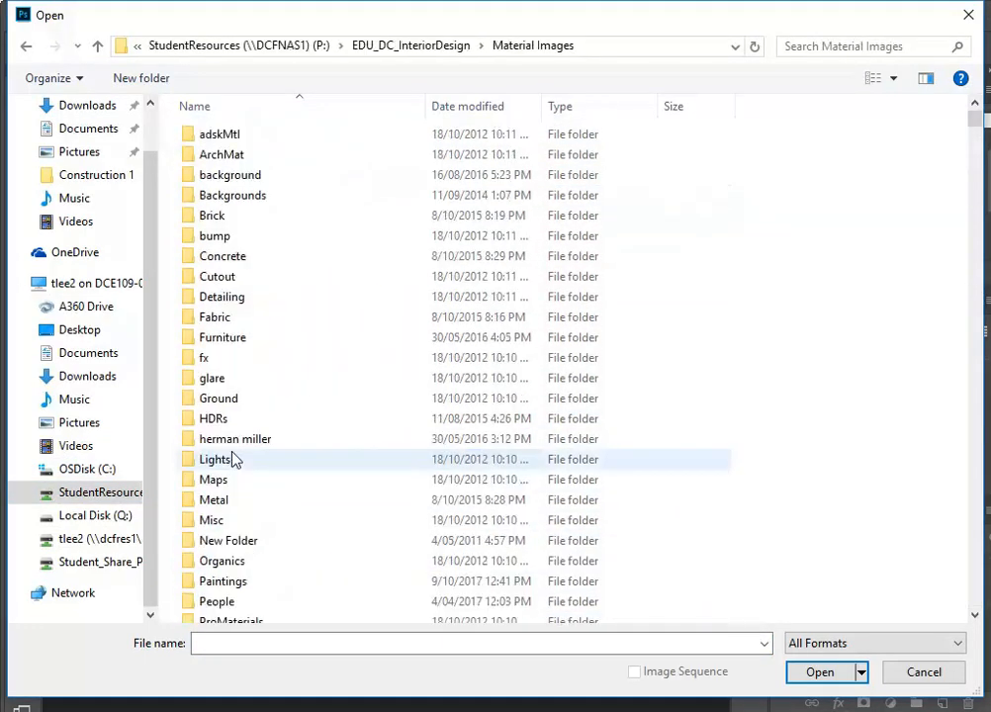
{"action": "scroll", "coordinate": [254, 367], "scroll_direction": "down", "scroll_amount": 3}
{"action": "scroll", "coordinate": [254, 368], "scroll_direction": "down", "scroll_amount": 4}
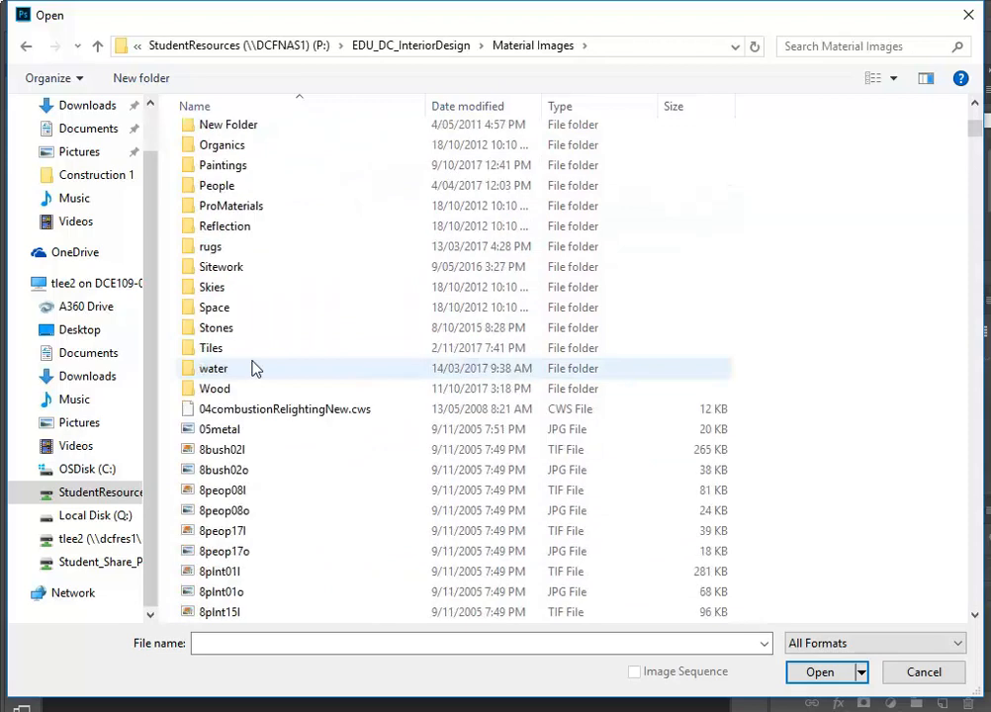
{"action": "double_click", "coordinate": [236, 390]}
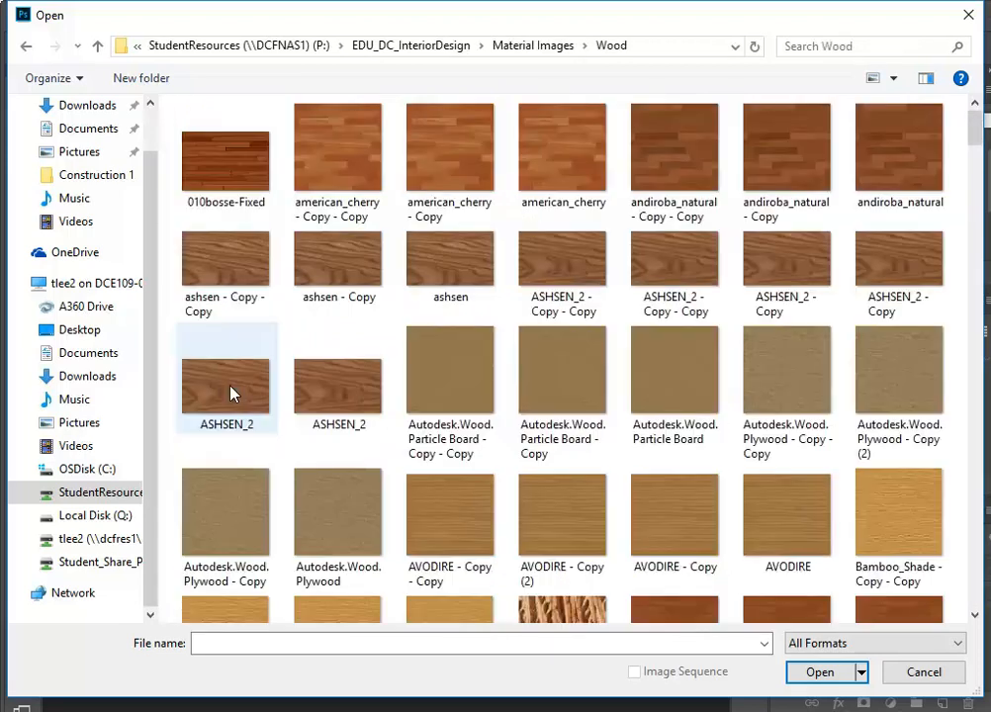
- Open the cedfence image from the Wood folder and activate the Move tool
{"action": "scroll", "coordinate": [560, 390], "scroll_direction": "down", "scroll_amount": 5}
{"action": "scroll", "coordinate": [562, 392], "scroll_direction": "down", "scroll_amount": 8}
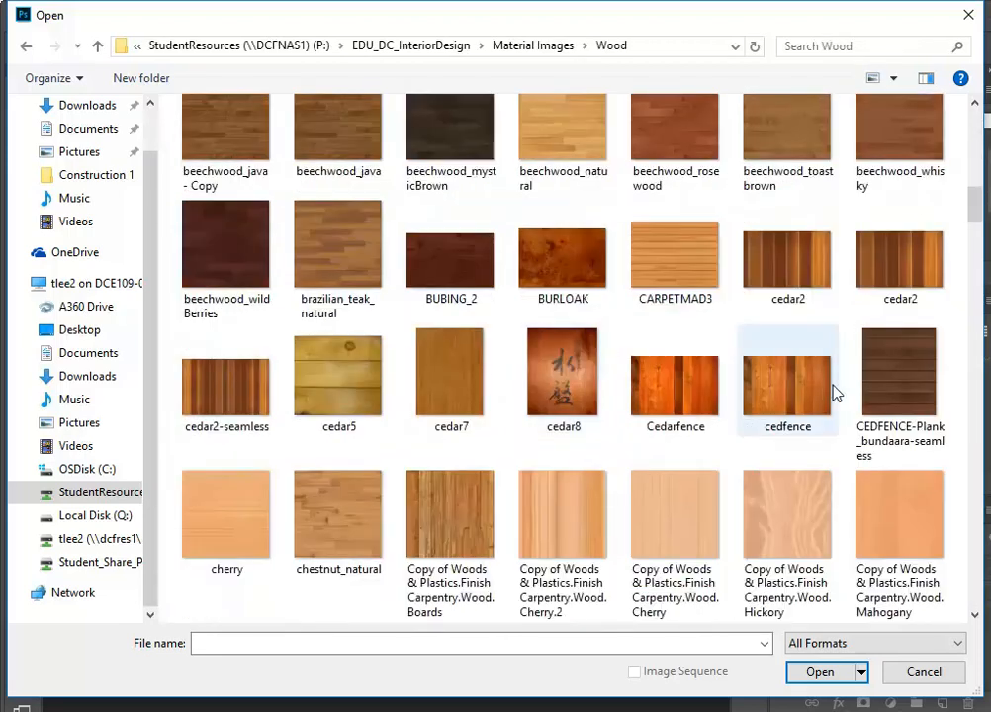
{"action": "double_click", "coordinate": [839, 396]}
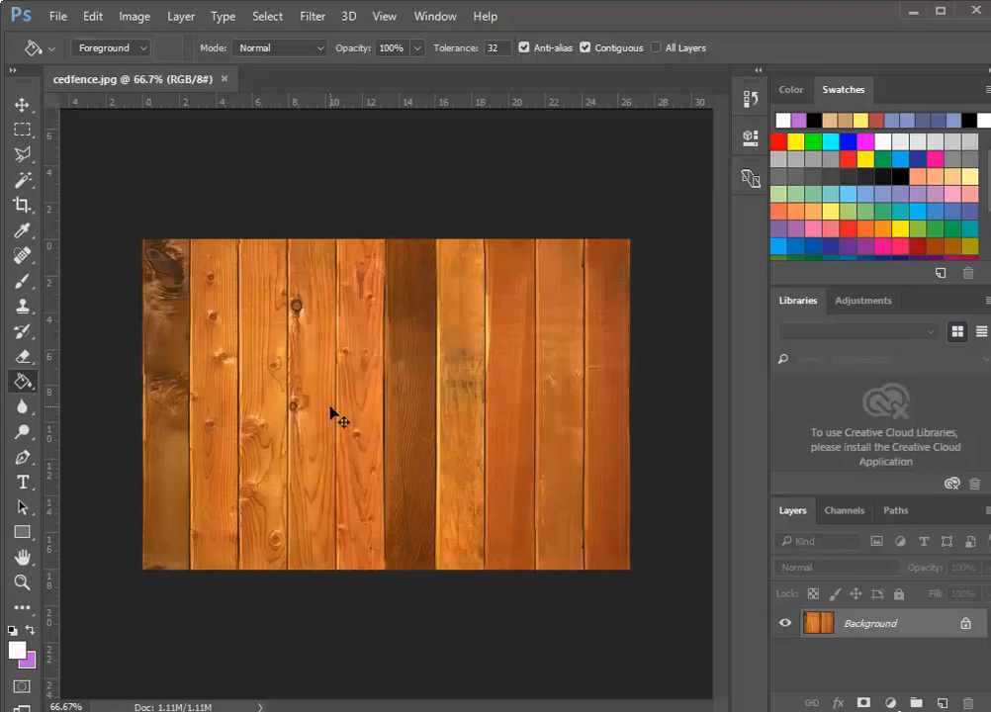
{"action": "left_click", "coordinate": [20, 101]}
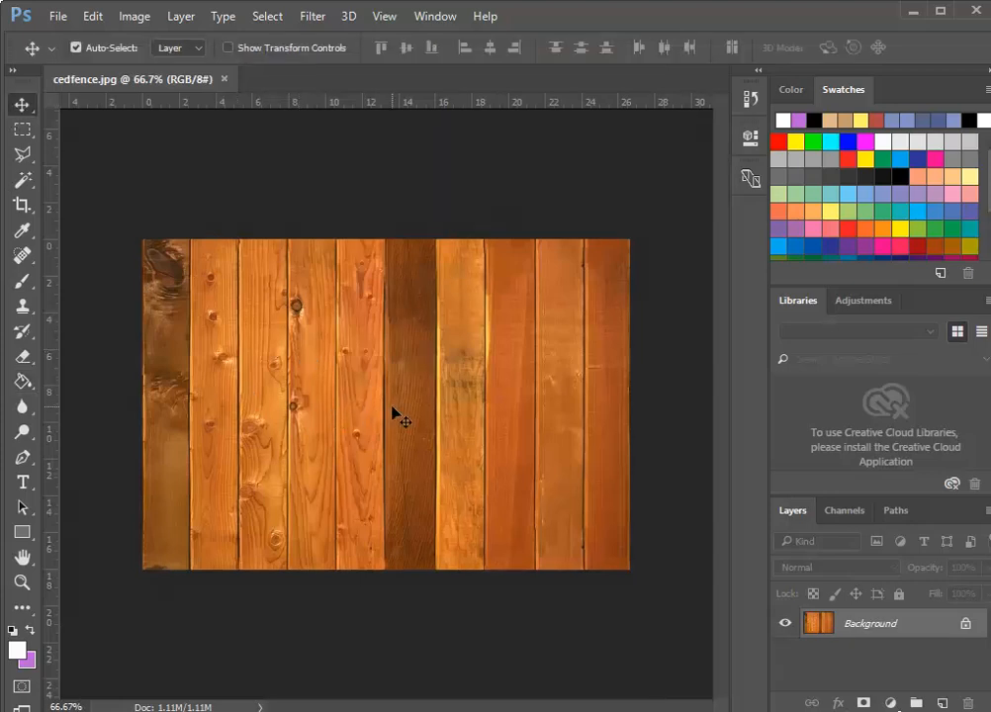
{"action": "key", "text": "ctrl"}
{"action": "scroll", "coordinate": [354, 454], "scroll_direction": "up", "scroll_amount": 1, "text": "alt"}
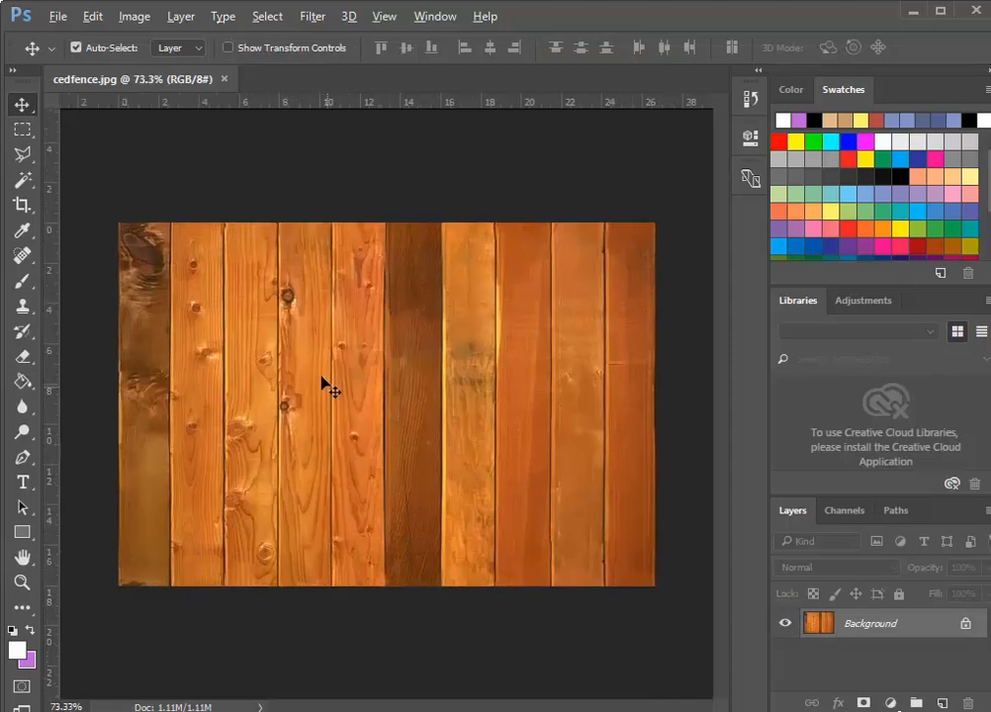
{"action": "left_click", "coordinate": [136, 15]}
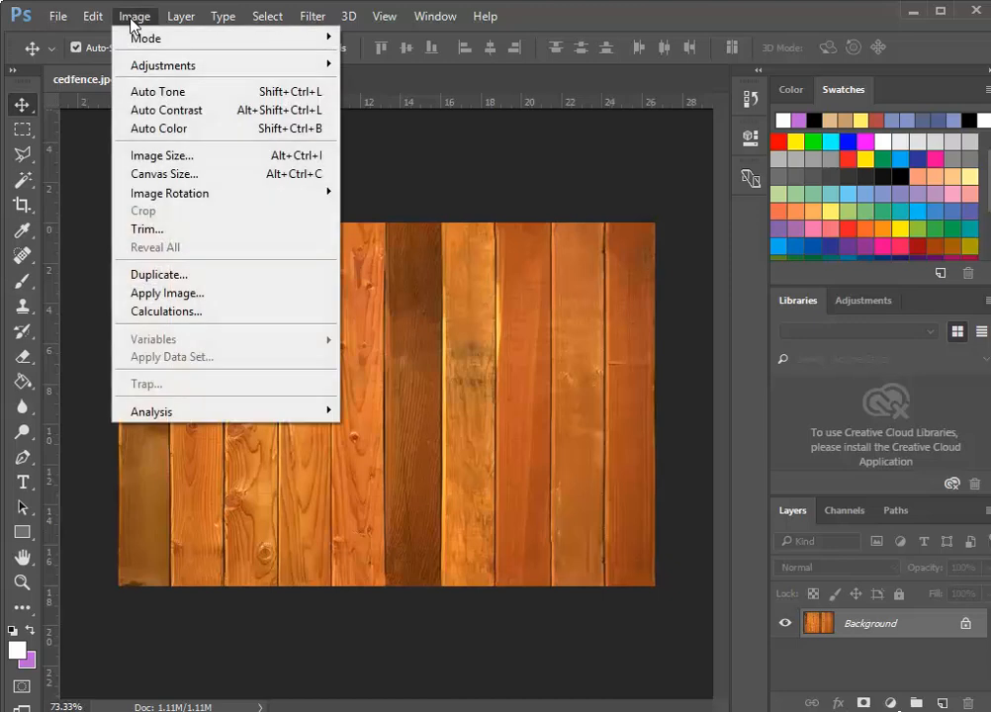
{"action": "mouse_move", "coordinate": [138, 63]}
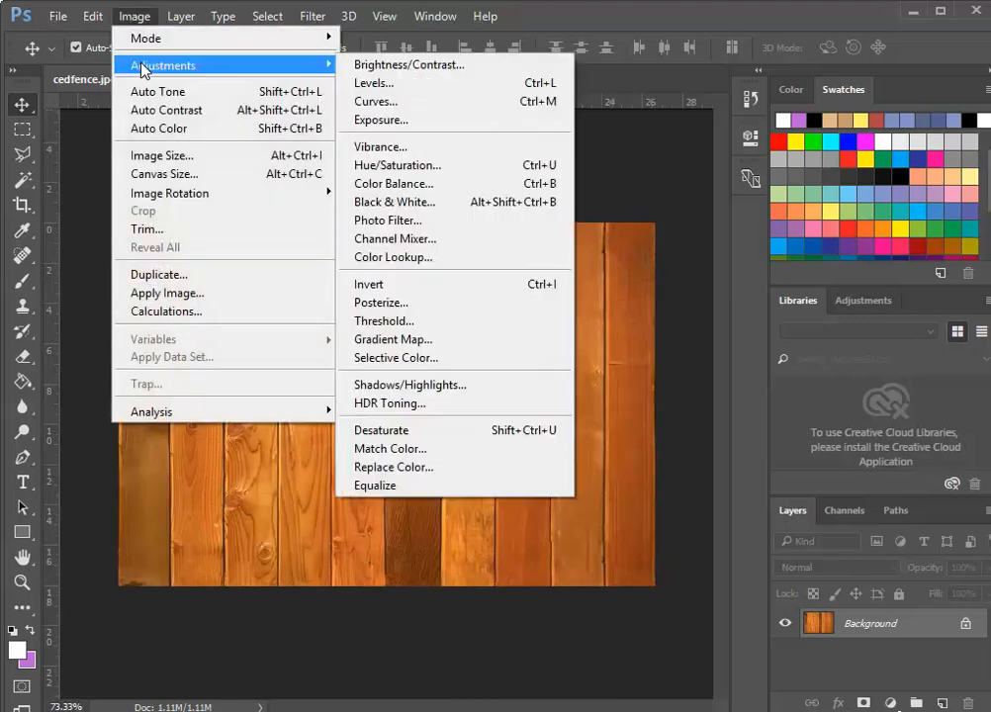
{"action": "left_click", "coordinate": [372, 65]}
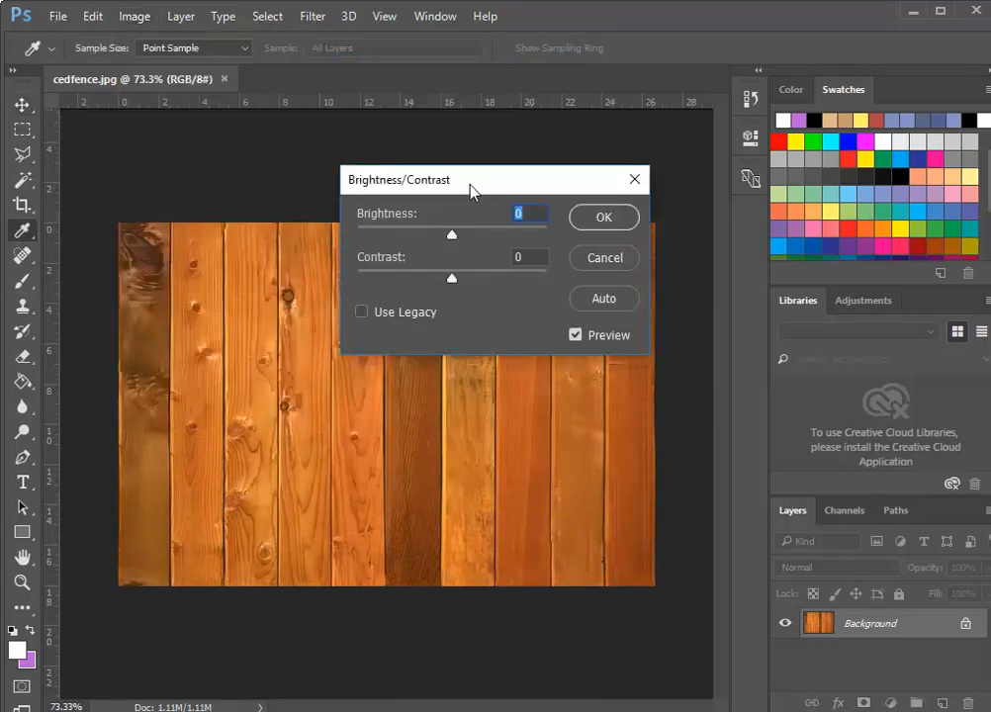
{"action": "left_click", "coordinate": [597, 259]}
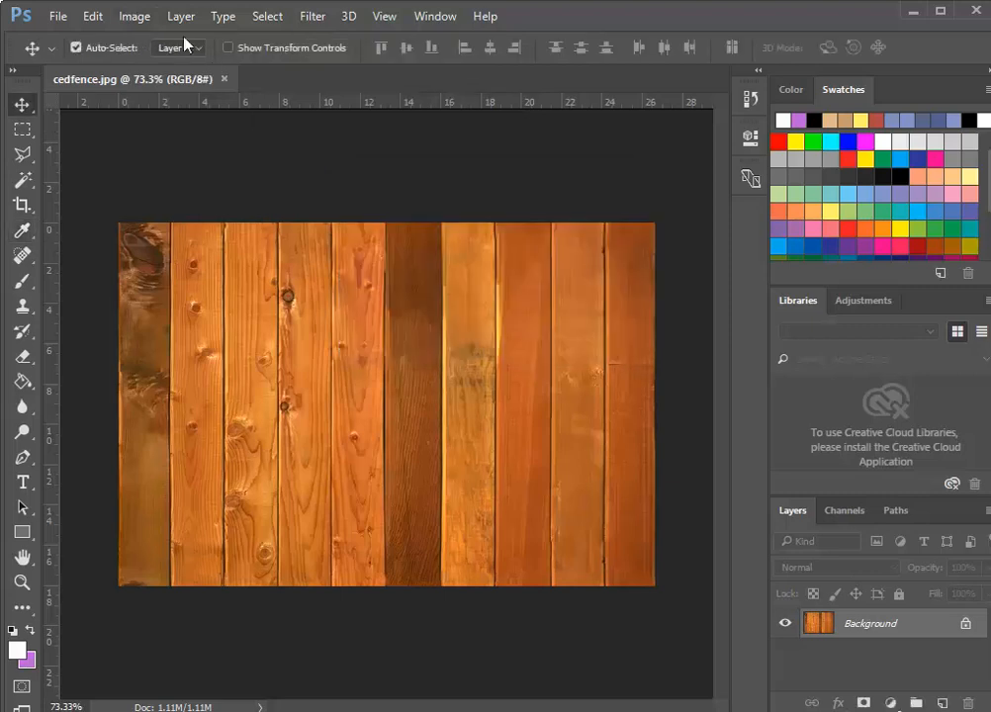
- Apply a Brightness/Contrast adjustment to the cedfence image with brightness 55 and a reduced contrast
{"action": "left_click", "coordinate": [133, 15]}
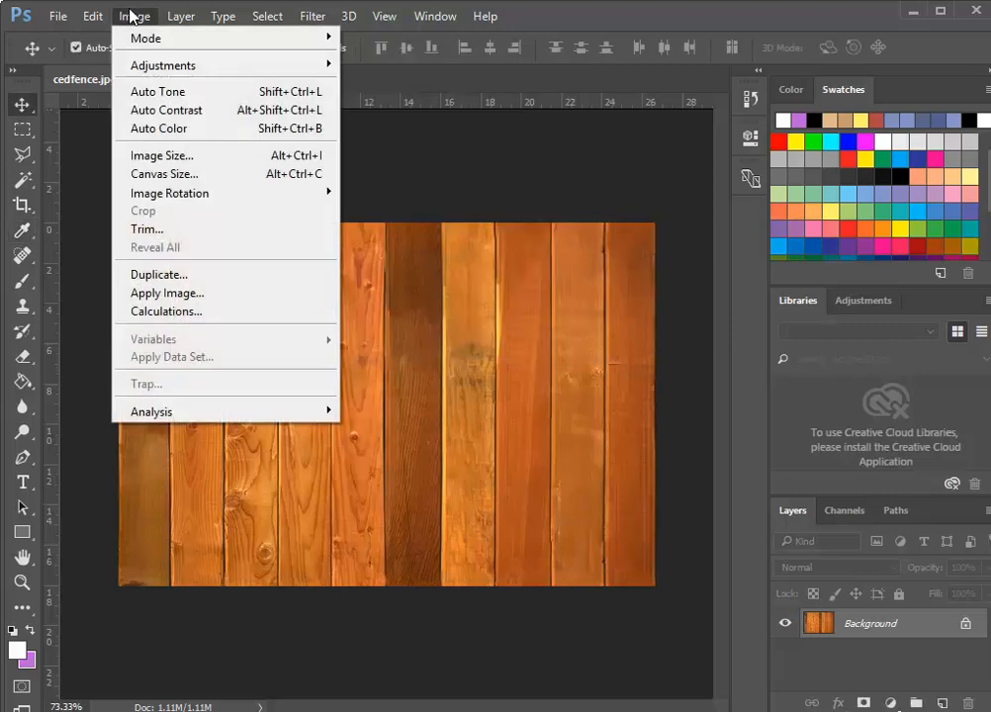
{"action": "mouse_move", "coordinate": [127, 65]}
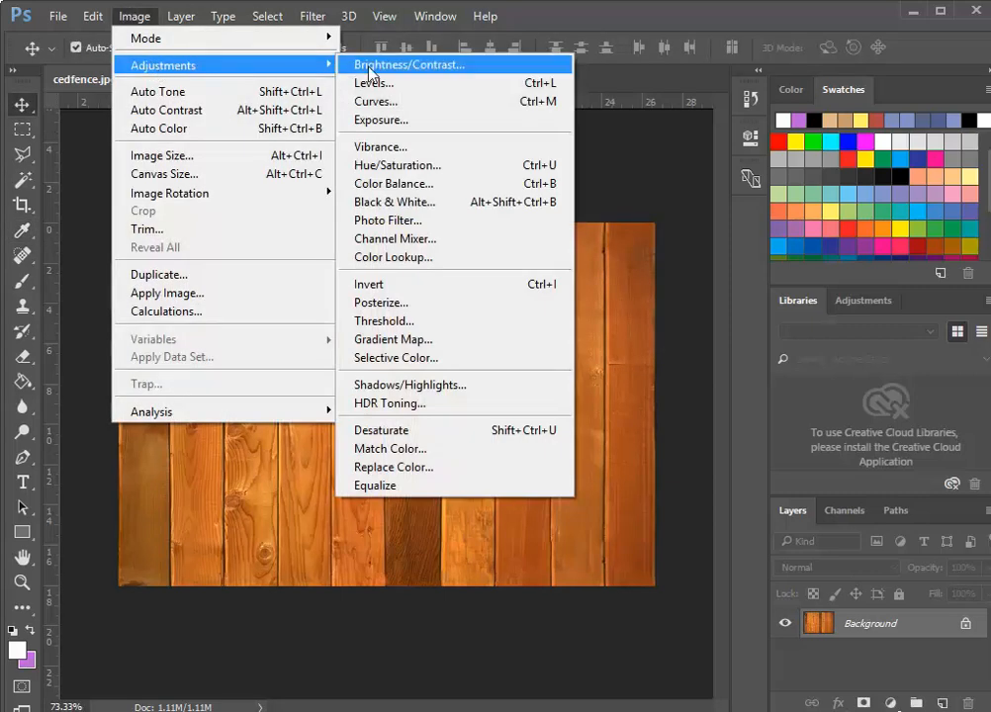
{"action": "left_click", "coordinate": [418, 67]}
{"action": "left_click_drag", "start_coordinate": [452, 235], "coordinate": [489, 247]}
{"action": "left_click_drag", "start_coordinate": [496, 191], "coordinate": [742, 168]}
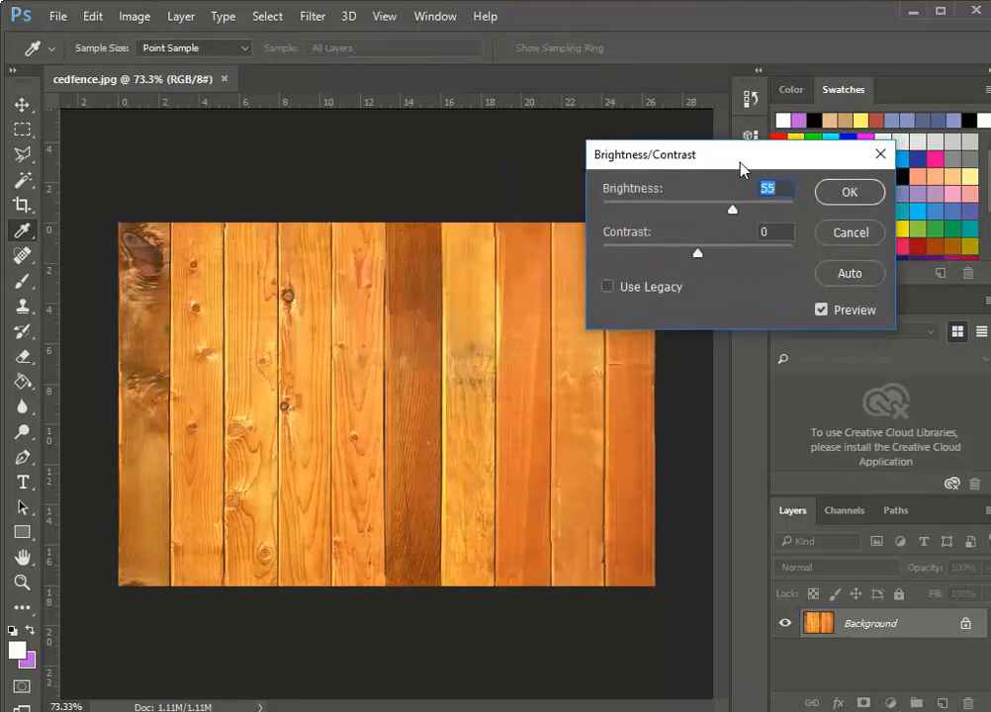
{"action": "left_click_drag", "start_coordinate": [698, 255], "coordinate": [673, 255]}
{"action": "left_click", "coordinate": [838, 198]}
{"action": "key", "text": "v"}
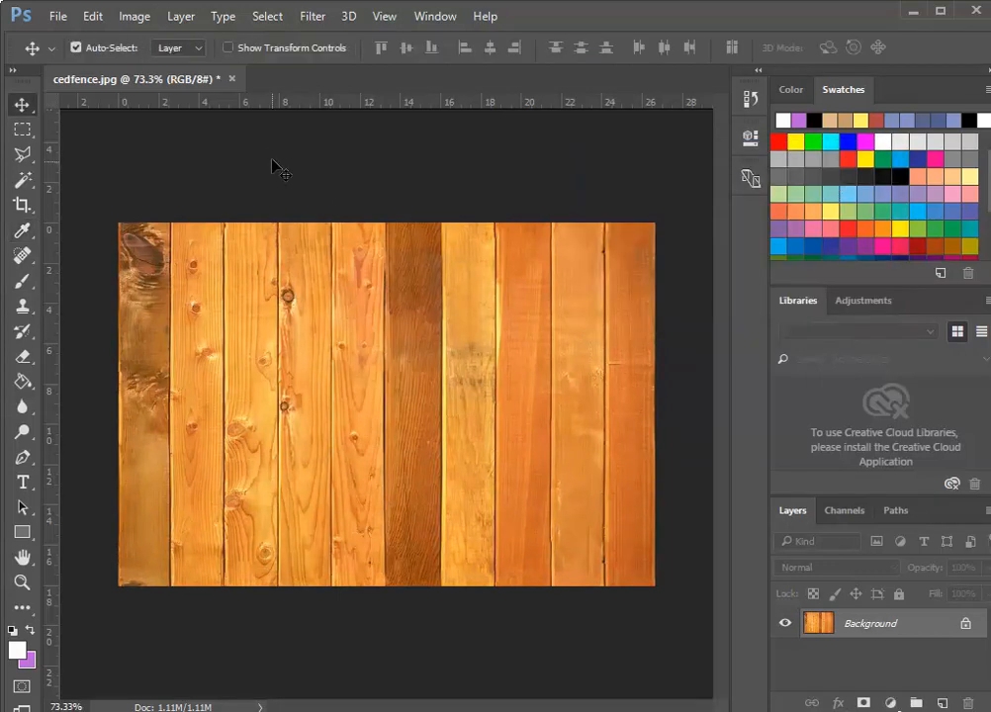
- Save the brightened image as a JPEG named cedfence in the Documents folder at quality 12 (Maximum), Baseline ("Standard")
{"action": "left_click", "coordinate": [48, 14]}
{"action": "left_click", "coordinate": [87, 229]}
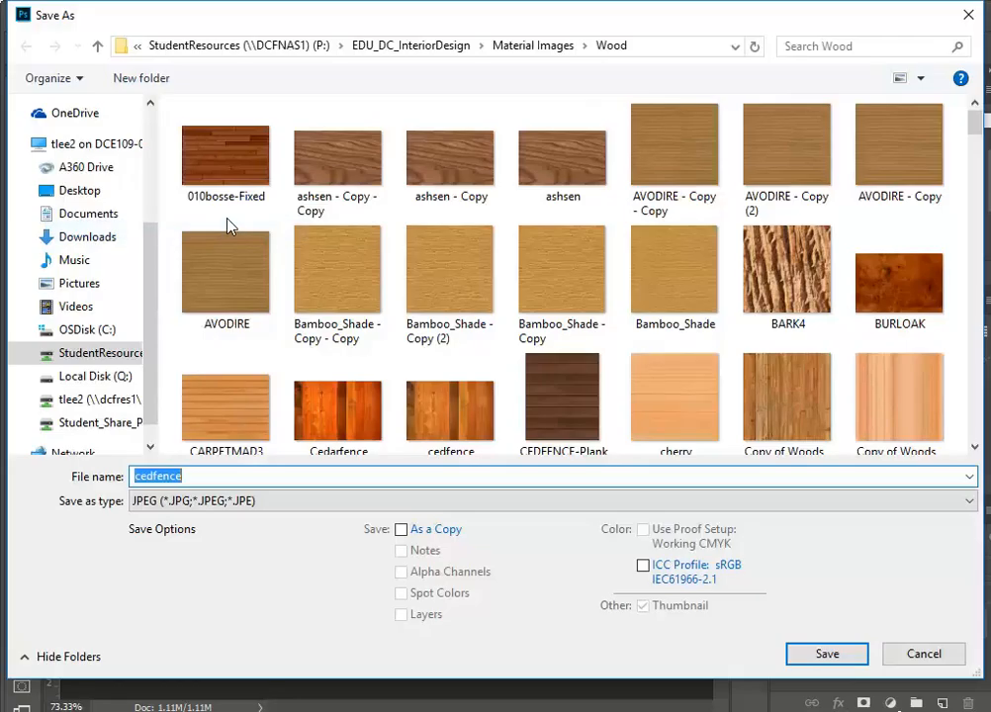
{"action": "left_click", "coordinate": [89, 213]}
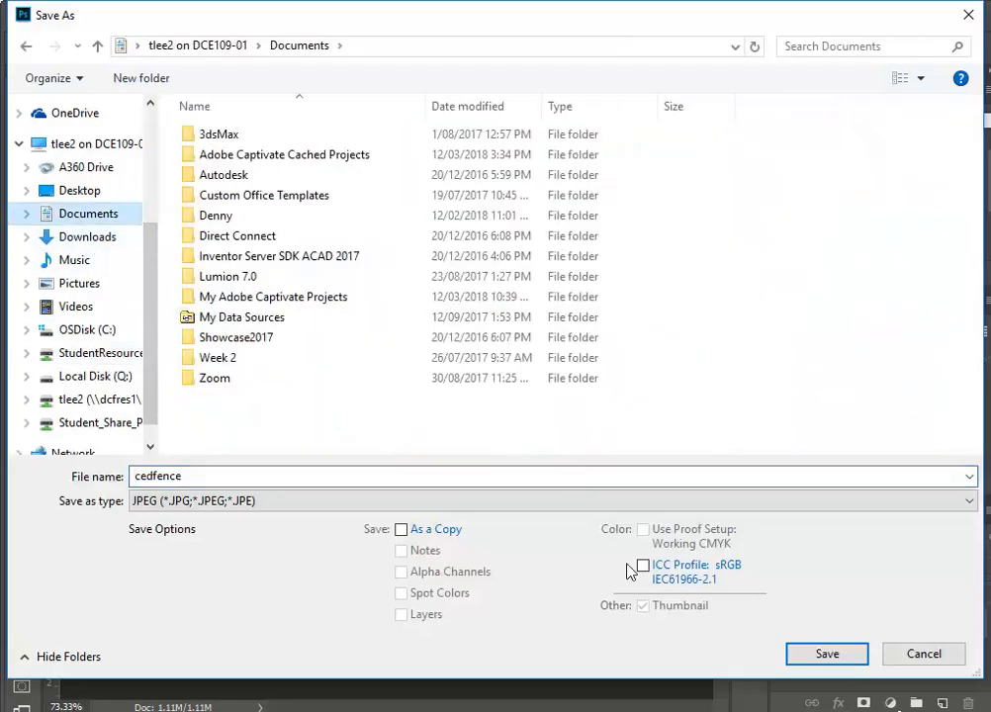
{"action": "double_click", "coordinate": [243, 479]}
{"action": "left_click", "coordinate": [821, 655]}
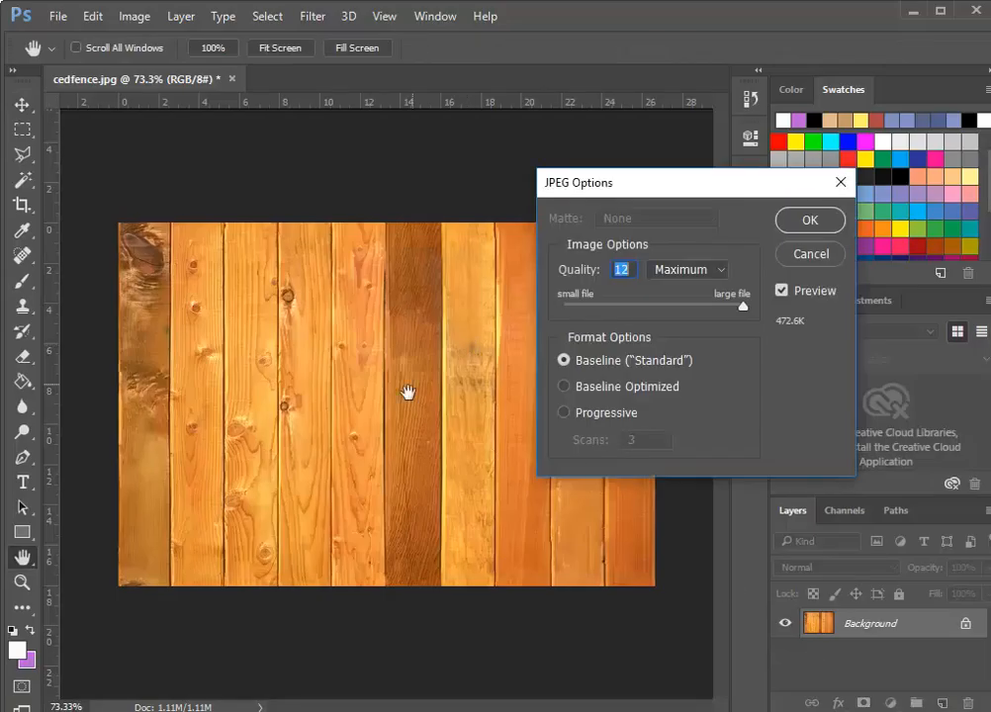
{"action": "left_click", "coordinate": [811, 220]}
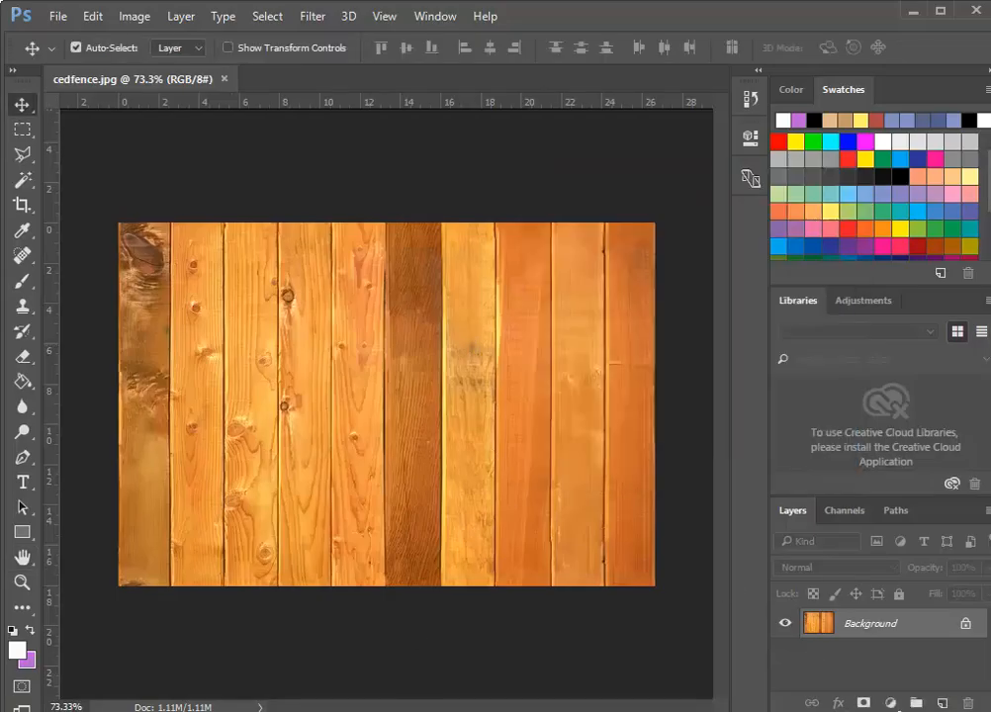
- Switch to Revit and replace the Wood Panels material's appearance image with cedfence from the Documents folder
{"action": "left_click", "coordinate": [401, 638]}
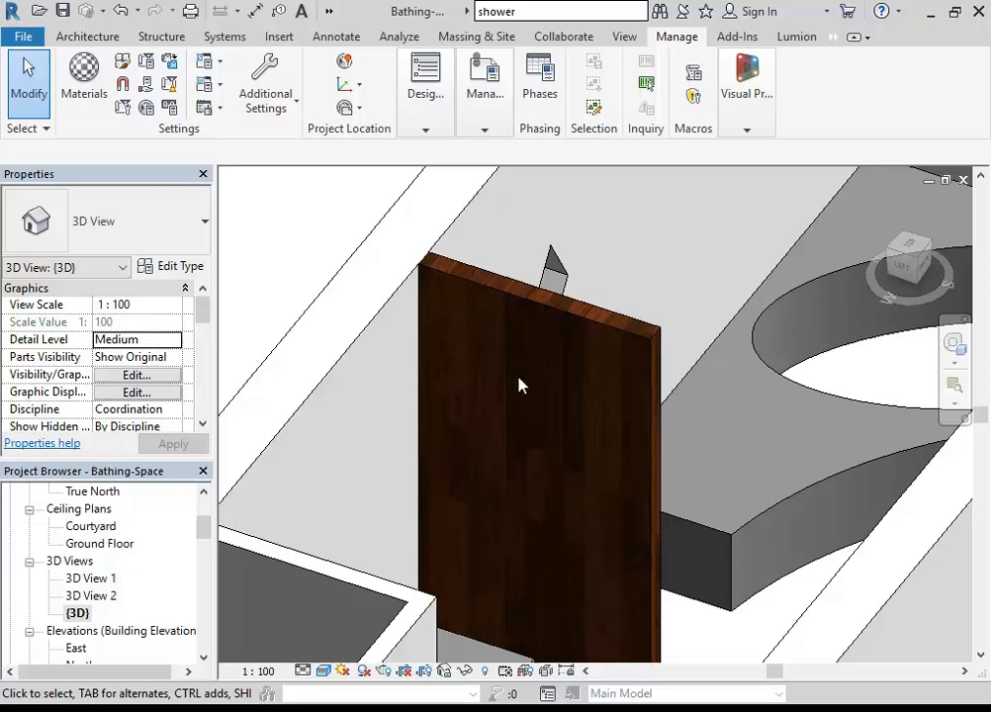
{"action": "left_click", "coordinate": [82, 85]}
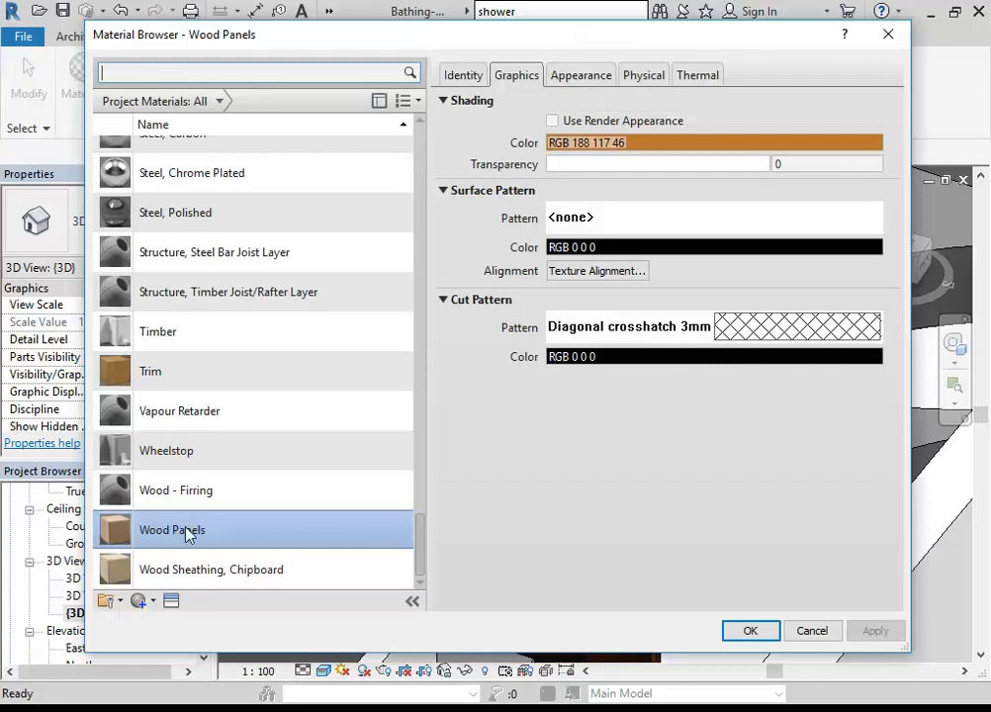
{"action": "left_click", "coordinate": [578, 77]}
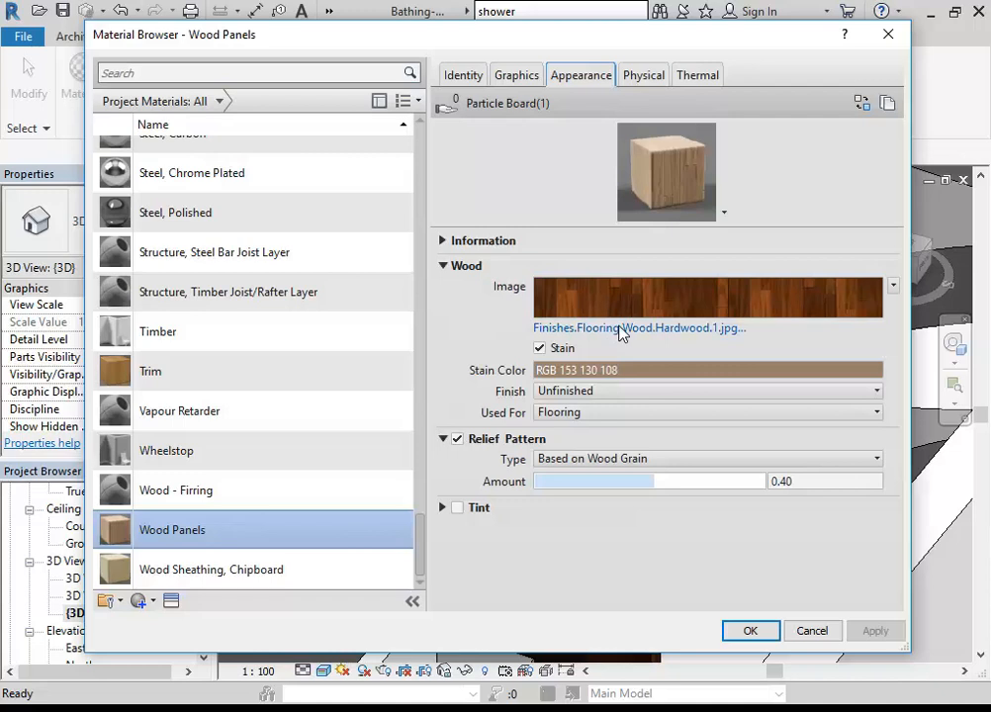
{"action": "left_click", "coordinate": [619, 331]}
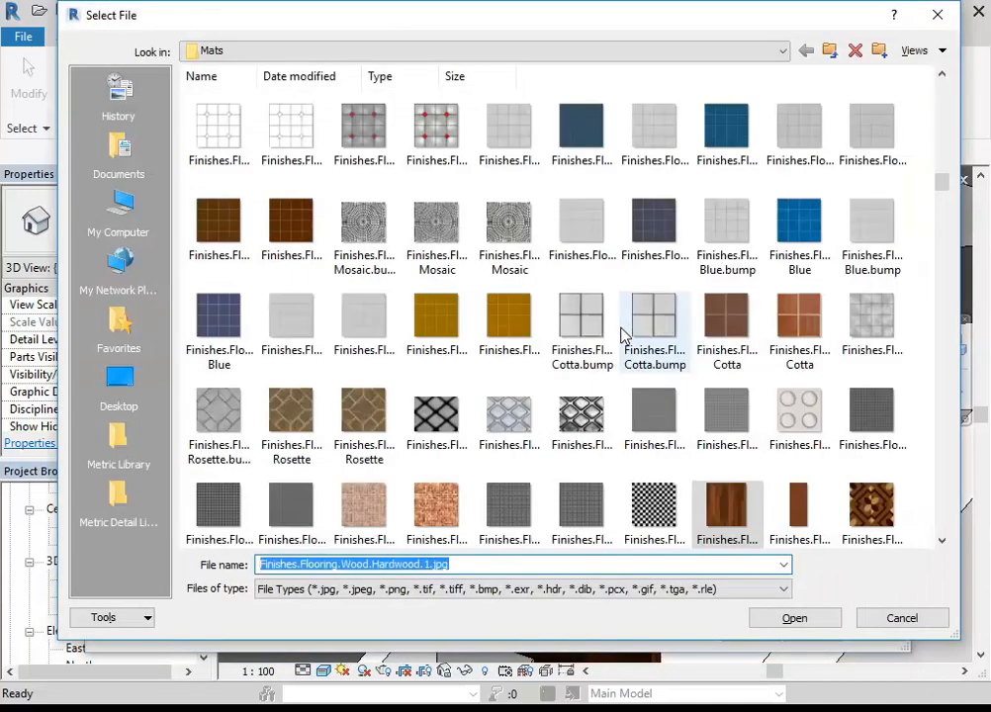
{"action": "left_click", "coordinate": [115, 153]}
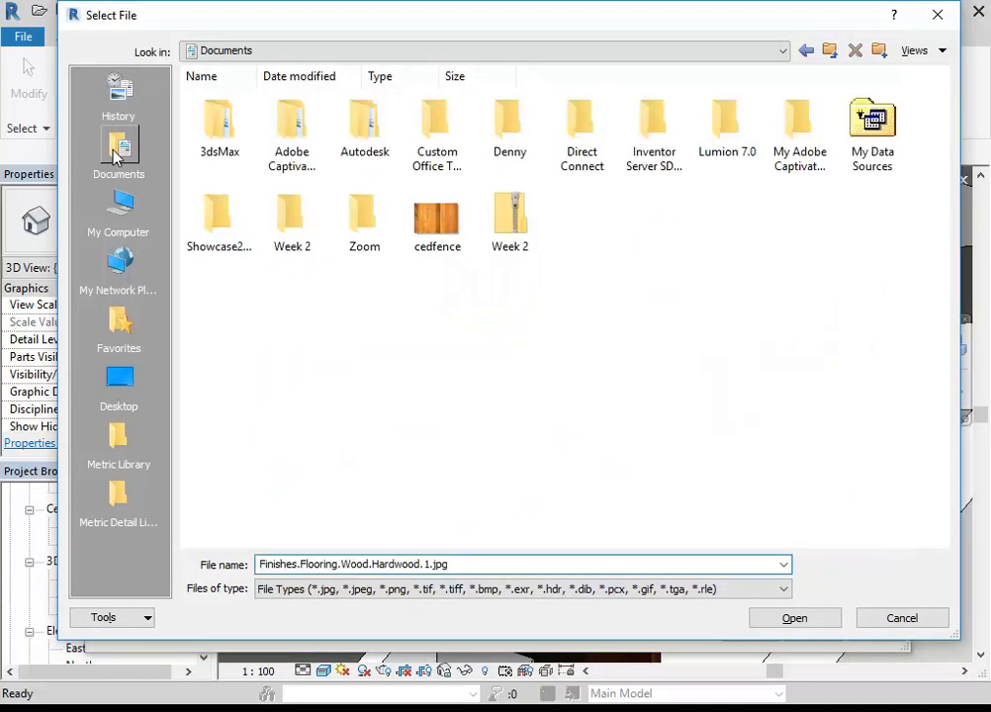
{"action": "double_click", "coordinate": [436, 218]}
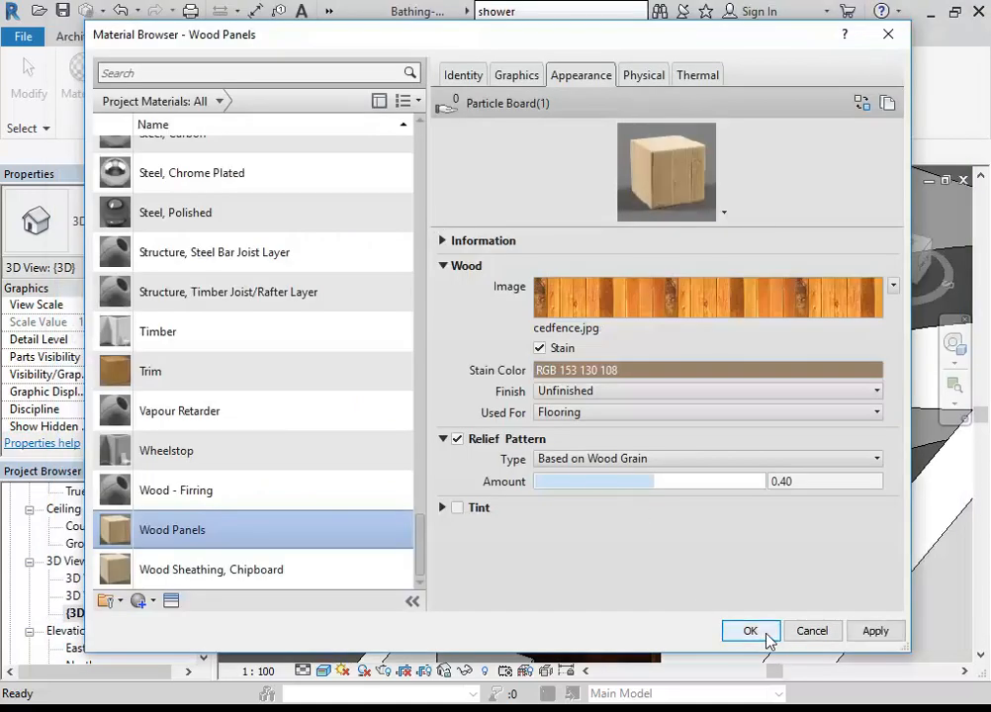
- Turn off the stain in the Wood Panels appearance and accept the material changes
{"action": "left_click", "coordinate": [539, 348]}
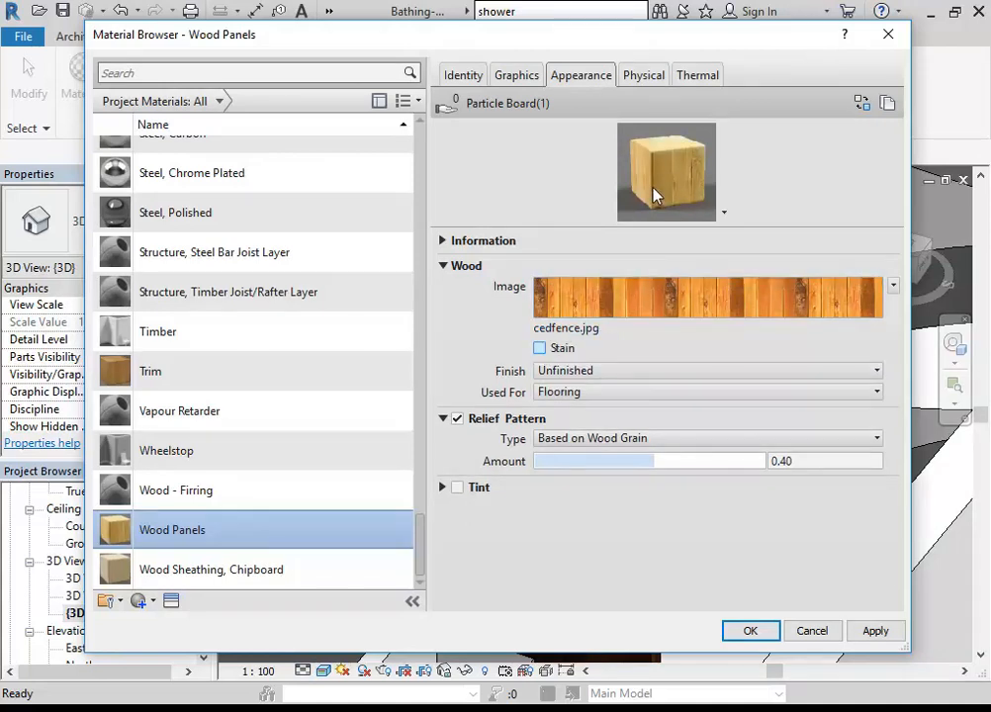
{"action": "left_click", "coordinate": [750, 633]}
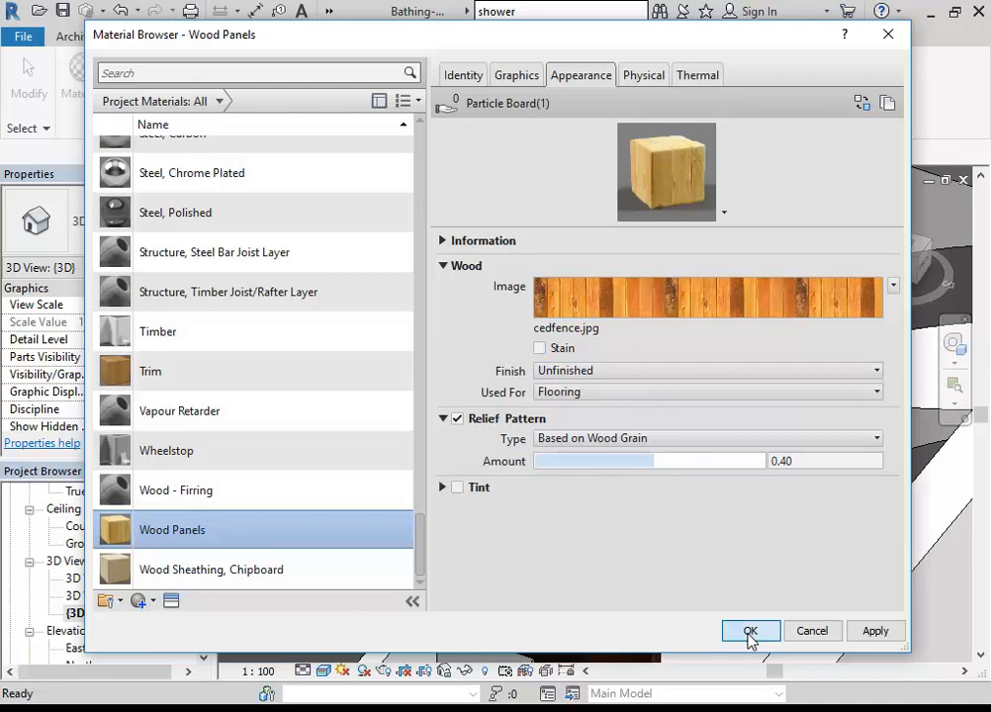
{"action": "scroll", "coordinate": [534, 470], "scroll_direction": "up", "scroll_amount": 2}
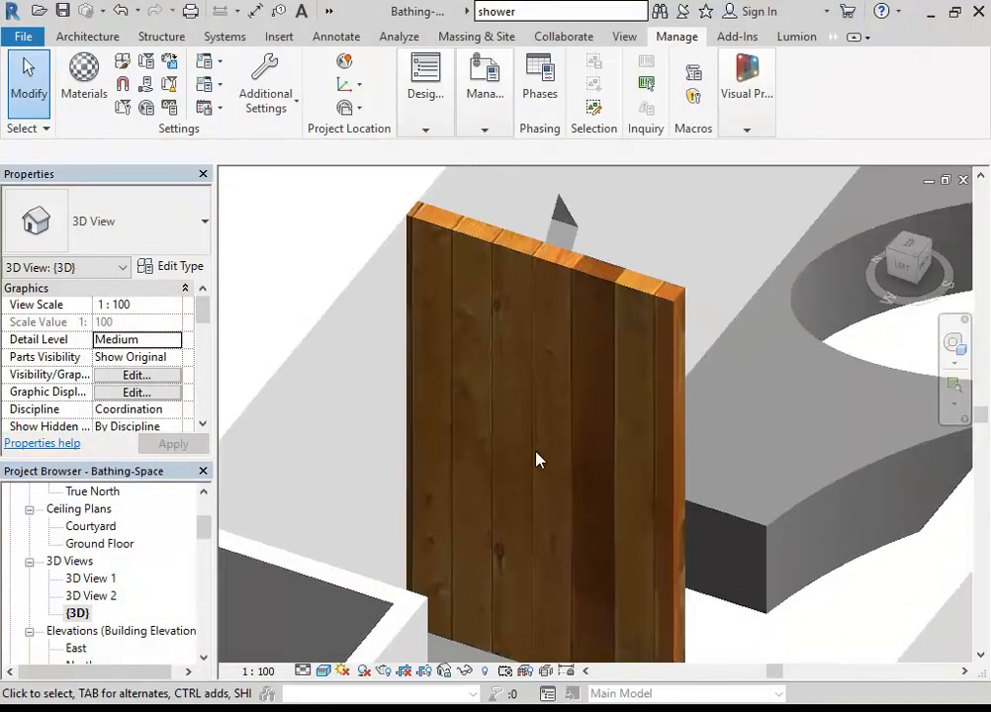
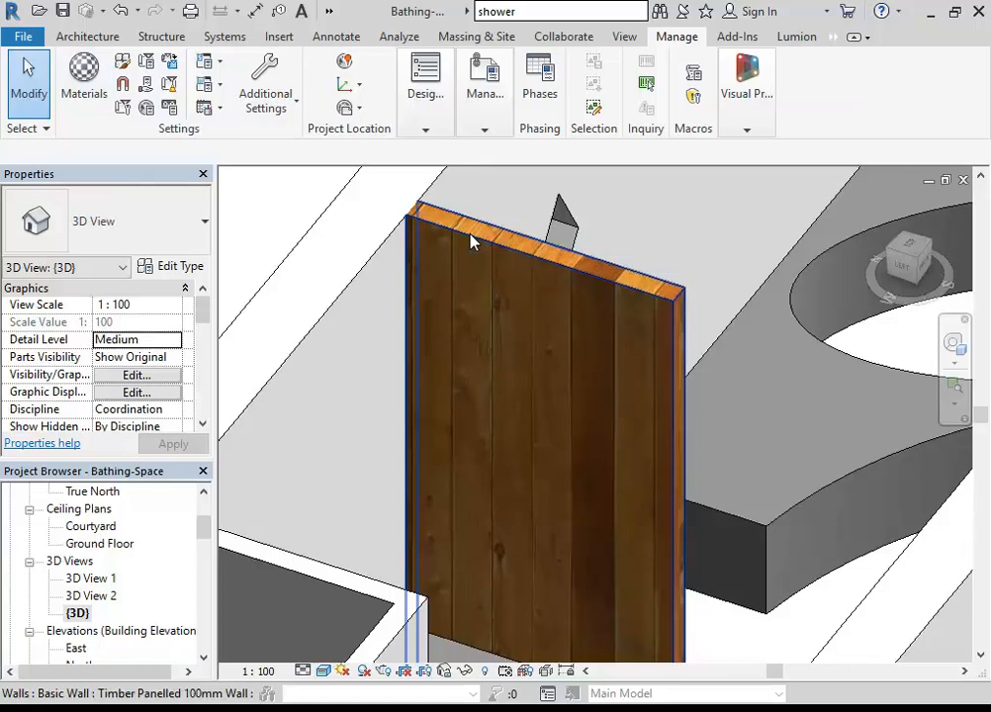
- Examine the timber panelled wall in the 3D view and check which floor elements cover the rooms around it
{"action": "scroll", "coordinate": [471, 238], "scroll_direction": "down", "scroll_amount": 3}
{"action": "middle_click_drag", "start_coordinate": [443, 262], "coordinate": [355, 516], "text": "shift"}
{"action": "middle_click_drag", "start_coordinate": [447, 423], "coordinate": [495, 495], "text": "shift"}
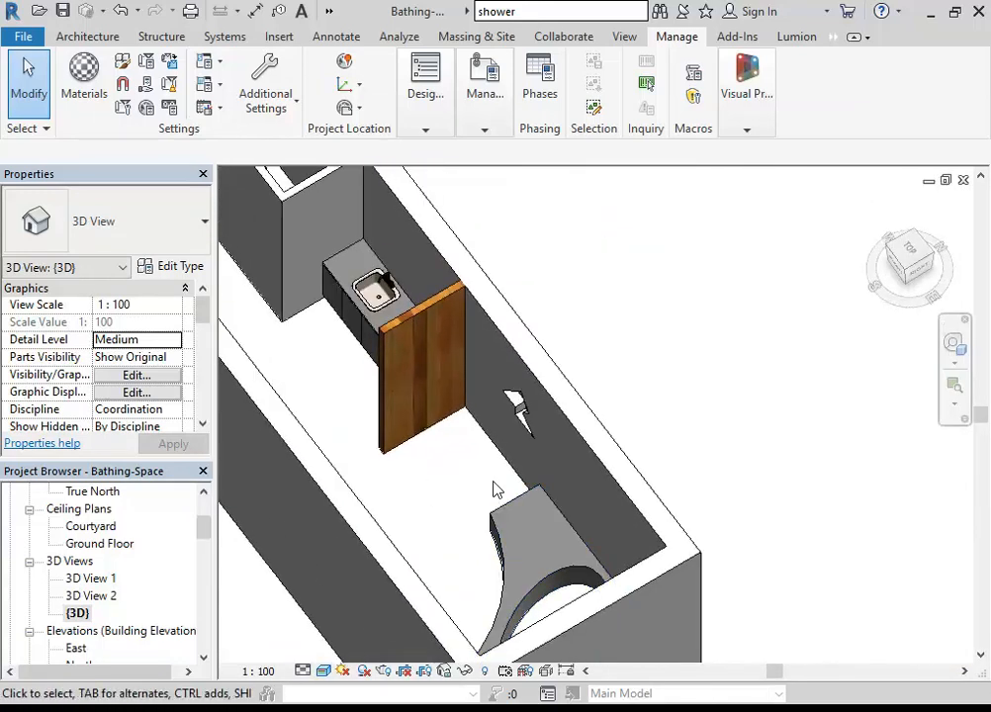
{"action": "left_click", "coordinate": [508, 470]}
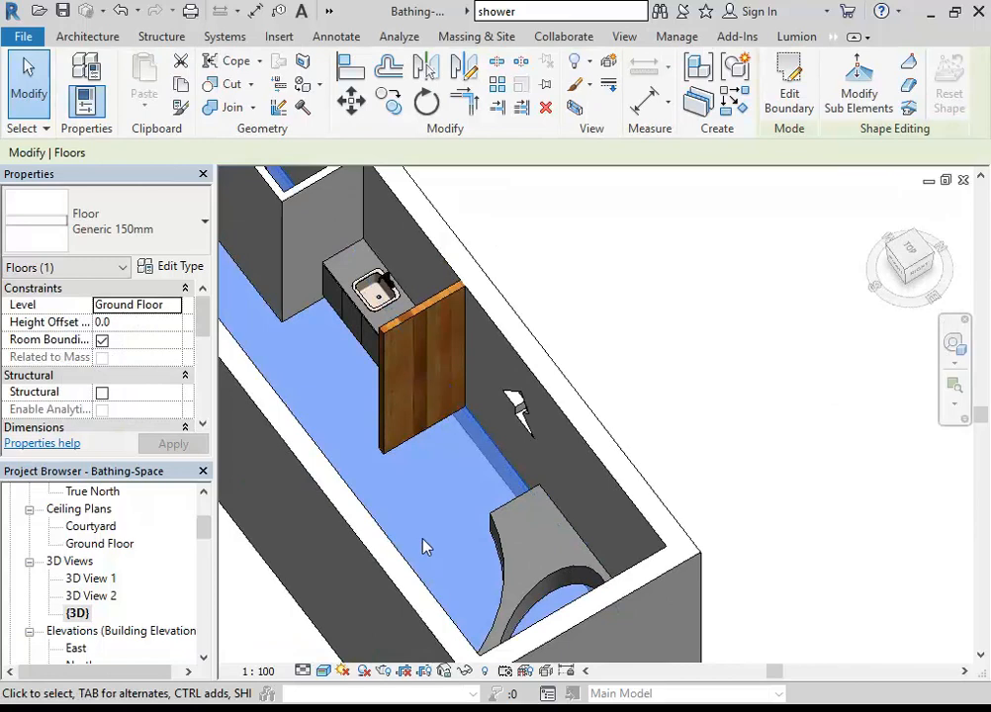
{"action": "middle_click_drag", "start_coordinate": [425, 545], "coordinate": [590, 574], "text": "shift"}
{"action": "scroll", "coordinate": [420, 454], "scroll_direction": "down", "scroll_amount": 1}
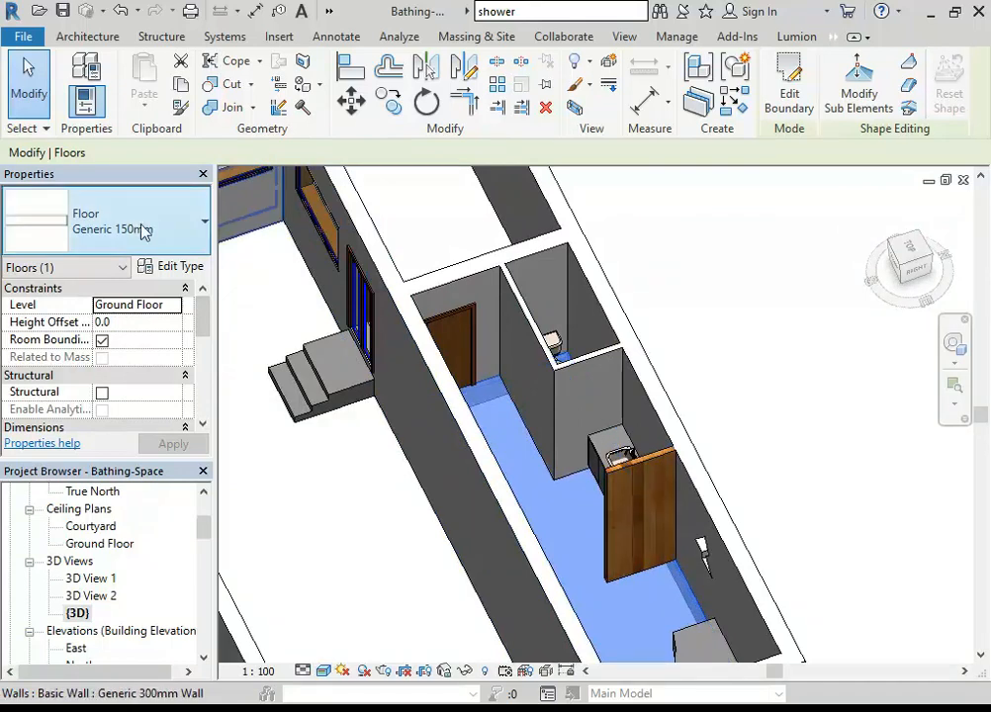
{"action": "middle_click_drag", "start_coordinate": [381, 237], "coordinate": [381, 405]}
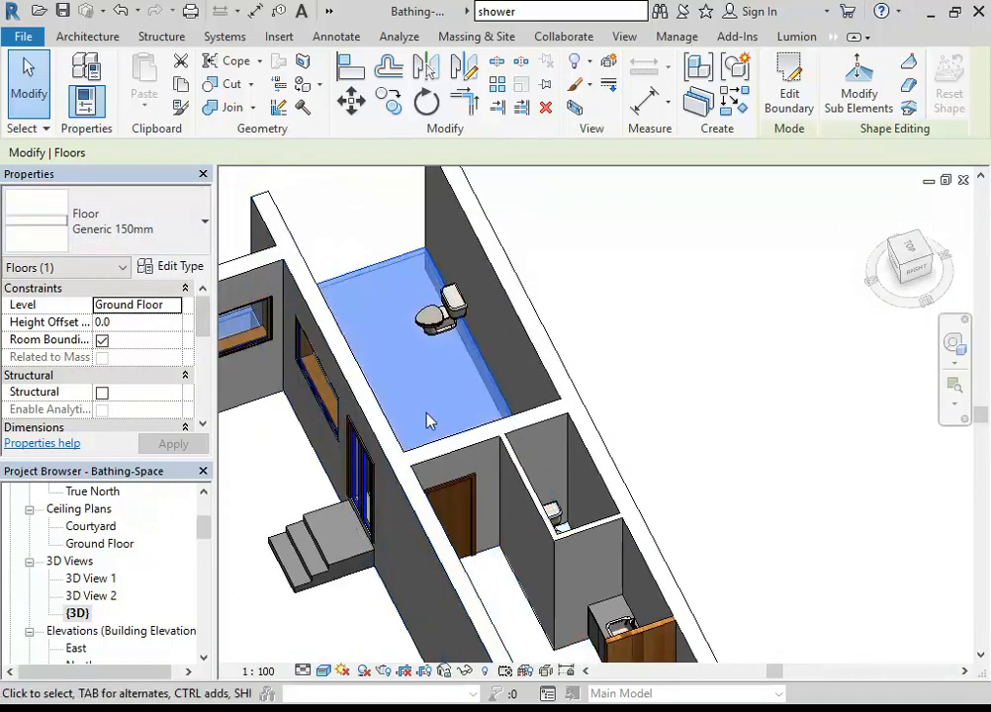
{"action": "left_click", "coordinate": [427, 330]}
{"action": "key", "text": "Escape"}
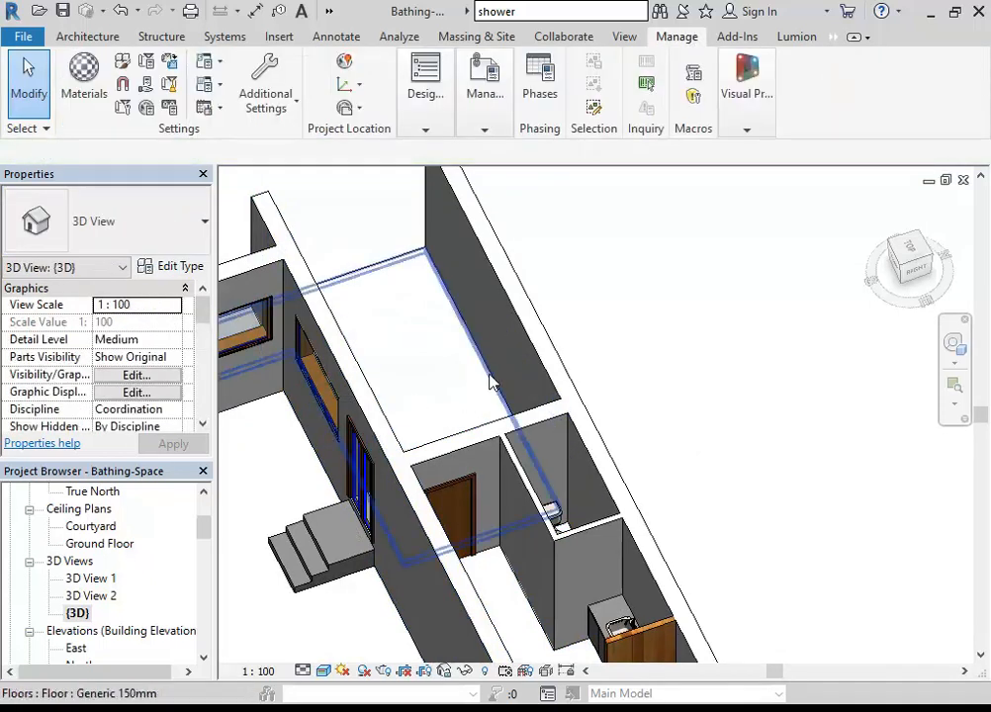
{"action": "left_click", "coordinate": [465, 405]}
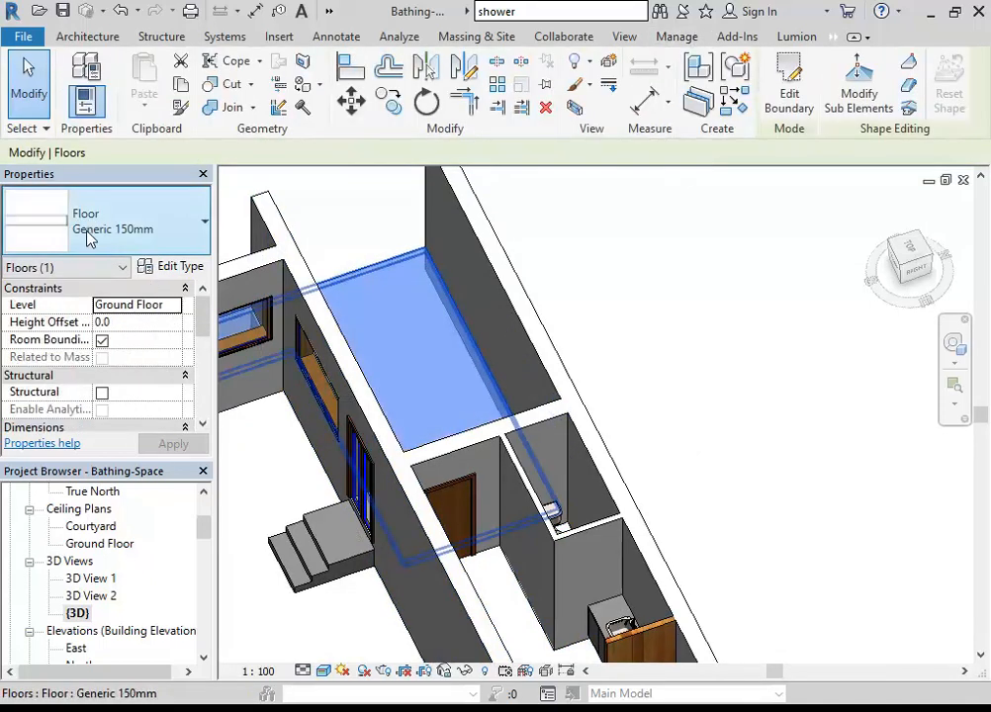
{"action": "key", "text": "Escape"}
- Select the floor of the room with the timber panelled wall and duplicate its Generic 150mm type as "Tile Floor"
{"action": "middle_click_drag", "start_coordinate": [413, 363], "coordinate": [363, 289]}
{"action": "left_click", "coordinate": [444, 494]}
{"action": "middle_click_drag", "start_coordinate": [452, 498], "coordinate": [459, 442]}
{"action": "scroll", "coordinate": [439, 435], "scroll_direction": "up", "scroll_amount": 1}
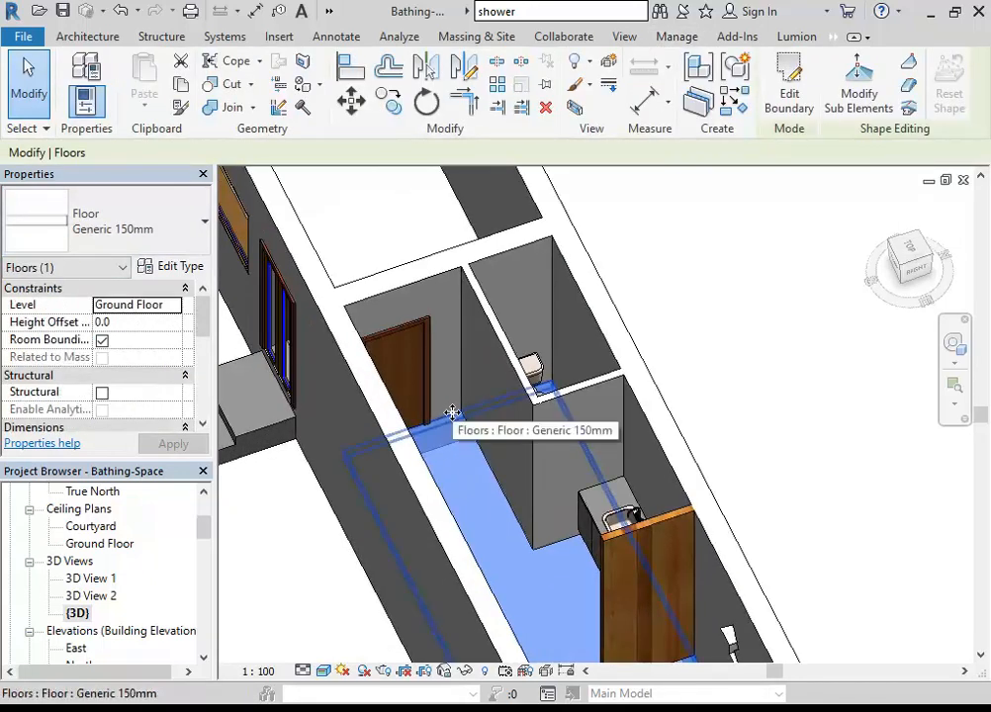
{"action": "left_click", "coordinate": [177, 274]}
{"action": "left_click", "coordinate": [781, 103]}
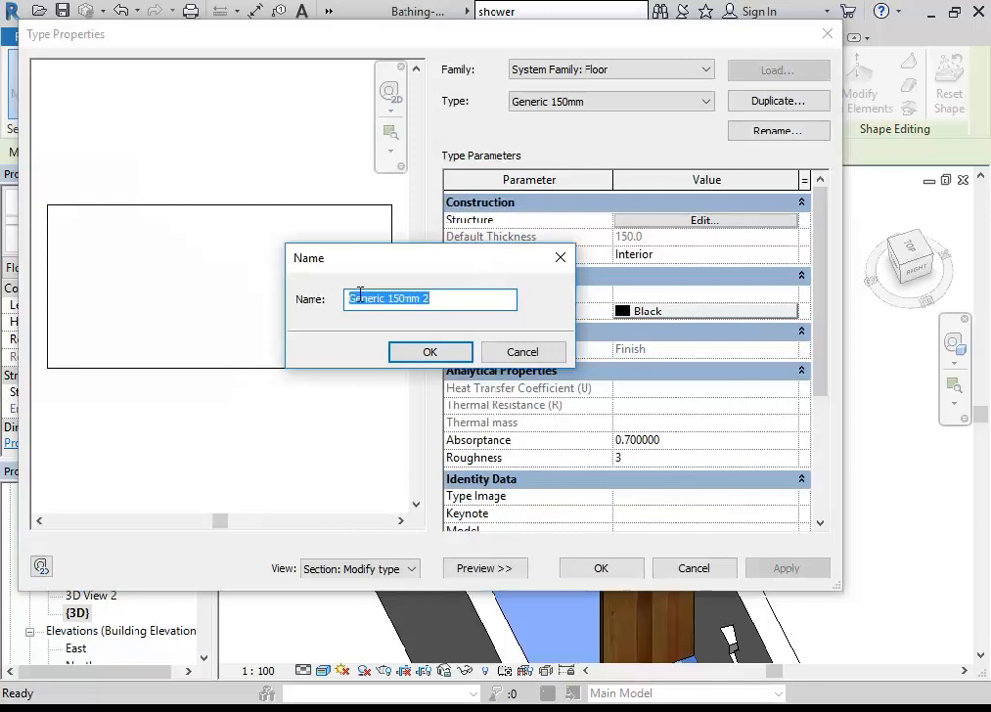
{"action": "left_click_drag", "start_coordinate": [512, 299], "coordinate": [328, 305]}
{"action": "type", "text": "Tile Floor"}
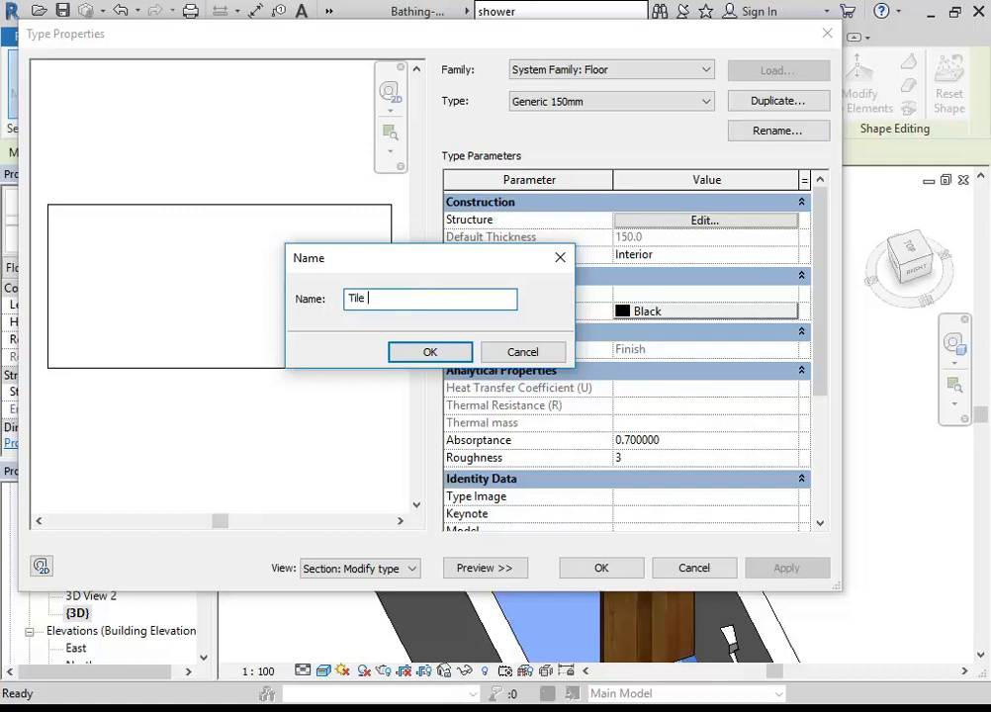
{"action": "left_click", "coordinate": [396, 351]}
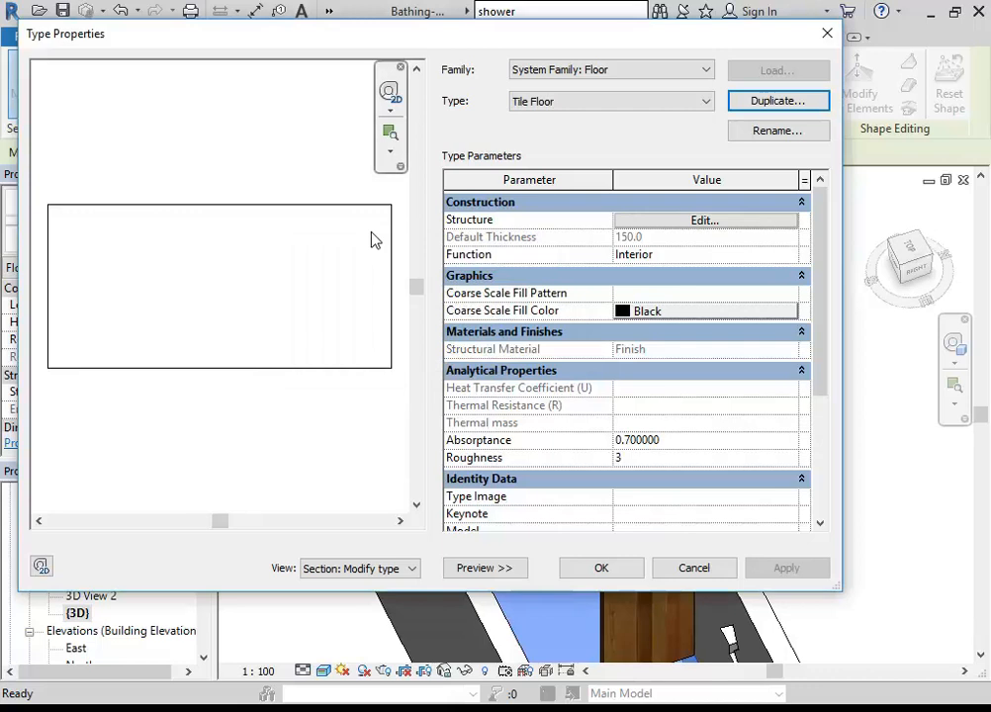
- Open the material choice for the Tile Floor's structure layer and pick Ceiling Tile 600 x 1200 as the base material
{"action": "left_click", "coordinate": [658, 227]}
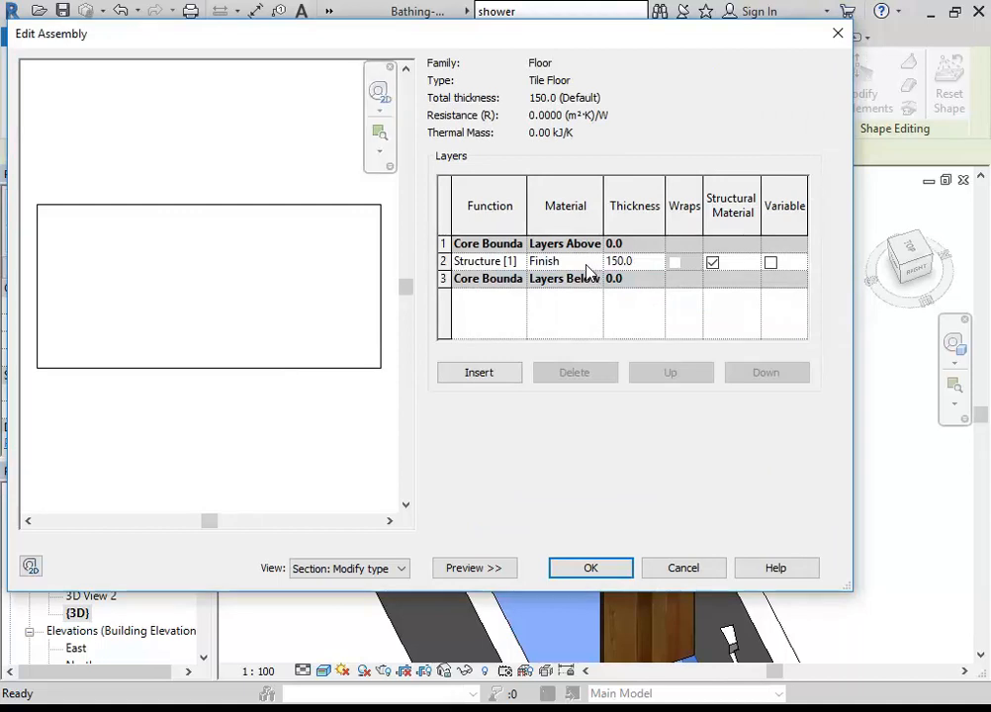
{"action": "left_click", "coordinate": [572, 260]}
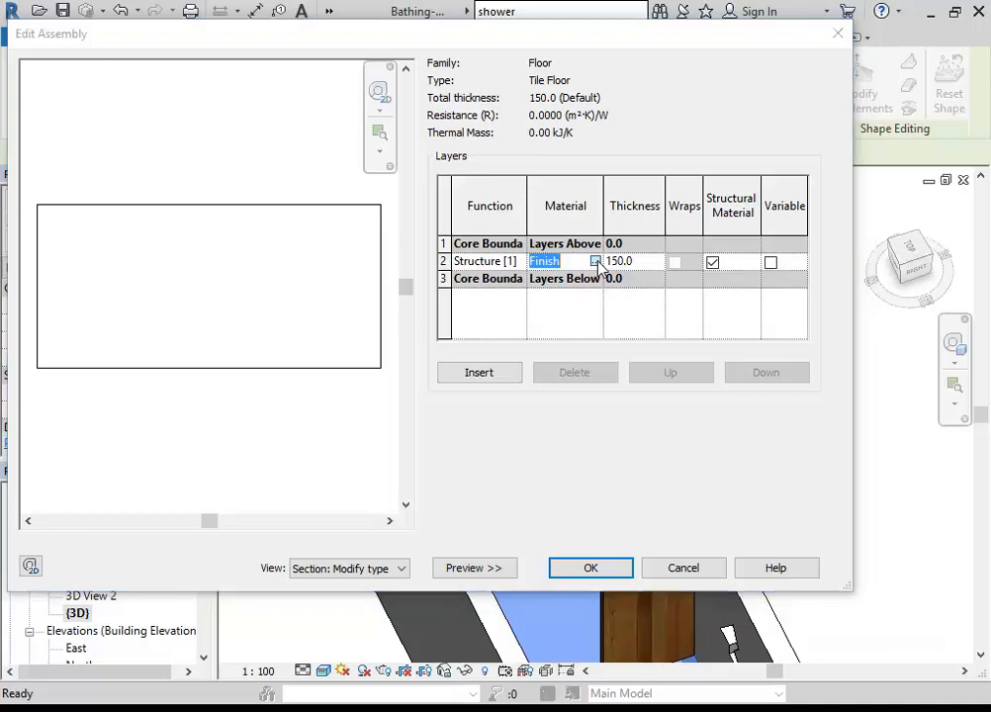
{"action": "left_click", "coordinate": [595, 261]}
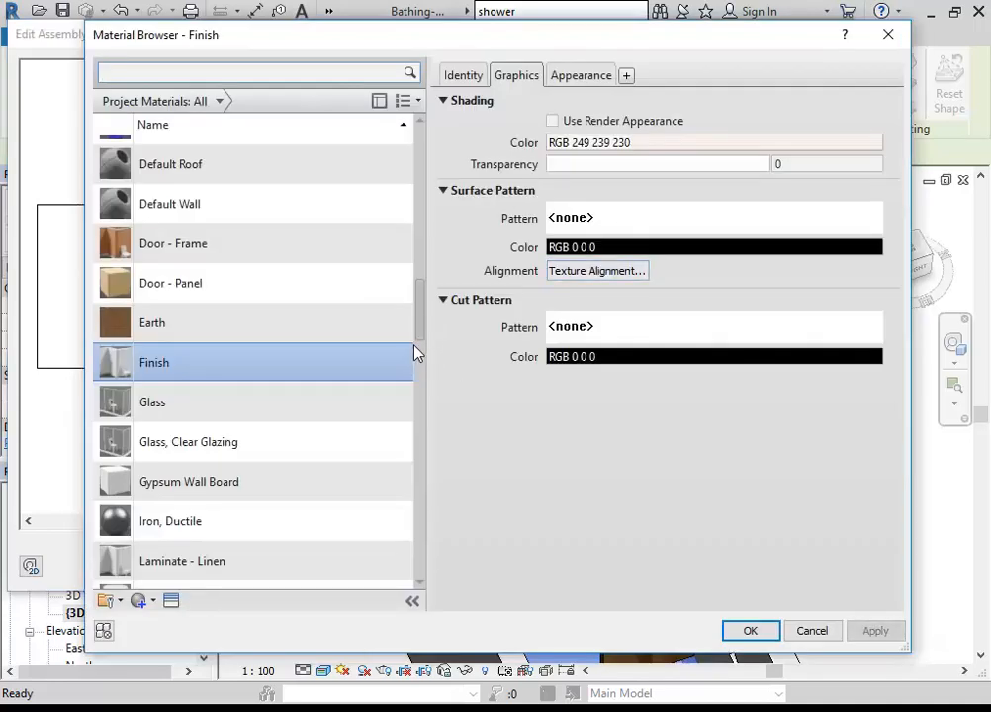
{"action": "left_click_drag", "start_coordinate": [420, 327], "coordinate": [424, 151]}
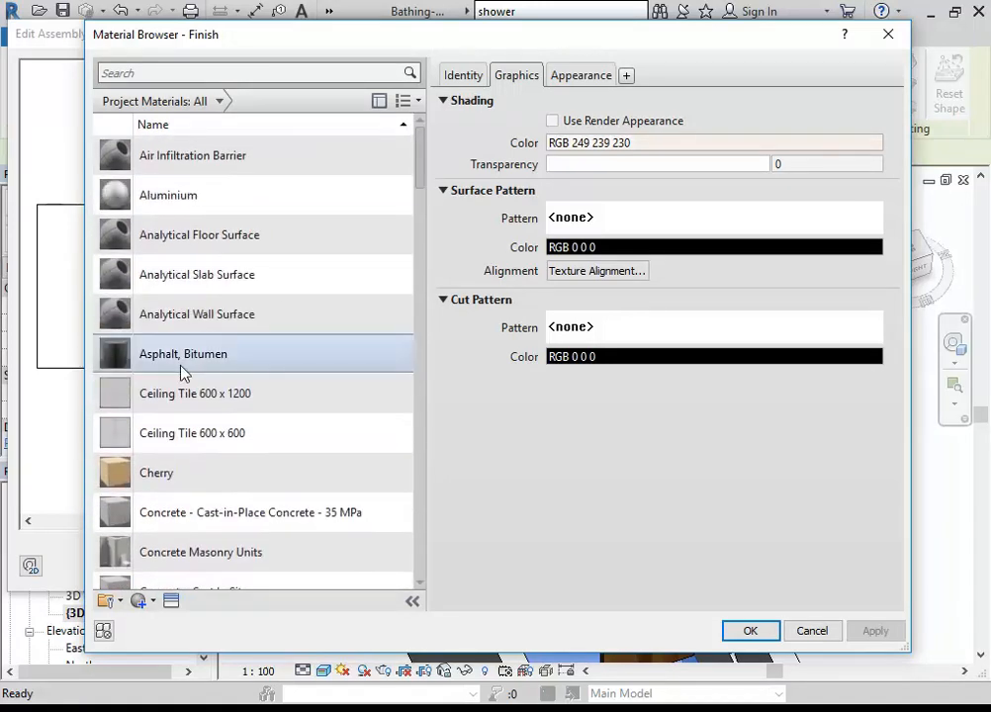
{"action": "left_click", "coordinate": [168, 401]}
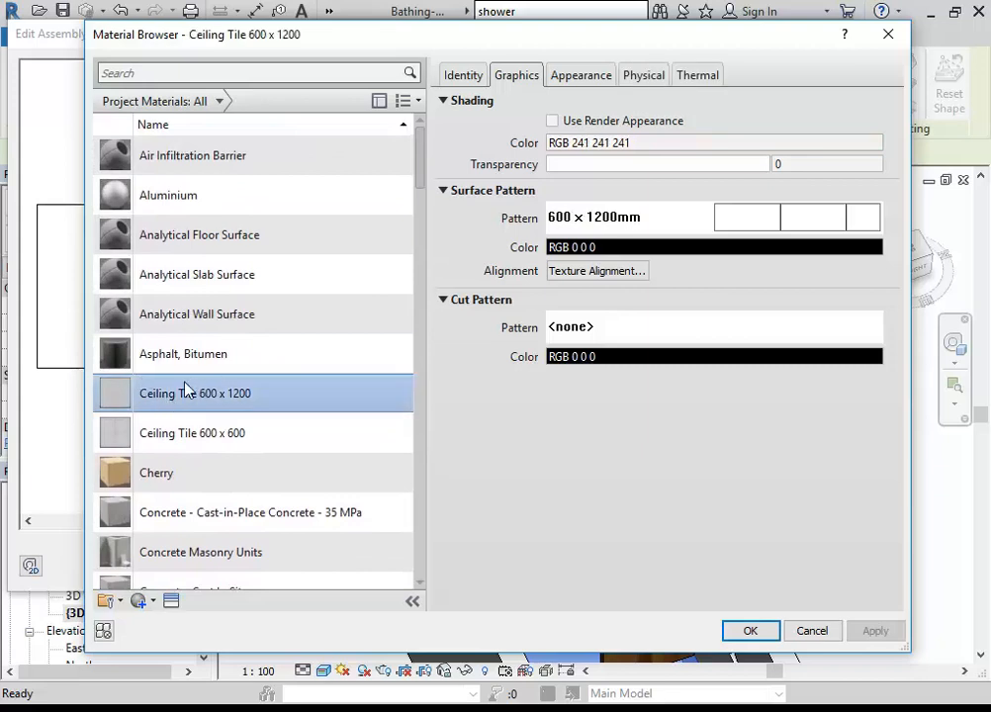
{"action": "scroll", "coordinate": [161, 386], "scroll_direction": "down", "scroll_amount": 2}
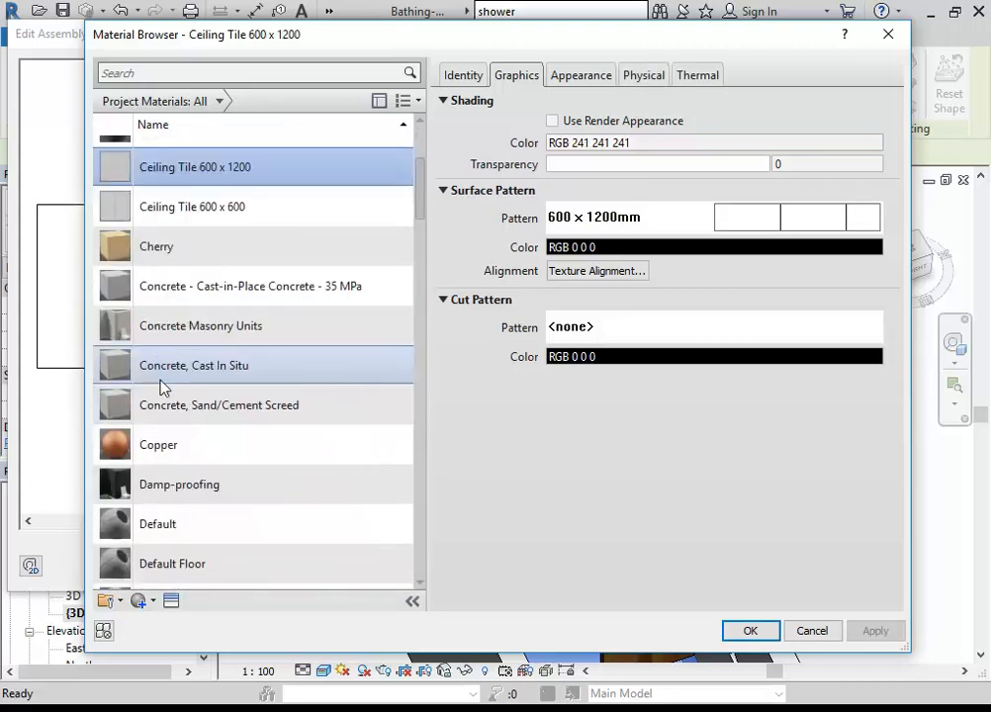
{"action": "scroll", "coordinate": [161, 386], "scroll_direction": "down", "scroll_amount": 1}
{"action": "scroll", "coordinate": [161, 387], "scroll_direction": "up", "scroll_amount": 3}
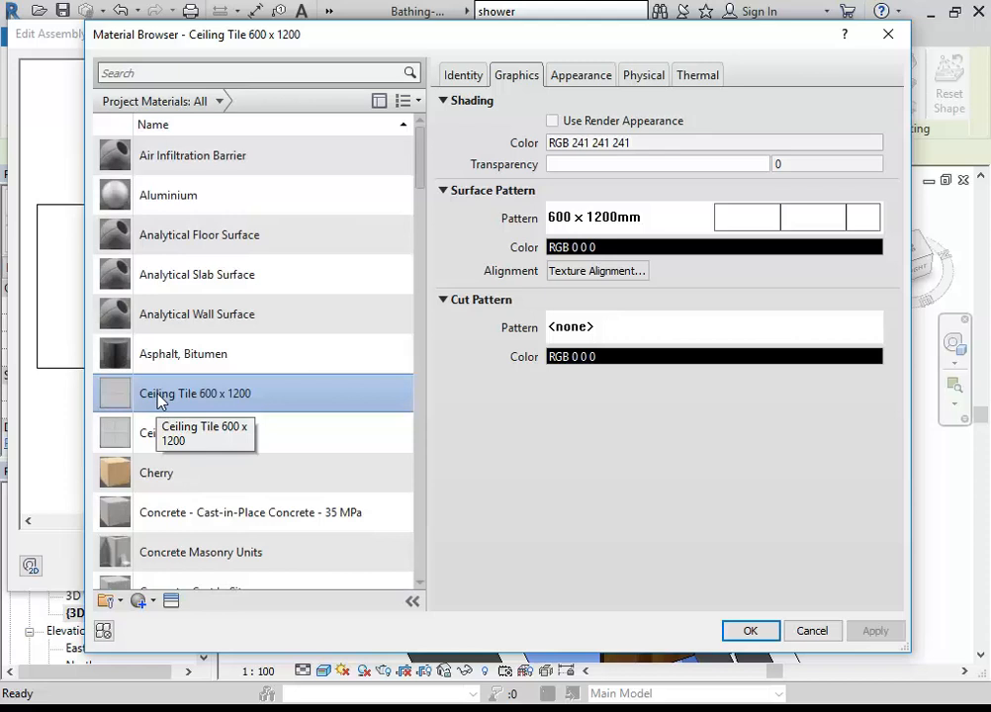
- Duplicate the Ceiling Tile 600 x 1200 material and name the copy Ceramic Tile
{"action": "right_click", "coordinate": [160, 400]}
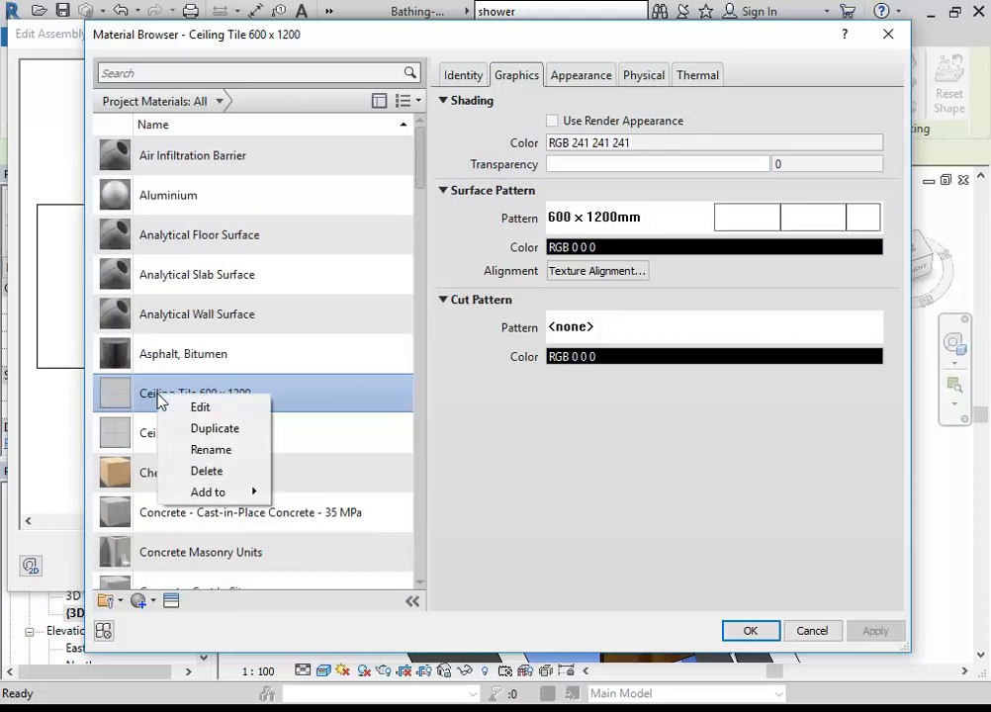
{"action": "left_click", "coordinate": [201, 429]}
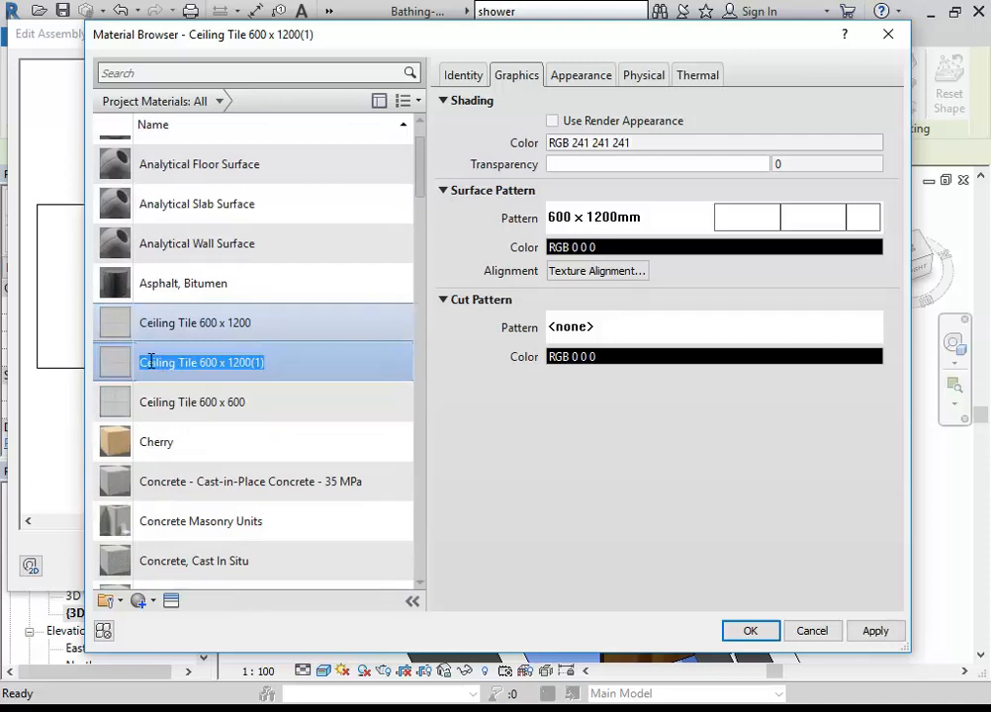
{"action": "key", "text": "Return"}
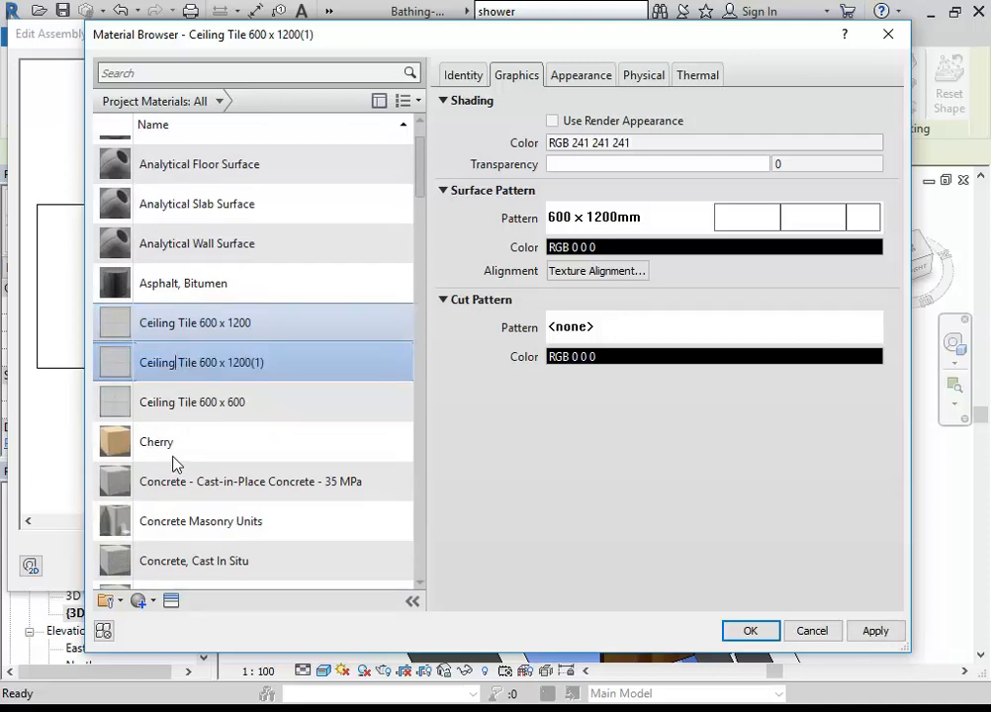
{"action": "key", "text": "BackSpace"}
{"action": "key", "text": "BackSpace"}
{"action": "key", "text": "BackSpace"}
{"action": "key", "text": "BackSpace"}
{"action": "key", "text": "BackSpace"}
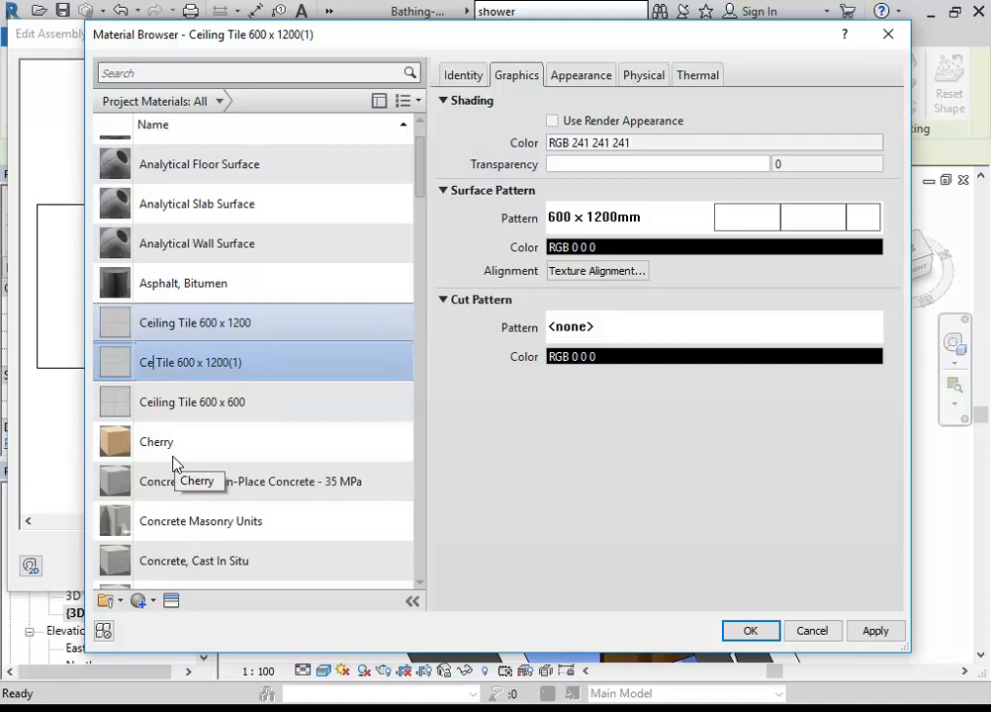
{"action": "type", "text": "ramic"}
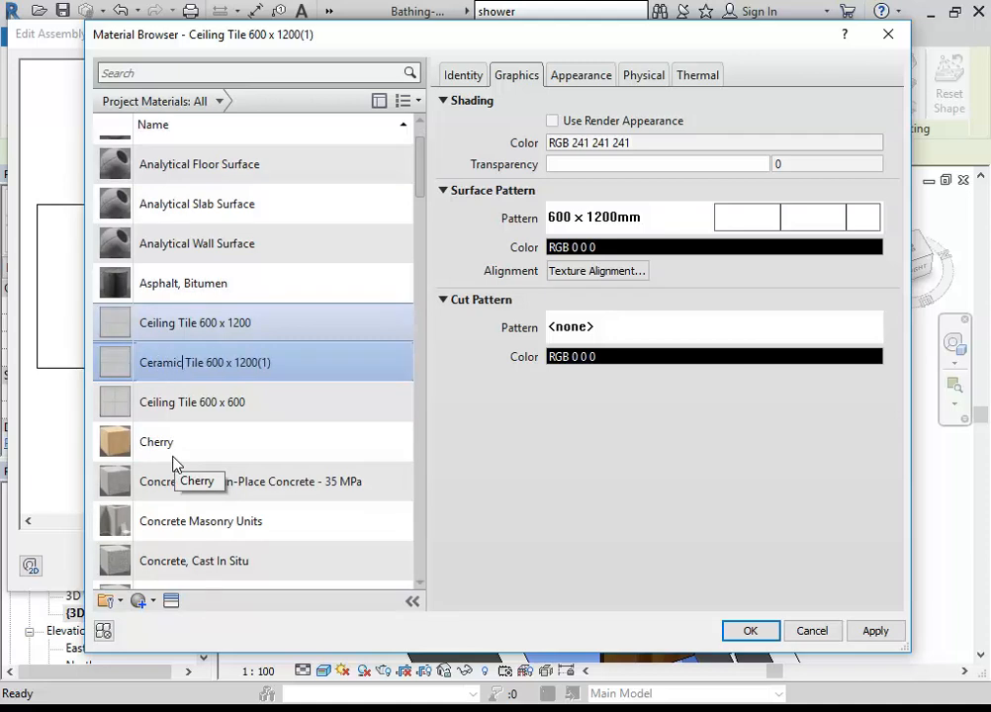
{"action": "left_click_drag", "start_coordinate": [210, 362], "coordinate": [337, 369]}
{"action": "key", "text": "BackSpace"}
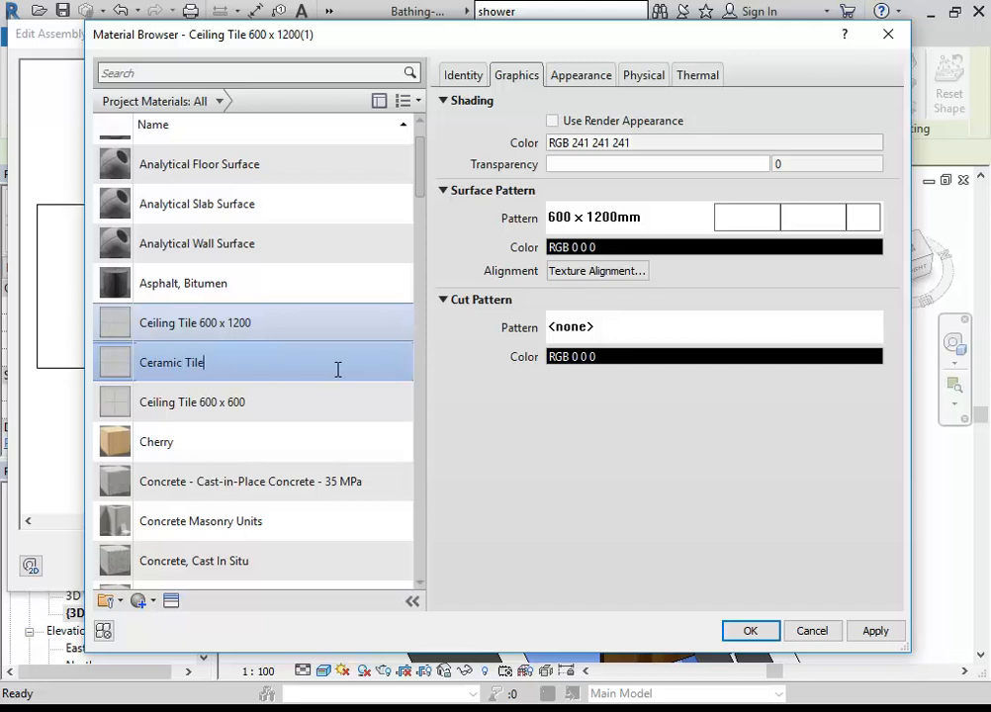
{"action": "key", "text": "Return"}
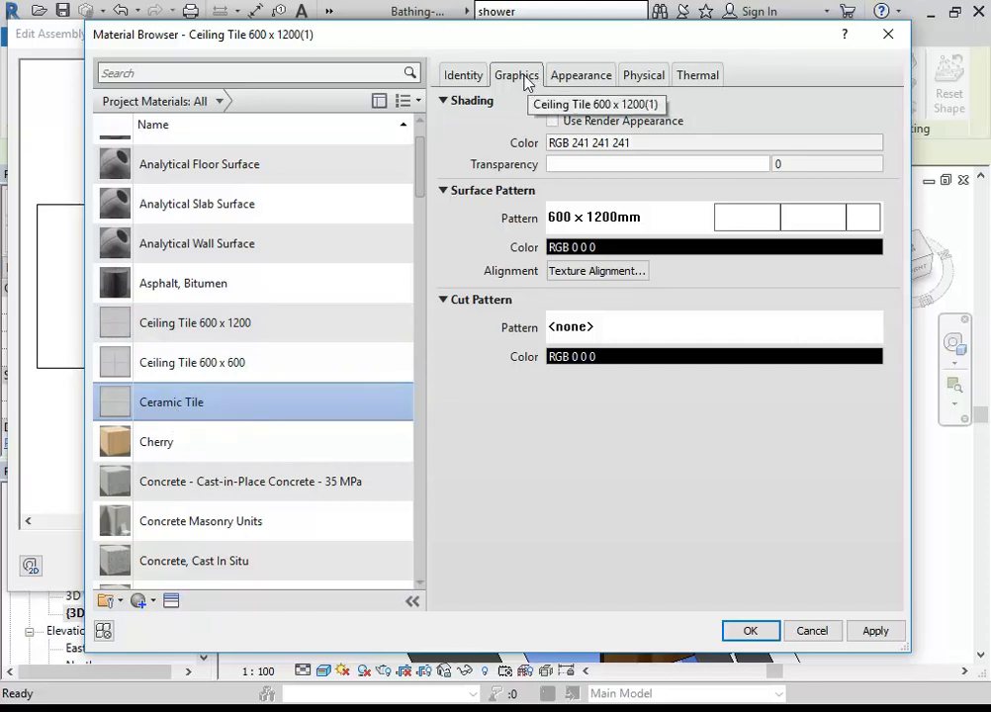
- Open the Ceramic Tile material's appearance and start replacing its acoustic tile asset with a library asset
{"action": "left_click", "coordinate": [580, 76]}
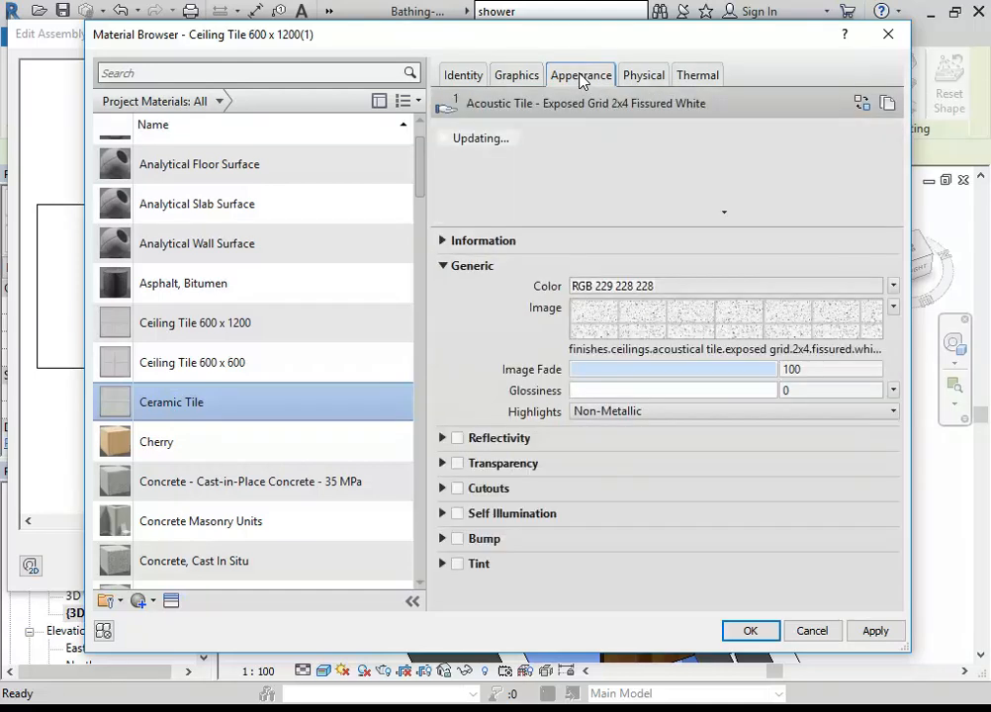
{"action": "right_click", "coordinate": [581, 81]}
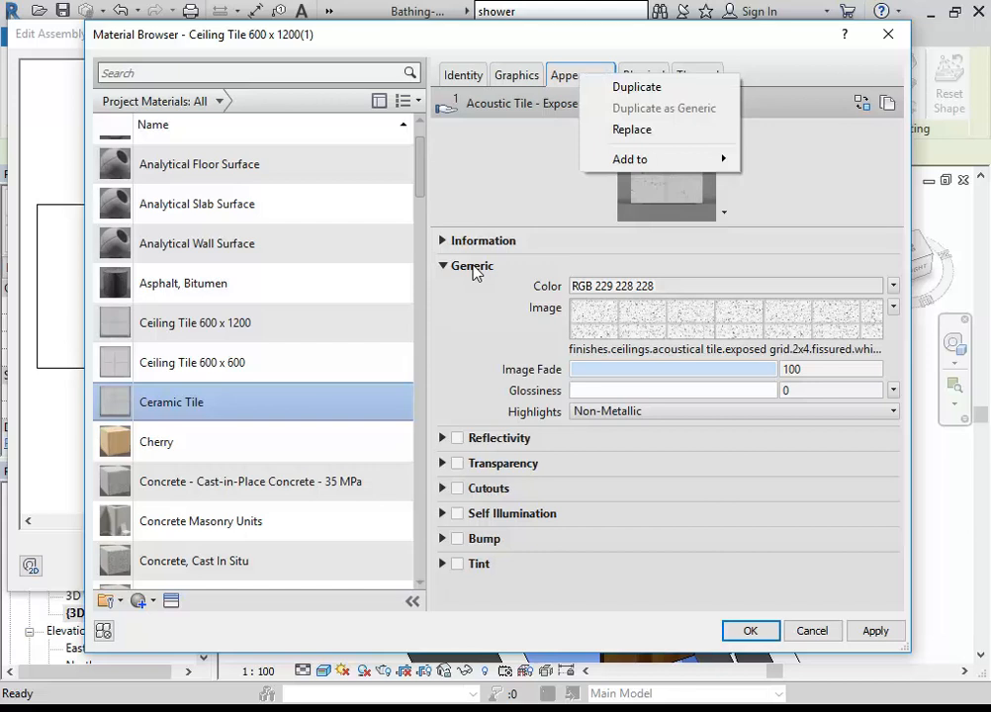
{"action": "left_click", "coordinate": [564, 77]}
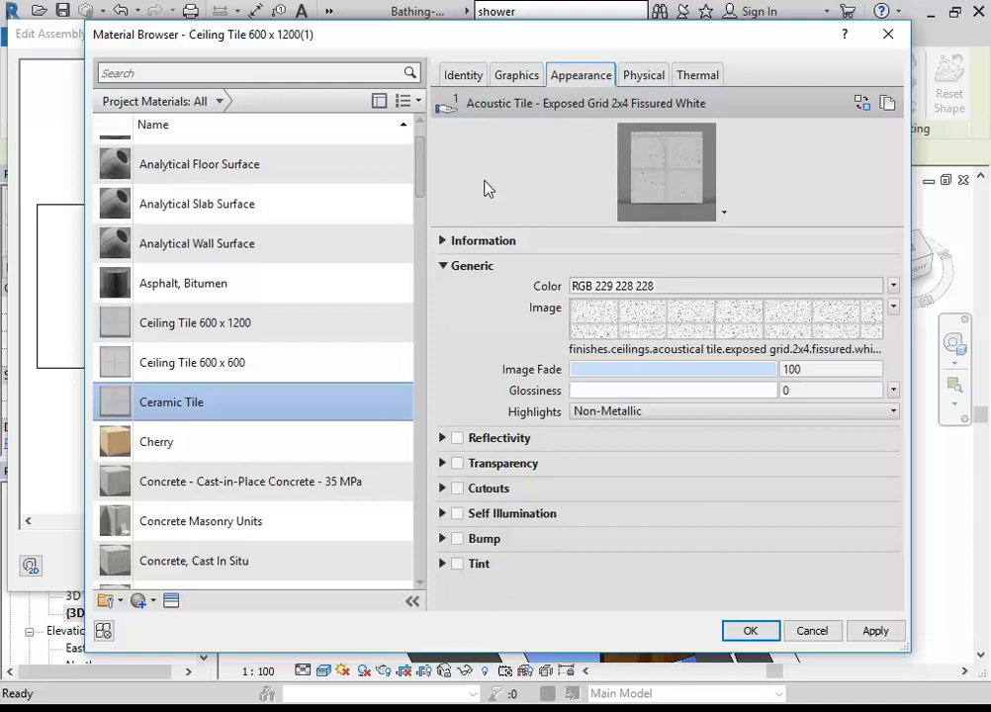
{"action": "right_click", "coordinate": [568, 79]}
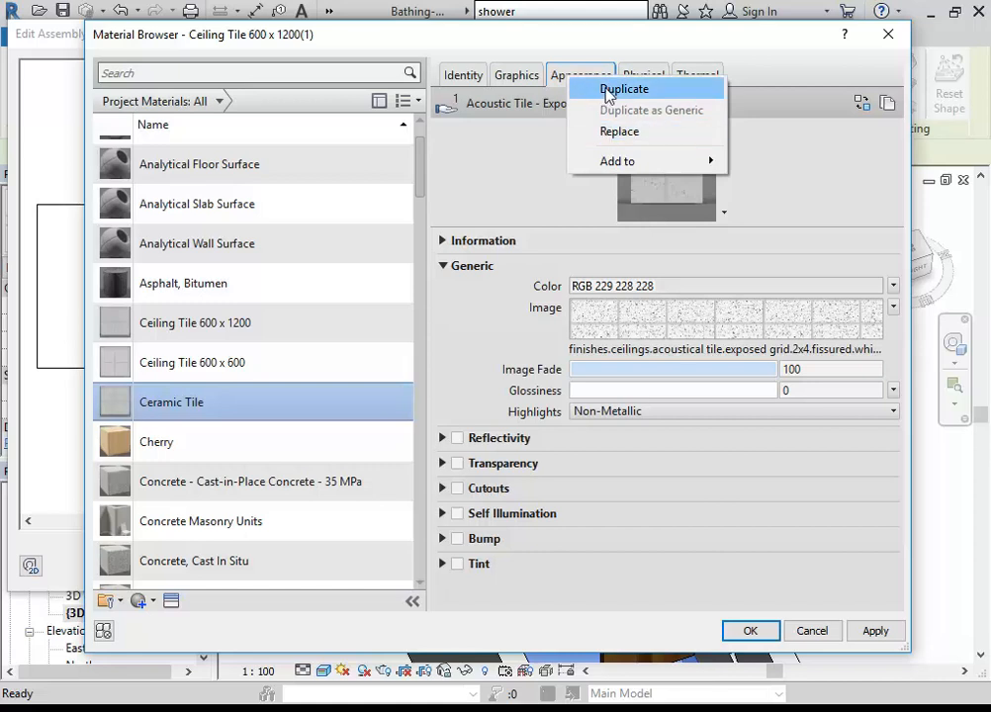
{"action": "left_click", "coordinate": [617, 138]}
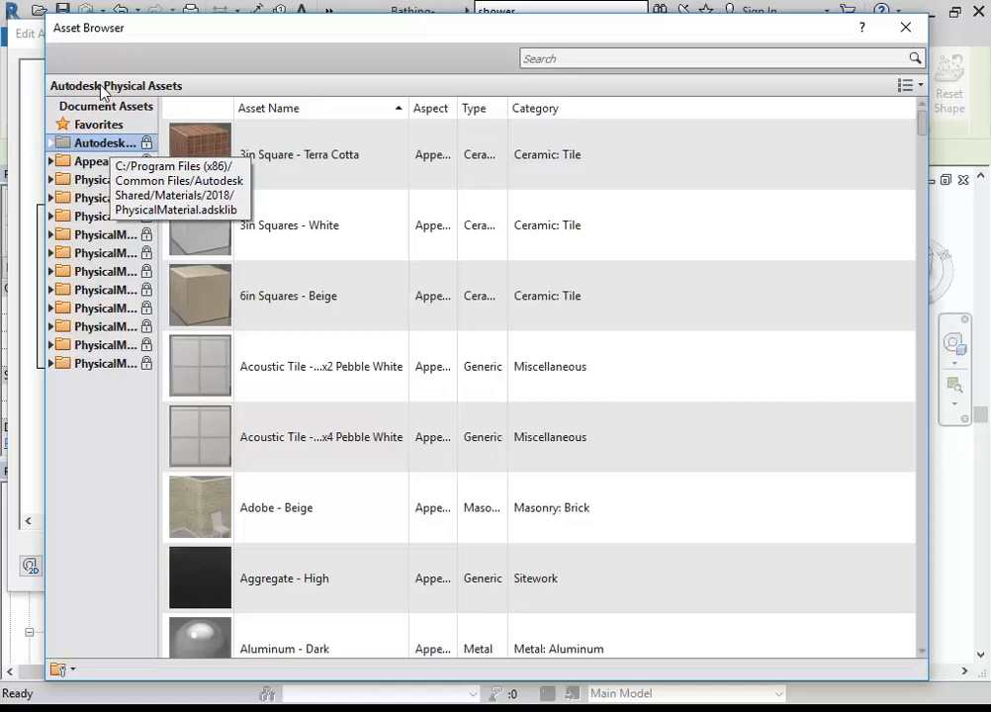
- Look through the physical asset and appearance libraries for one that offers appearance assets
{"action": "left_click", "coordinate": [92, 163]}
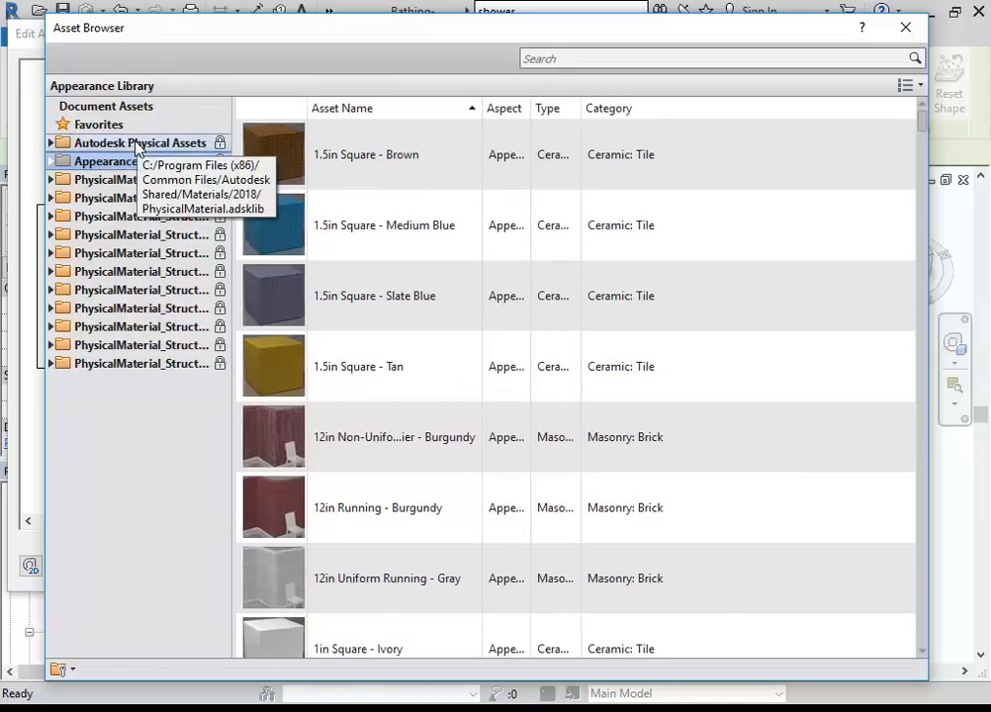
{"action": "left_click", "coordinate": [137, 144]}
{"action": "left_click", "coordinate": [129, 179]}
{"action": "left_click", "coordinate": [124, 216]}
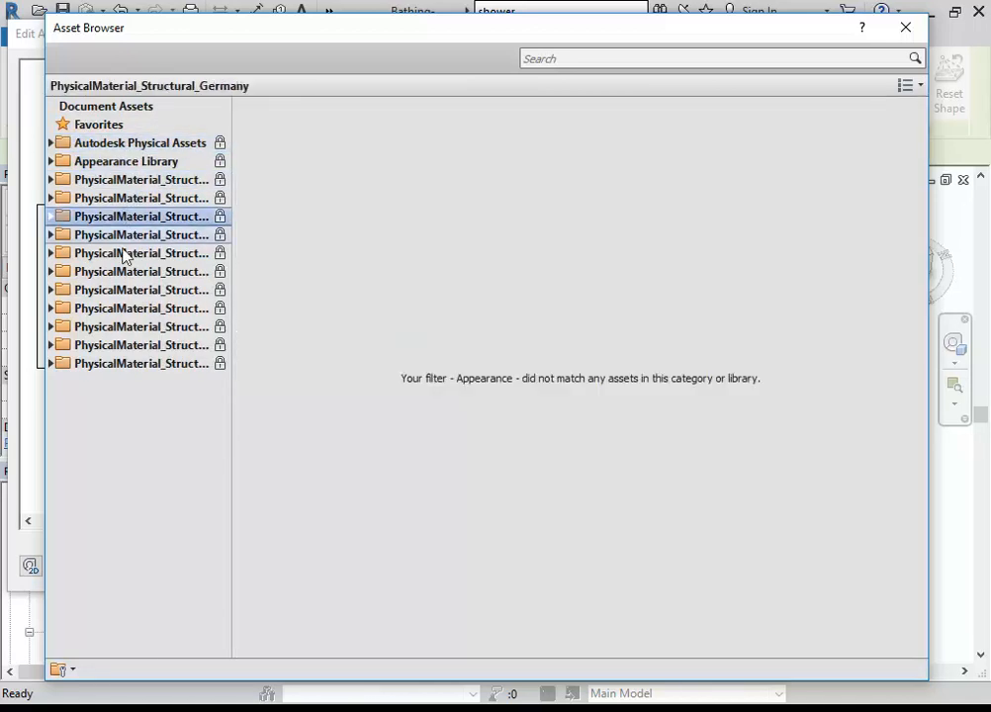
{"action": "left_click", "coordinate": [115, 364]}
{"action": "left_click", "coordinate": [118, 142]}
{"action": "left_click", "coordinate": [115, 180]}
{"action": "left_click", "coordinate": [117, 215]}
{"action": "left_click", "coordinate": [114, 364]}
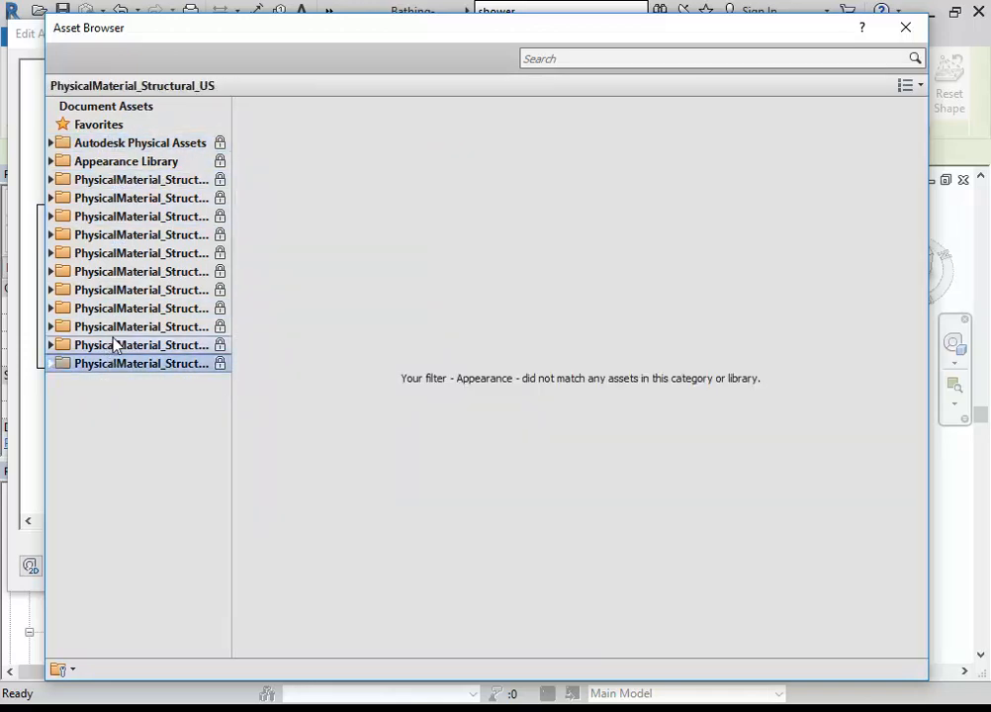
{"action": "left_click", "coordinate": [115, 180]}
{"action": "left_click", "coordinate": [112, 253]}
{"action": "left_click", "coordinate": [104, 289]}
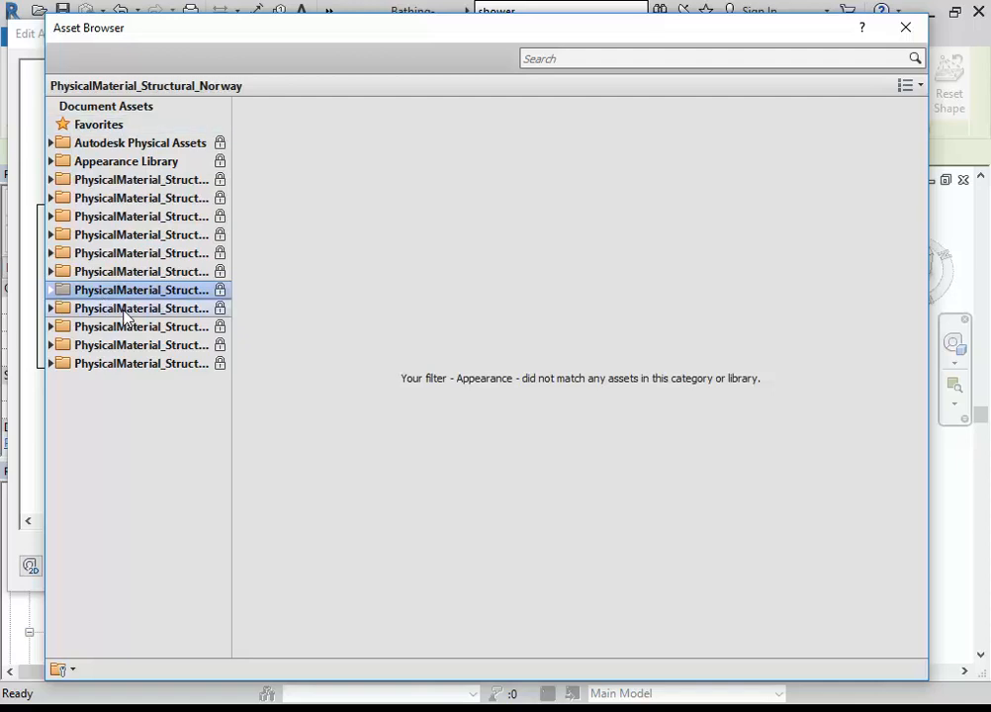
- Replace the Ceramic Tile appearance with Mosaic - Blue from the Ceramic: Tile category of the Appearance Library
{"action": "left_click", "coordinate": [126, 163]}
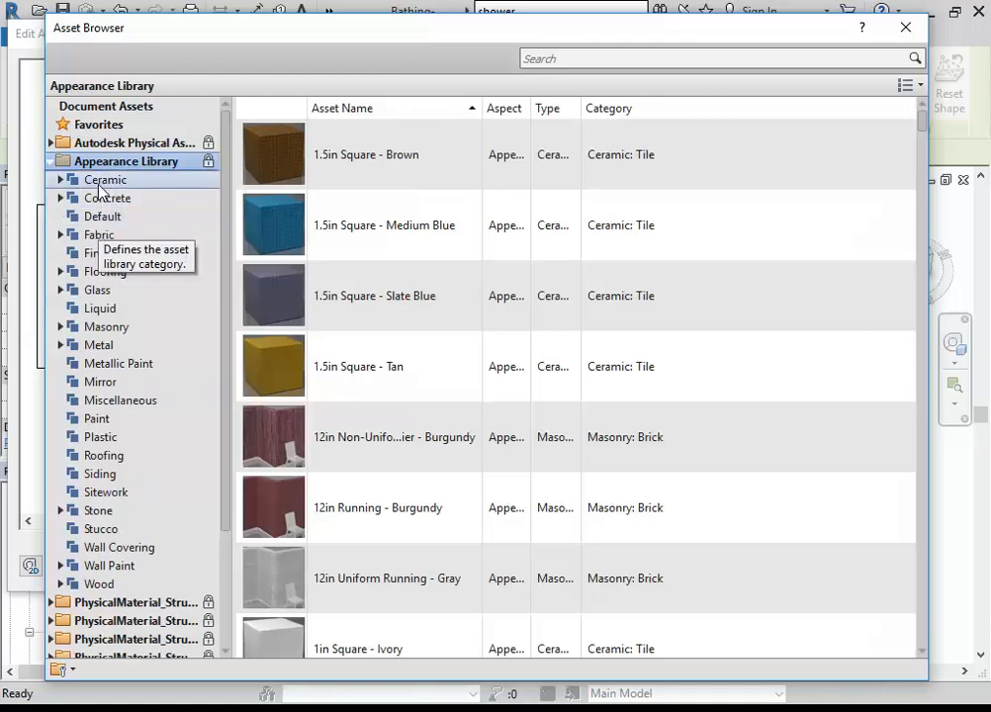
{"action": "left_click", "coordinate": [100, 181]}
{"action": "double_click", "coordinate": [99, 187]}
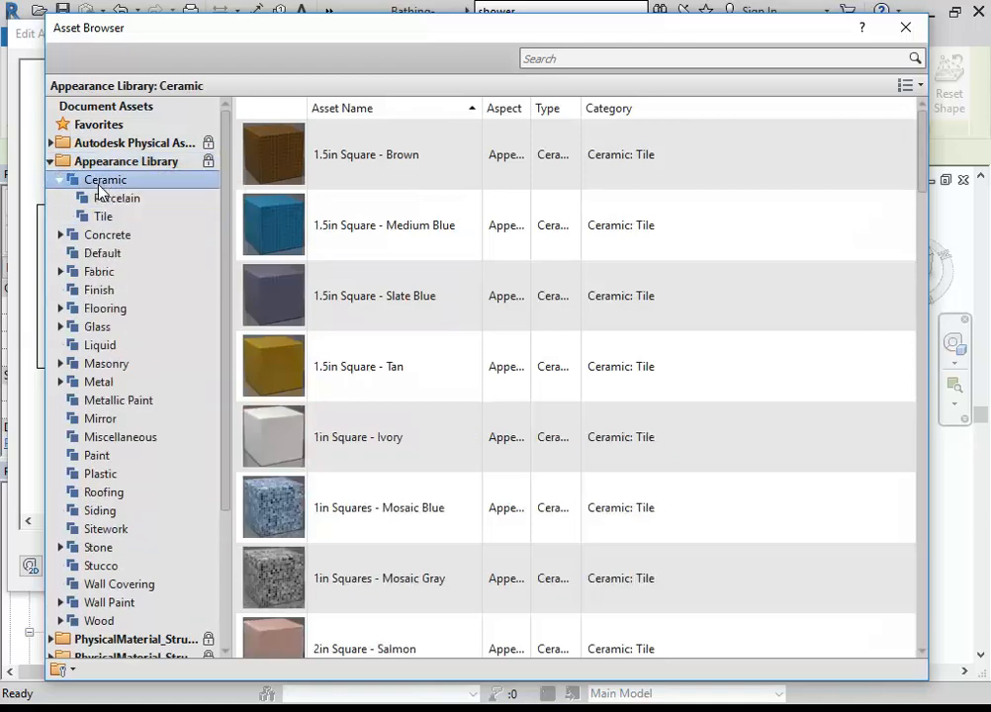
{"action": "left_click", "coordinate": [102, 216]}
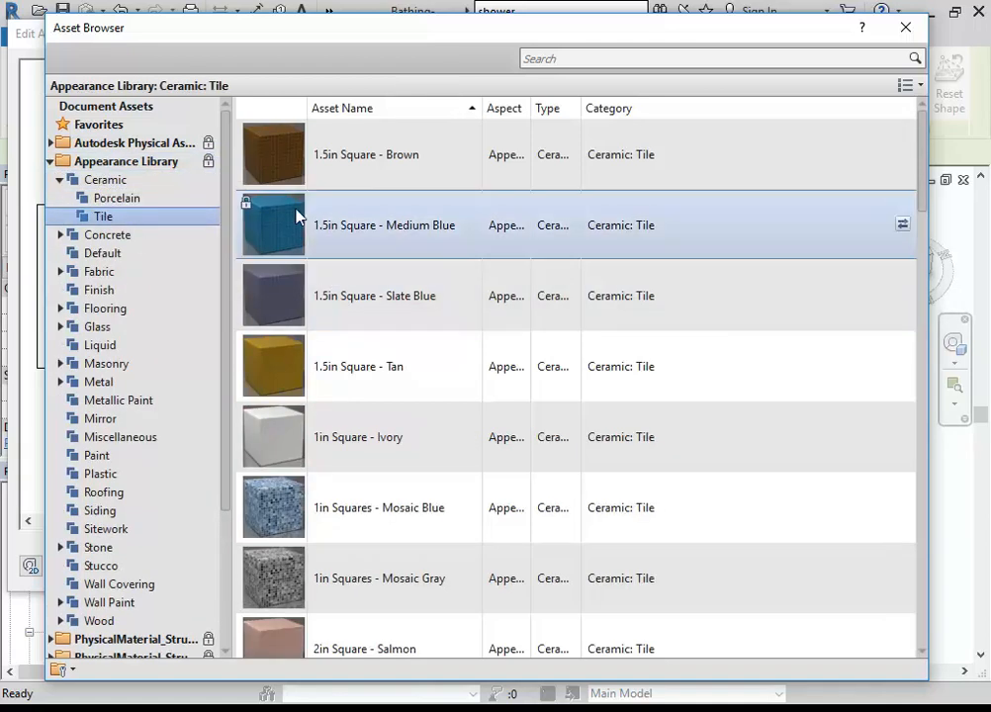
{"action": "scroll", "coordinate": [354, 223], "scroll_direction": "down", "scroll_amount": 5}
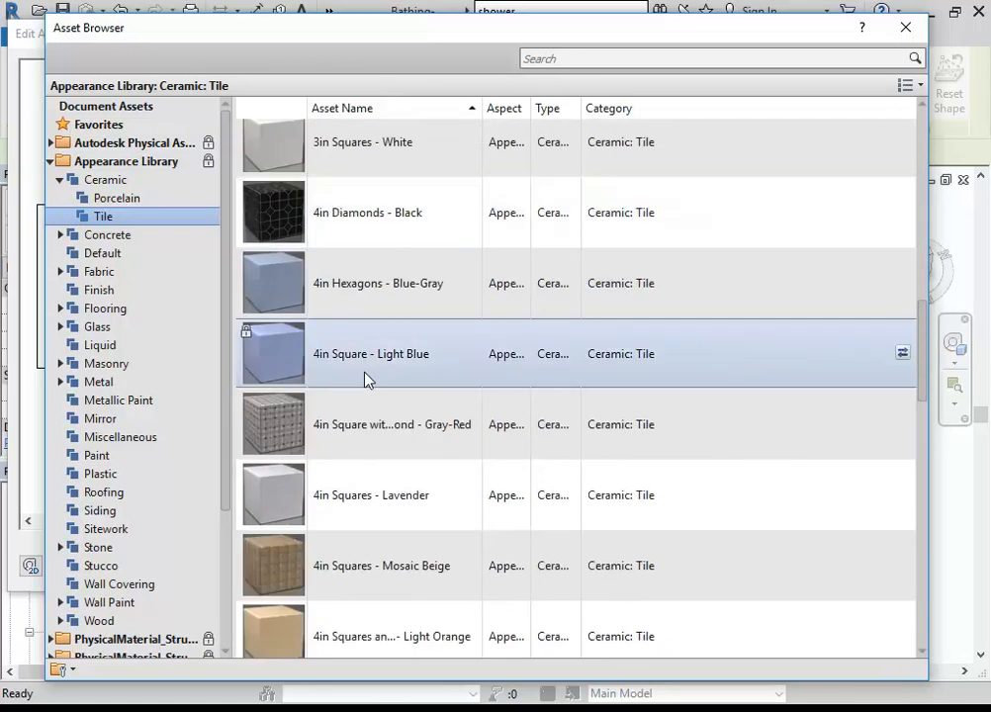
{"action": "scroll", "coordinate": [365, 379], "scroll_direction": "down", "scroll_amount": 3}
{"action": "scroll", "coordinate": [364, 382], "scroll_direction": "down", "scroll_amount": 3}
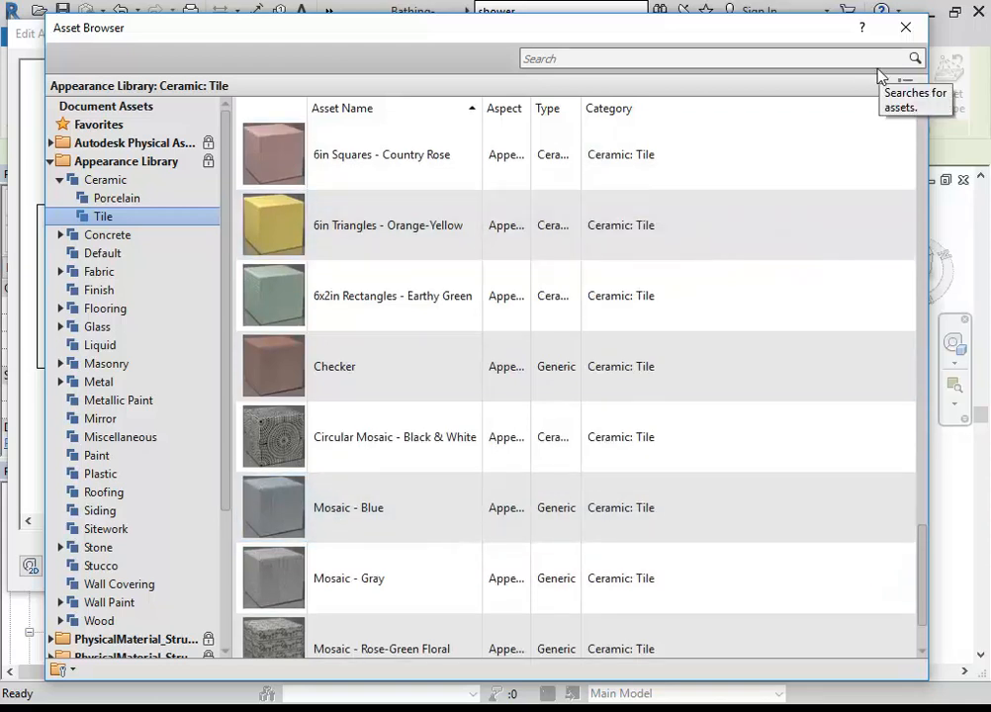
{"action": "left_click_drag", "start_coordinate": [709, 27], "coordinate": [713, 93]}
{"action": "left_click_drag", "start_coordinate": [720, 163], "coordinate": [706, 372]}
{"action": "left_click", "coordinate": [607, 129]}
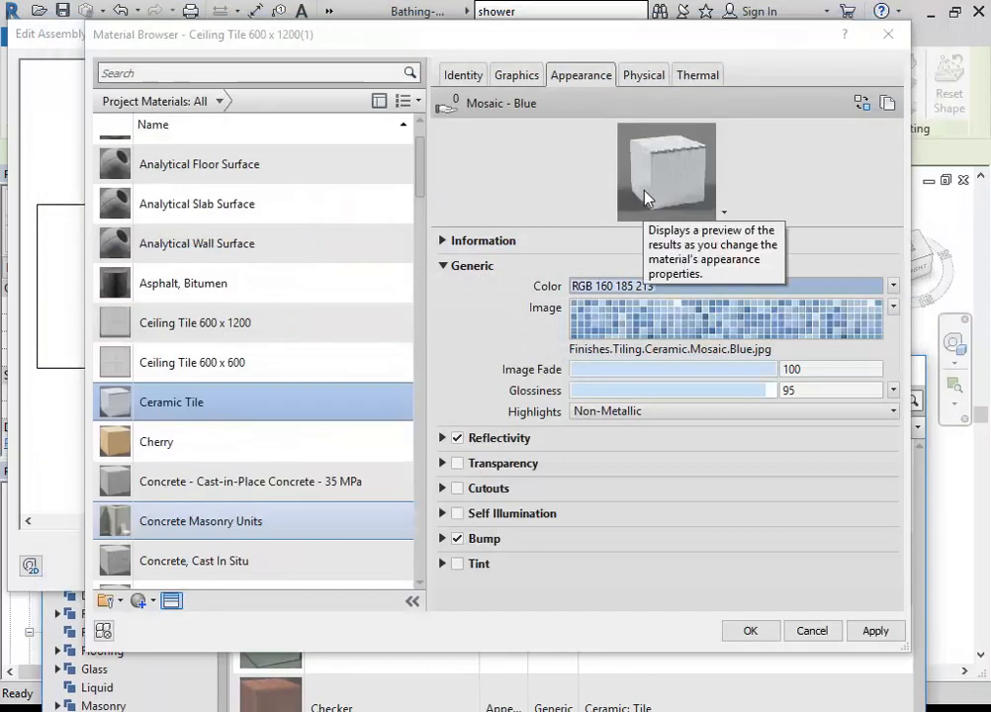
- Bring the asset browser back into view and close it, keeping Mosaic - Blue as the appearance
{"action": "left_click", "coordinate": [598, 691]}
{"action": "left_click_drag", "start_coordinate": [553, 370], "coordinate": [556, 41]}
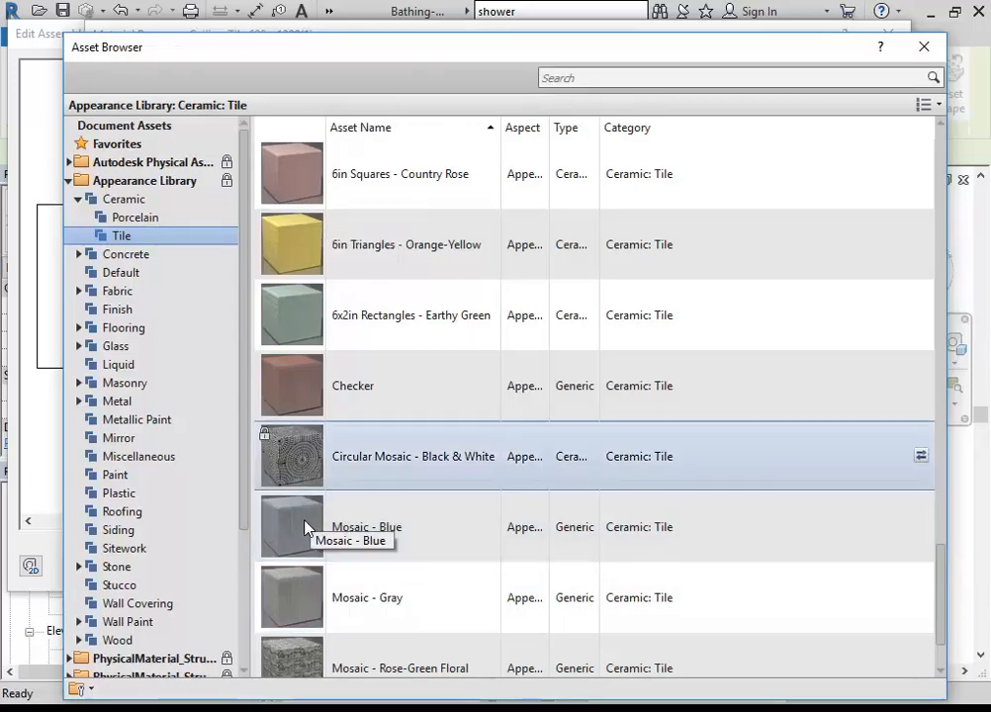
{"action": "left_click", "coordinate": [925, 51]}
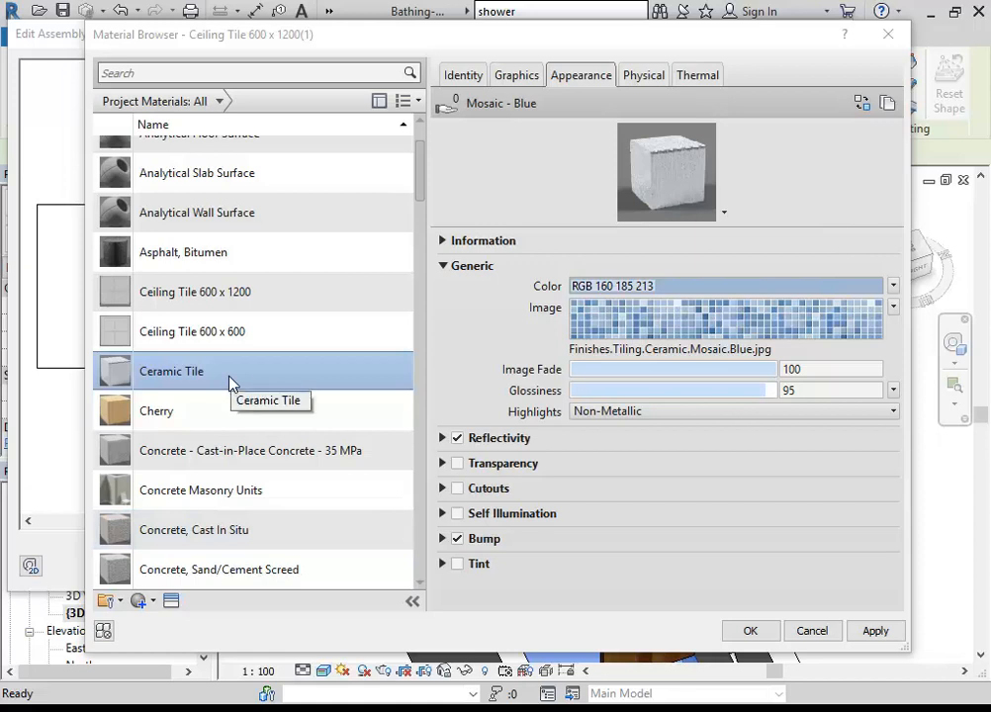
{"action": "mouse_move", "coordinate": [671, 326]}
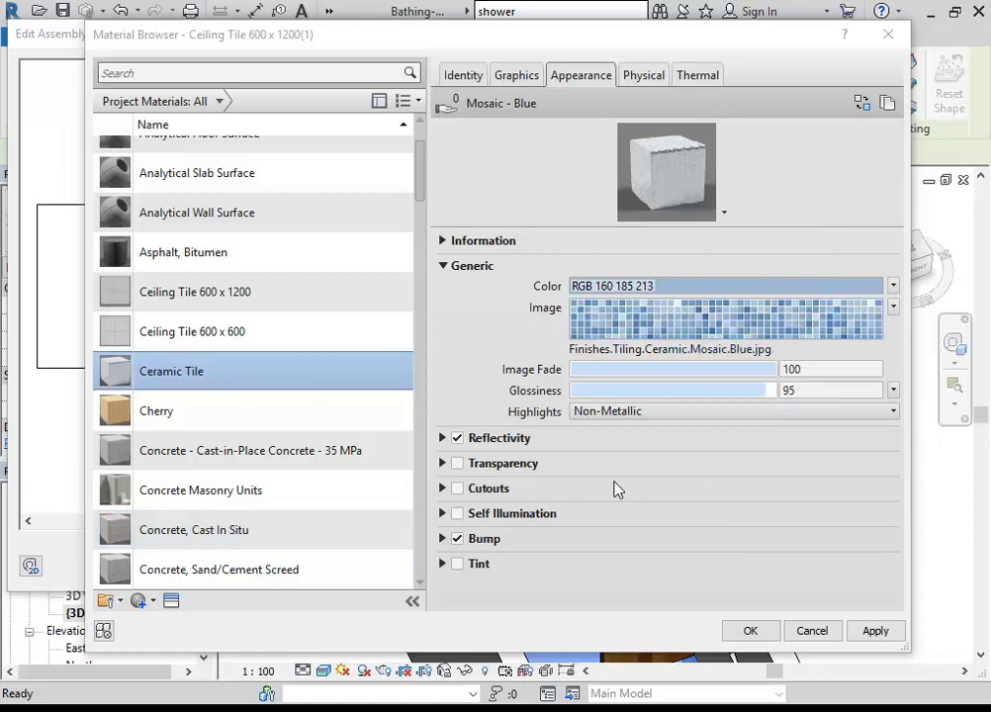
{"action": "mouse_move", "coordinate": [764, 228]}
{"action": "left_mouse_down"}
{"action": "mouse_move", "coordinate": [766, 256]}
{"action": "mouse_move", "coordinate": [763, 233]}
{"action": "left_mouse_up"}
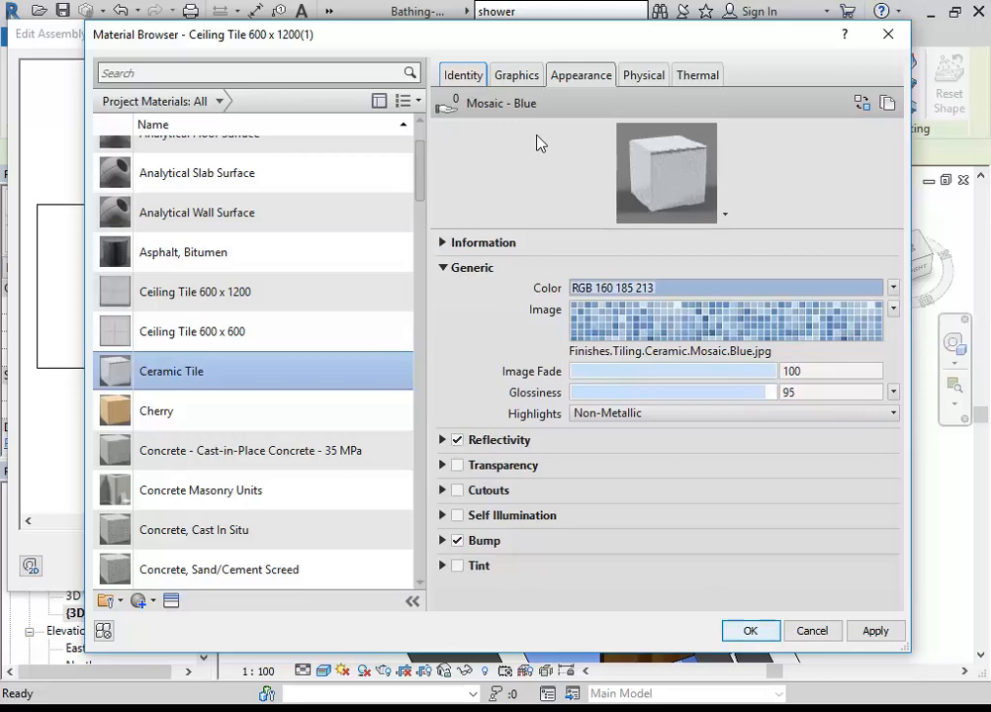
- Set the Ceramic Tile material's surface pattern to the 100mm Squares model pattern
{"action": "left_click", "coordinate": [515, 79]}
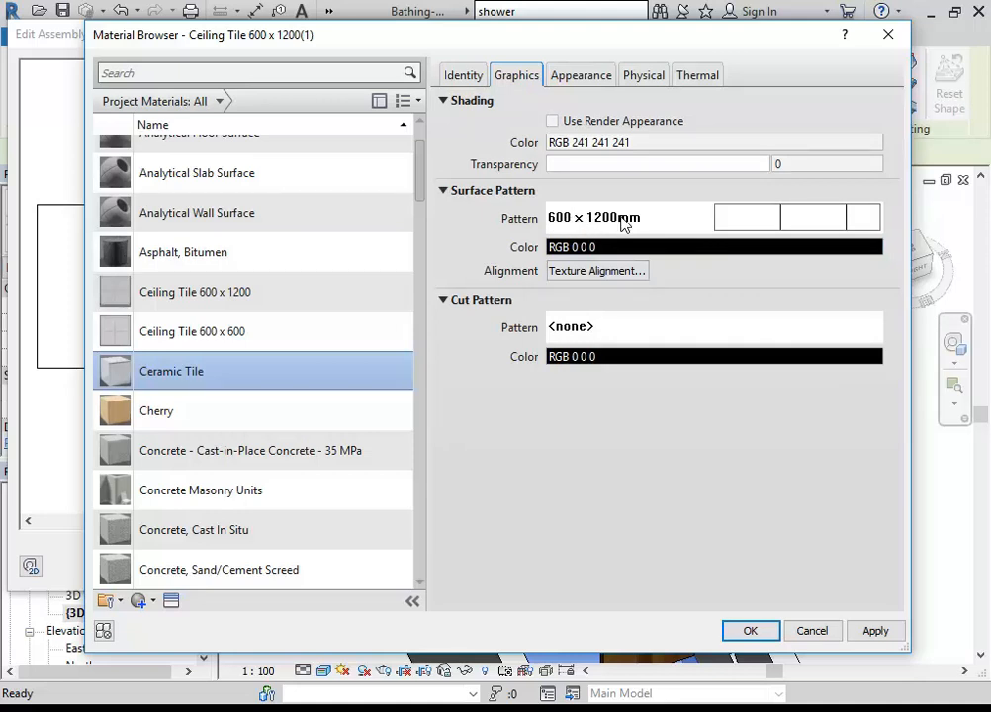
{"action": "left_click", "coordinate": [778, 221]}
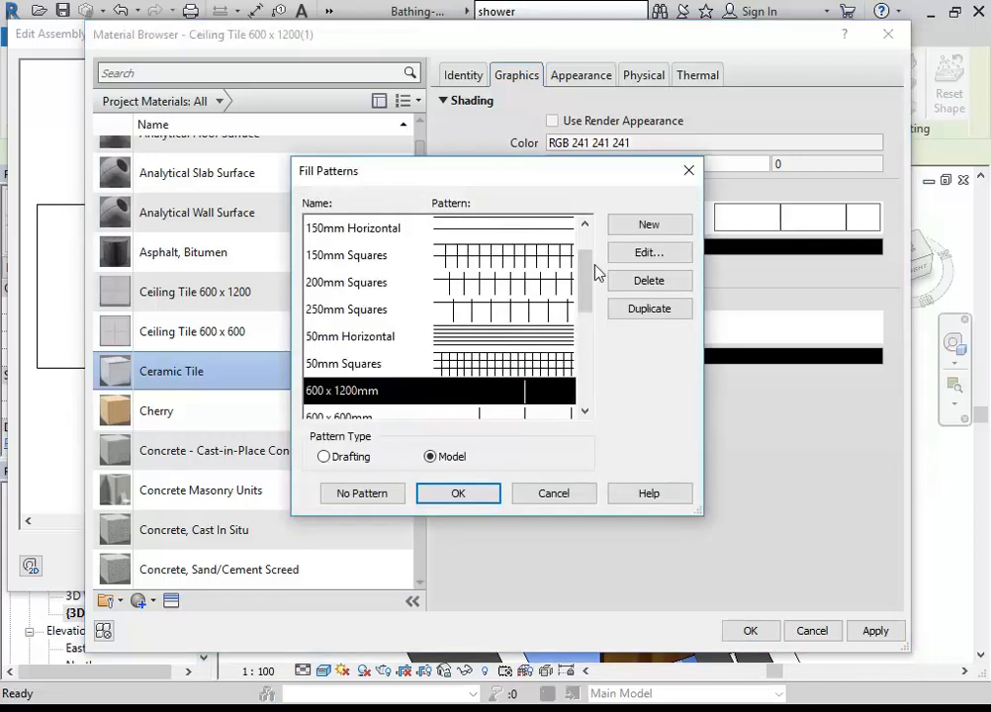
{"action": "left_click", "coordinate": [331, 258]}
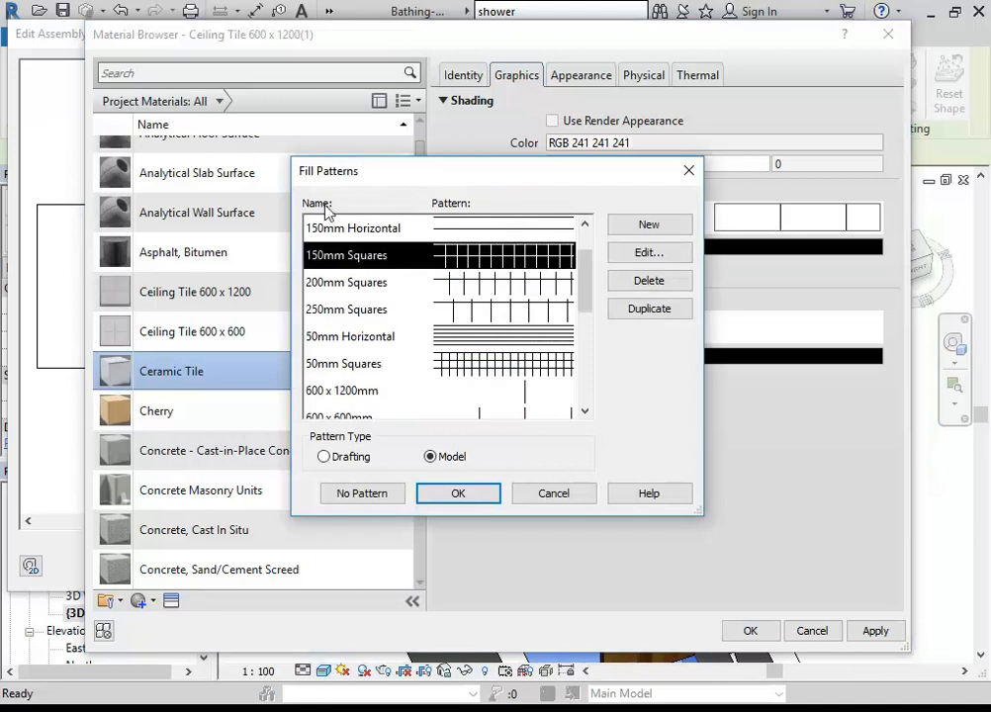
{"action": "scroll", "coordinate": [339, 257], "scroll_direction": "up", "scroll_amount": 1}
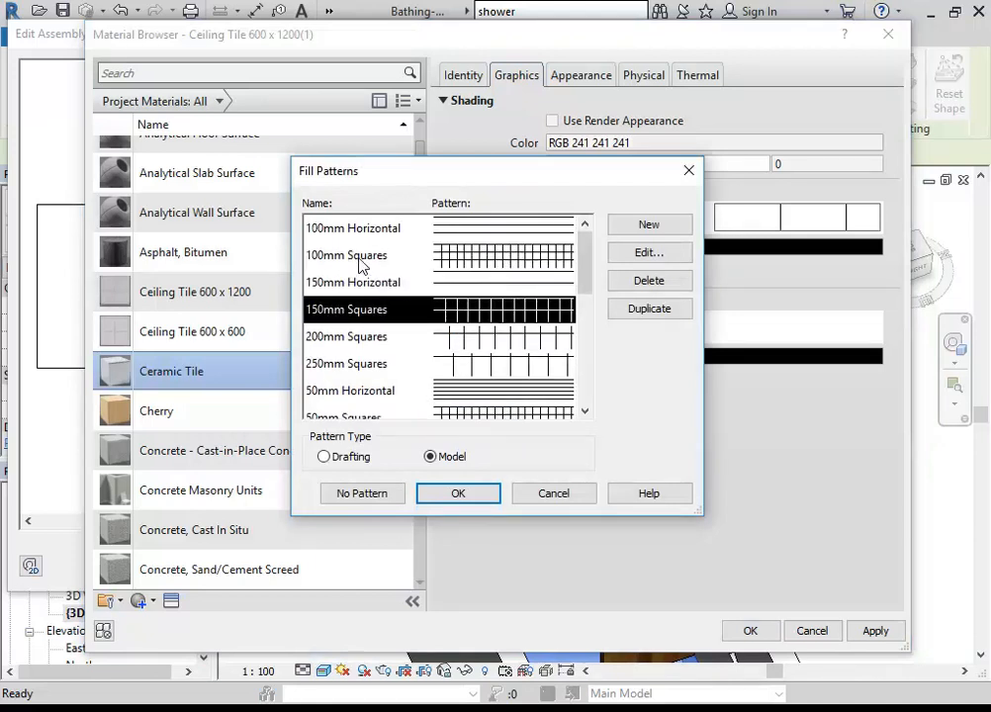
{"action": "left_click", "coordinate": [358, 259]}
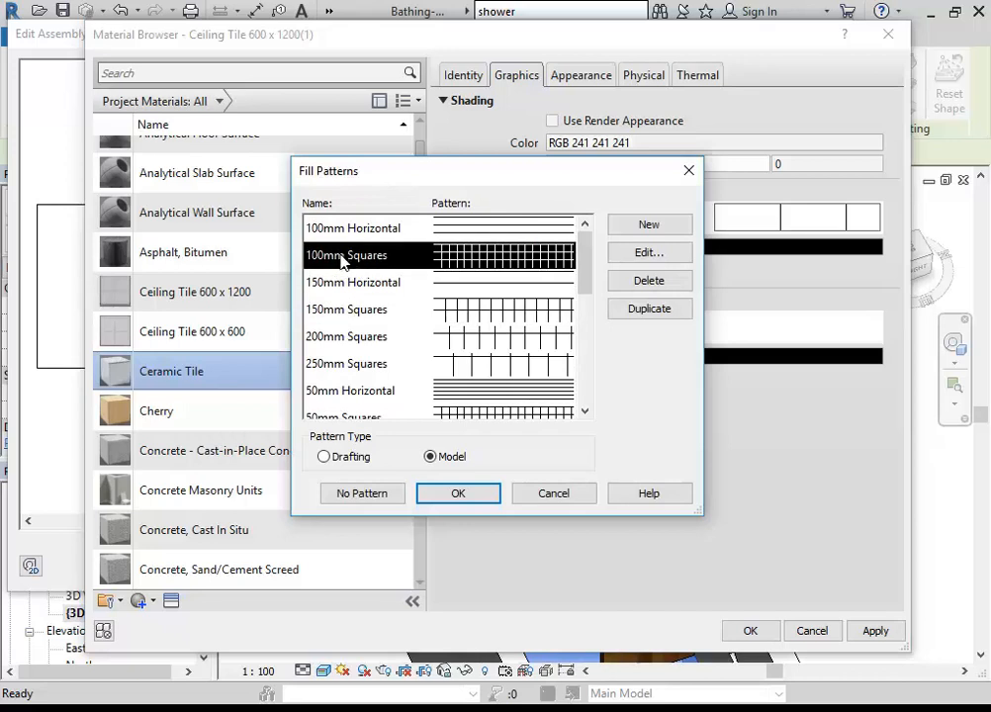
{"action": "left_click", "coordinate": [455, 491]}
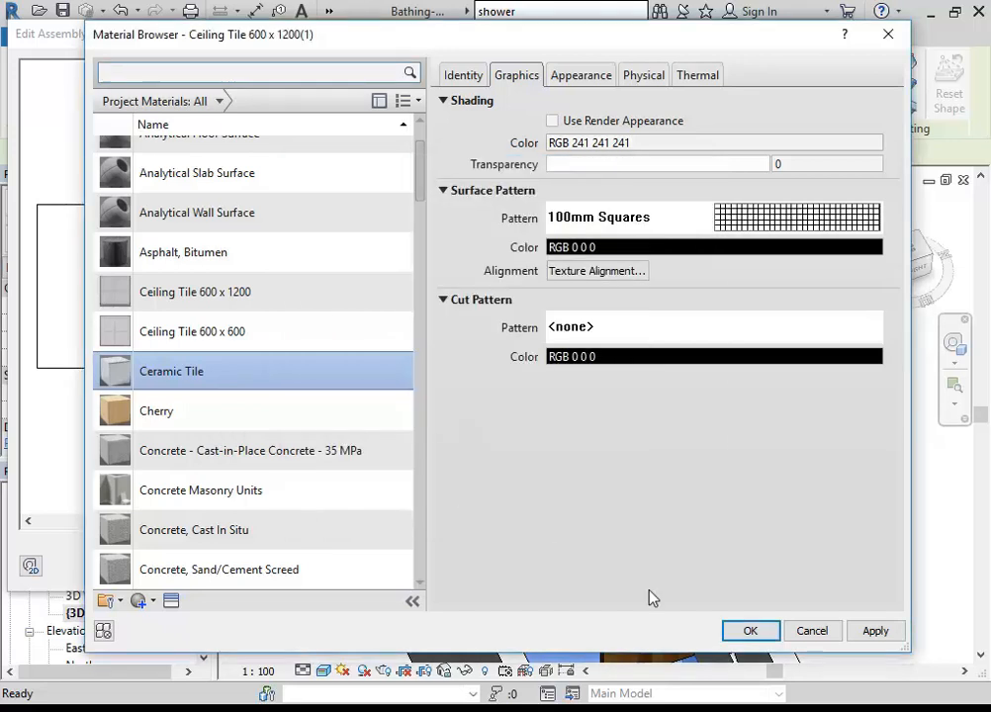
- Accept the material, structure and type changes for Tile Floor and inspect the tiled floor up close in the 3D view
{"action": "left_click", "coordinate": [750, 634]}
{"action": "left_click", "coordinate": [588, 569]}
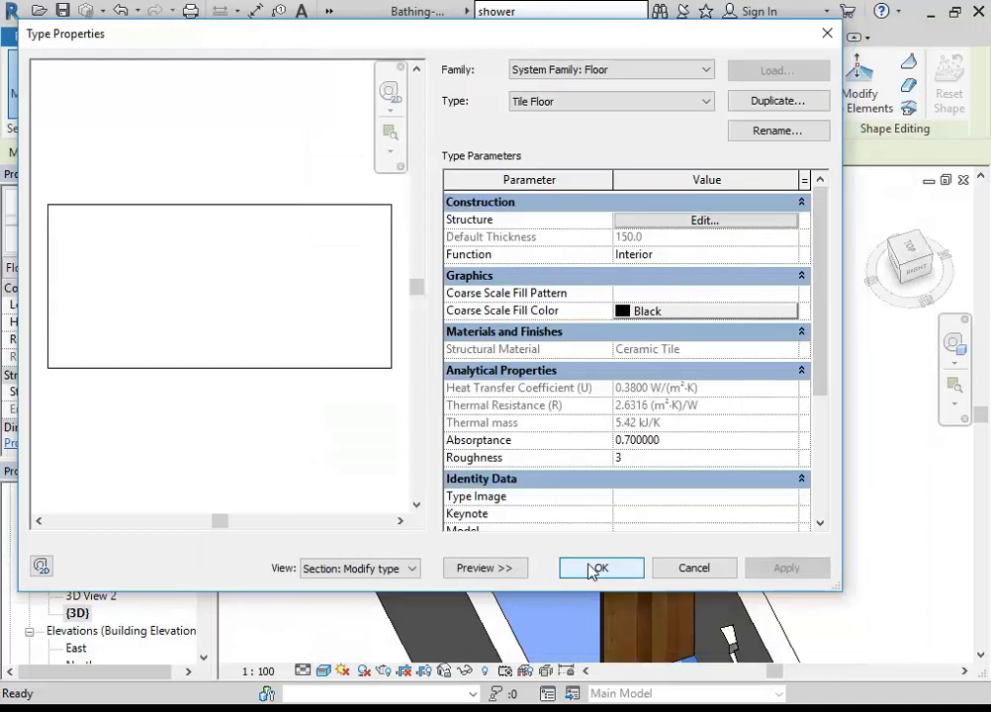
{"action": "left_click", "coordinate": [591, 566]}
{"action": "key", "text": "Escape"}
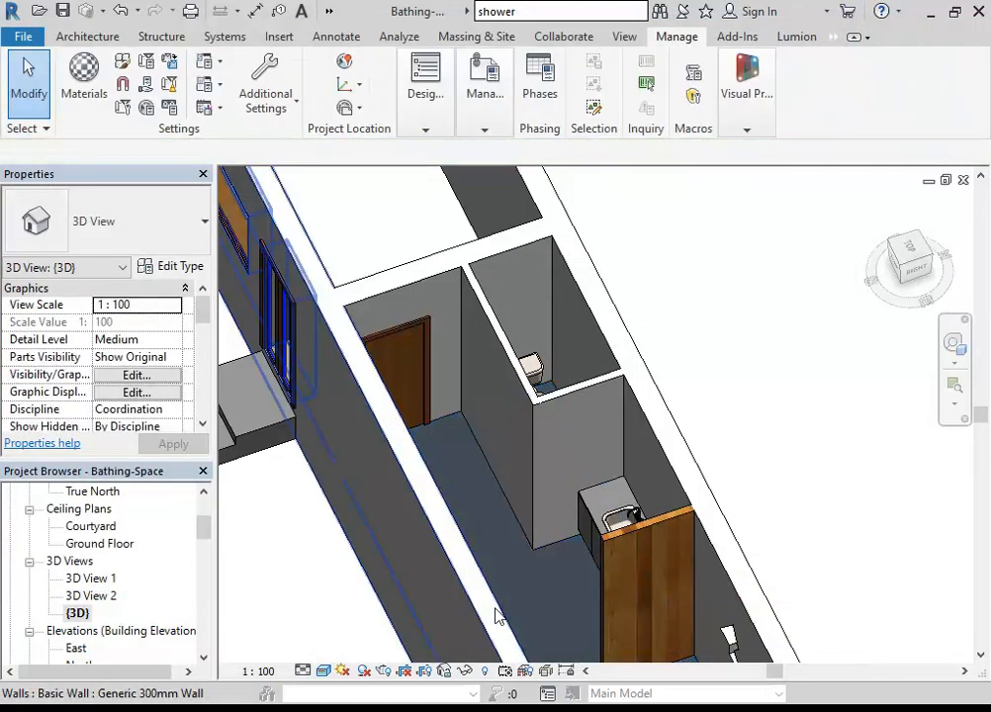
{"action": "scroll", "coordinate": [574, 546], "scroll_direction": "up", "scroll_amount": 4}
{"action": "scroll", "coordinate": [530, 524], "scroll_direction": "up", "scroll_amount": 5}
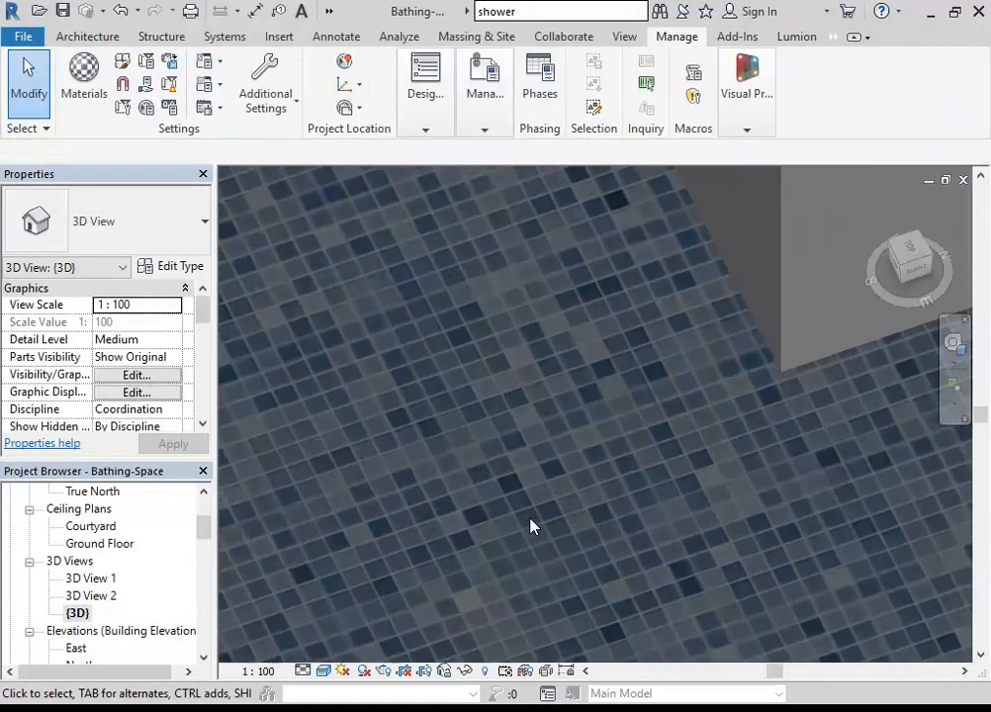
- Open the Ground Floor floor plan and frame the tiled area between the basin partition and the bath
{"action": "scroll", "coordinate": [531, 524], "scroll_direction": "down", "scroll_amount": 5}
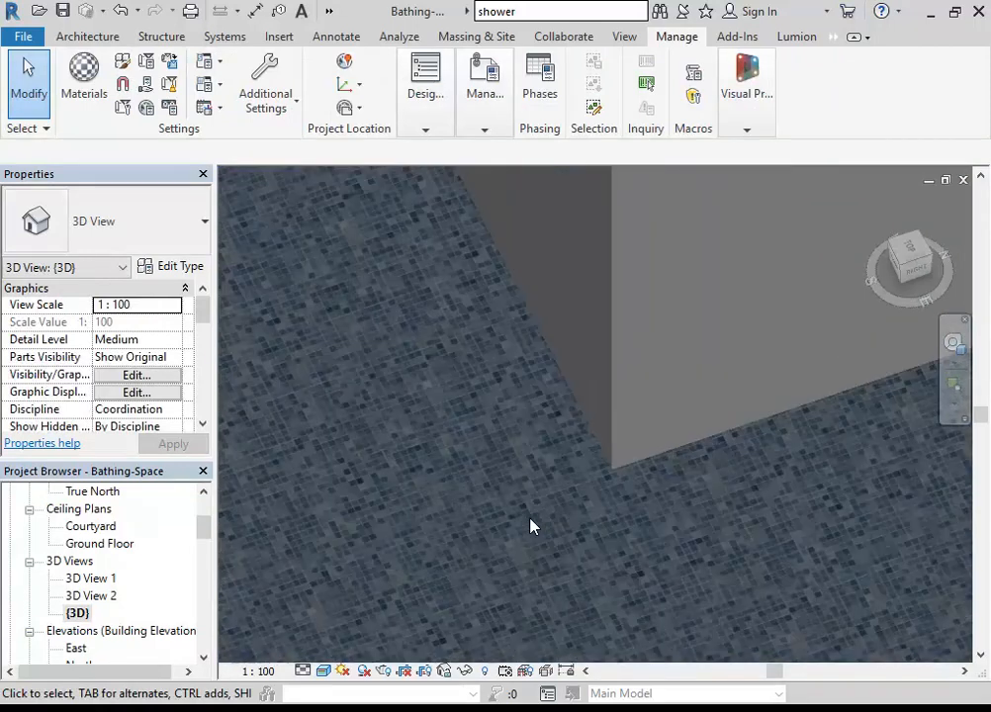
{"action": "middle_click_drag", "start_coordinate": [494, 502], "coordinate": [482, 410]}
{"action": "scroll", "coordinate": [477, 458], "scroll_direction": "down", "scroll_amount": 1}
{"action": "scroll", "coordinate": [491, 415], "scroll_direction": "down", "scroll_amount": 1}
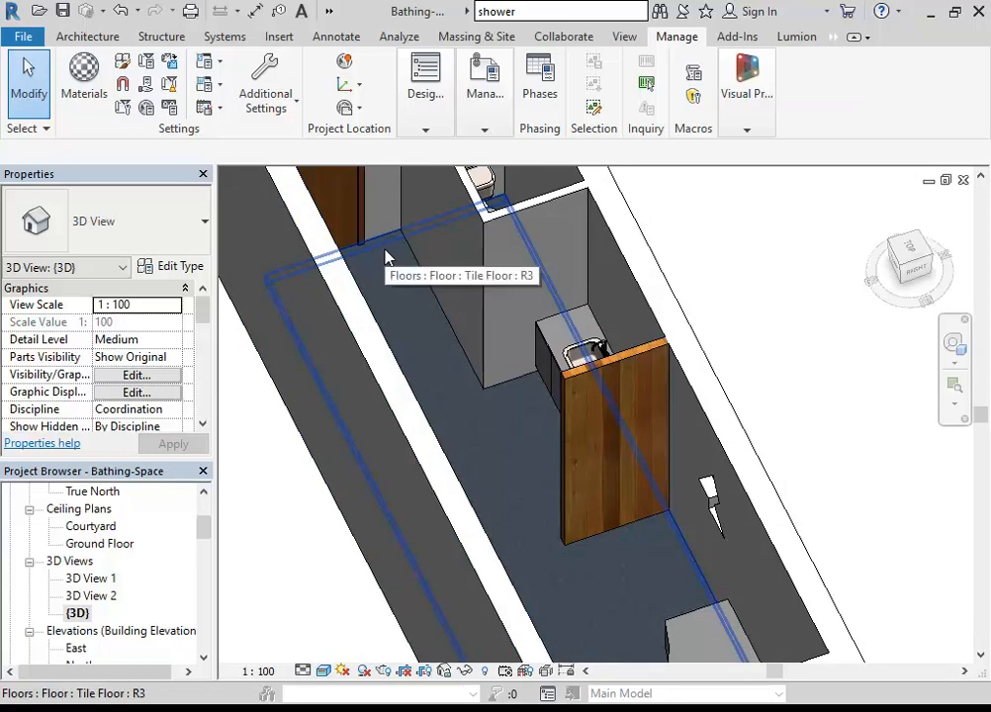
{"action": "left_click", "coordinate": [204, 509]}
{"action": "double_click", "coordinate": [101, 561]}
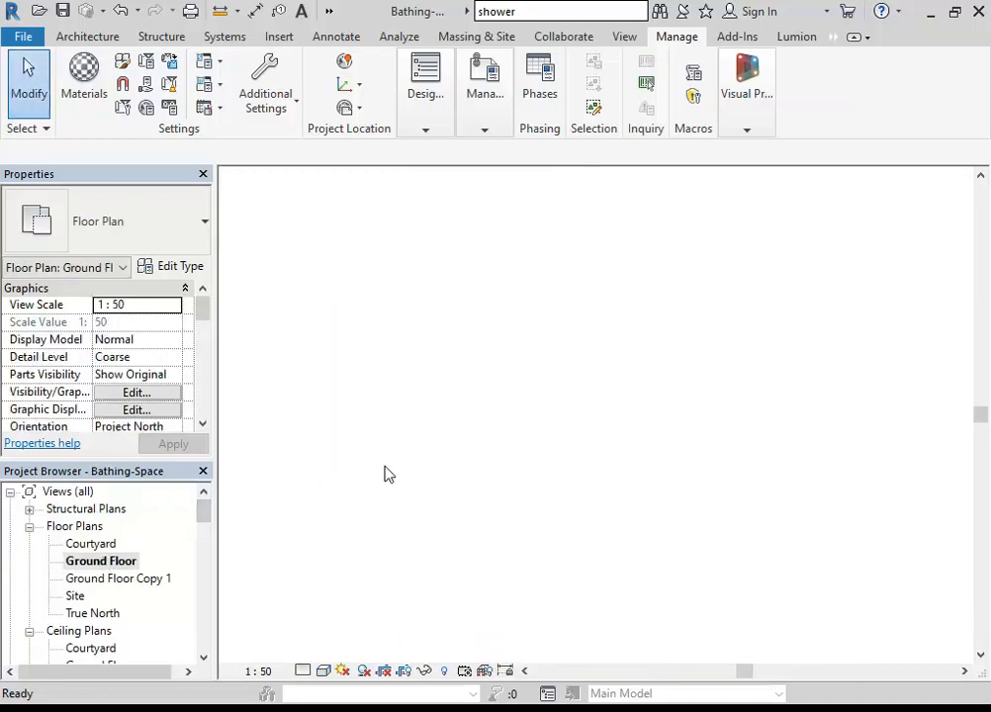
{"action": "scroll", "coordinate": [584, 471], "scroll_direction": "up", "scroll_amount": 2}
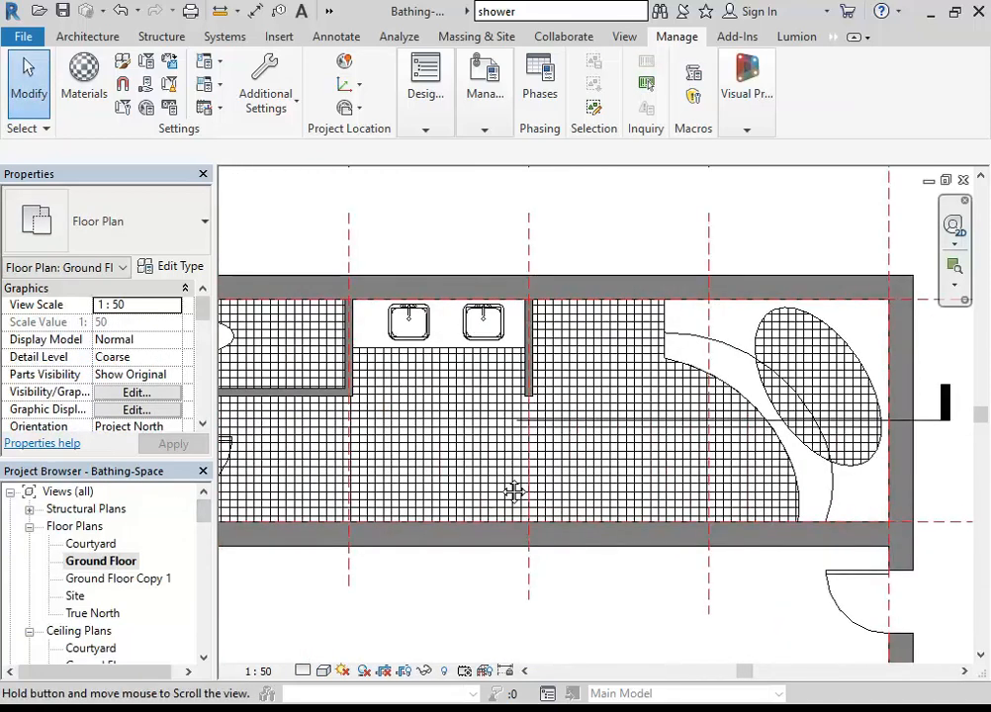
{"action": "scroll", "coordinate": [682, 369], "scroll_direction": "up", "scroll_amount": 3}
{"action": "middle_click", "coordinate": [562, 336]}
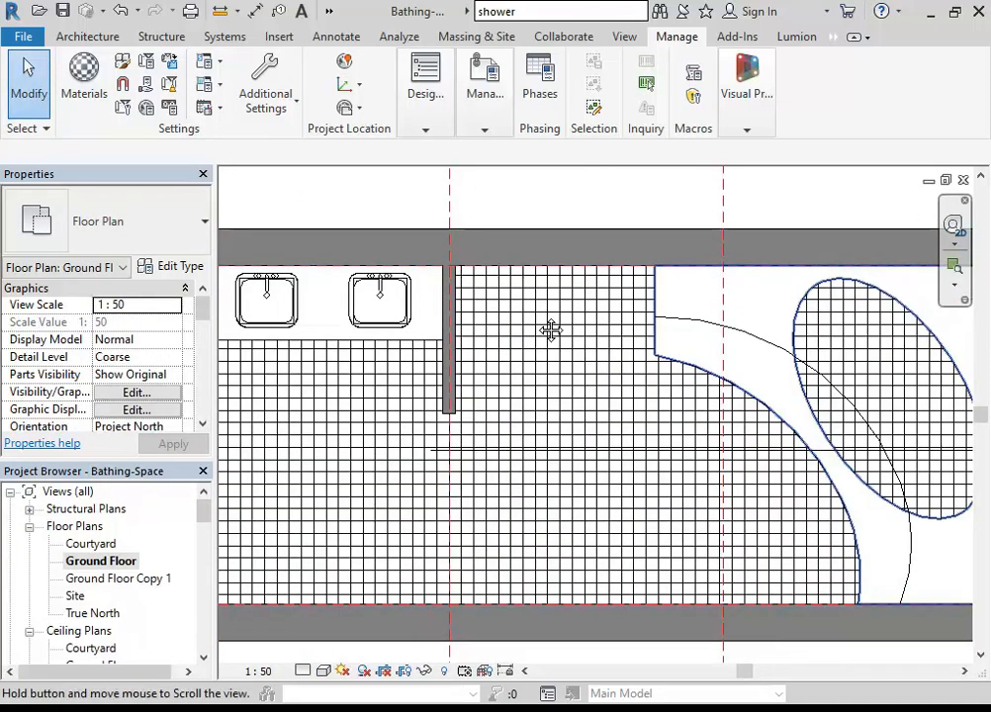
{"action": "scroll", "coordinate": [571, 210], "scroll_direction": "down", "scroll_amount": 1}
{"action": "scroll", "coordinate": [549, 203], "scroll_direction": "up", "scroll_amount": 1}
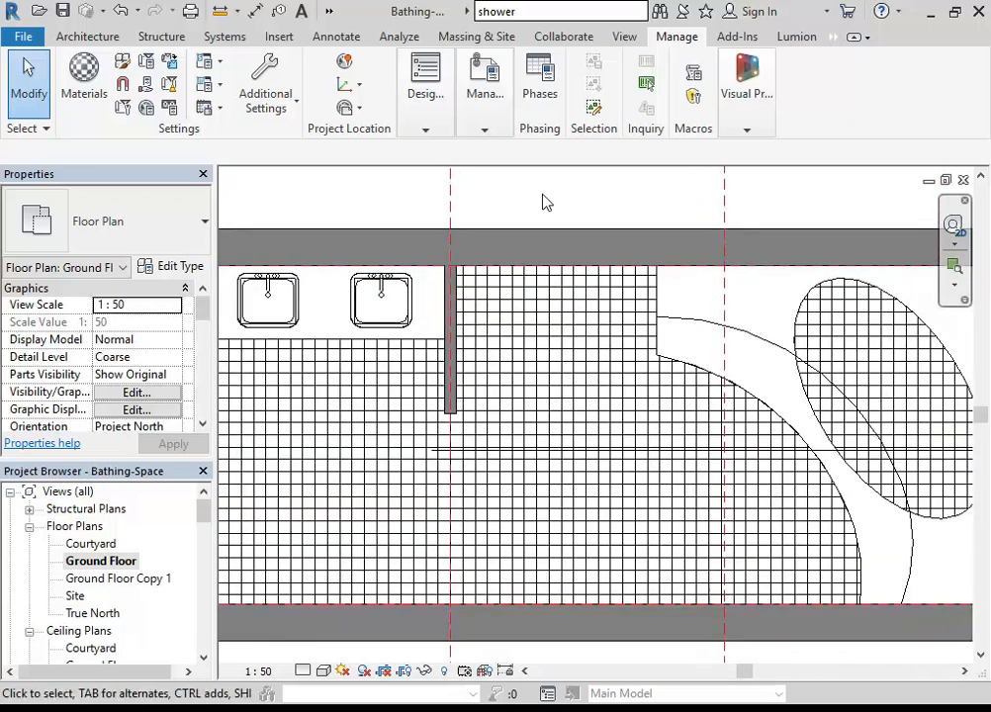
{"action": "right_click", "coordinate": [542, 196]}
{"action": "right_click", "coordinate": [575, 209]}
{"action": "left_click", "coordinate": [598, 220]}
- Start a new architectural wall using the Basic Wall type 30mm Toilet partition
{"action": "left_click", "coordinate": [104, 40]}
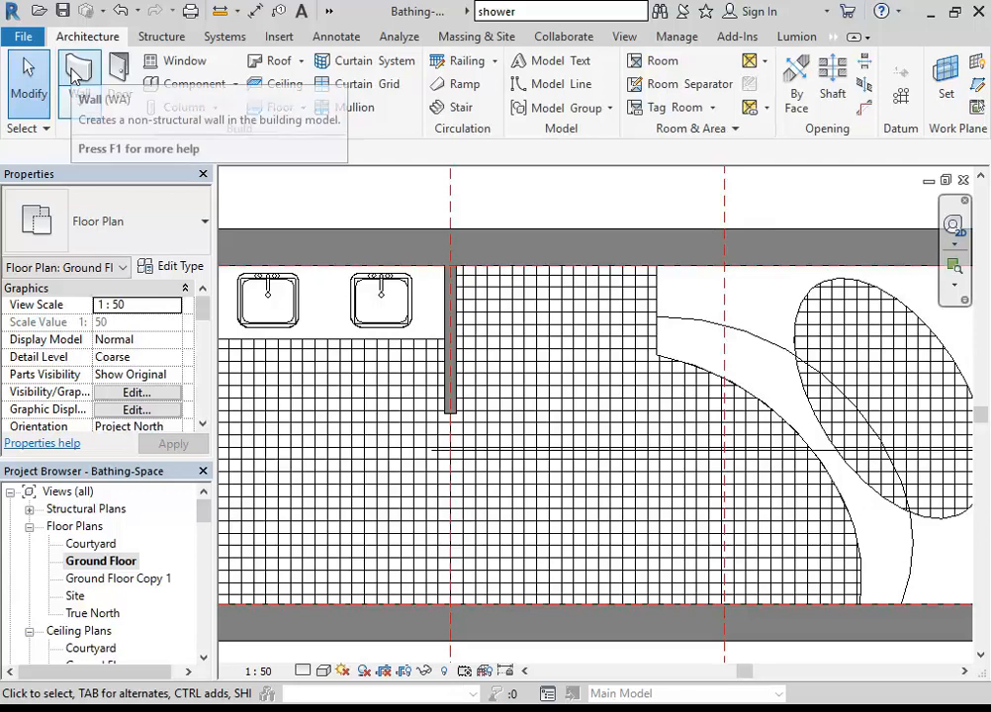
{"action": "left_click", "coordinate": [72, 74]}
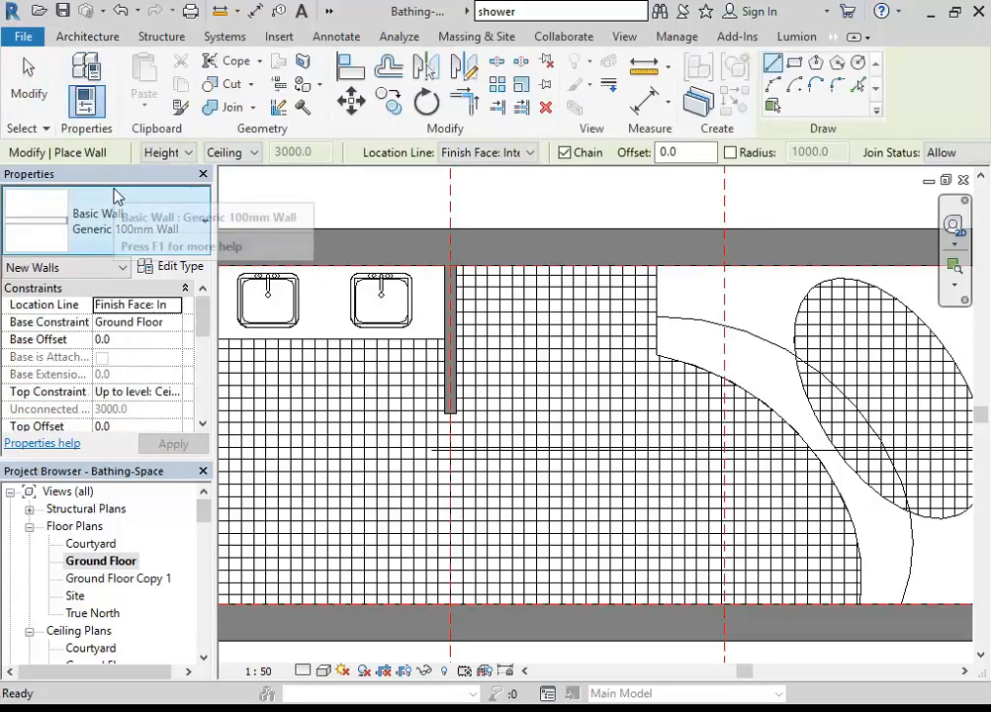
{"action": "left_click", "coordinate": [117, 217]}
{"action": "scroll", "coordinate": [117, 368], "scroll_direction": "up", "scroll_amount": 5}
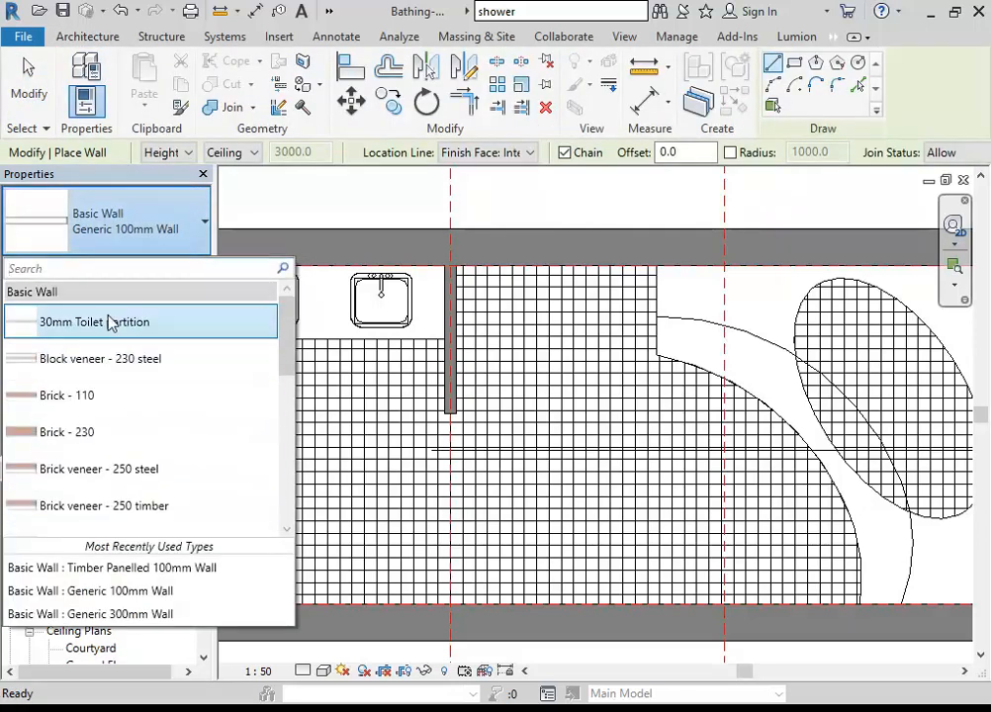
{"action": "left_click", "coordinate": [115, 326]}
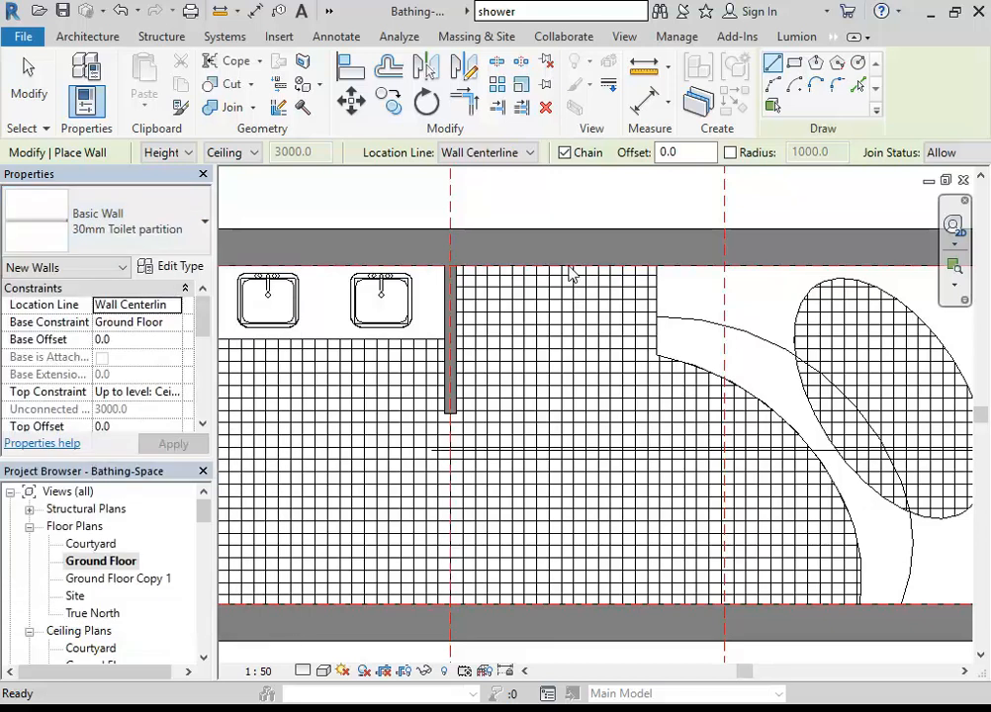
- With the location line at Finish Face: Interior, draw a wall about 2000 mm long from the bath's upper corner straight across the room
{"action": "left_click", "coordinate": [236, 155]}
{"action": "left_click", "coordinate": [237, 158]}
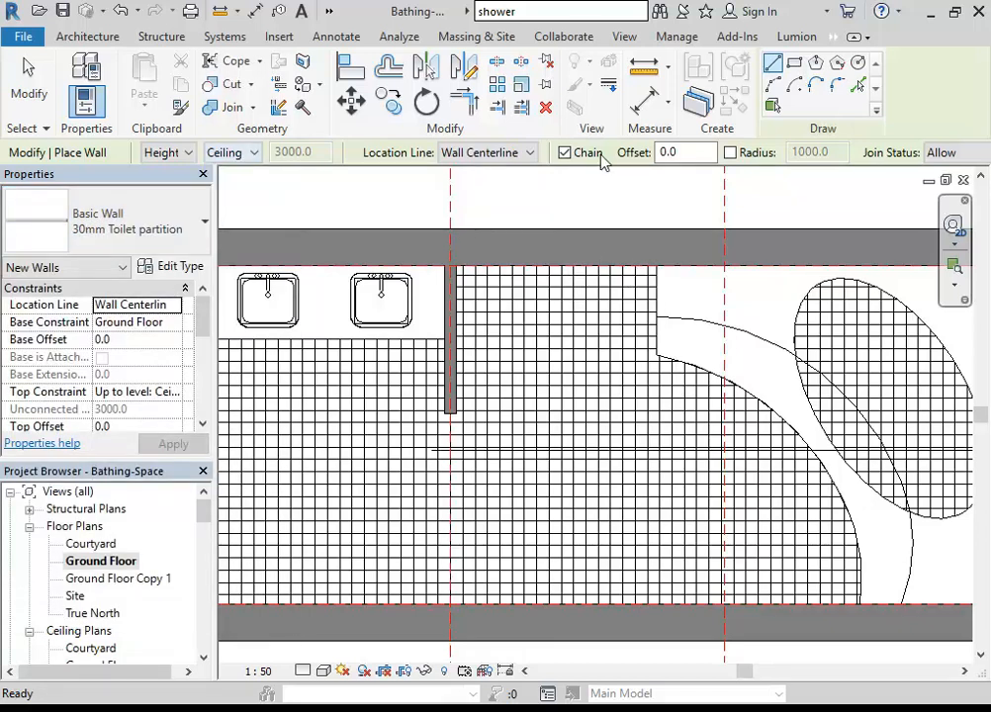
{"action": "left_click", "coordinate": [486, 153]}
{"action": "left_click", "coordinate": [487, 153]}
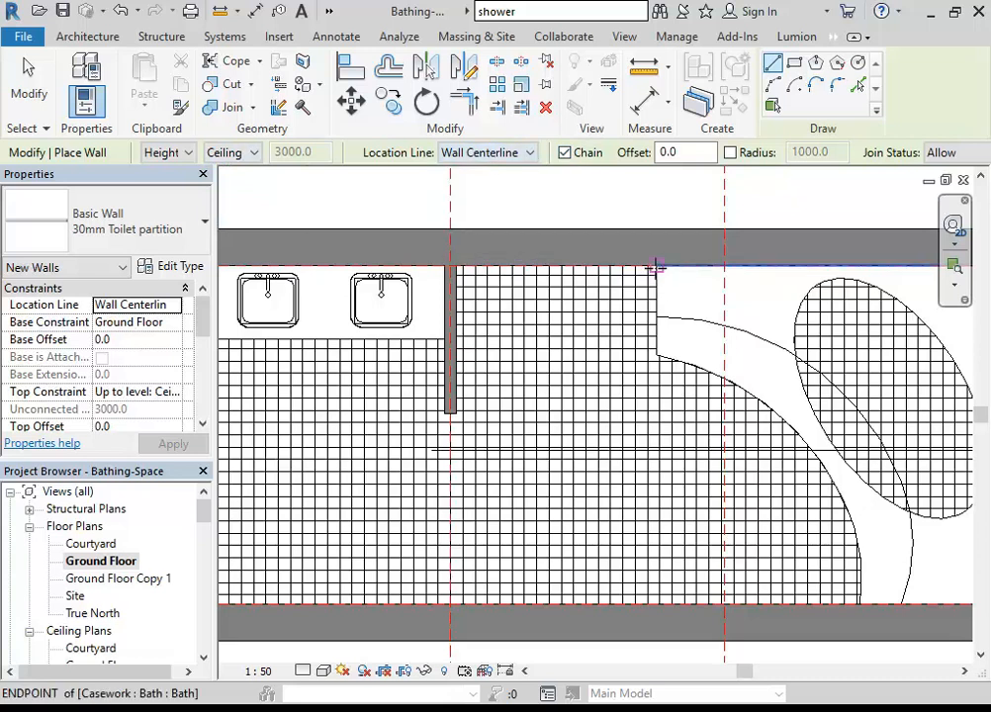
{"action": "left_click", "coordinate": [487, 154]}
{"action": "left_click", "coordinate": [494, 216]}
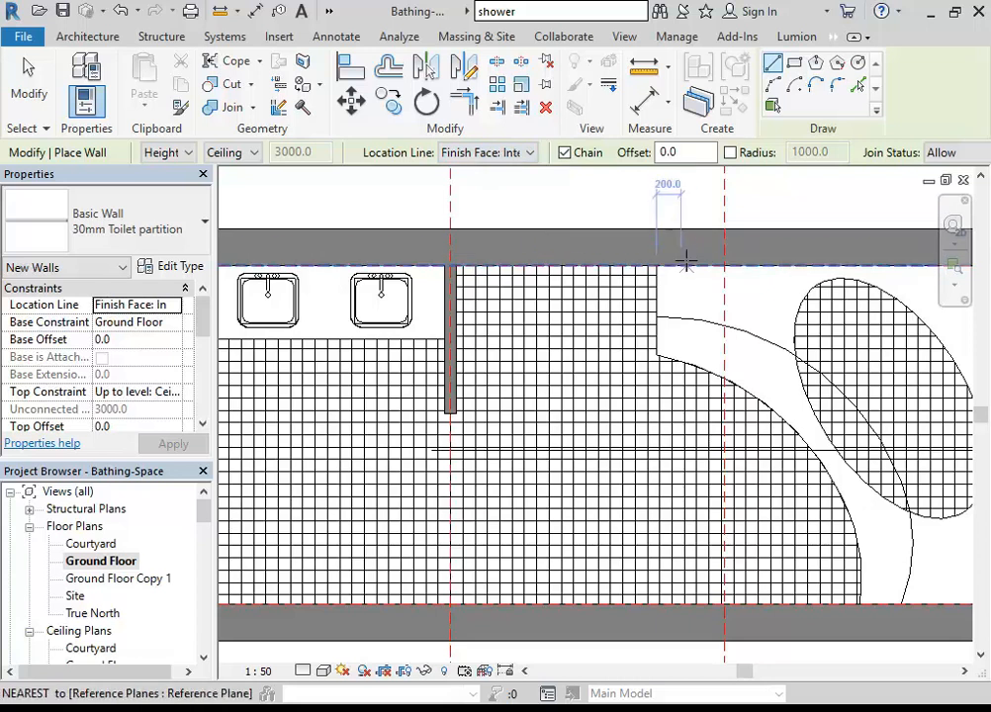
{"action": "left_click", "coordinate": [657, 263]}
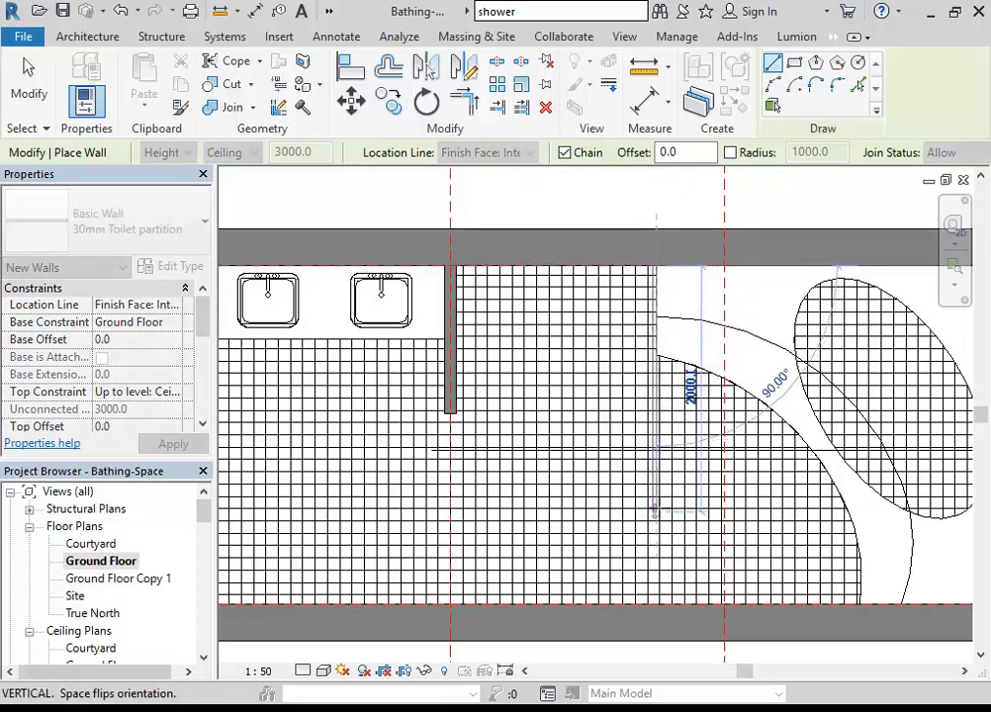
{"action": "right_click", "coordinate": [585, 349]}
{"action": "left_click", "coordinate": [640, 366]}
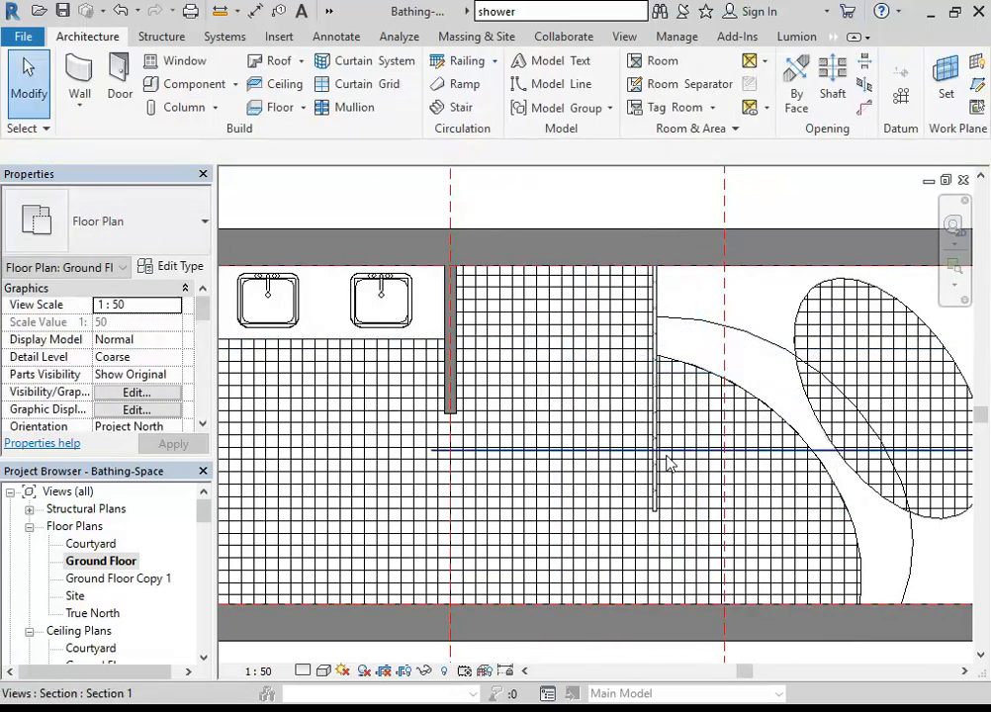
- In the {3D} view, duplicate the new partition's wall type beside the bath as Glass Wall
{"action": "left_click_drag", "start_coordinate": [204, 507], "coordinate": [205, 535]}
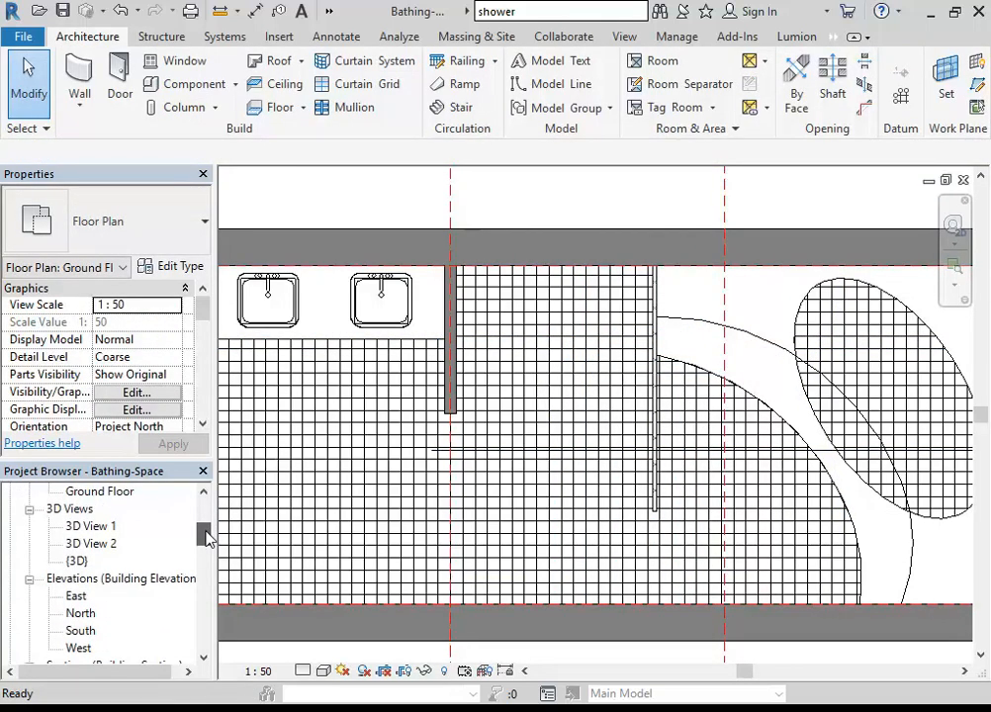
{"action": "double_click", "coordinate": [77, 561]}
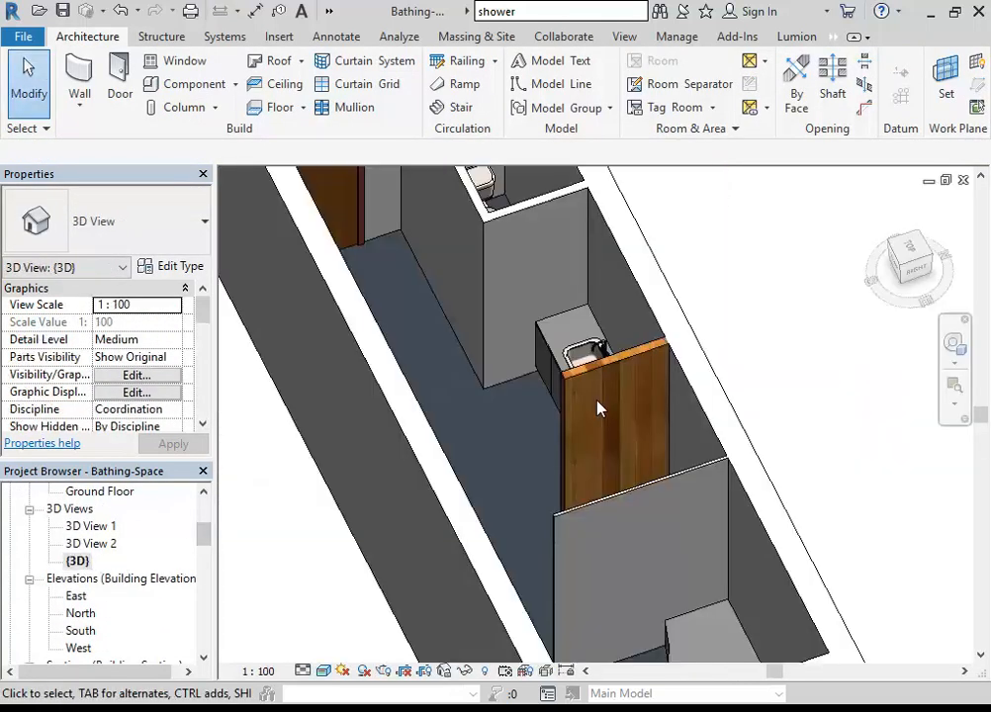
{"action": "scroll", "coordinate": [598, 408], "scroll_direction": "down", "scroll_amount": 3}
{"action": "scroll", "coordinate": [644, 505], "scroll_direction": "up", "scroll_amount": 4}
{"action": "middle_click_drag", "start_coordinate": [644, 504], "coordinate": [617, 458]}
{"action": "scroll", "coordinate": [618, 458], "scroll_direction": "up", "scroll_amount": 1}
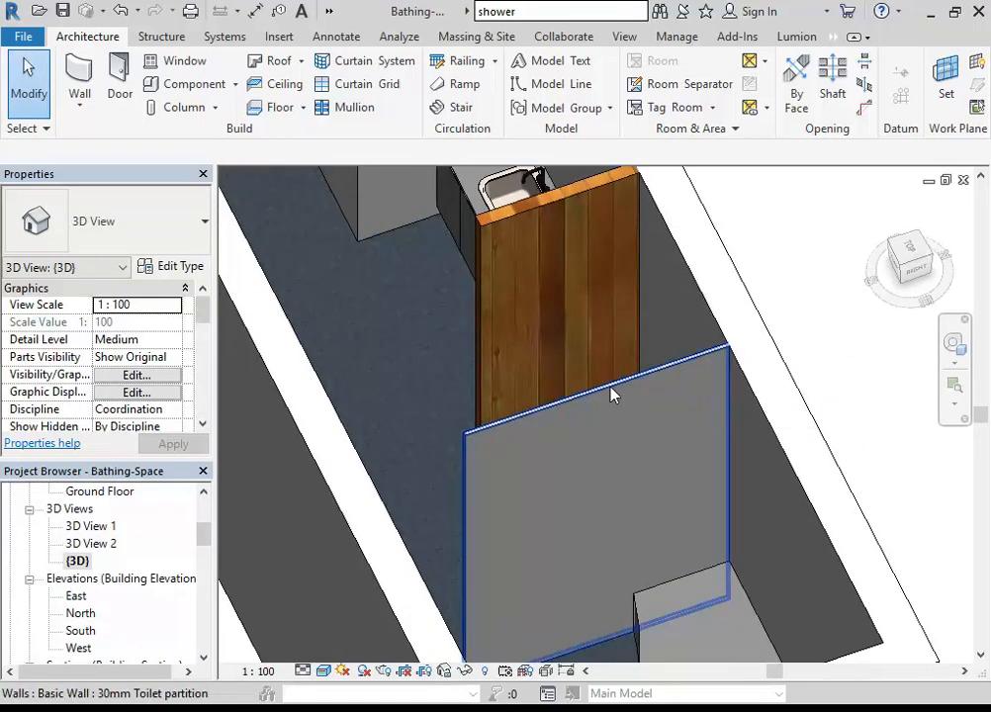
{"action": "left_click", "coordinate": [610, 395]}
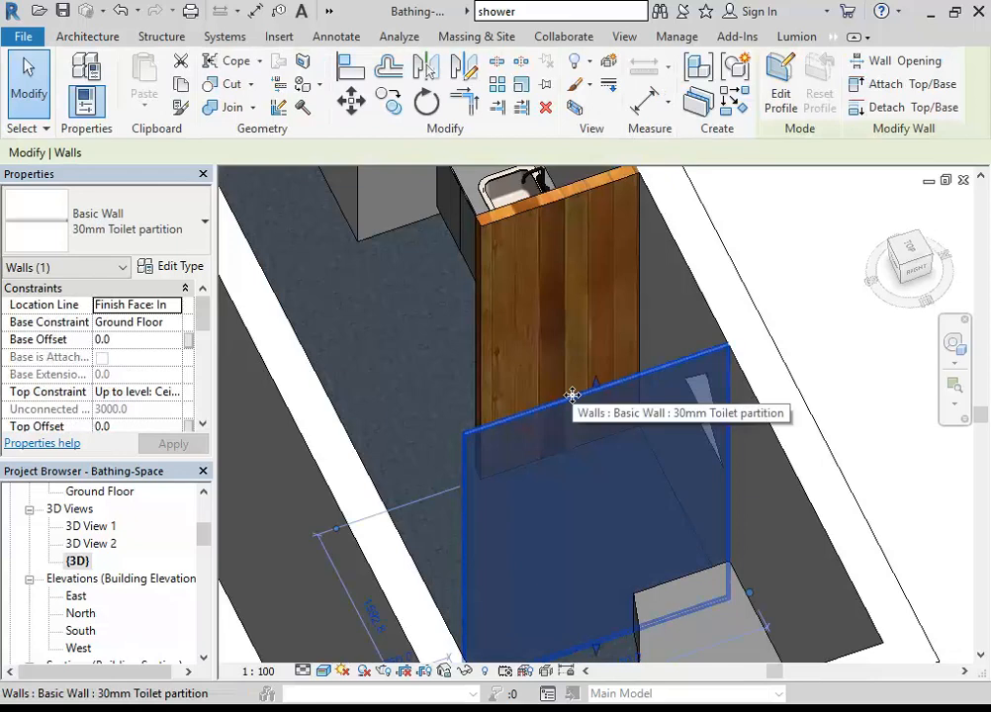
{"action": "left_click", "coordinate": [170, 266]}
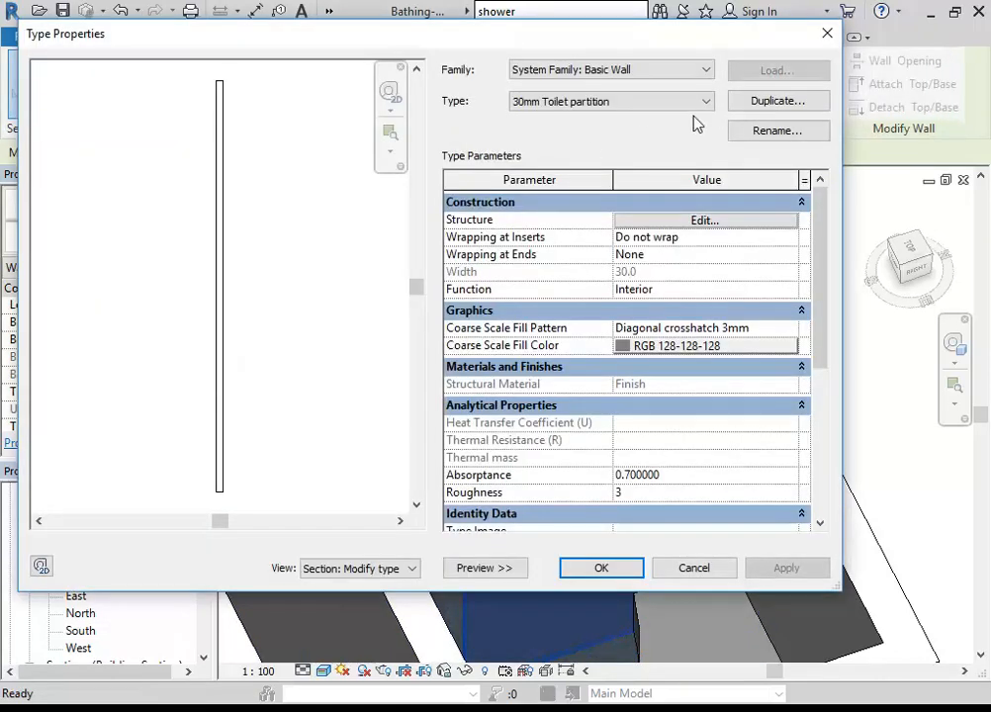
{"action": "left_click", "coordinate": [756, 102]}
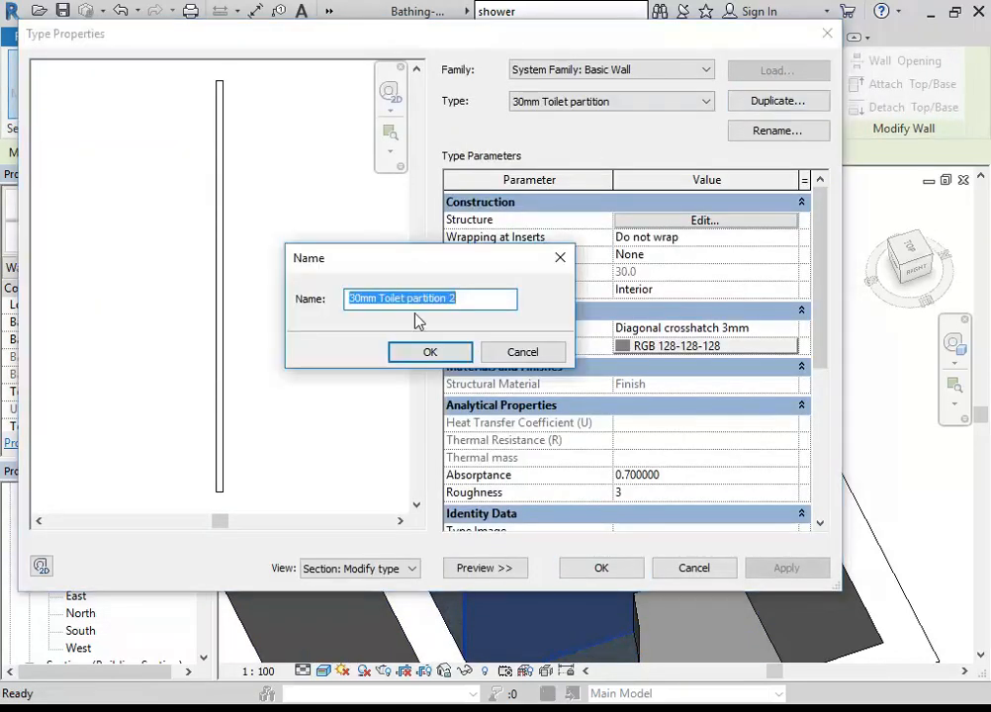
{"action": "type", "text": "Glass Wall"}
{"action": "key", "text": "Return"}
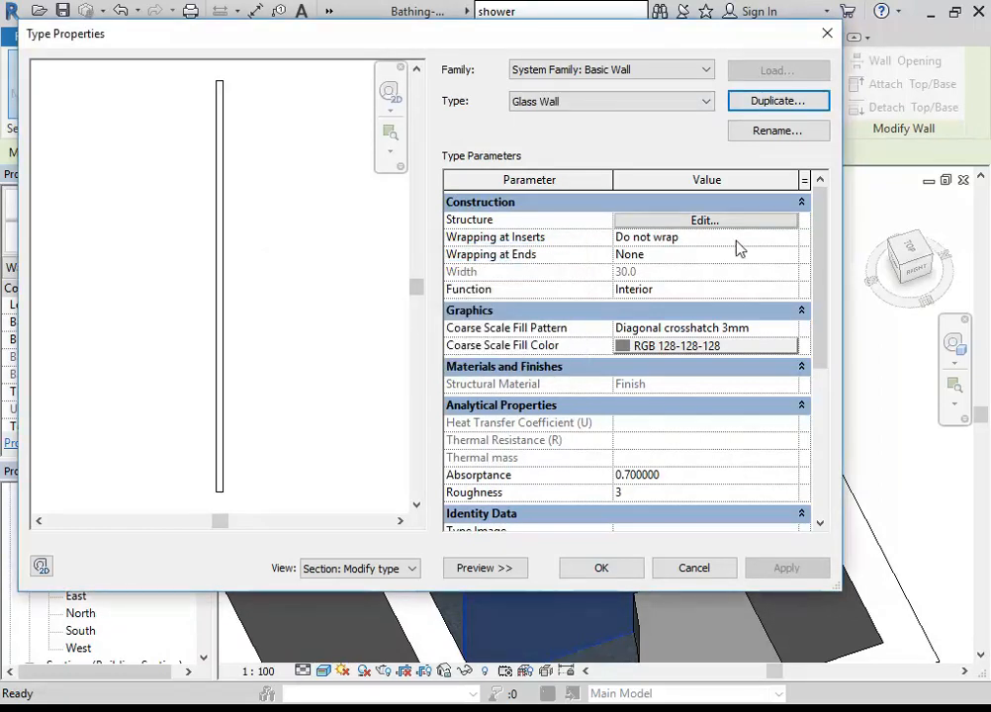
- Assign the Glass material to Glass Wall's substrate layer, accept the type changes and inspect the partition in 3D
{"action": "left_click", "coordinate": [684, 221]}
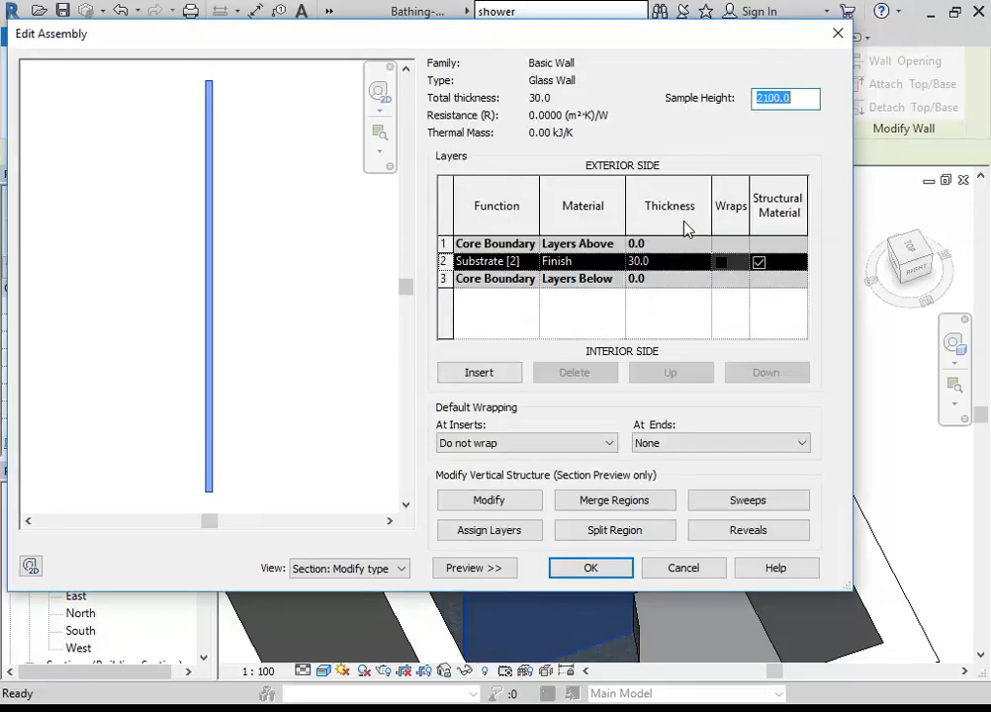
{"action": "left_click", "coordinate": [575, 262]}
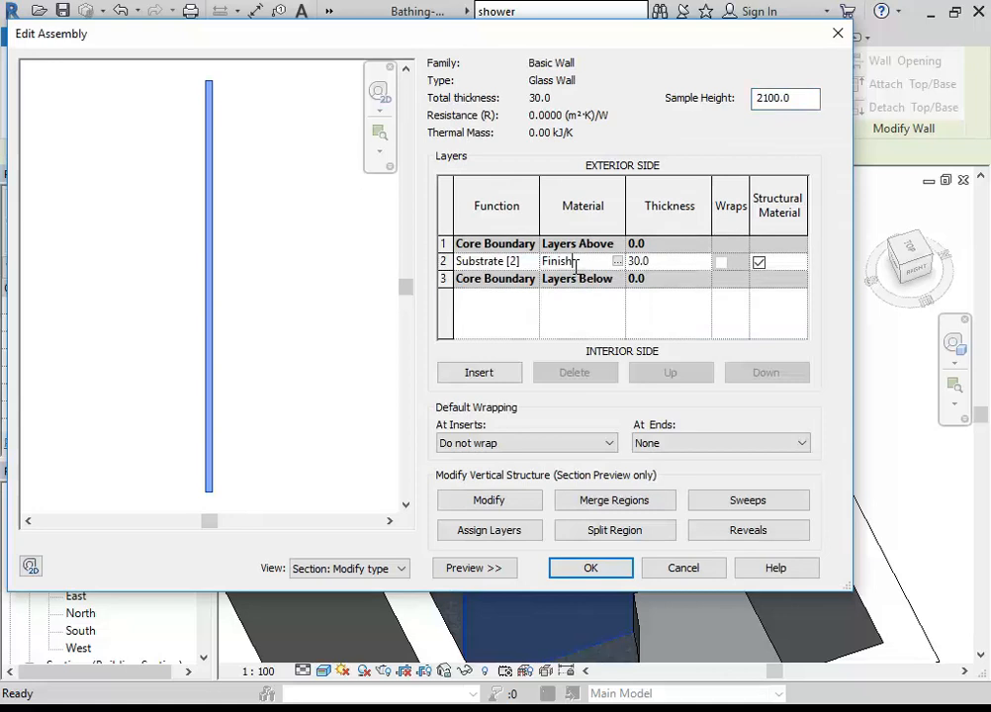
{"action": "left_click", "coordinate": [619, 262]}
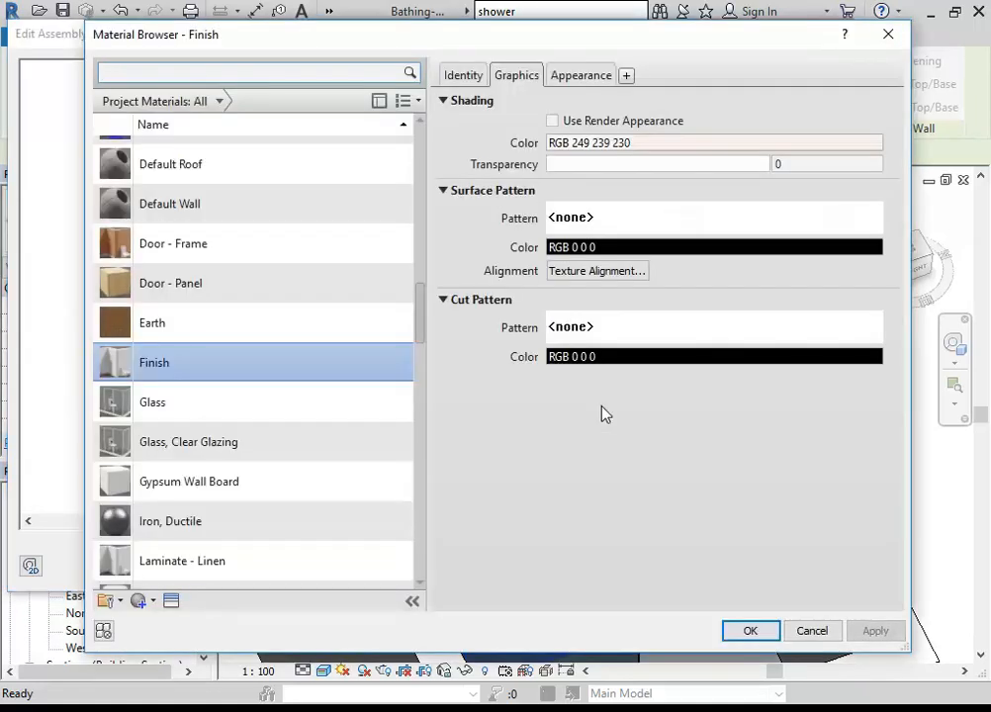
{"action": "left_click", "coordinate": [159, 411]}
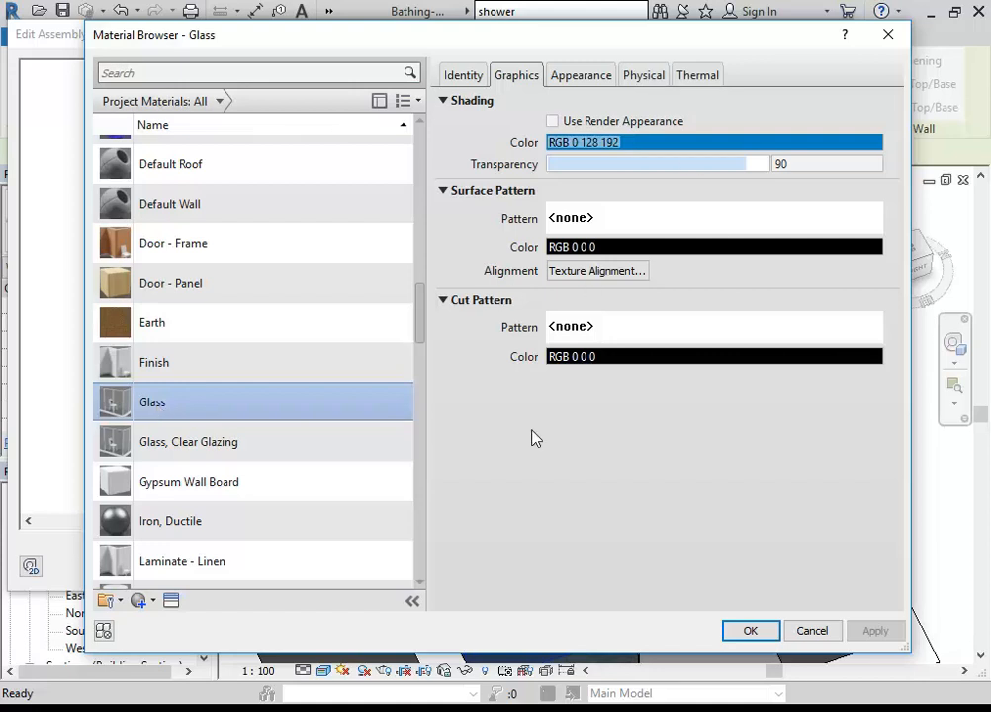
{"action": "left_click", "coordinate": [751, 632]}
{"action": "left_click", "coordinate": [591, 569]}
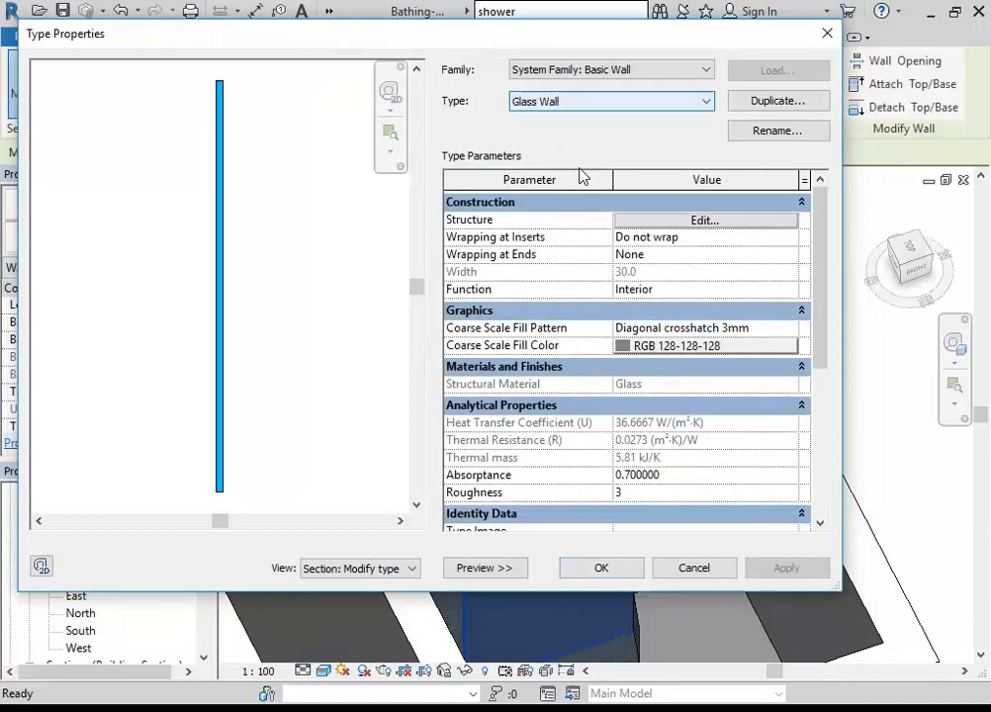
{"action": "left_click", "coordinate": [625, 572]}
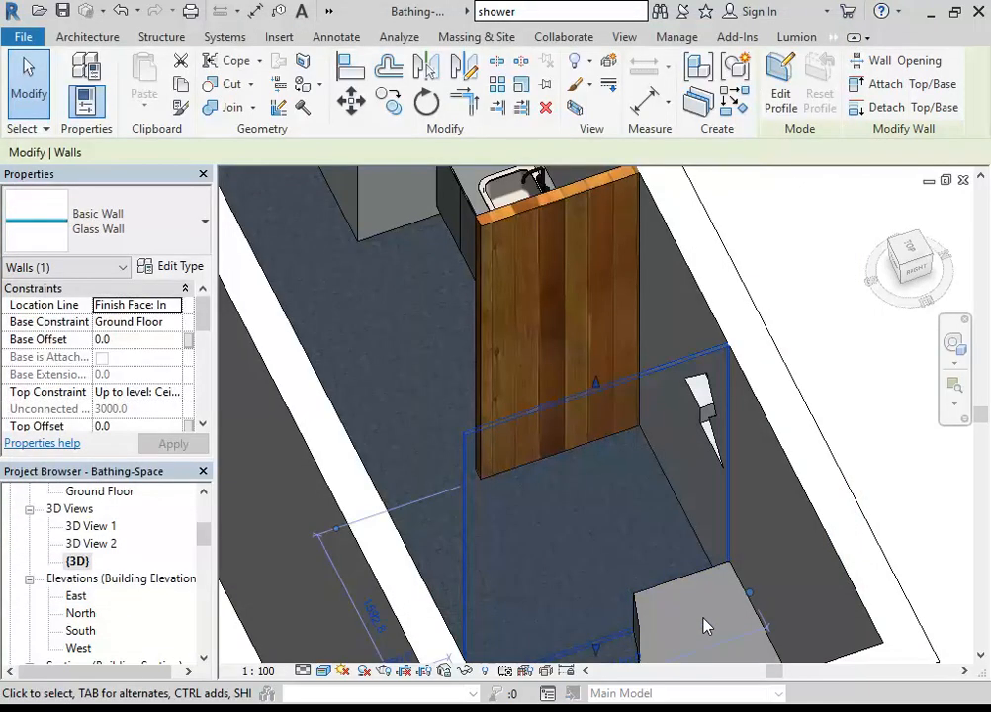
{"action": "left_click", "coordinate": [863, 387]}
{"action": "middle_click_drag", "start_coordinate": [752, 398], "coordinate": [761, 367]}
{"action": "scroll", "coordinate": [682, 424], "scroll_direction": "up", "scroll_amount": 1}
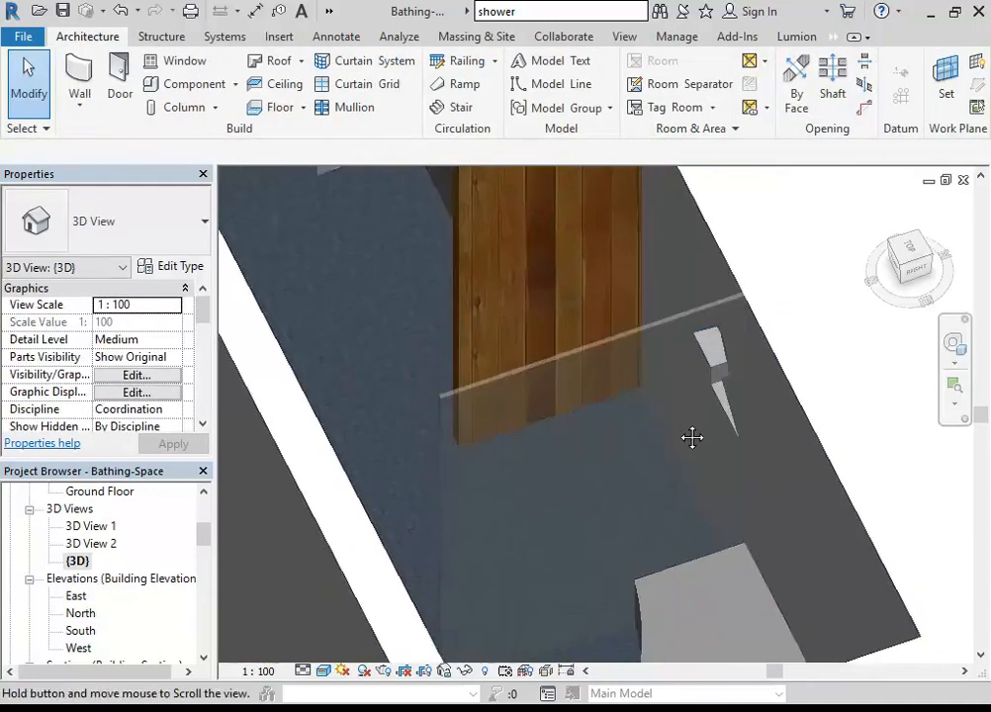
{"action": "middle_click_drag", "start_coordinate": [682, 432], "coordinate": [593, 410]}
{"action": "scroll", "coordinate": [594, 410], "scroll_direction": "down", "scroll_amount": 1}
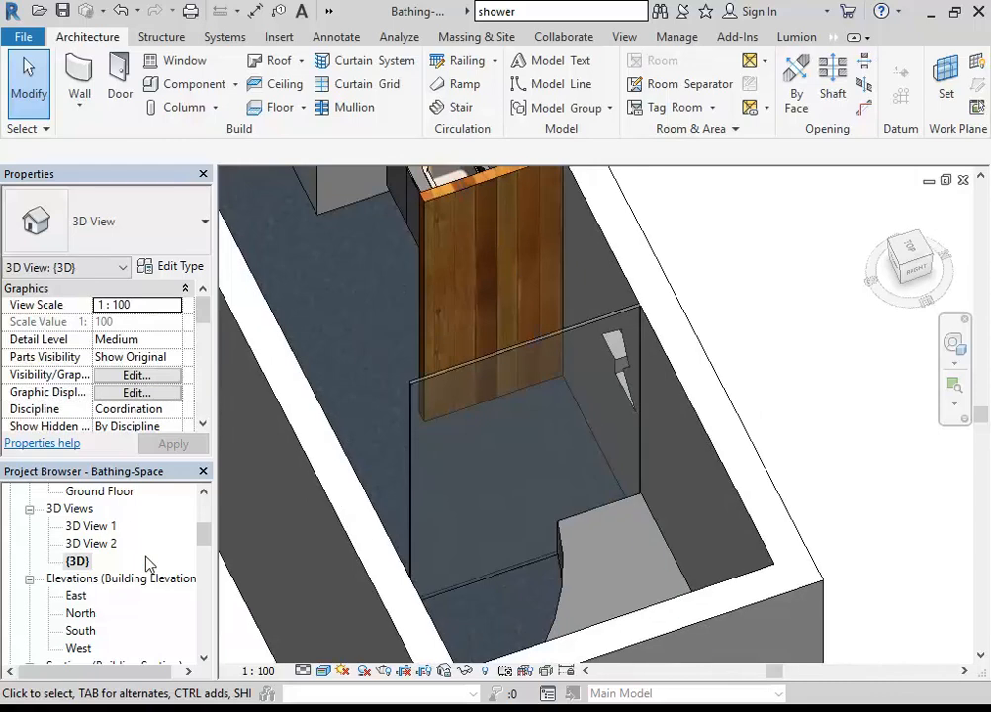
- Select the toilet cubicle's horizontal Generic 100mm Wall in the Ground Floor plan and return to the {3D} view
{"action": "left_click_drag", "start_coordinate": [205, 536], "coordinate": [203, 513]}
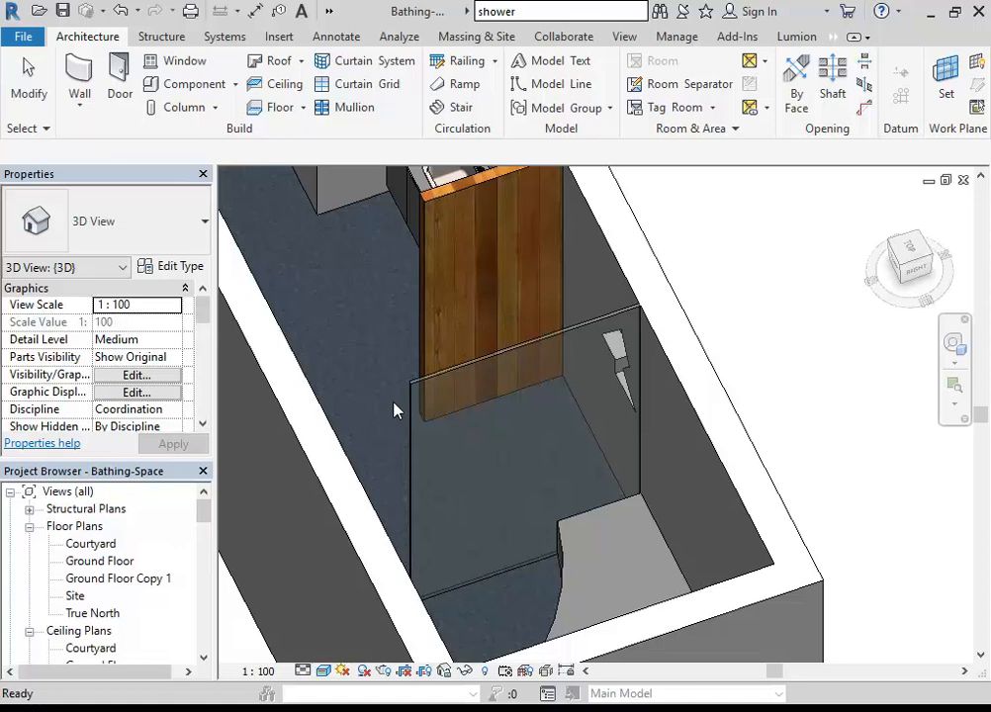
{"action": "double_click", "coordinate": [101, 562]}
{"action": "middle_click_drag", "start_coordinate": [358, 386], "coordinate": [531, 435]}
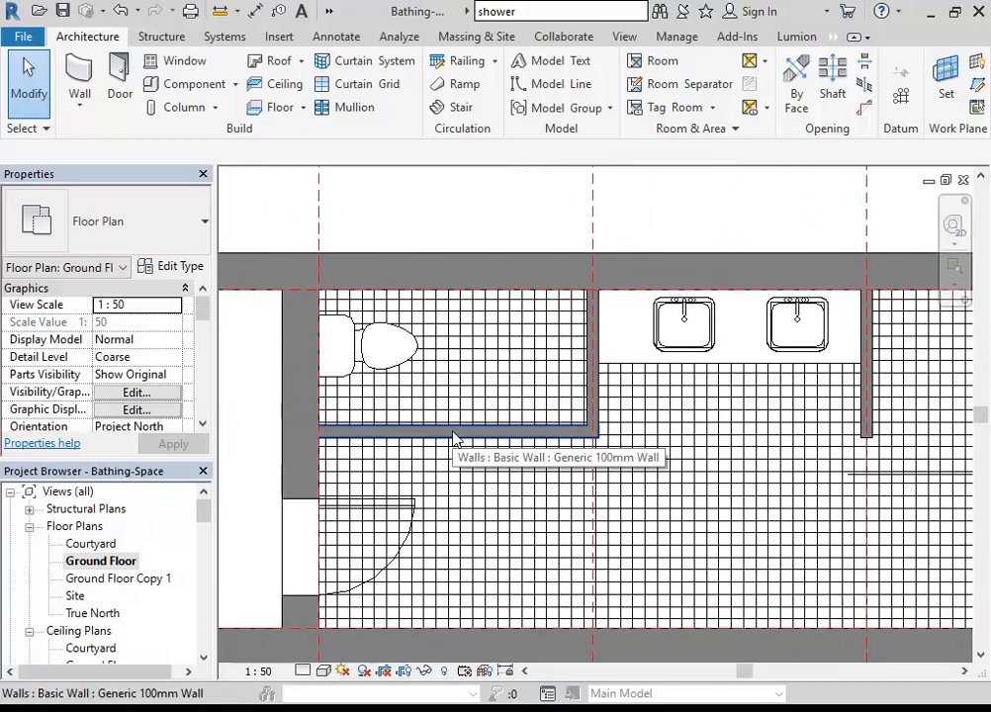
{"action": "left_click", "coordinate": [454, 436]}
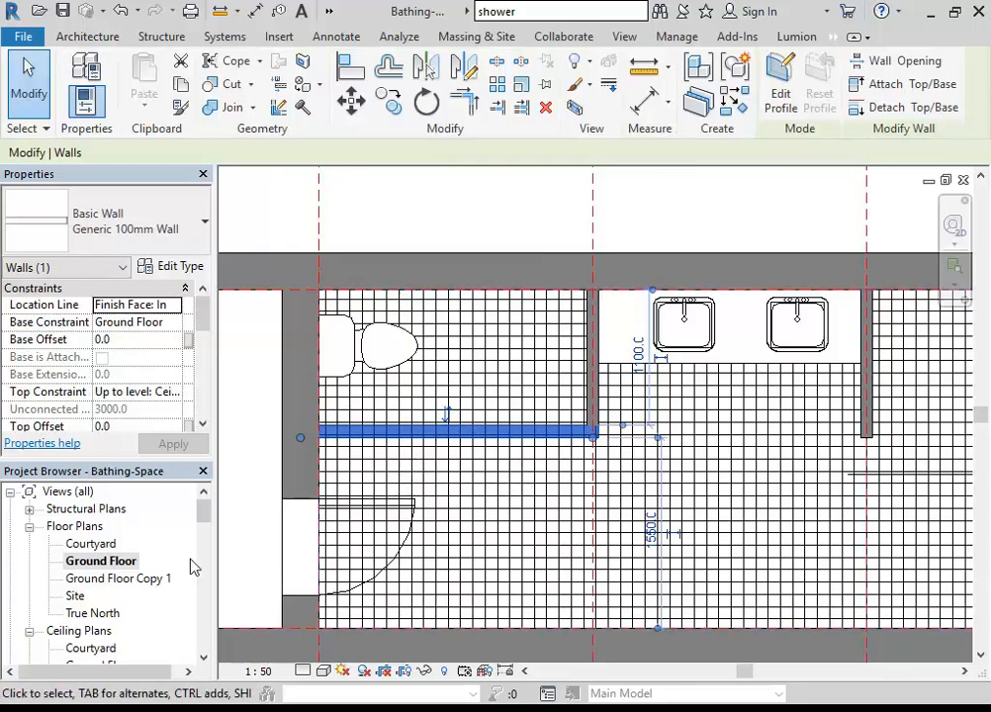
{"action": "left_click_drag", "start_coordinate": [206, 514], "coordinate": [208, 547]}
{"action": "double_click", "coordinate": [78, 561]}
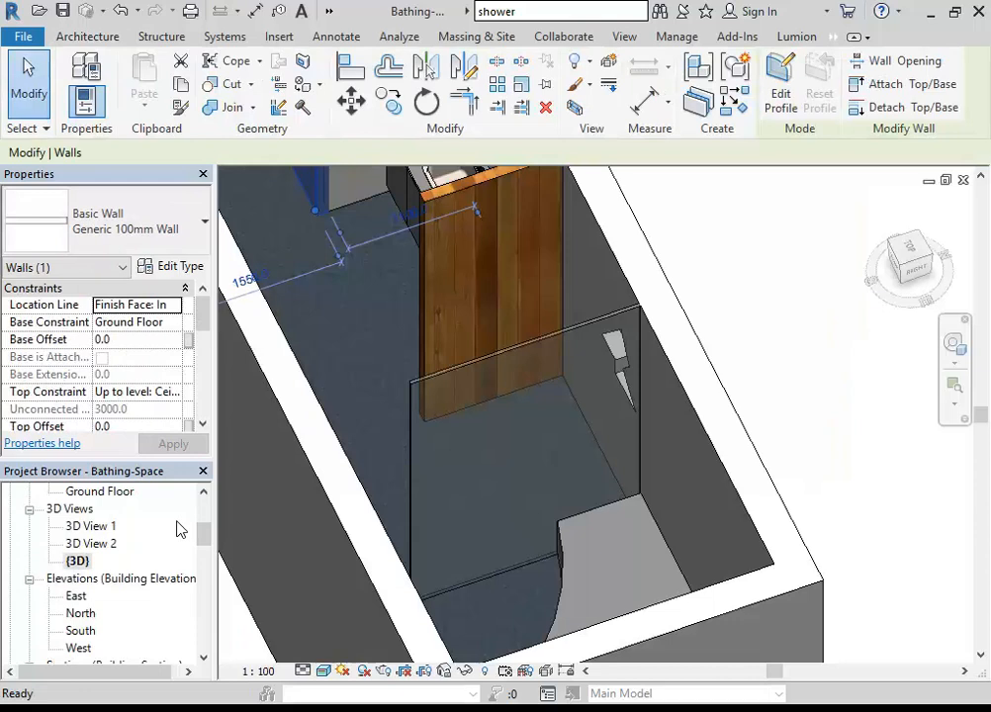
- Add the adjoining wall between toilet and vanity to the selection and change both walls to Timber Panelled 100mm Wall
{"action": "middle_click_drag", "start_coordinate": [394, 513], "coordinate": [508, 598]}
{"action": "middle_click_drag", "start_coordinate": [572, 564], "coordinate": [478, 474], "text": "shift"}
{"action": "middle_click_drag", "start_coordinate": [357, 434], "coordinate": [381, 630], "text": "shift"}
{"action": "scroll", "coordinate": [693, 505], "scroll_direction": "down", "scroll_amount": 1}
{"action": "middle_click_drag", "start_coordinate": [693, 505], "coordinate": [626, 433]}
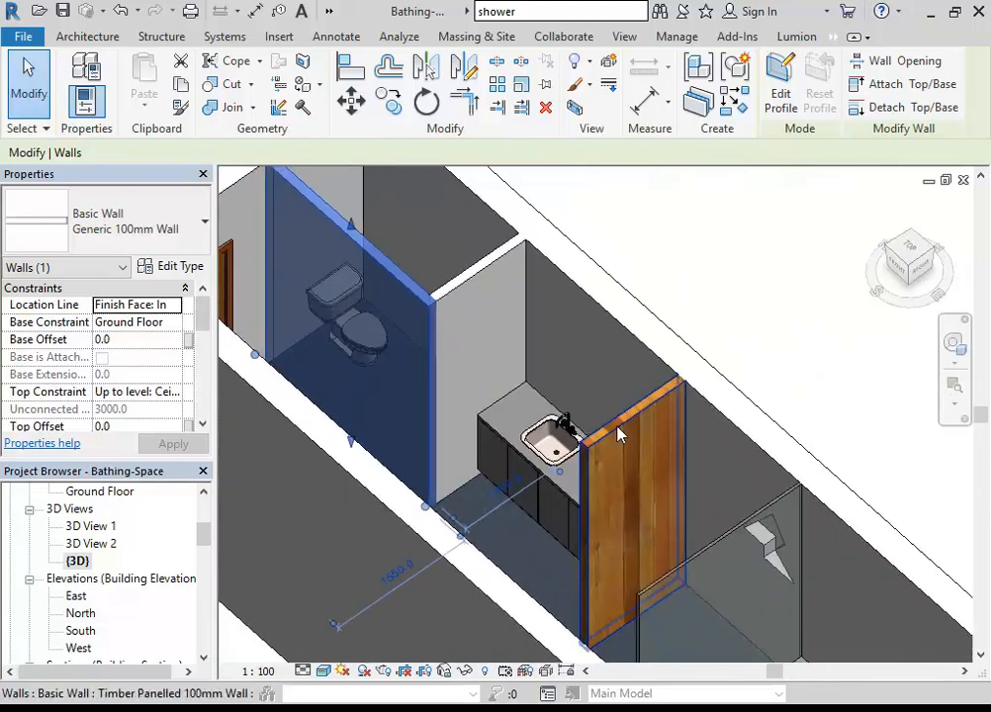
{"action": "middle_click_drag", "start_coordinate": [552, 499], "coordinate": [608, 435], "text": "shift"}
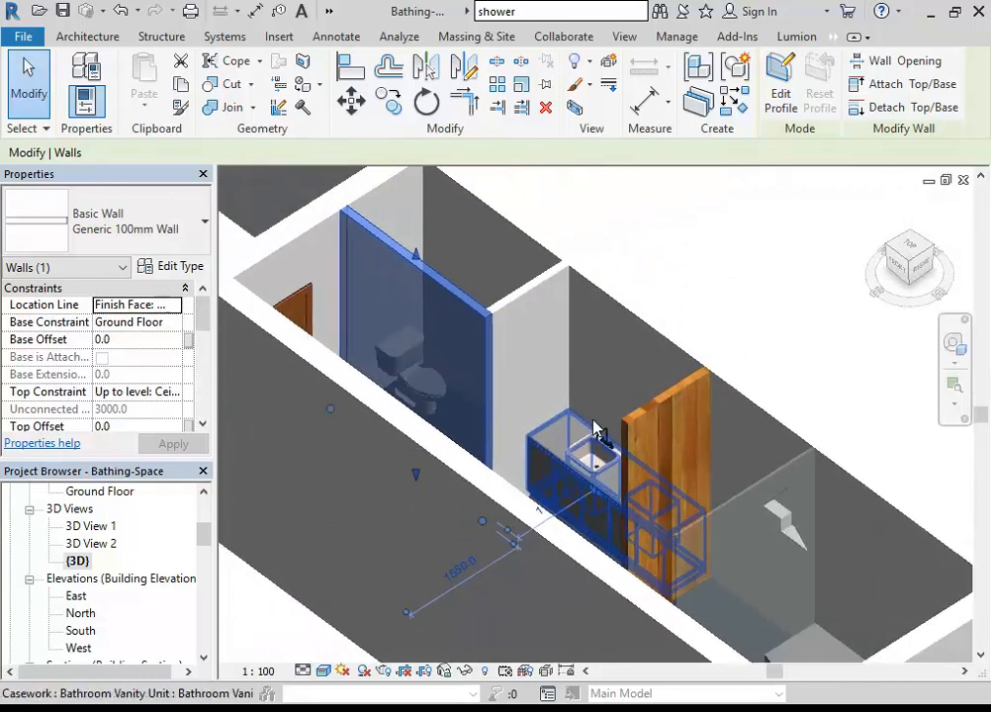
{"action": "scroll", "coordinate": [594, 432], "scroll_direction": "up", "scroll_amount": 1}
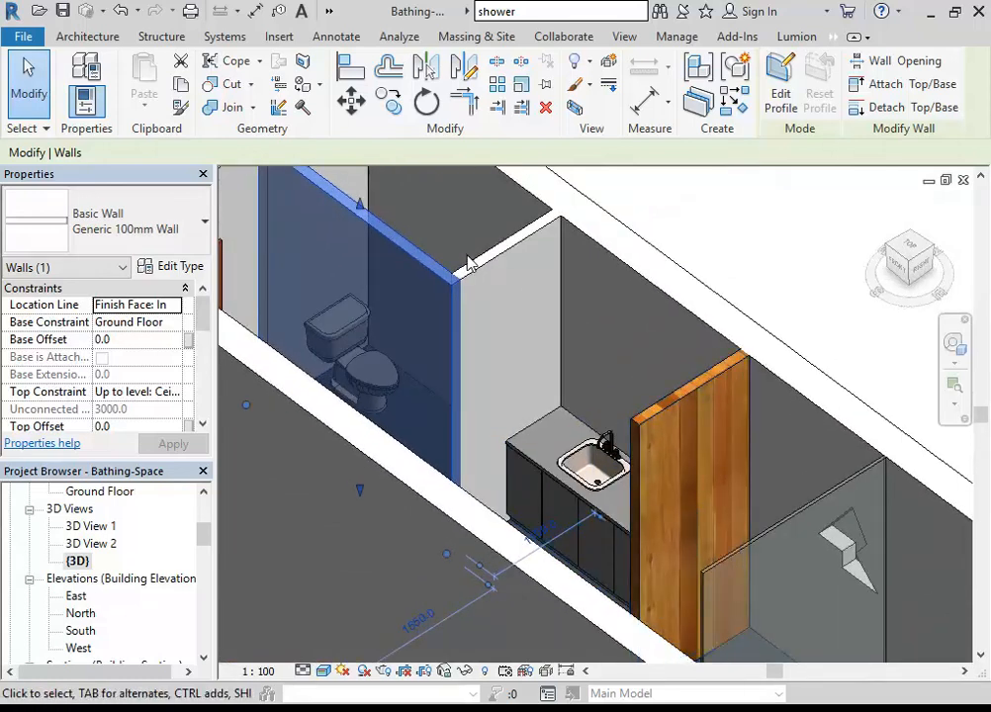
{"action": "middle_click_drag", "start_coordinate": [470, 260], "coordinate": [508, 288]}
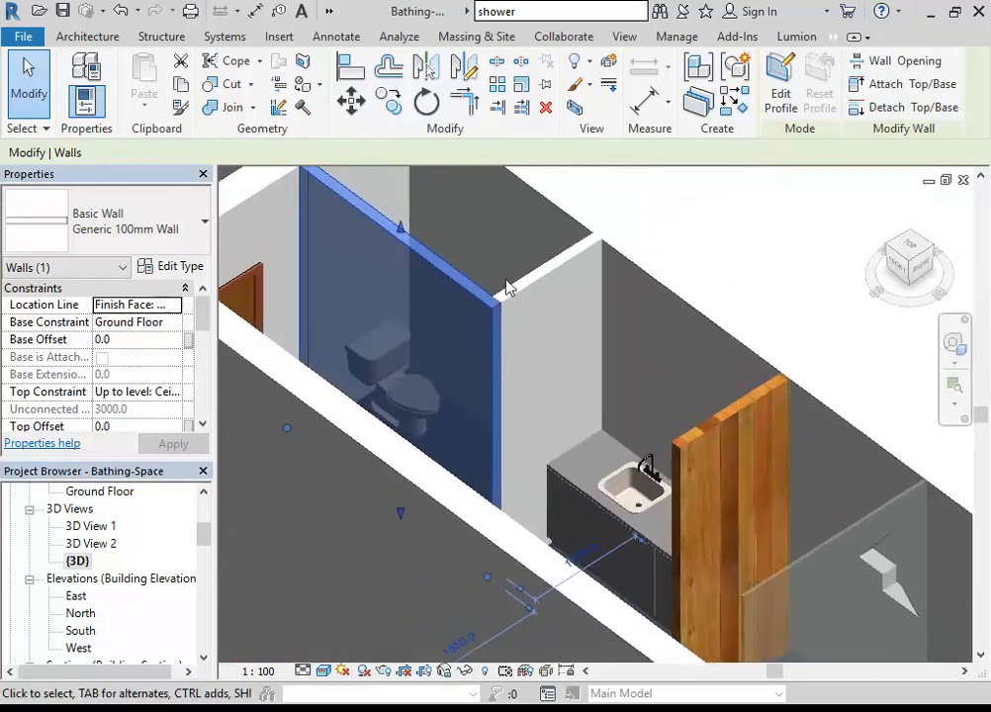
{"action": "left_click", "coordinate": [538, 336], "text": "ctrl"}
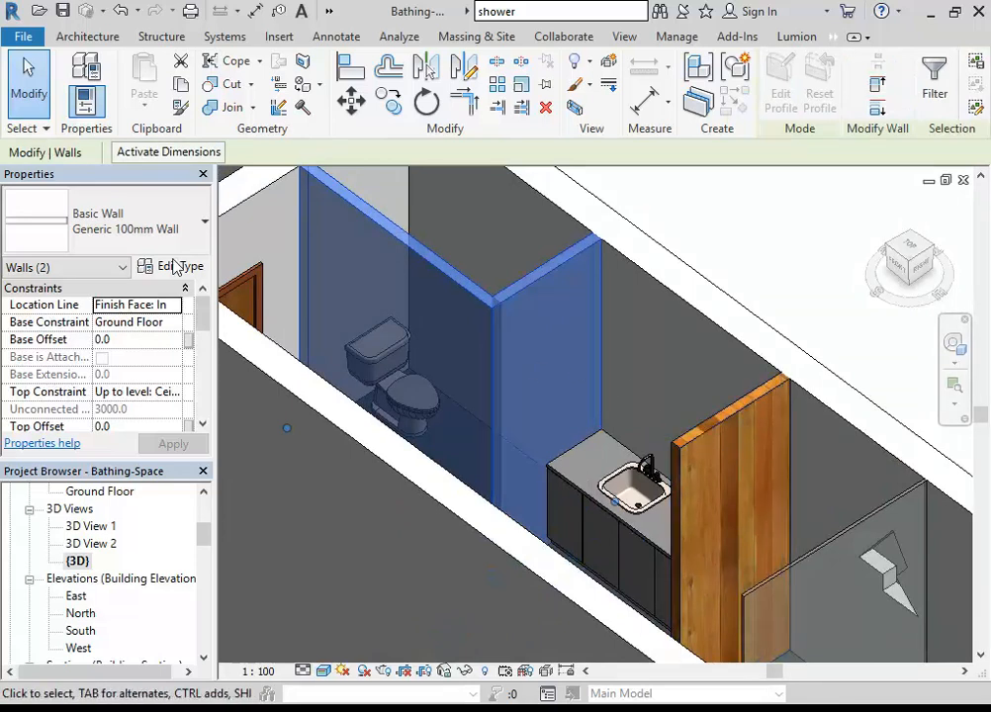
{"action": "left_click", "coordinate": [133, 214]}
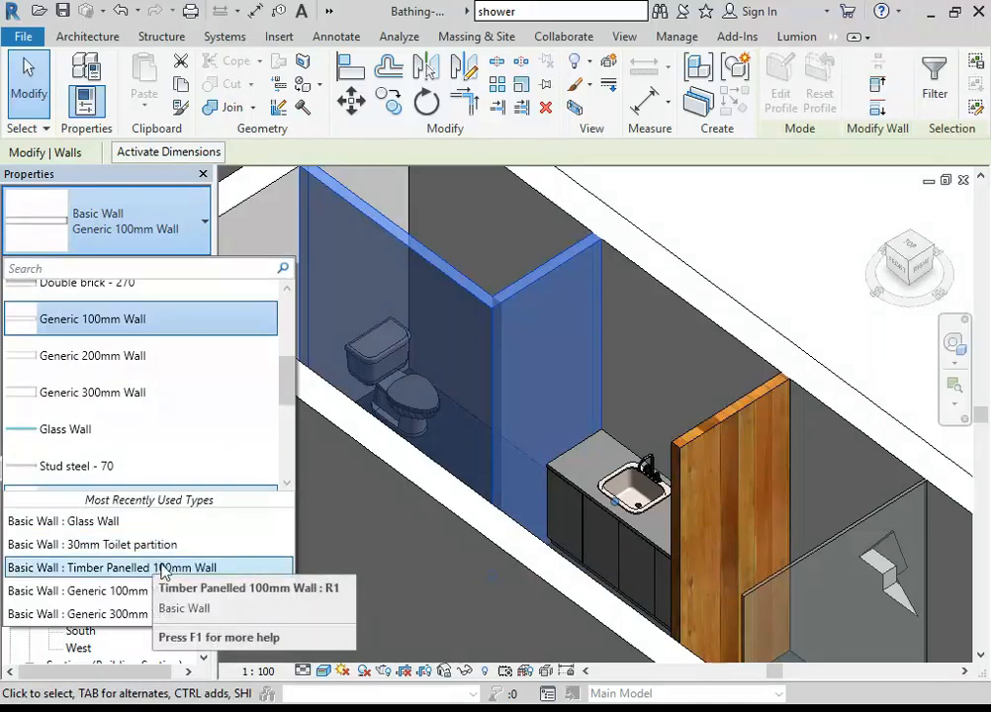
{"action": "left_click", "coordinate": [109, 569]}
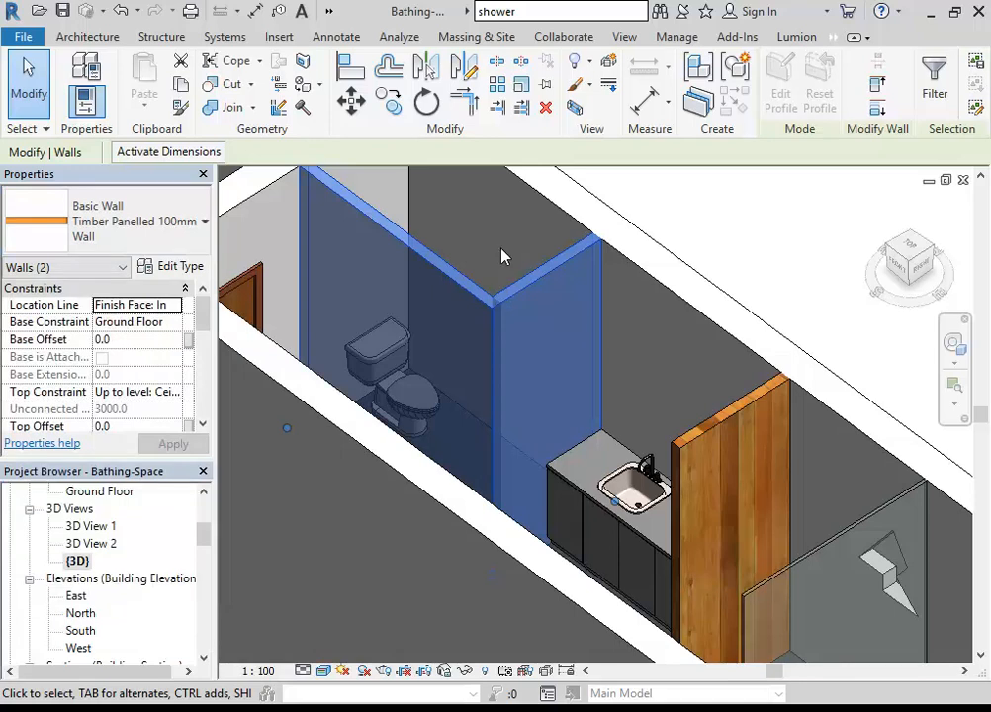
{"action": "key", "text": "Escape"}
- Inspect the timber panelled toilet walls from behind and open the type properties of a cubicle wall
{"action": "middle_click_drag", "start_coordinate": [505, 256], "coordinate": [497, 319]}
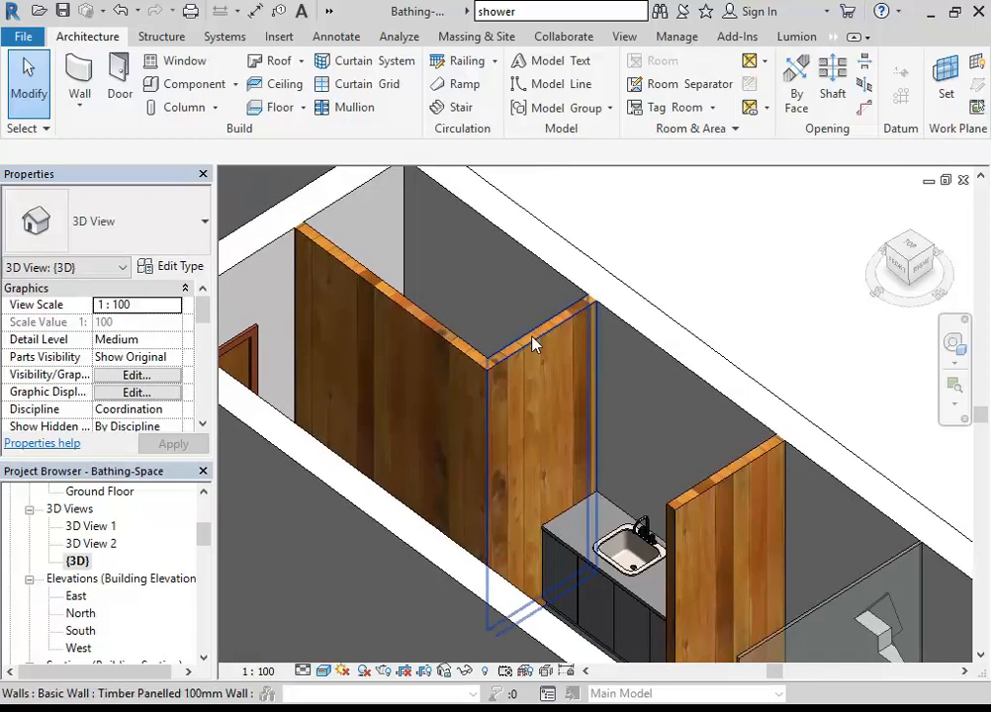
{"action": "left_click", "coordinate": [533, 336]}
{"action": "middle_click_drag", "start_coordinate": [533, 337], "coordinate": [287, 399], "text": "shift"}
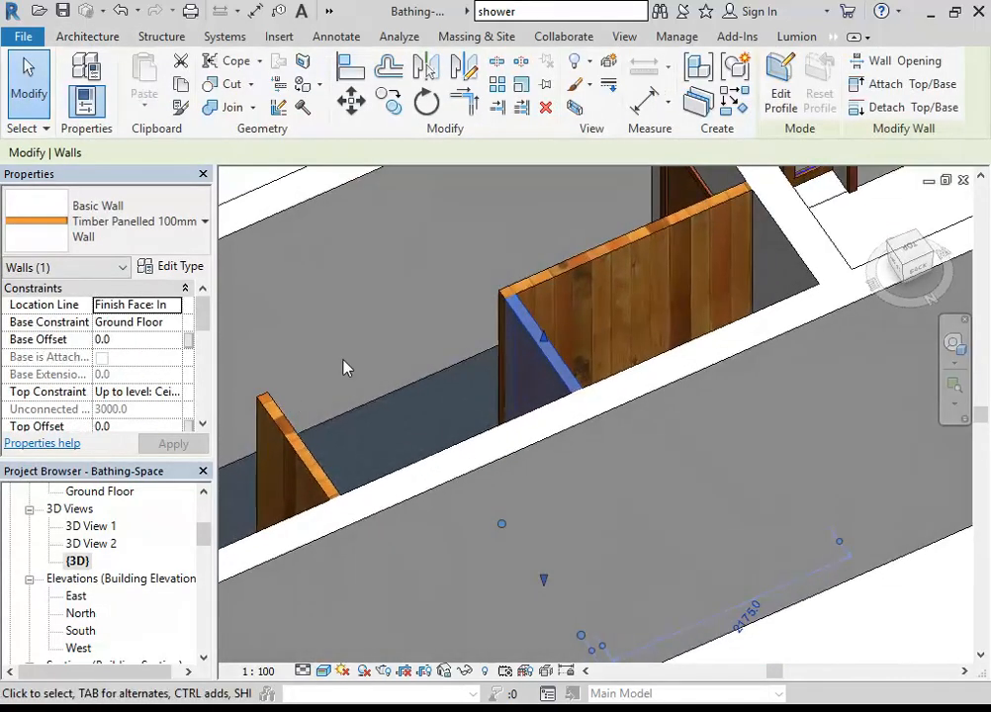
{"action": "key", "text": "Escape"}
{"action": "middle_click_drag", "start_coordinate": [445, 245], "coordinate": [351, 295]}
{"action": "middle_click_drag", "start_coordinate": [426, 294], "coordinate": [380, 285]}
{"action": "scroll", "coordinate": [382, 283], "scroll_direction": "up", "scroll_amount": 2}
{"action": "left_click", "coordinate": [451, 327]}
{"action": "left_click", "coordinate": [163, 266]}
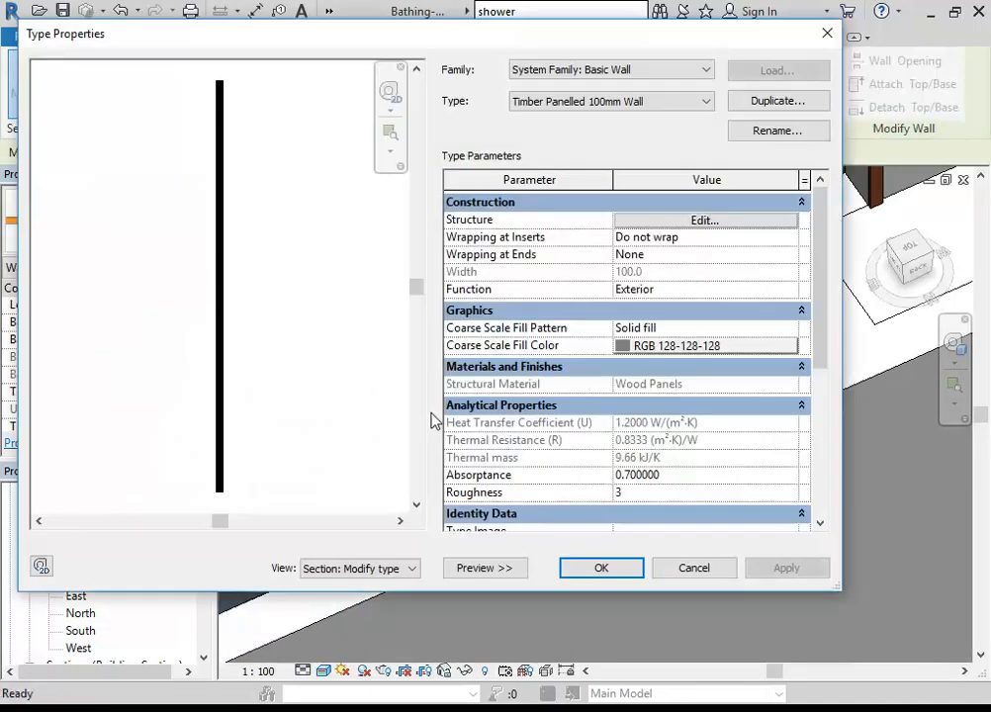
- Duplicate the wall type as Timber Panelled Ext White Int 100mm Wall
{"action": "left_click", "coordinate": [797, 103]}
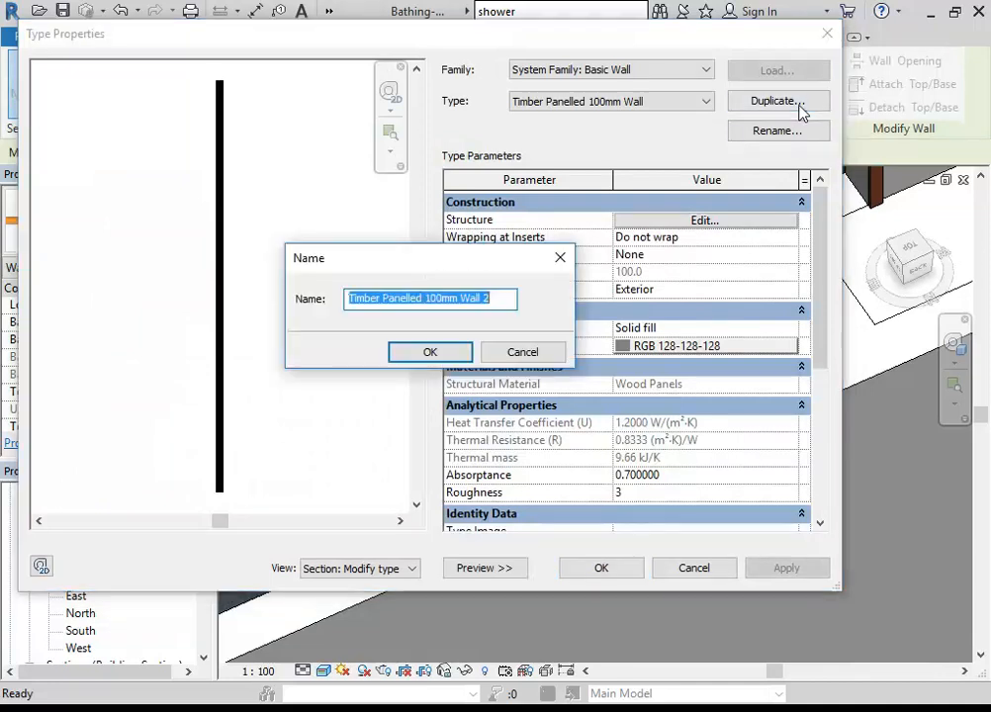
{"action": "left_click", "coordinate": [427, 296]}
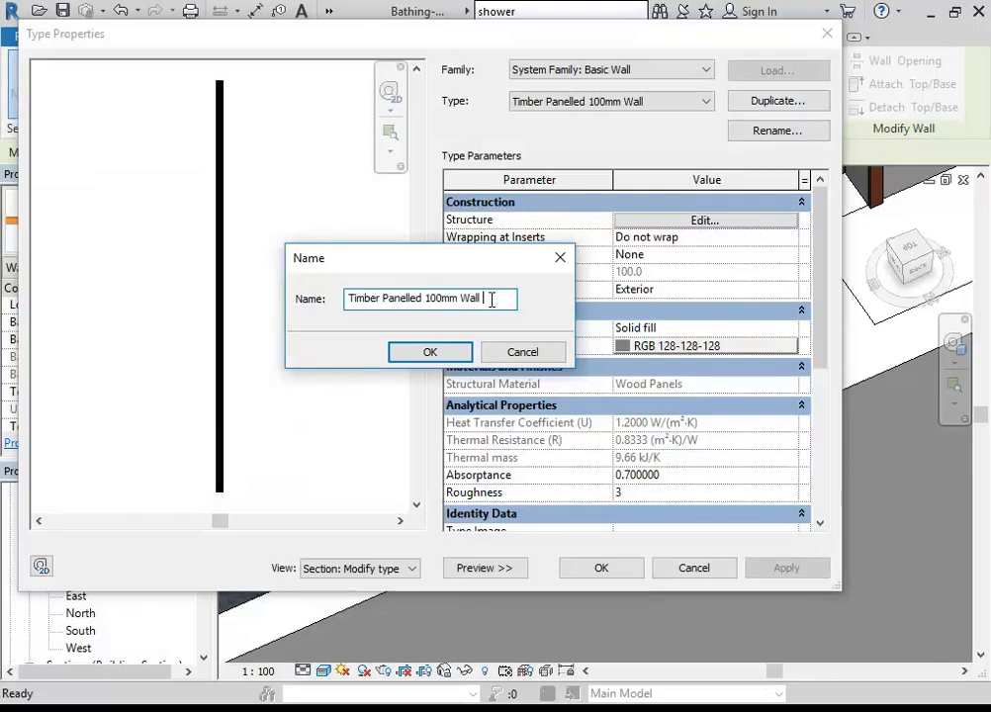
{"action": "left_click", "coordinate": [424, 298]}
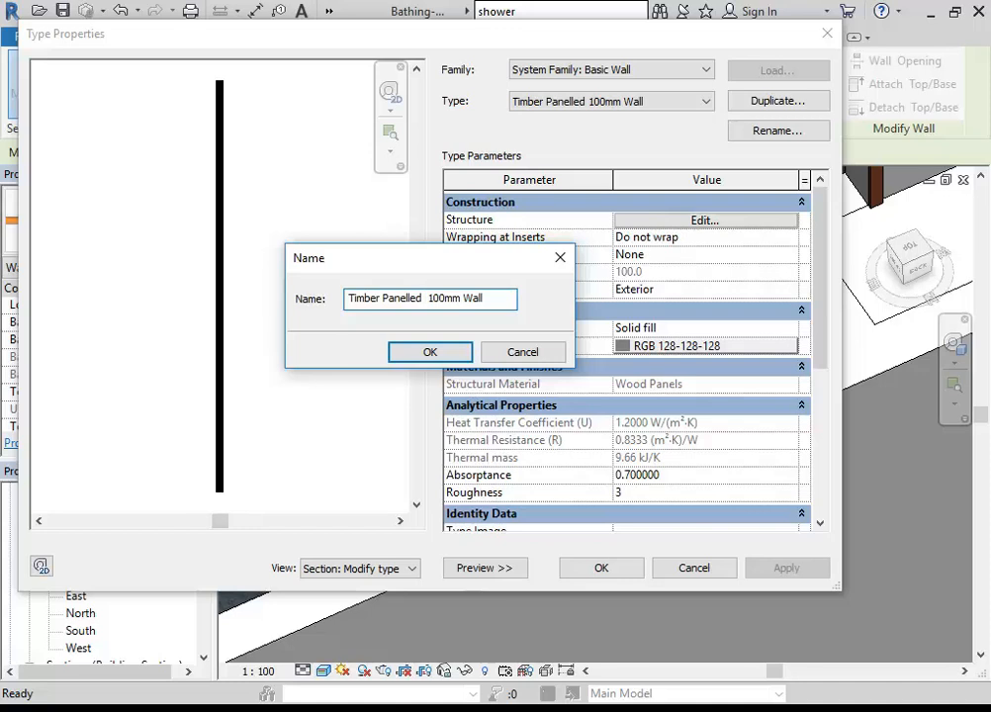
{"action": "key", "text": "BackSpace"}
{"action": "type", "text": "Ext"}
{"action": "type", "text": " Whih"}
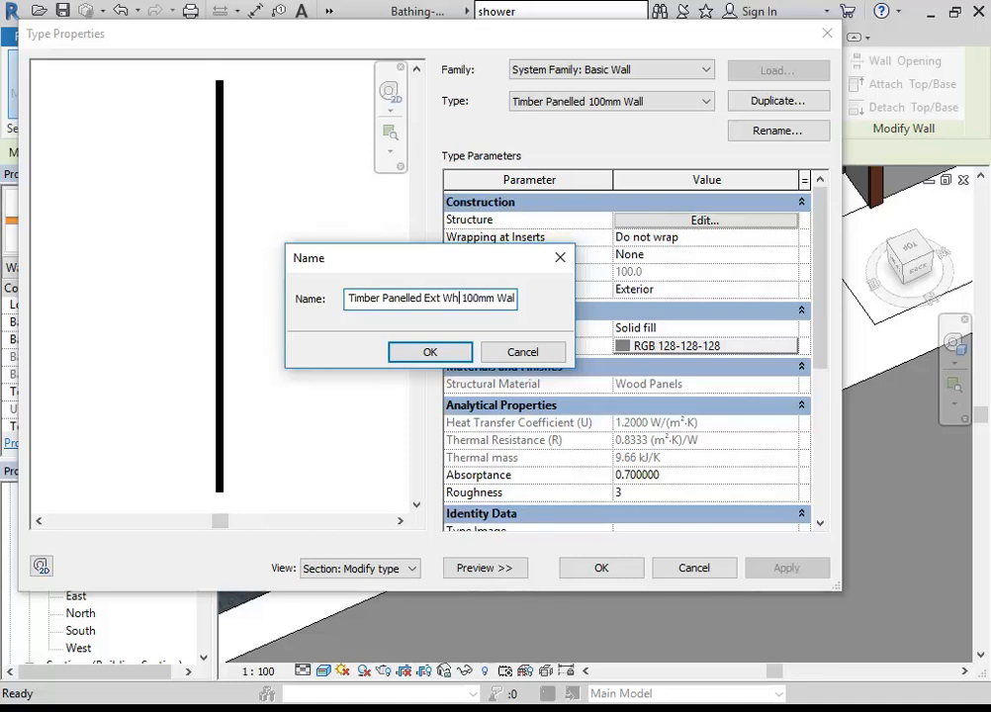
{"action": "key", "text": "BackSpace"}
{"action": "key", "text": "BackSpace"}
{"action": "type", "text": "ite Int"}
{"action": "left_click", "coordinate": [421, 356]}
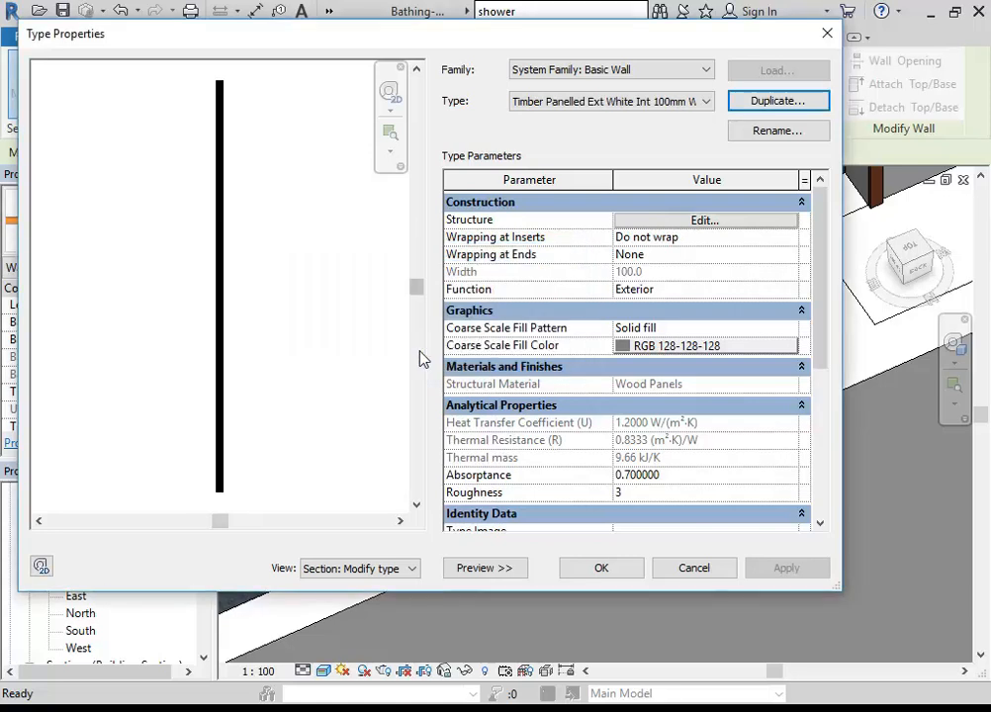
- In the new type's structure, insert a layer on the interior side of Wood Panels and set both layers to 10 mm thick
{"action": "left_click", "coordinate": [679, 221]}
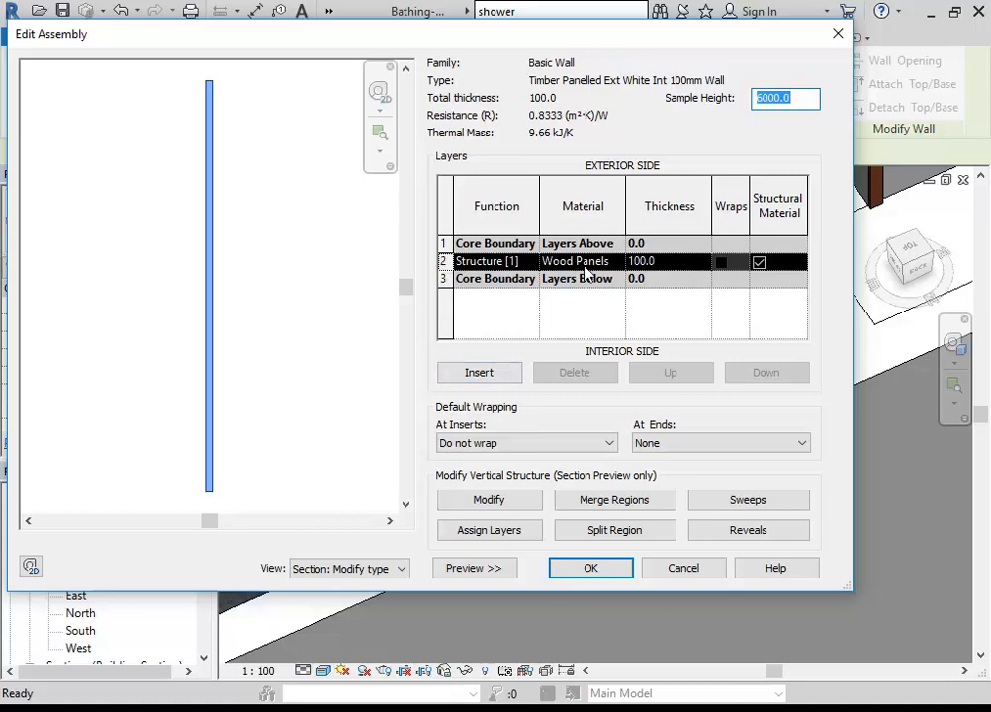
{"action": "left_click", "coordinate": [665, 262]}
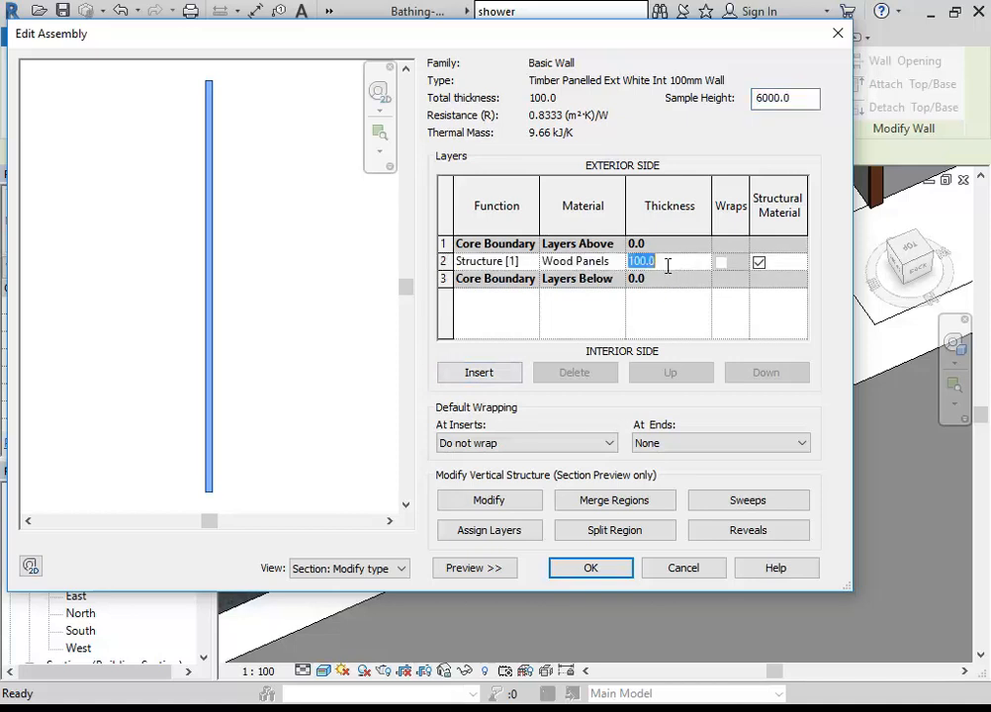
{"action": "left_click", "coordinate": [480, 373]}
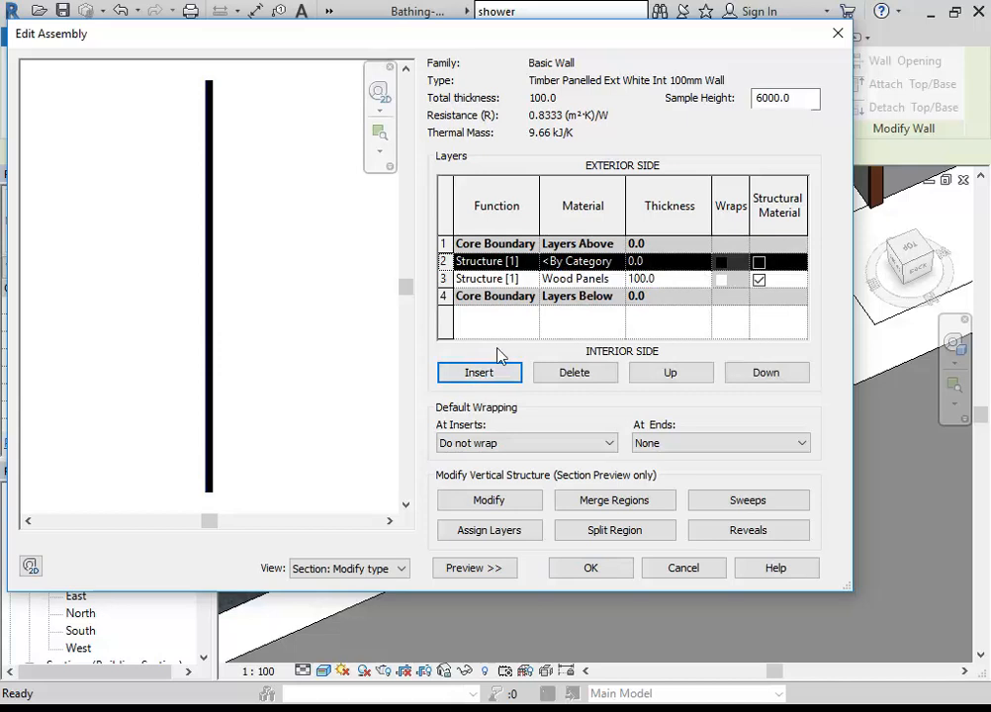
{"action": "left_click", "coordinate": [776, 379]}
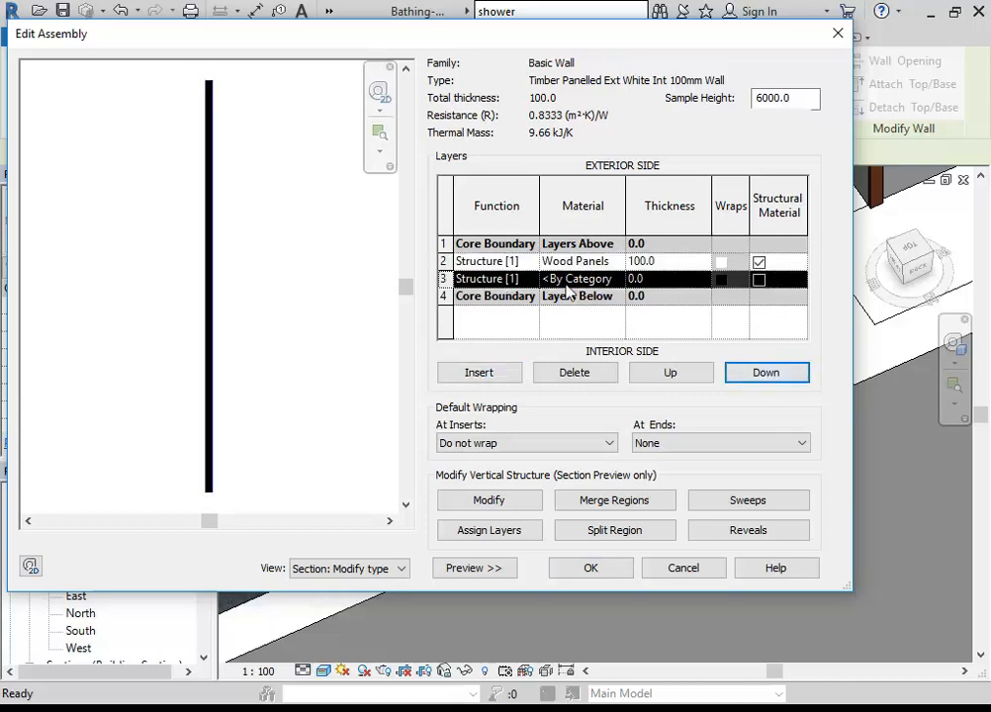
{"action": "left_click", "coordinate": [670, 281]}
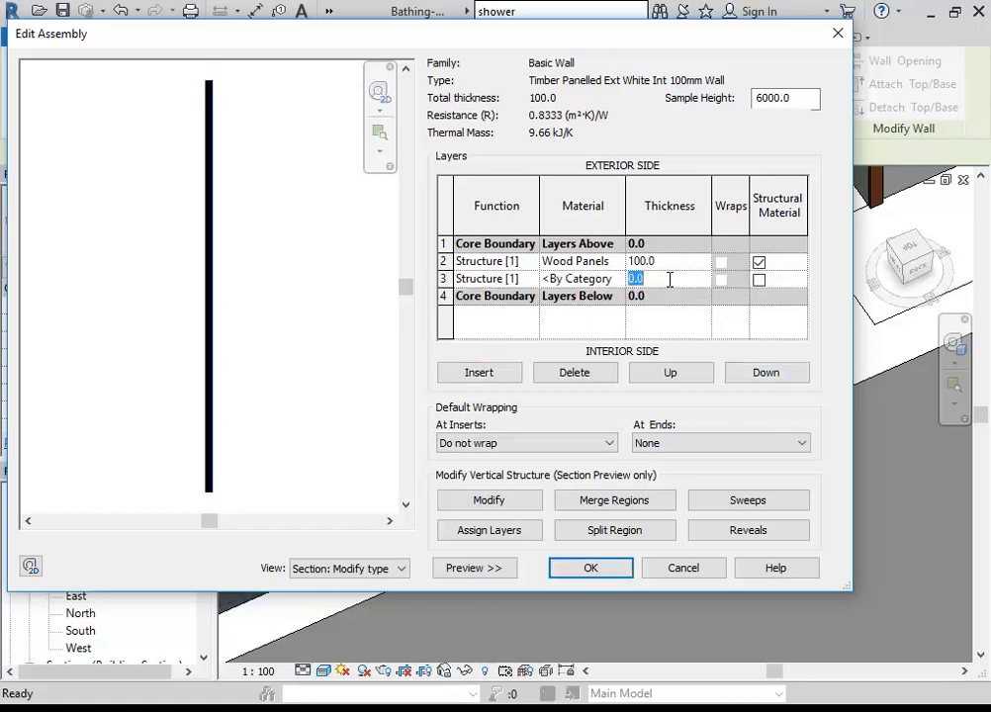
{"action": "type", "text": "10"}
{"action": "left_click", "coordinate": [673, 262]}
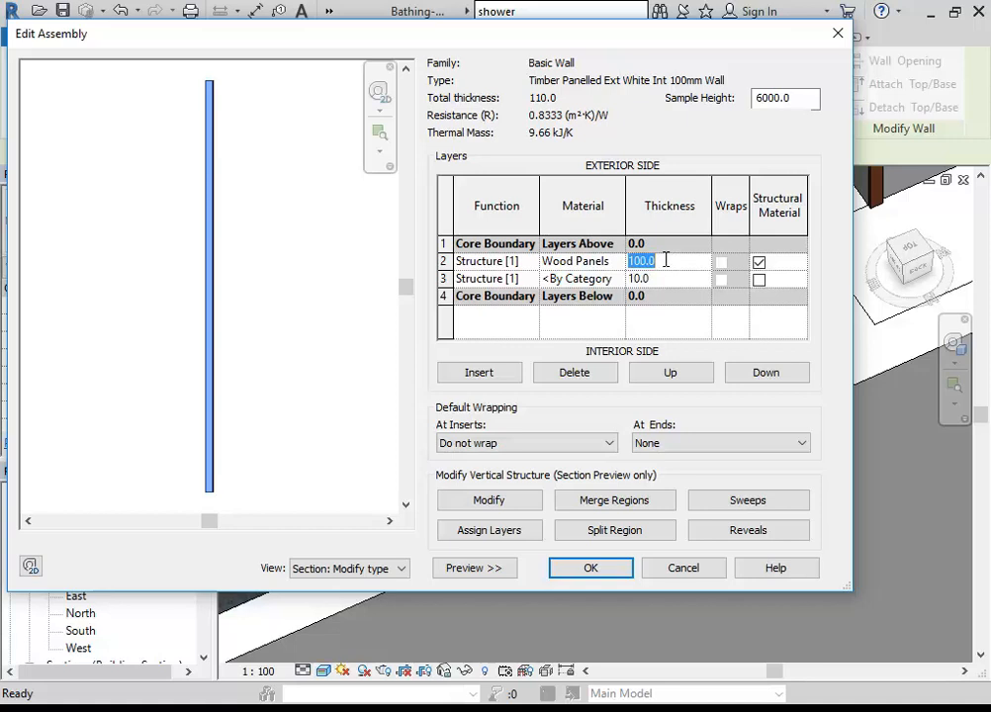
{"action": "type", "text": "10"}
- Insert a structure layer between the two 10 mm layers and set its thickness to 80 mm
{"action": "left_click", "coordinate": [478, 278]}
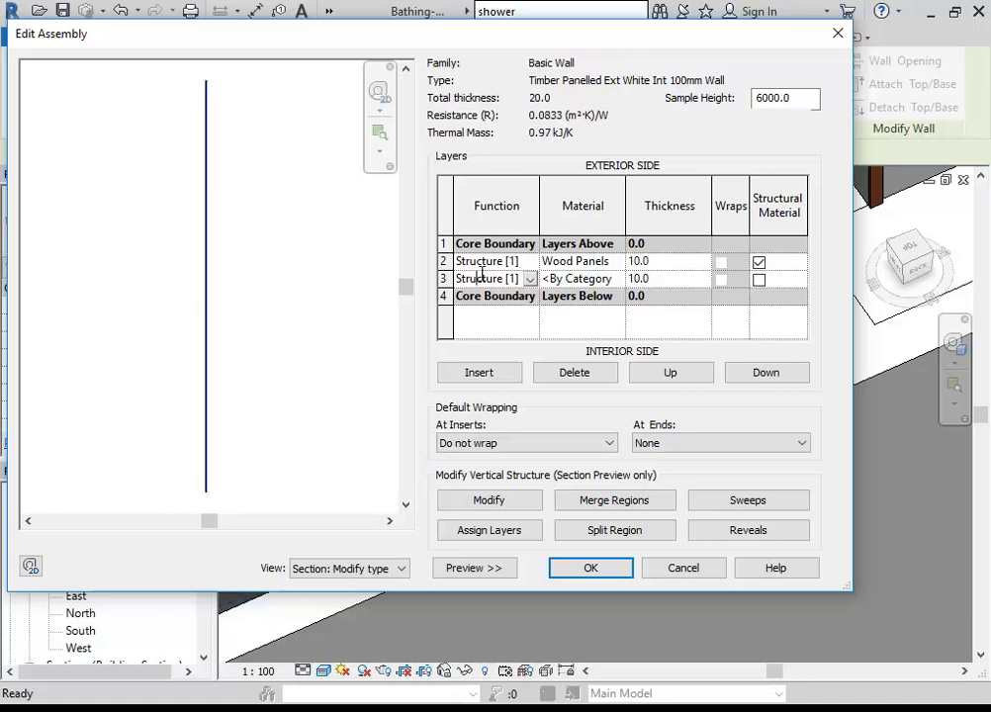
{"action": "left_click", "coordinate": [478, 373]}
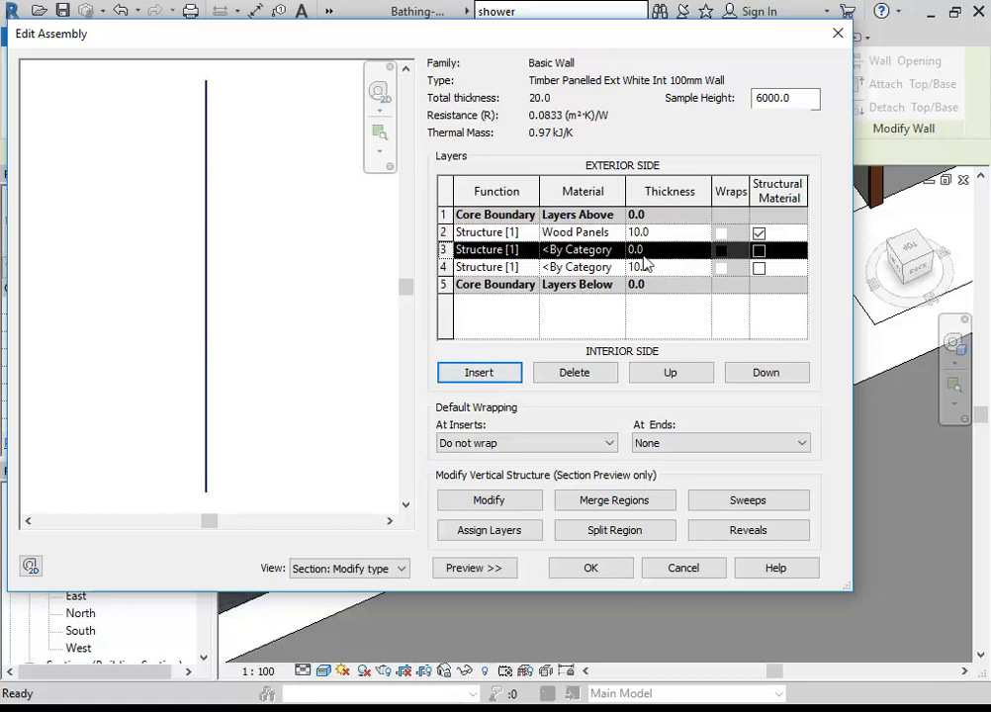
{"action": "left_click", "coordinate": [668, 237]}
{"action": "left_click", "coordinate": [664, 266]}
{"action": "left_click", "coordinate": [666, 250]}
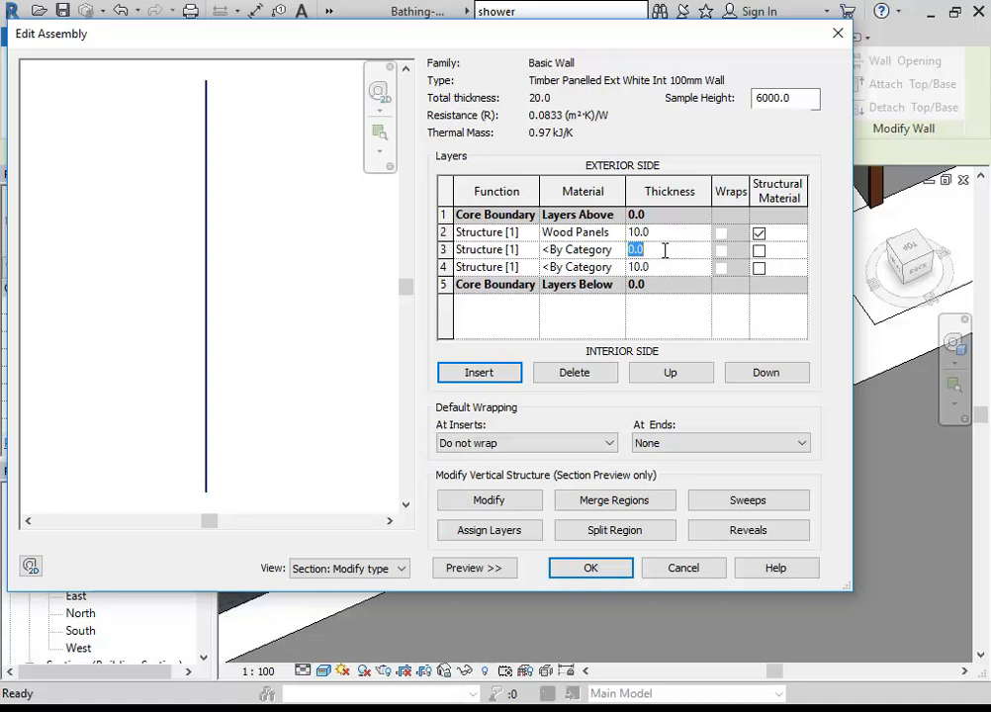
{"action": "type", "text": "80"}
{"action": "left_click", "coordinate": [535, 251]}
- Examine the wall's layer build-up and middle layer close up at the base of the section preview
{"action": "left_click", "coordinate": [576, 251]}
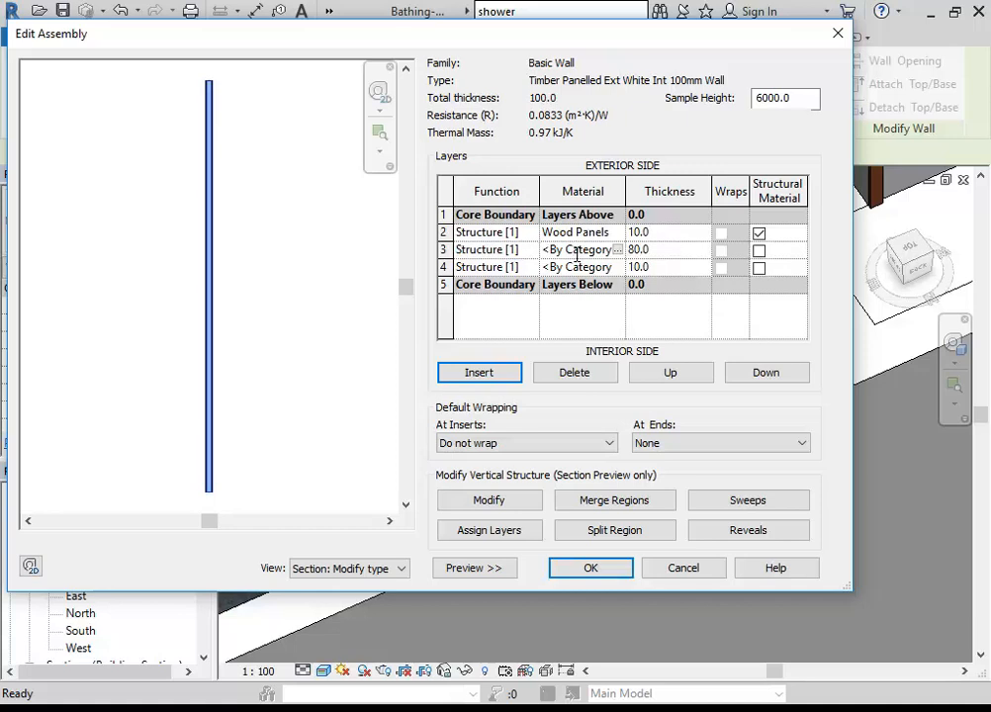
{"action": "left_click", "coordinate": [531, 251]}
{"action": "left_click", "coordinate": [581, 249]}
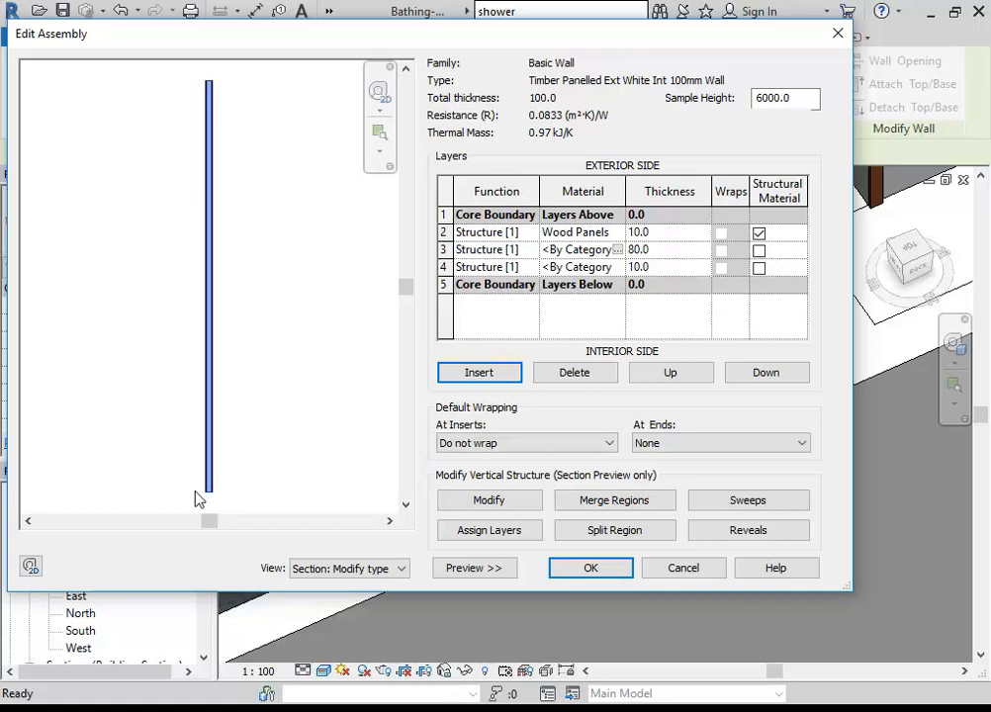
{"action": "scroll", "coordinate": [198, 499], "scroll_direction": "up", "scroll_amount": 2}
{"action": "scroll", "coordinate": [250, 499], "scroll_direction": "up", "scroll_amount": 3}
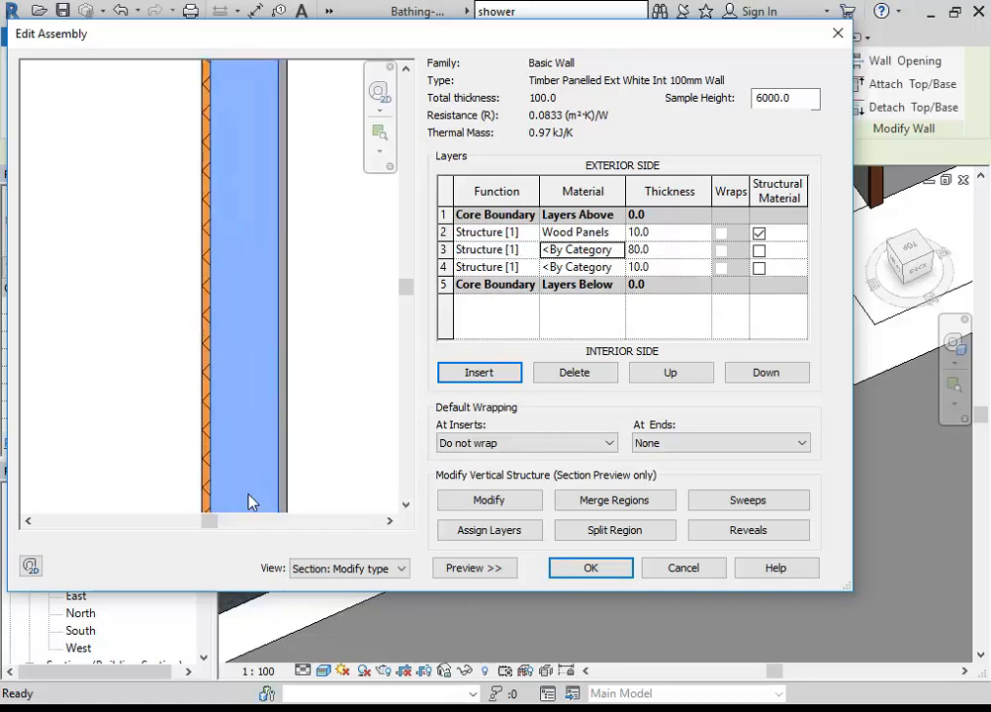
{"action": "left_click", "coordinate": [405, 505]}
{"action": "left_click", "coordinate": [407, 509]}
{"action": "left_click", "coordinate": [407, 509]}
{"action": "scroll", "coordinate": [245, 298], "scroll_direction": "up", "scroll_amount": 3}
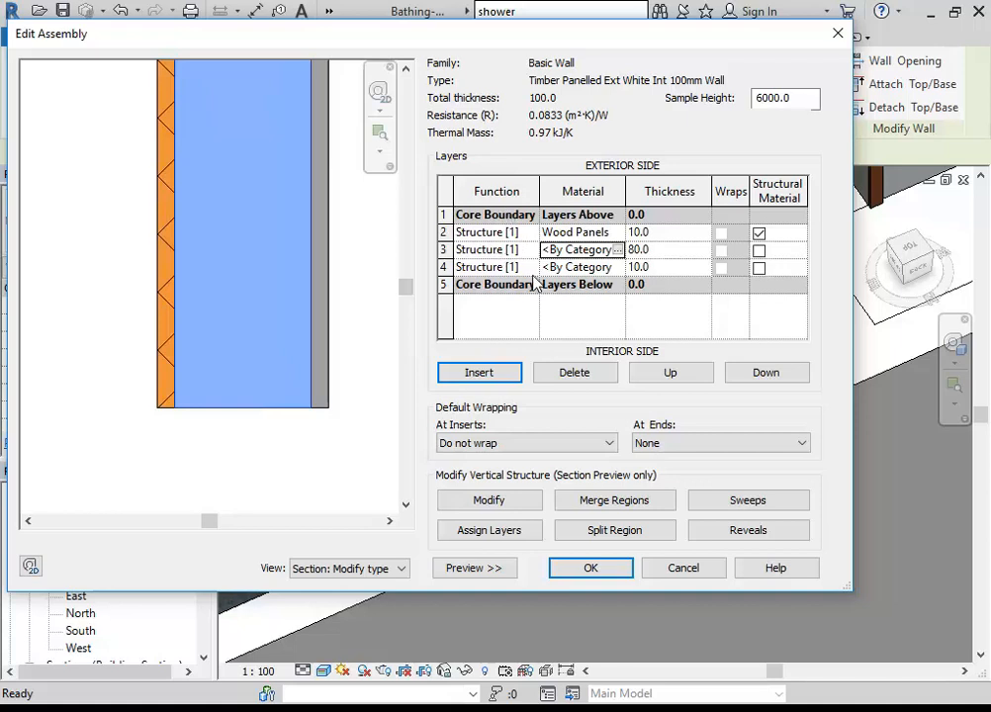
{"action": "scroll", "coordinate": [202, 309], "scroll_direction": "up", "scroll_amount": 1}
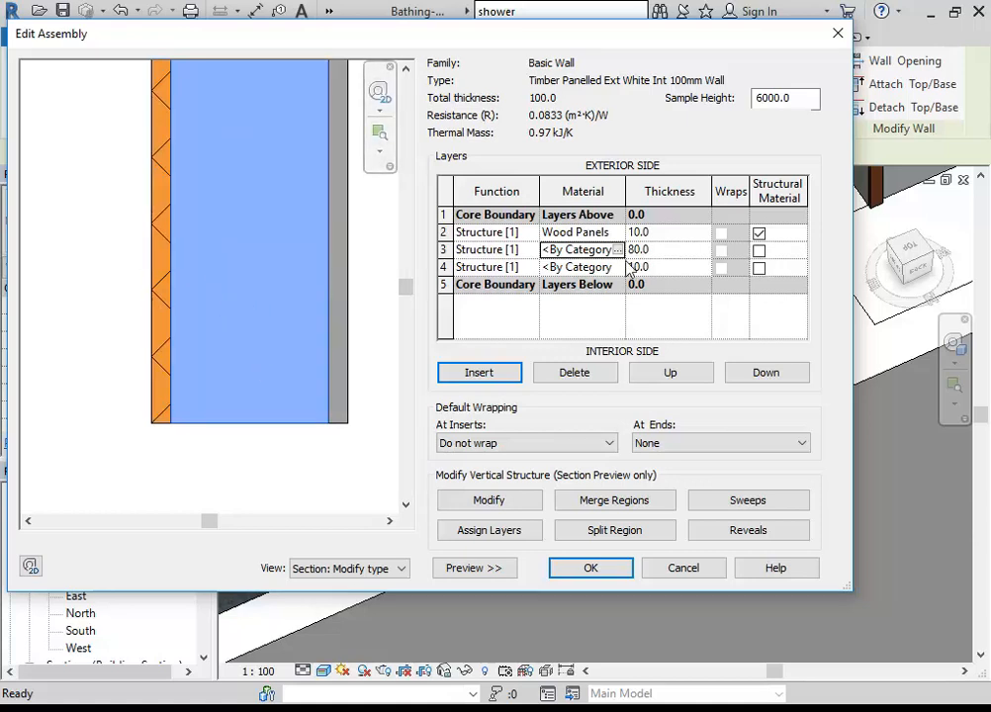
{"action": "left_click", "coordinate": [497, 259]}
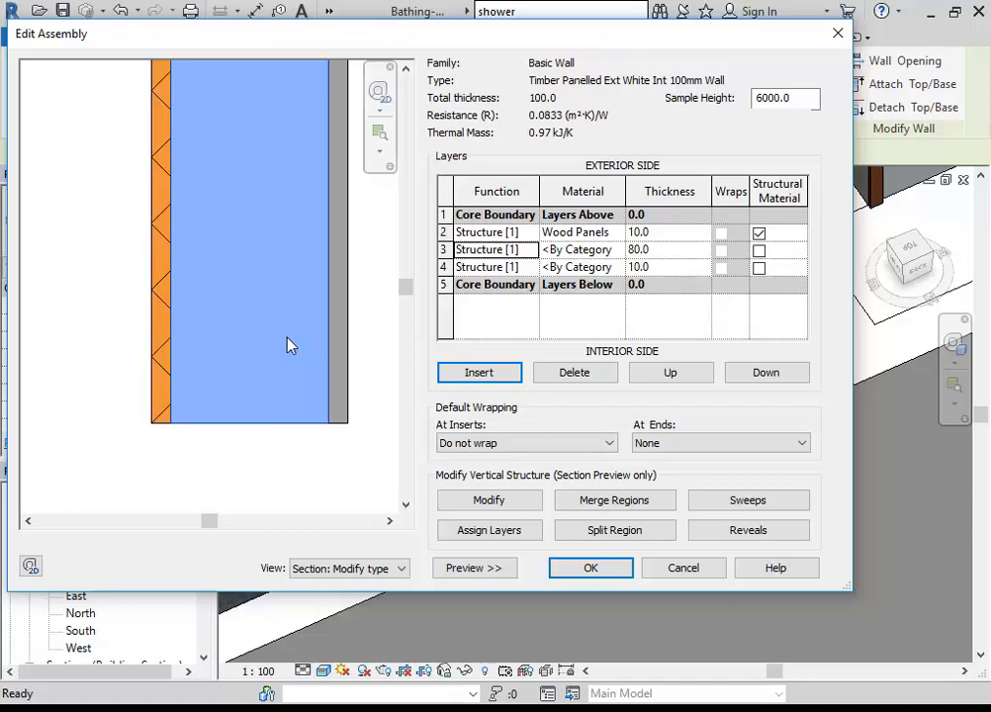
{"action": "left_click", "coordinate": [691, 254]}
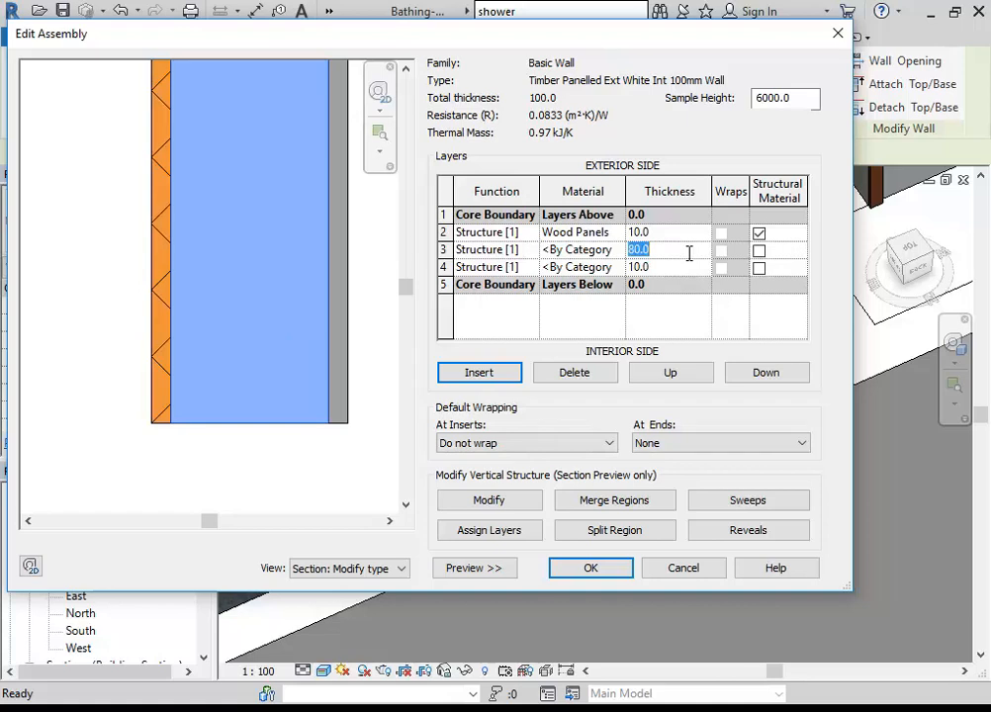
- Assign the Finish material to the interior 10 mm layer and accept the wall type changes
{"action": "left_click", "coordinate": [579, 267]}
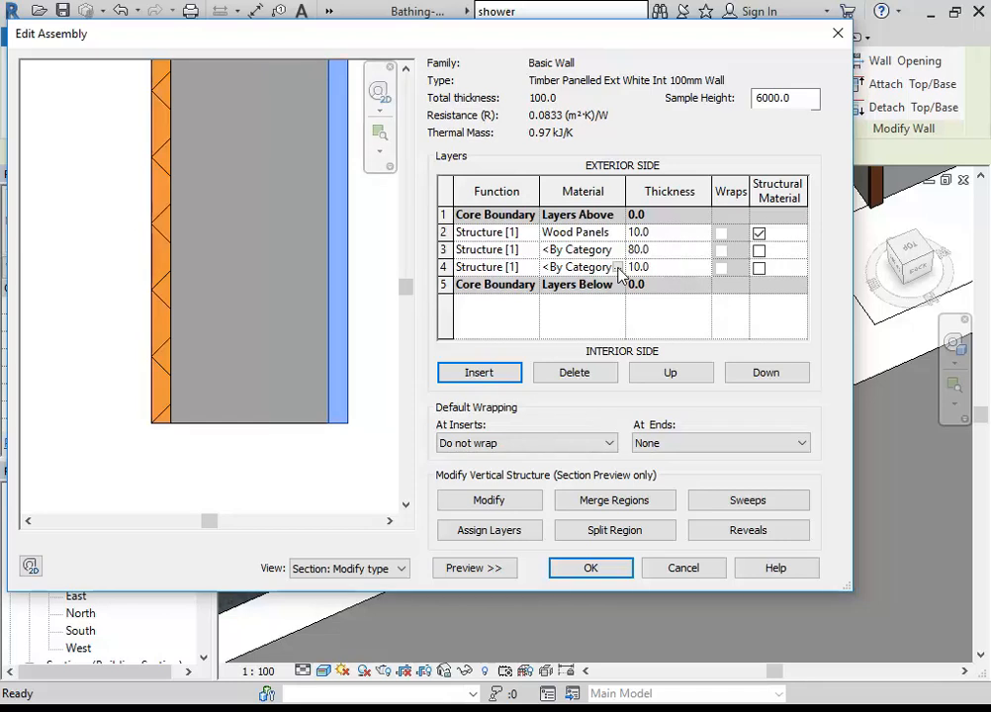
{"action": "left_click", "coordinate": [616, 267]}
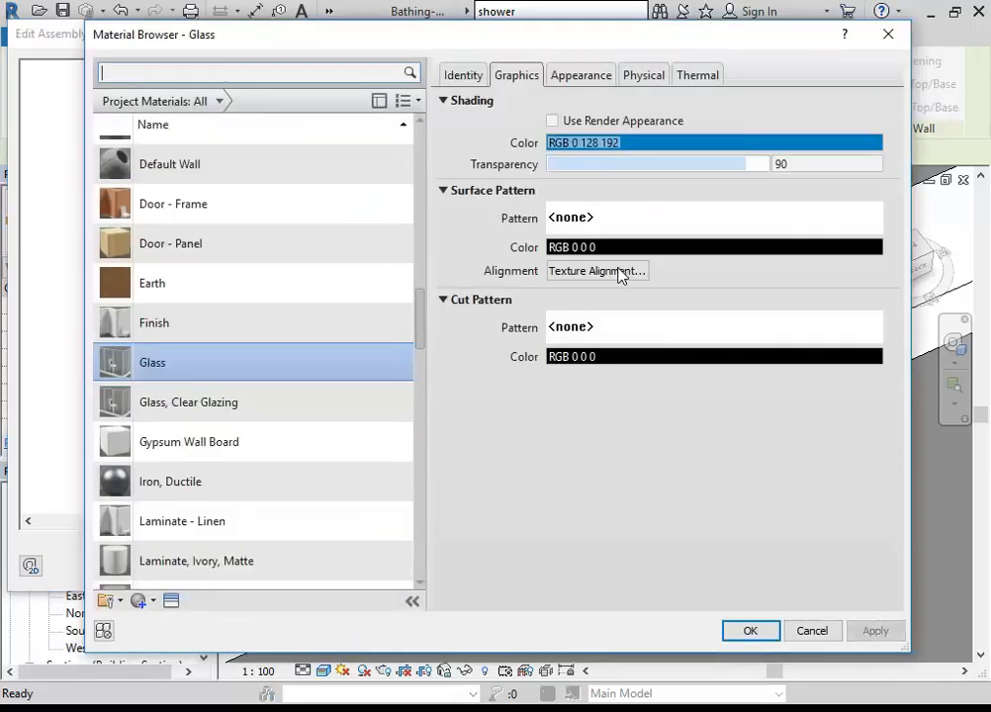
{"action": "left_click", "coordinate": [171, 320]}
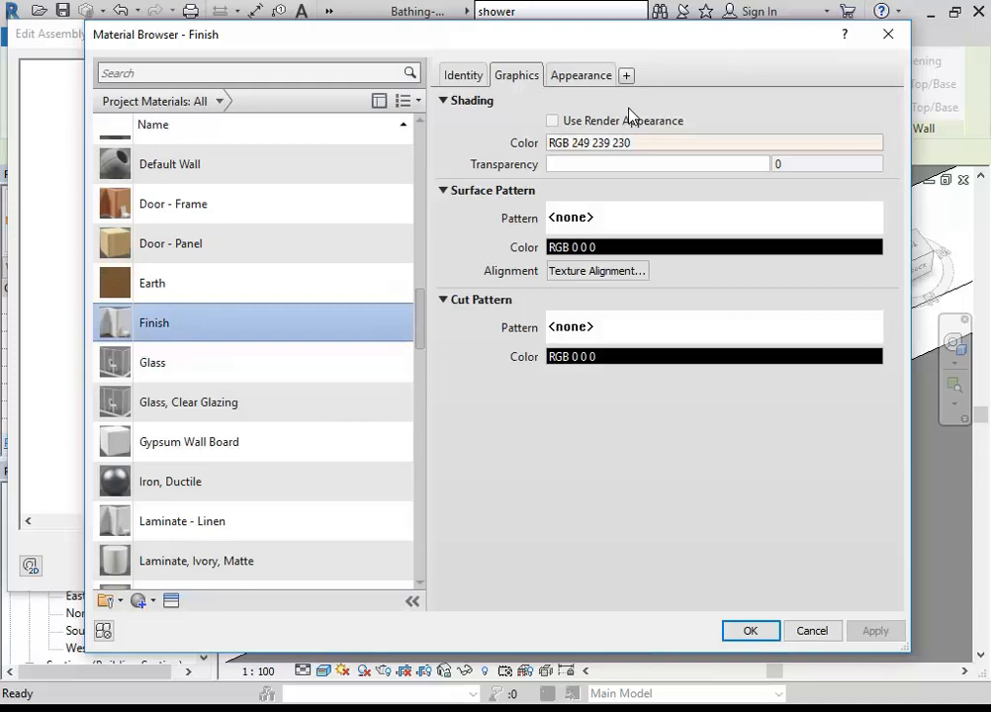
{"action": "left_click", "coordinate": [749, 633]}
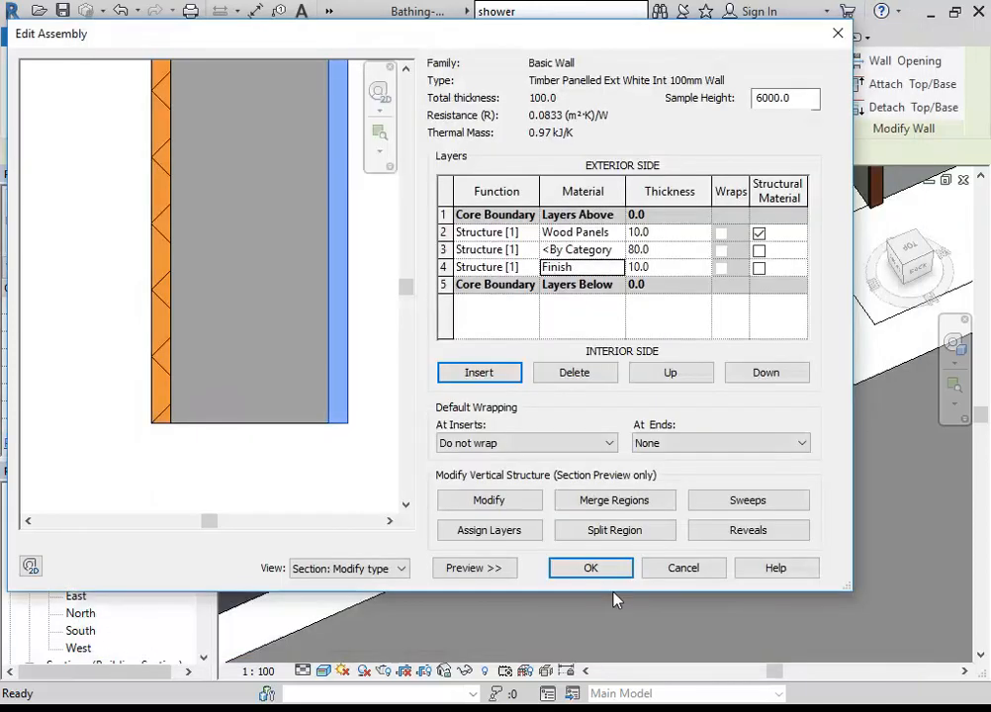
{"action": "left_click", "coordinate": [593, 571]}
{"action": "left_click", "coordinate": [592, 572]}
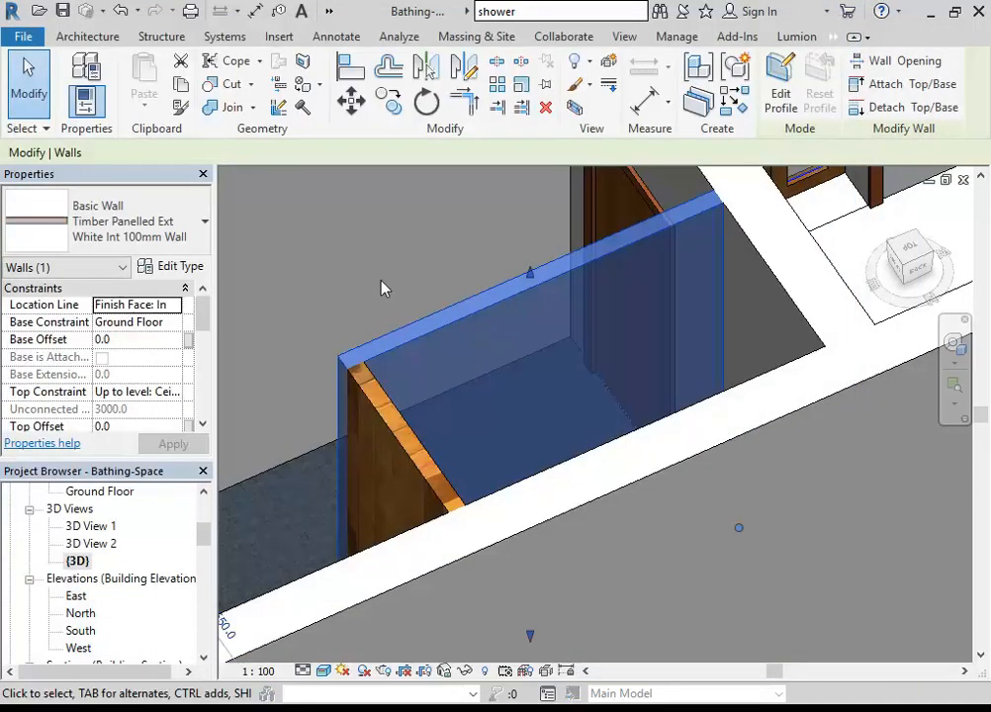
{"action": "left_click", "coordinate": [381, 277]}
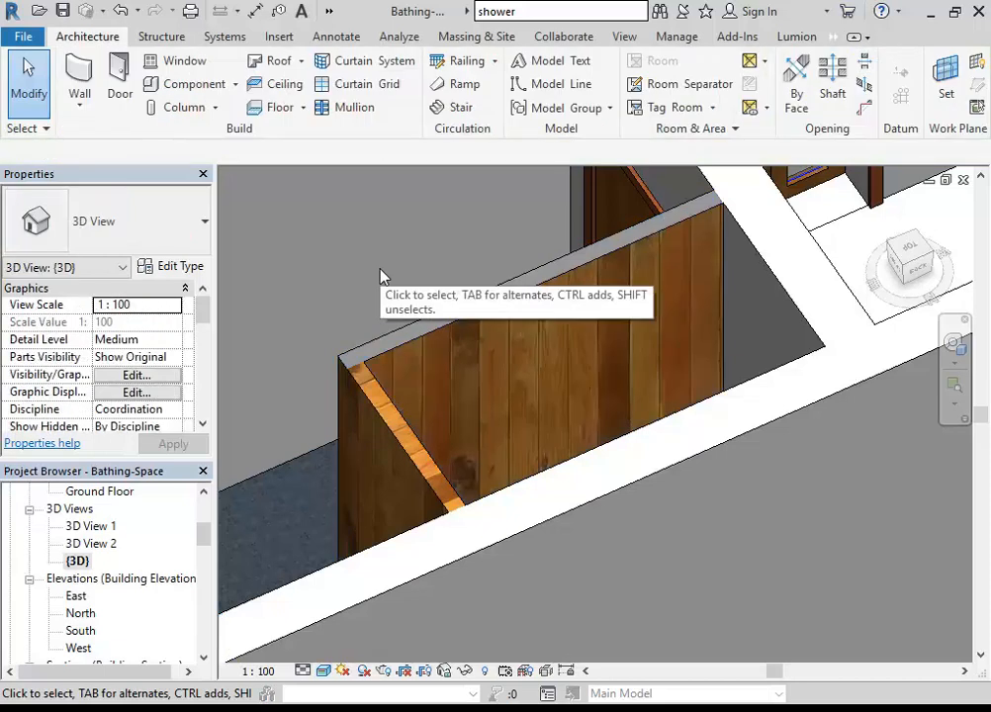
- Set the long toilet wall's location line to Wall Centerline and flip the wall so its white side faces the toilet
{"action": "left_click", "coordinate": [468, 327]}
{"action": "middle_click_drag", "start_coordinate": [381, 283], "coordinate": [683, 261], "text": "shift"}
{"action": "key", "text": "Escape"}
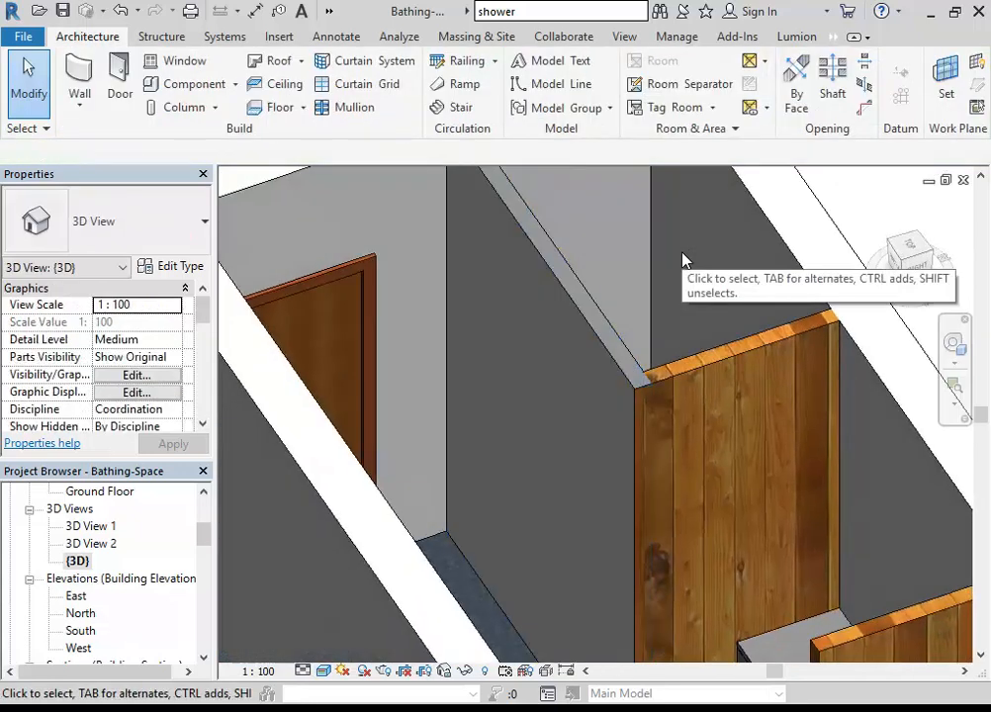
{"action": "scroll", "coordinate": [600, 319], "scroll_direction": "down", "scroll_amount": 5}
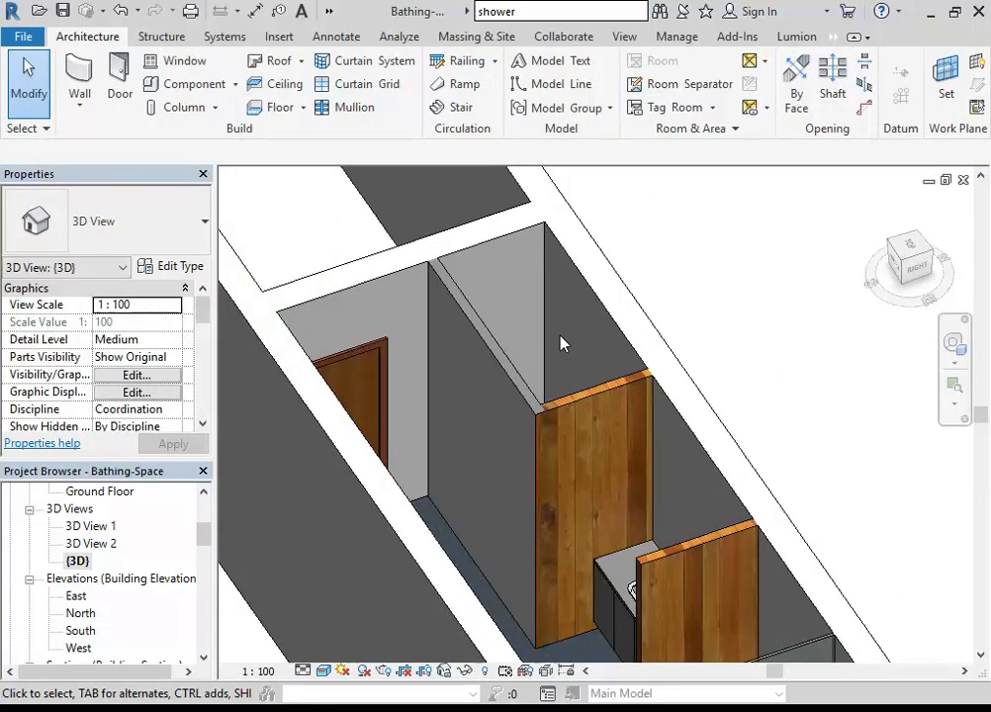
{"action": "middle_click_drag", "start_coordinate": [559, 336], "coordinate": [551, 308]}
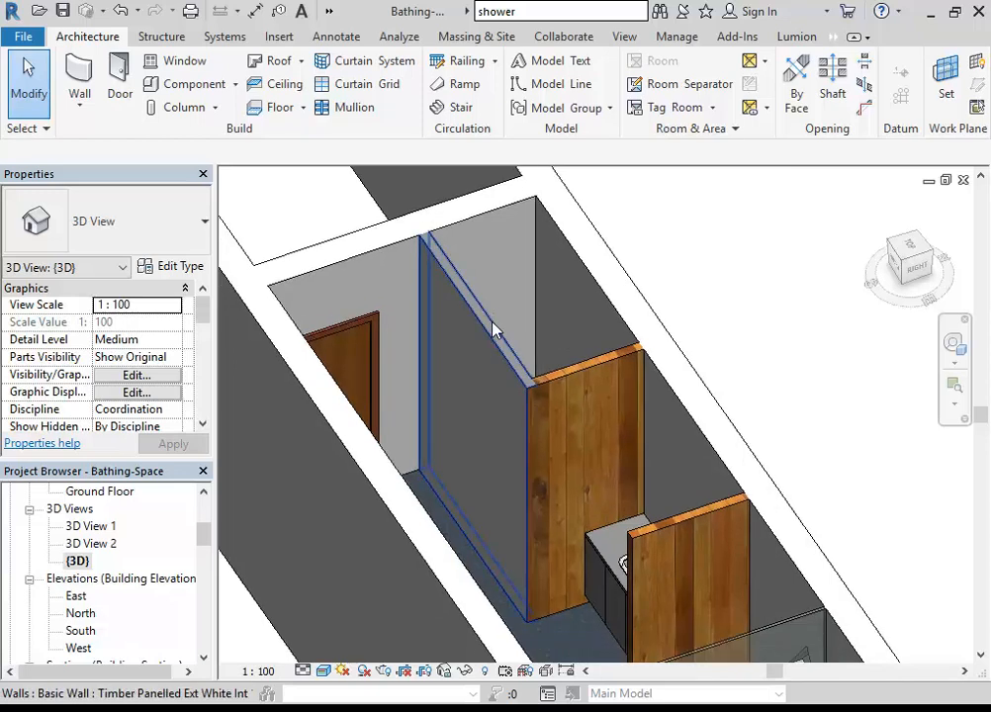
{"action": "left_click", "coordinate": [495, 329]}
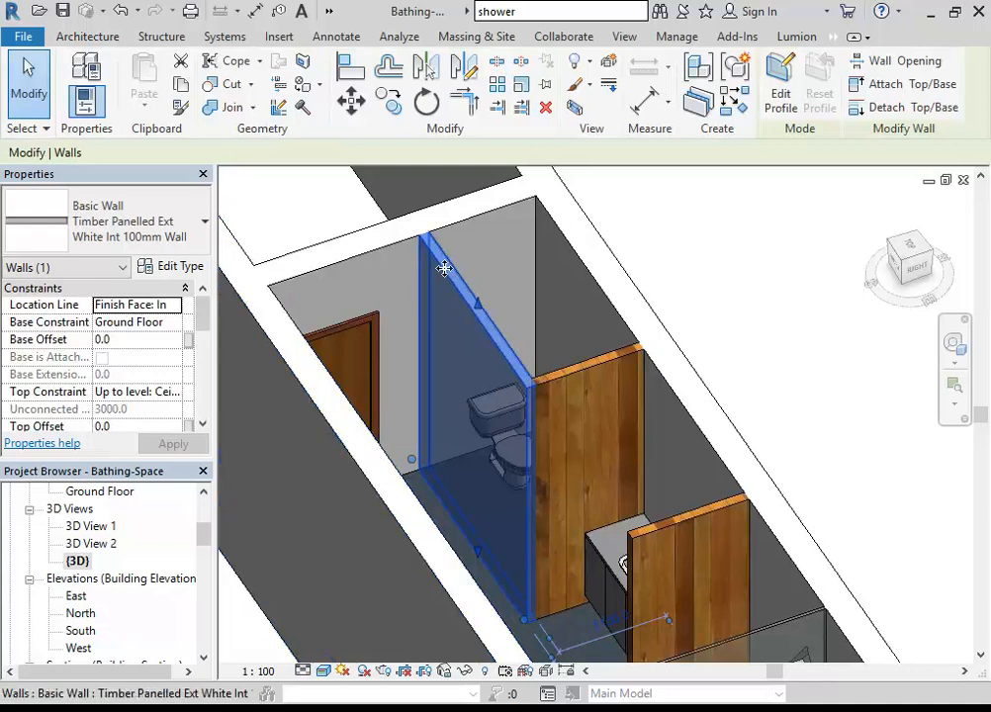
{"action": "left_click", "coordinate": [176, 307]}
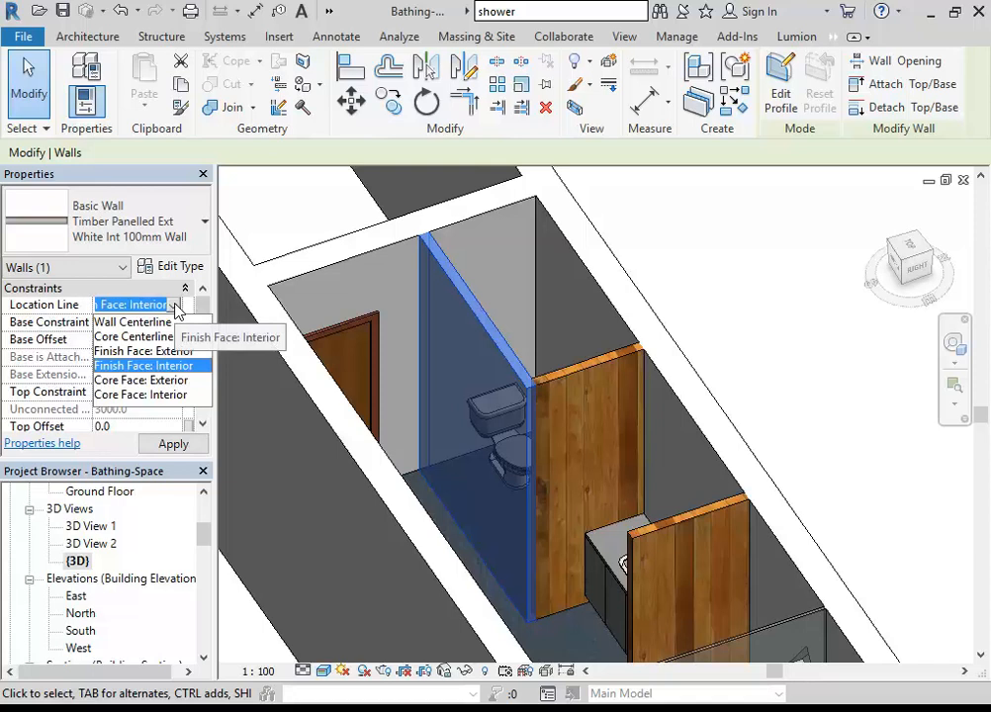
{"action": "left_click", "coordinate": [176, 307]}
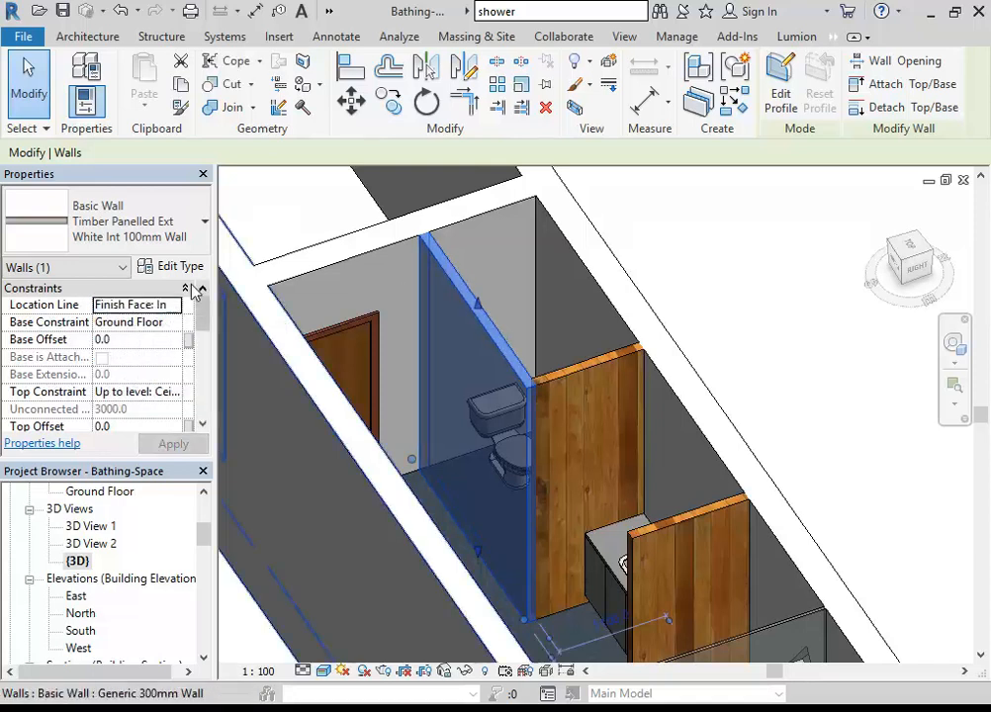
{"action": "left_click", "coordinate": [170, 306]}
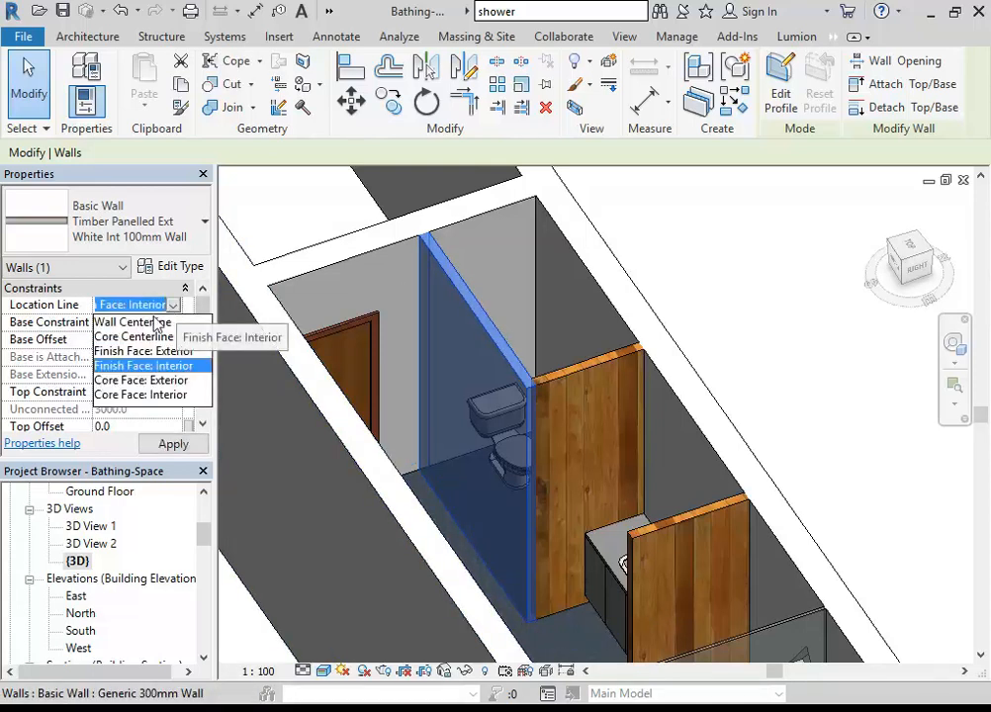
{"action": "left_click", "coordinate": [125, 322]}
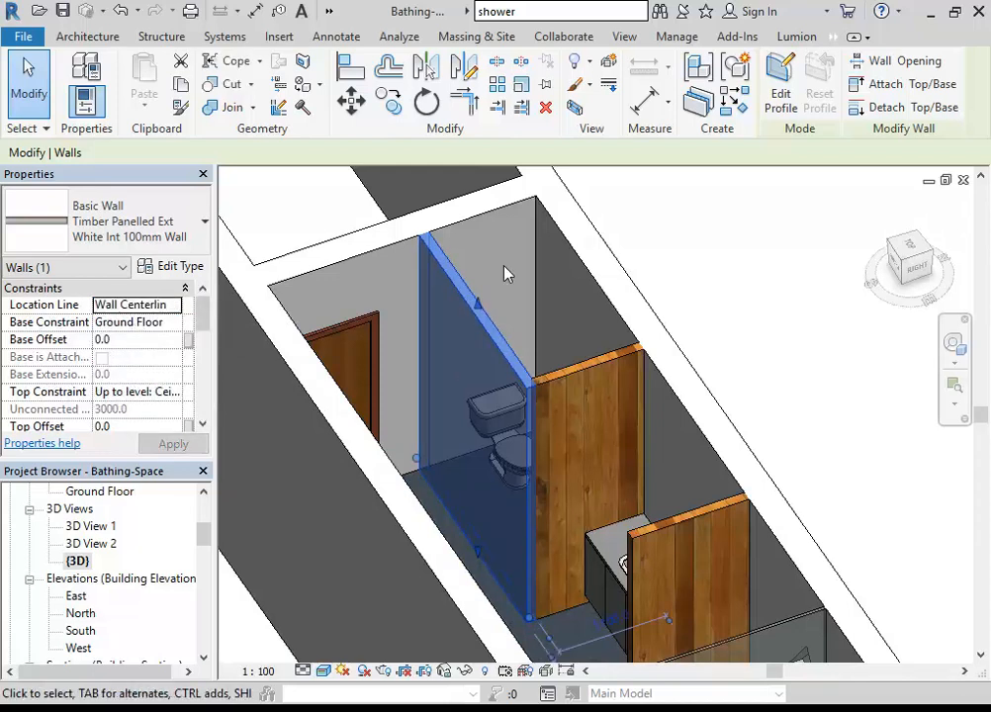
{"action": "key", "text": "Escape"}
- Examine the toilet wall's inner face from behind, including in the Consistent Colors visual style
{"action": "middle_click_drag", "start_coordinate": [633, 432], "coordinate": [449, 449], "text": "shift"}
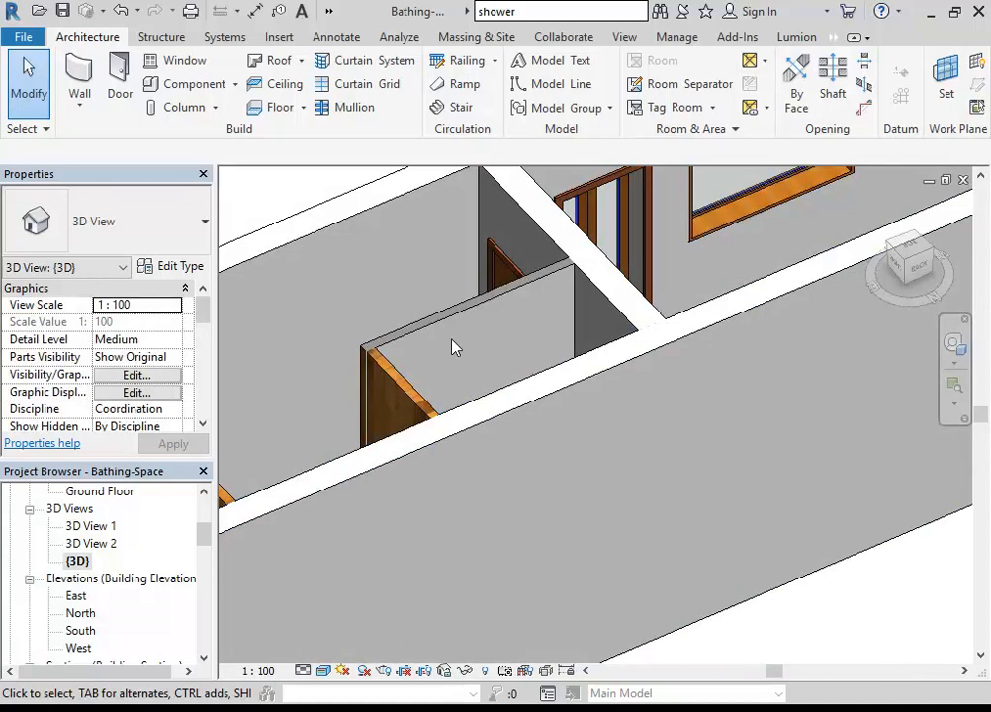
{"action": "scroll", "coordinate": [445, 326], "scroll_direction": "up", "scroll_amount": 2}
{"action": "scroll", "coordinate": [391, 254], "scroll_direction": "up", "scroll_amount": 1}
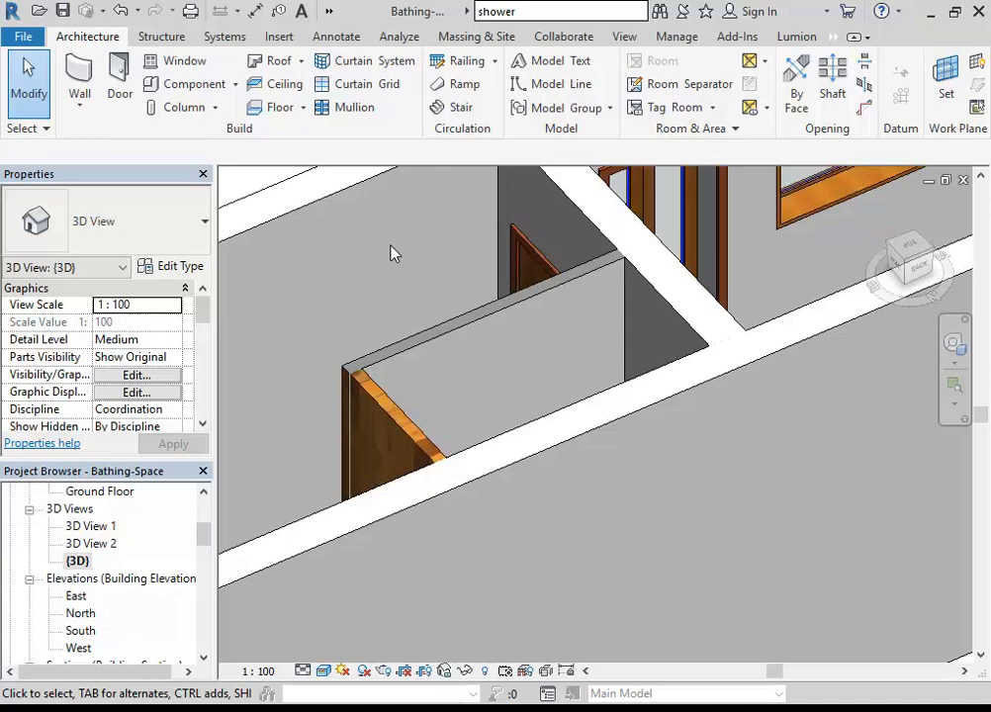
{"action": "middle_click_drag", "start_coordinate": [532, 332], "coordinate": [553, 383], "text": "shift"}
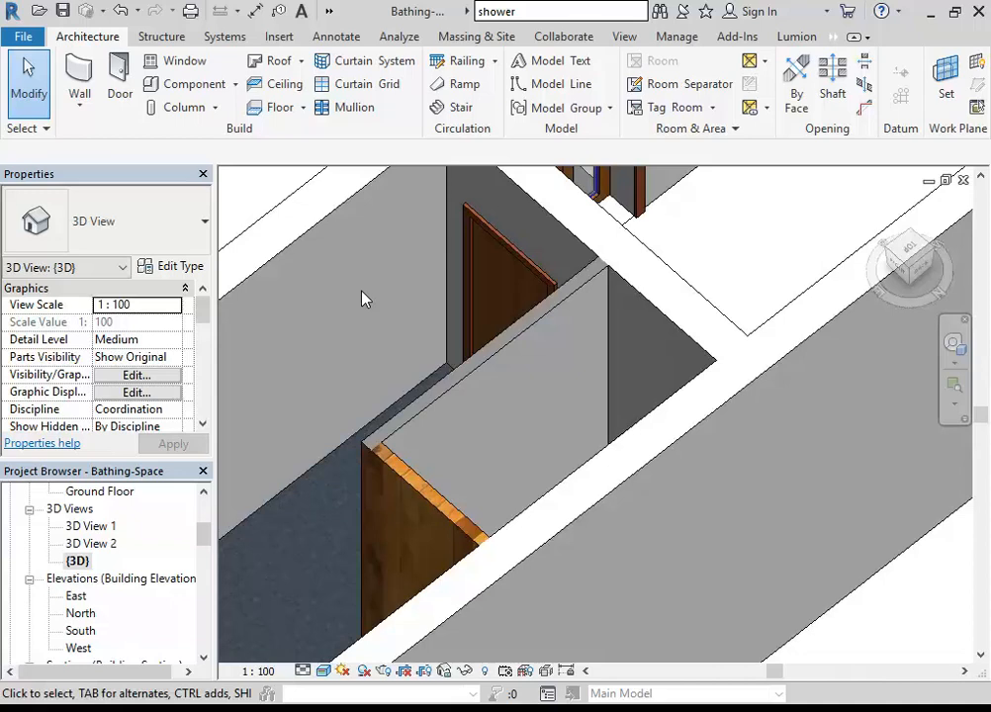
{"action": "middle_click_drag", "start_coordinate": [564, 416], "coordinate": [557, 378], "text": "shift"}
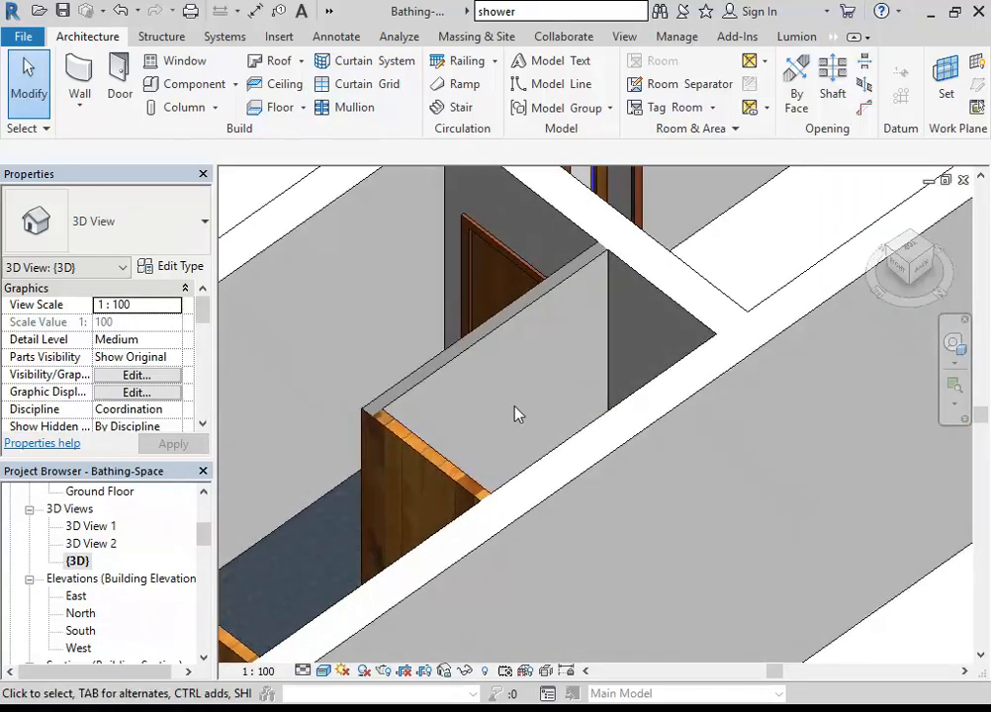
{"action": "left_click", "coordinate": [324, 671]}
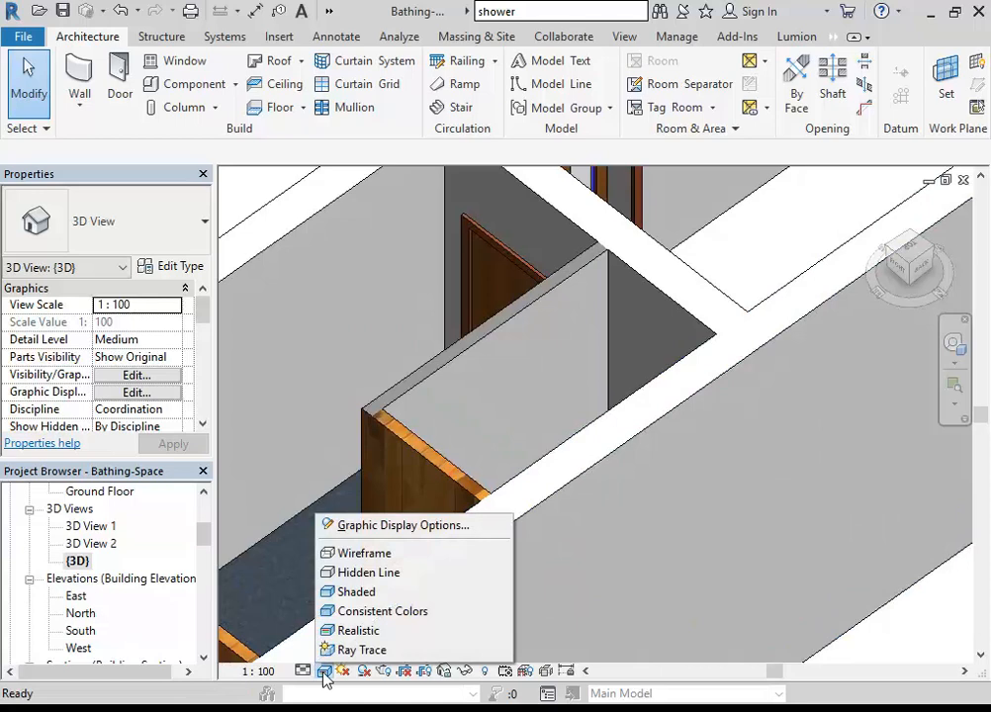
{"action": "left_click", "coordinate": [382, 613]}
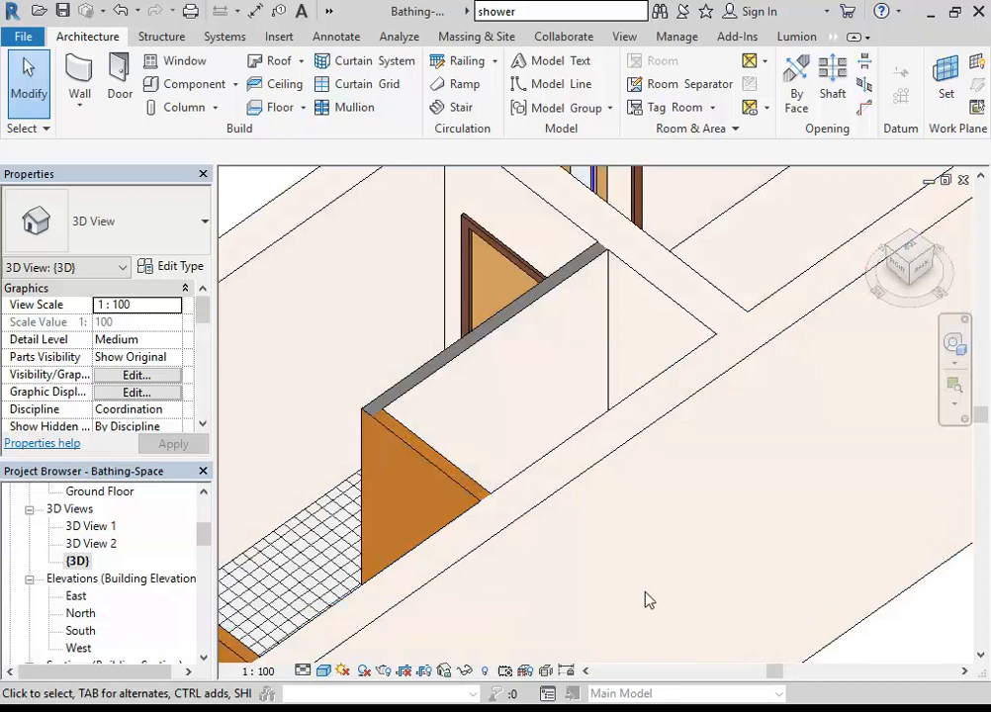
{"action": "middle_click_drag", "start_coordinate": [598, 526], "coordinate": [578, 509], "text": "shift"}
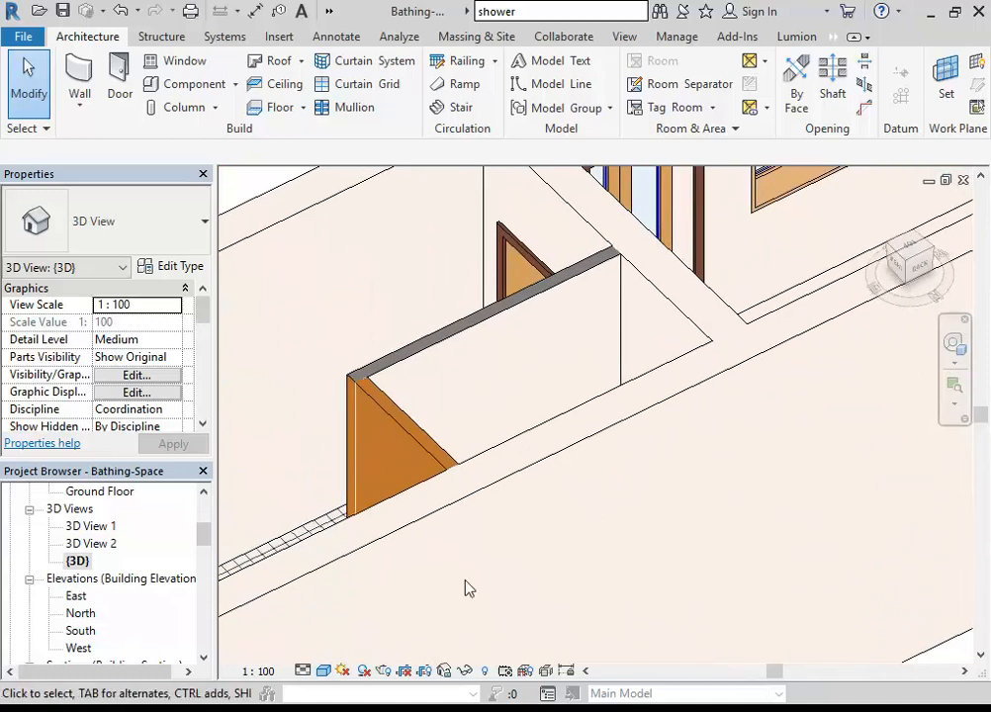
- Display the 3D view in the Shaded visual style and inspect the toilet walls from further away
{"action": "left_click", "coordinate": [325, 672]}
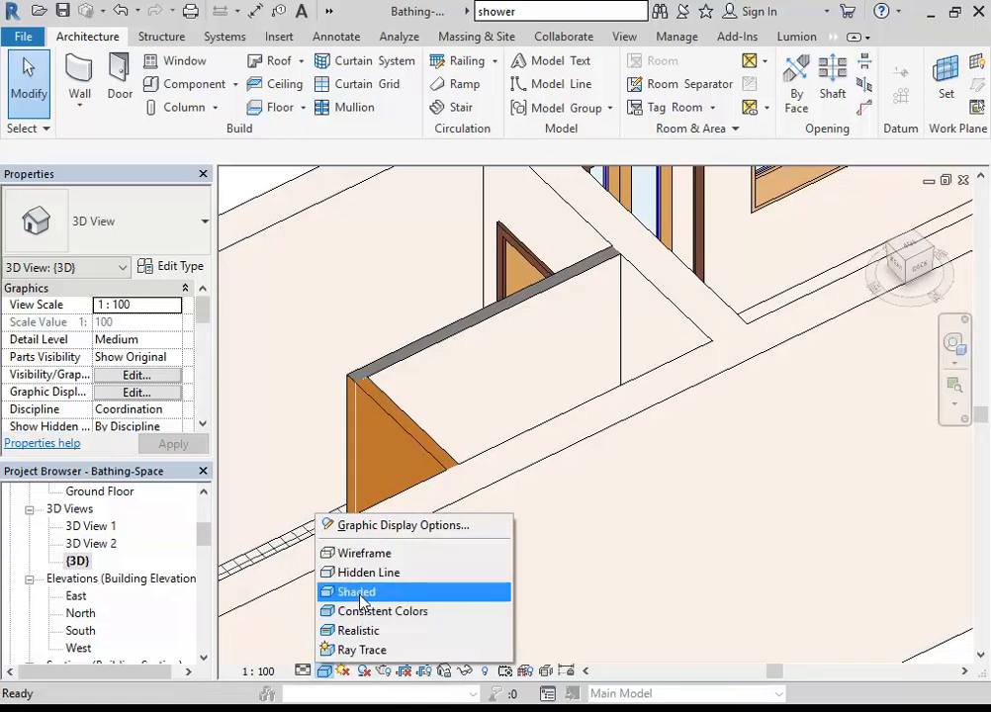
{"action": "left_click", "coordinate": [358, 593]}
{"action": "left_click", "coordinate": [324, 671]}
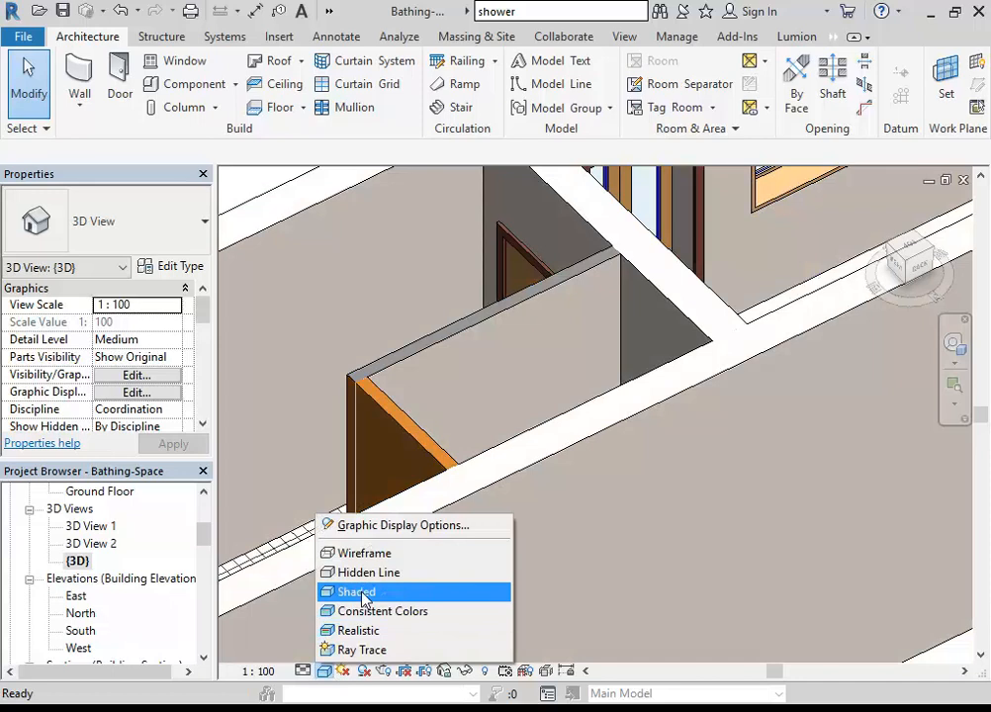
{"action": "left_click", "coordinate": [358, 593]}
{"action": "scroll", "coordinate": [453, 569], "scroll_direction": "down", "scroll_amount": 2}
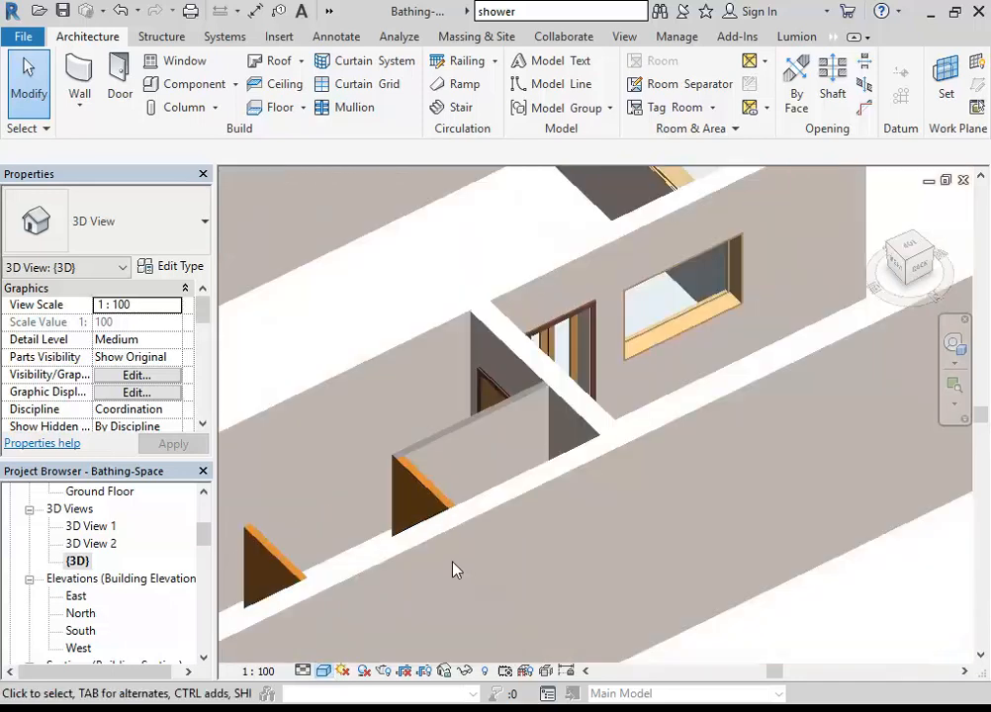
{"action": "middle_click_drag", "start_coordinate": [428, 546], "coordinate": [407, 560], "text": "shift"}
- Check the walls in Consistent Colors, return the 3D view to Realistic and inspect the timber side of the toilet wall
{"action": "left_click", "coordinate": [325, 670]}
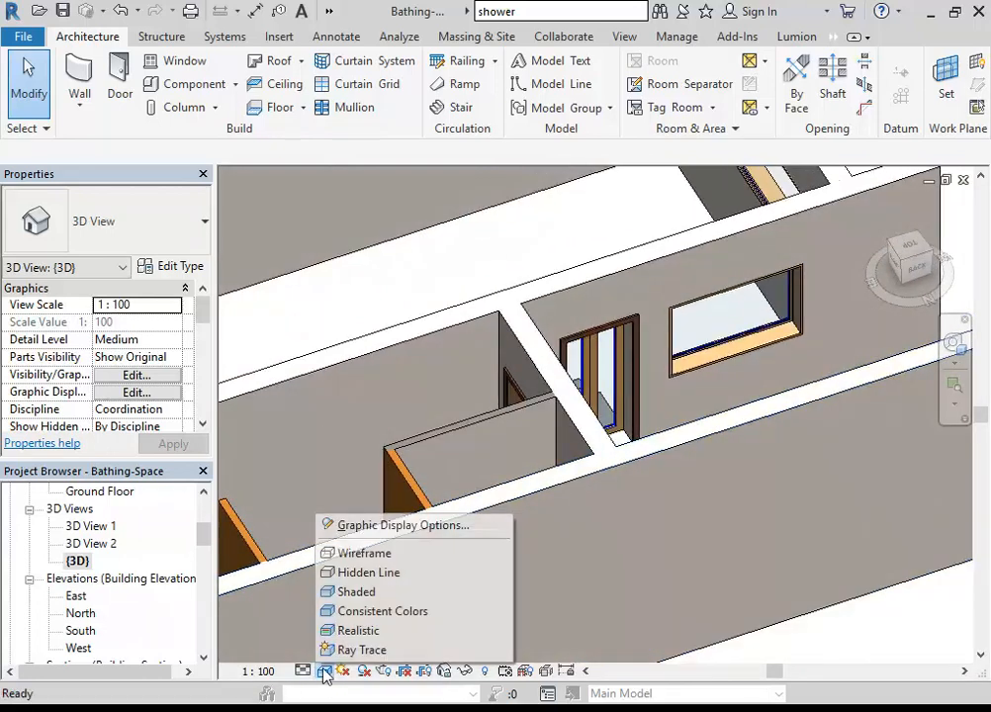
{"action": "left_click", "coordinate": [361, 614]}
{"action": "left_click", "coordinate": [325, 671]}
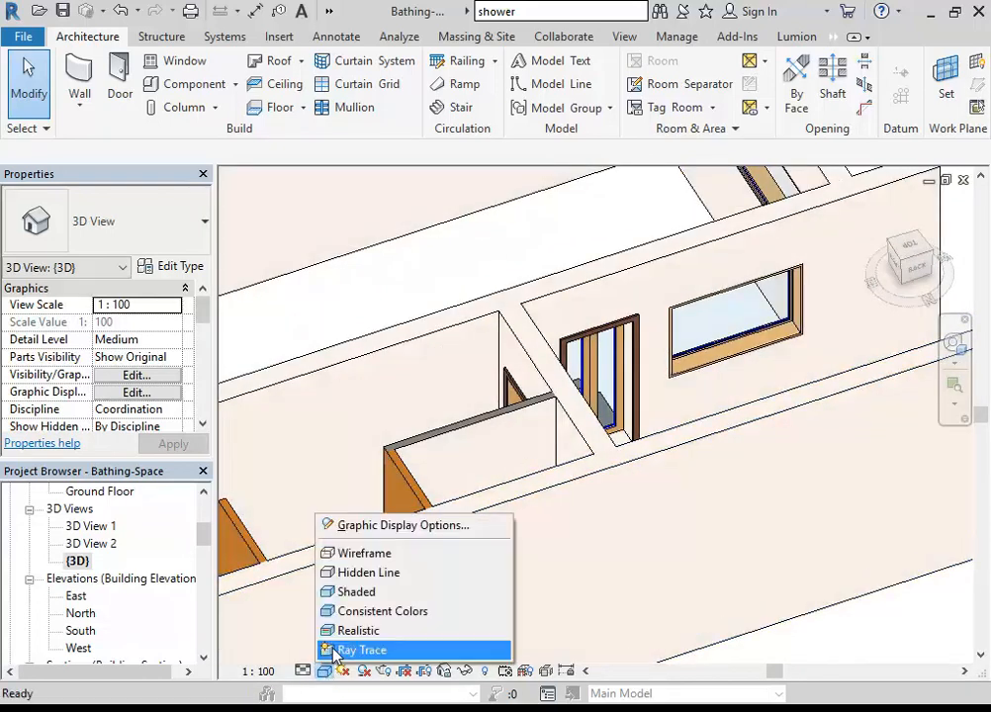
{"action": "left_click", "coordinate": [358, 631]}
{"action": "middle_click_drag", "start_coordinate": [333, 510], "coordinate": [531, 431], "text": "shift"}
{"action": "scroll", "coordinate": [530, 431], "scroll_direction": "up", "scroll_amount": 3}
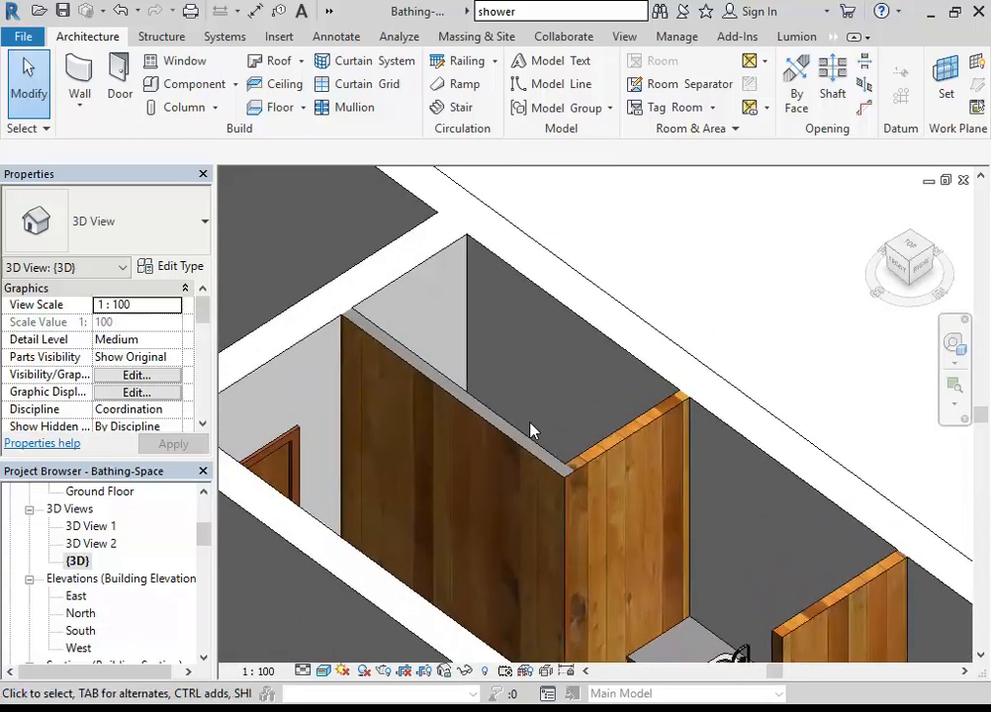